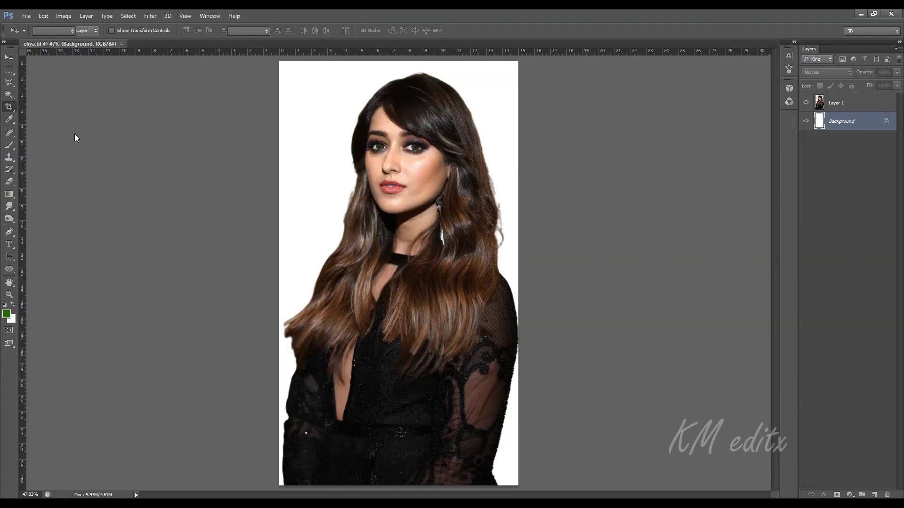
- Crop-extend the canvas into a wide landscape with white space on both sides
key(c)
drag(516, 273, 626, 265)
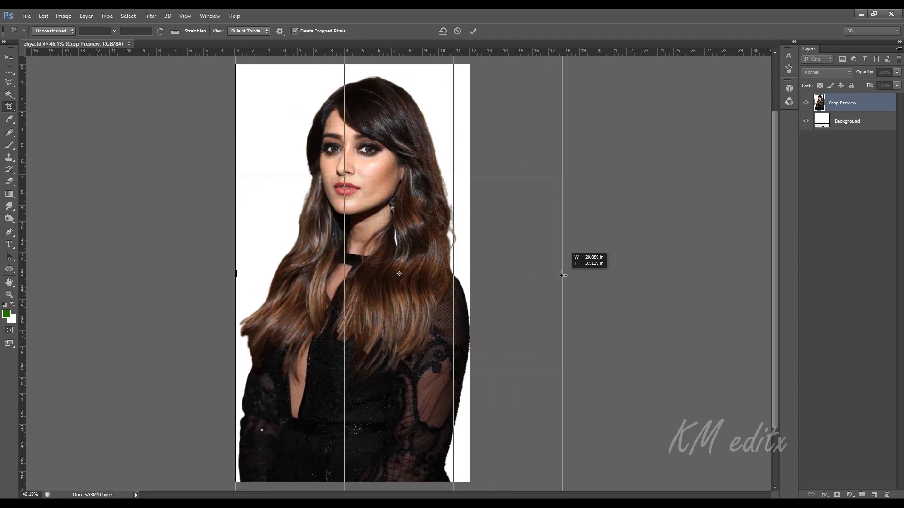
drag(204, 275, 72, 274)
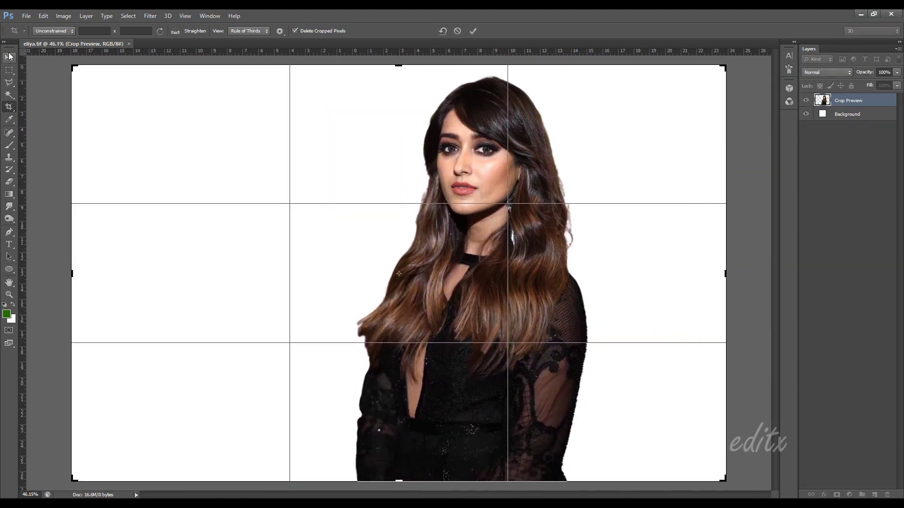
click(473, 30)
- Delete the portrait's lower body and centre the head and shoulders on the canvas
key(v)
drag(485, 252, 414, 245)
key(m)
drag(269, 477, 597, 343)
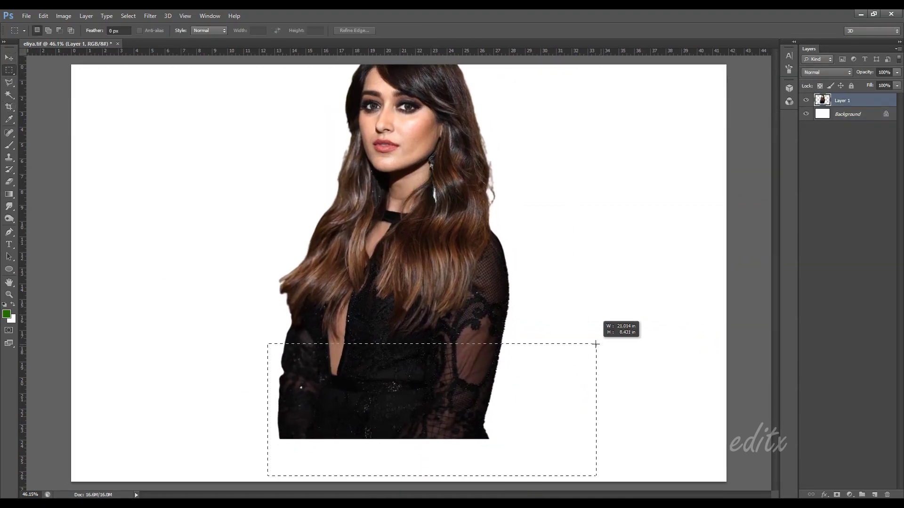
key(Delete)
key(ctrl+d)
key(v)
mouse_move(431, 237)
mouse_down()
mouse_move(425, 227)
mouse_move(425, 247)
mouse_up()
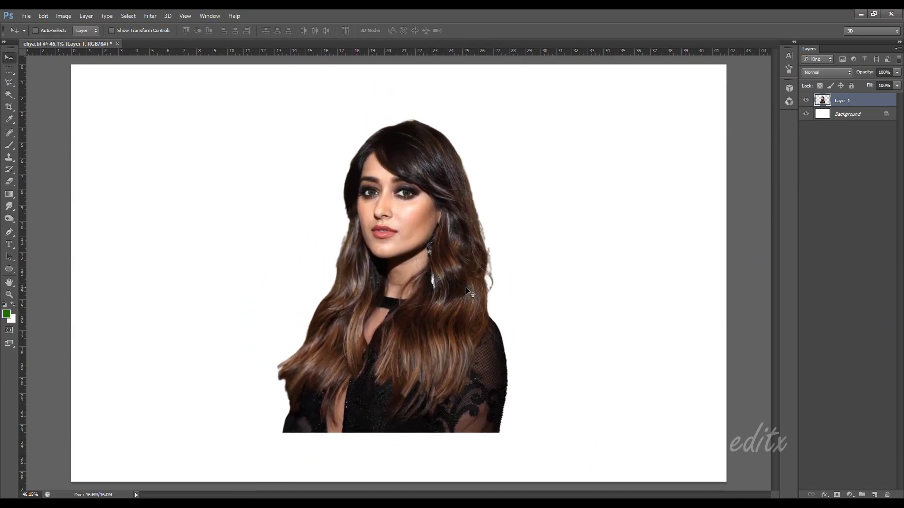
- Apply Unsharp Mask with a raised Amount to crisp up the skin and hair
scroll(445, 217, up, 5)
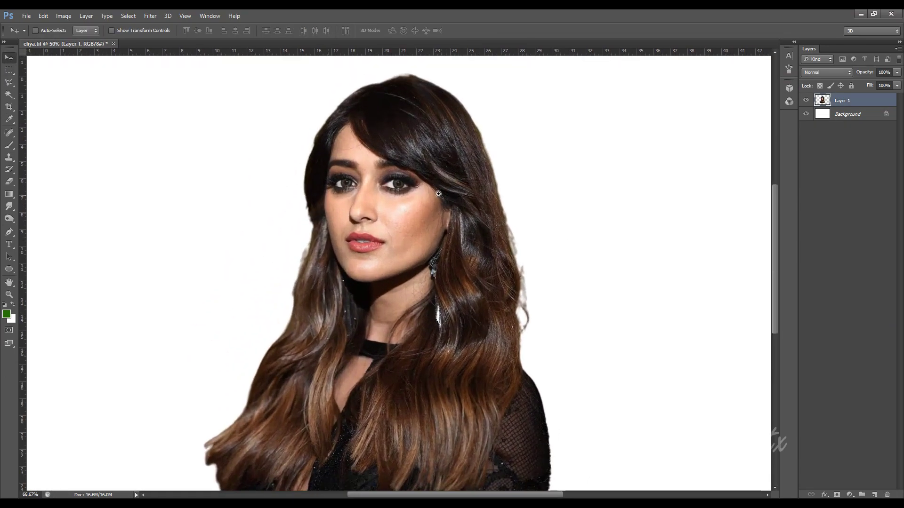
click(150, 15)
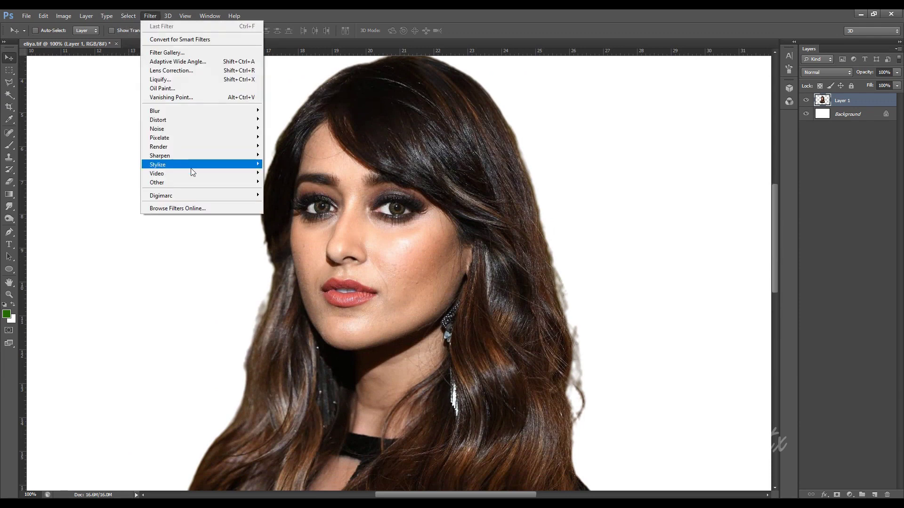
click(287, 193)
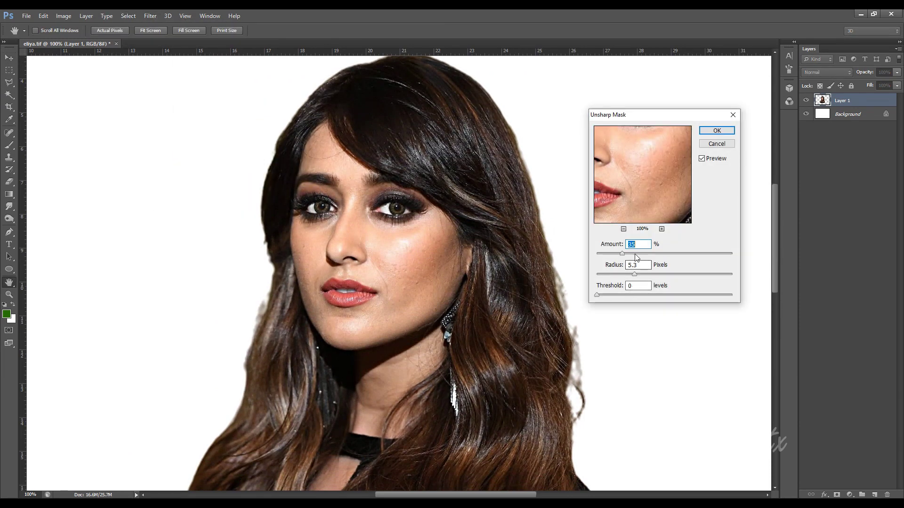
drag(622, 254, 658, 256)
key(Return)
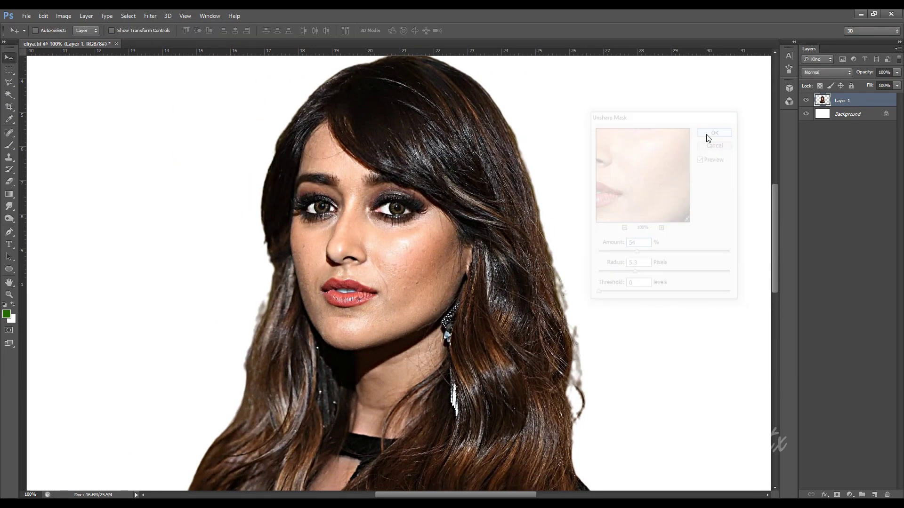
click(9, 206)
- Zoom in and smudge the forehead below the hairline and the skin between the brows
ctrl+click(422, 217)
ctrl+click(310, 102)
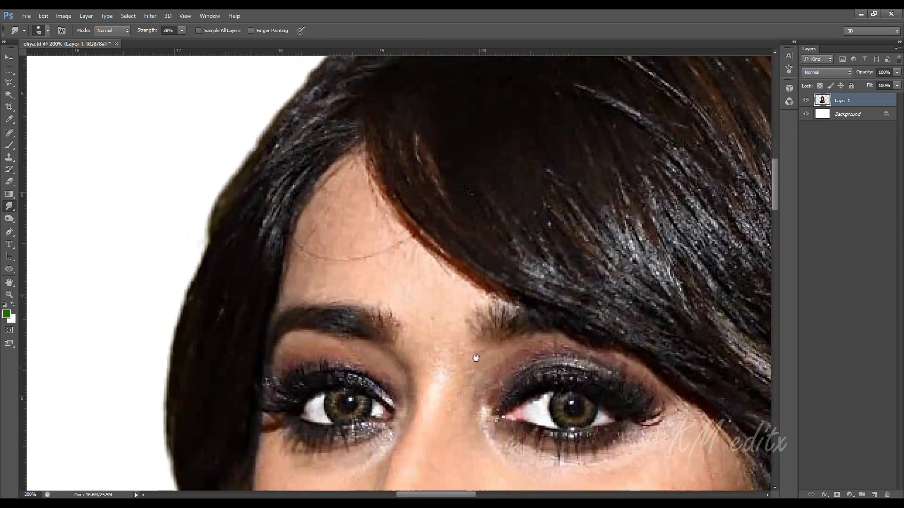
mouse_move(392, 255)
mouse_down()
mouse_move(352, 180)
mouse_move(376, 270)
mouse_move(312, 266)
mouse_move(395, 287)
mouse_up()
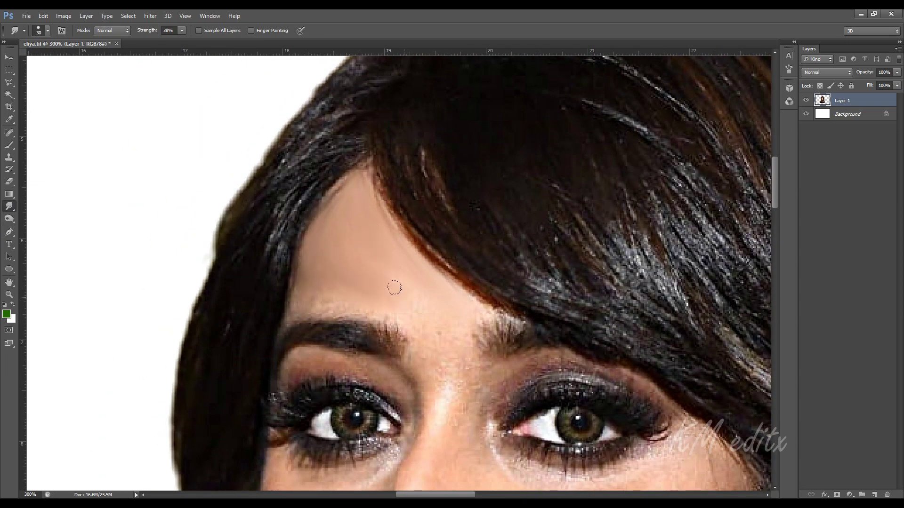
key(bracketright)
key(bracketleft)
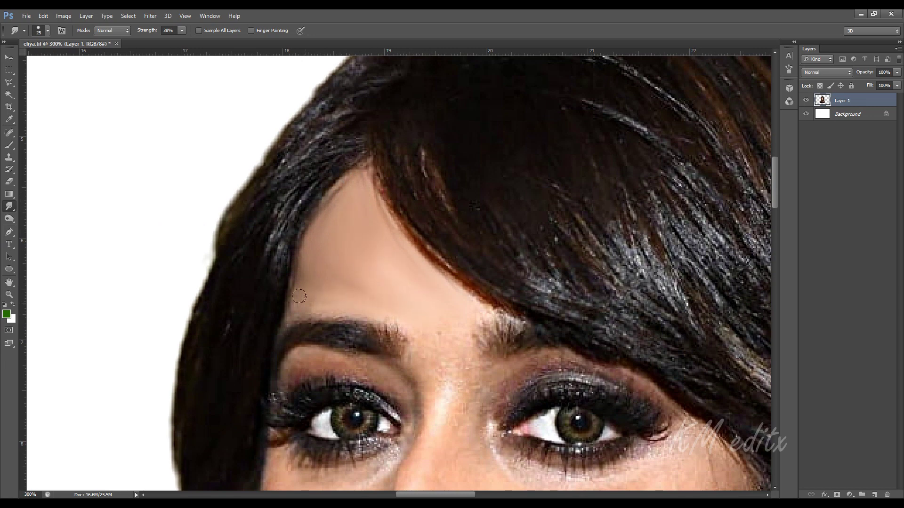
drag(301, 296, 306, 237)
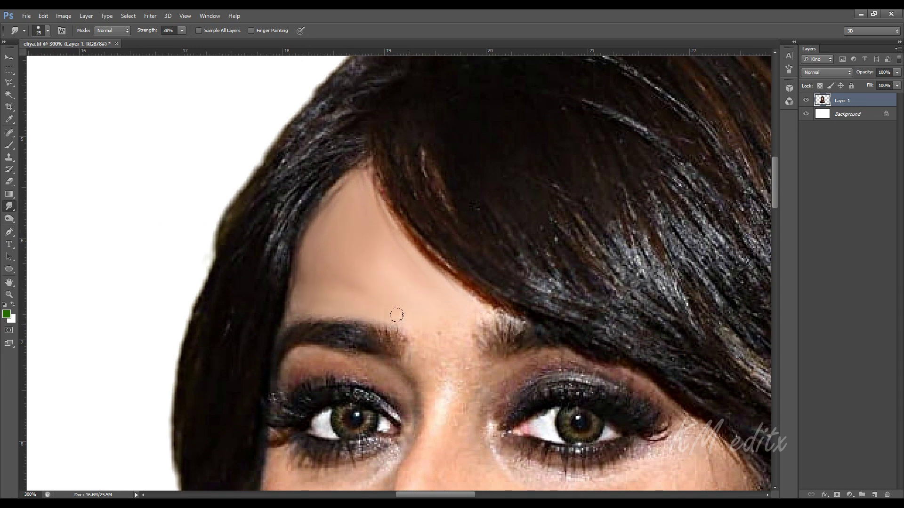
scroll(393, 243, down, 2)
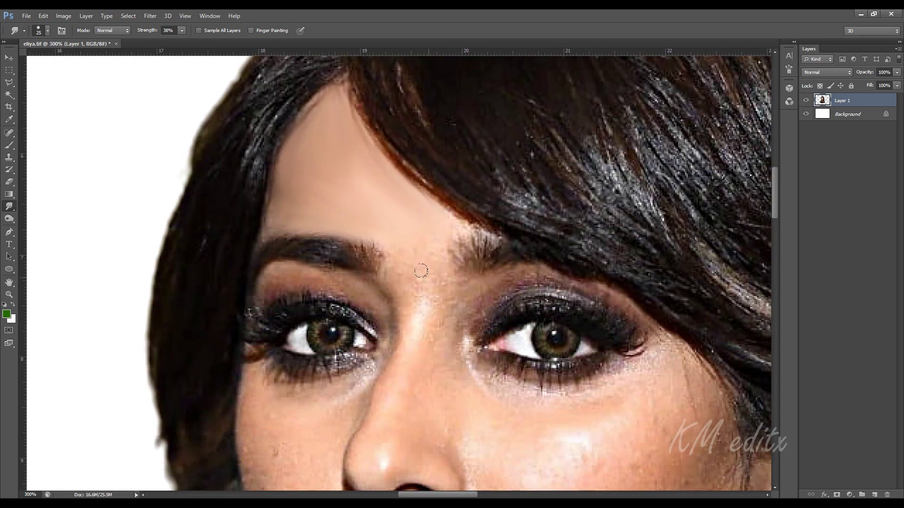
drag(409, 232, 418, 288)
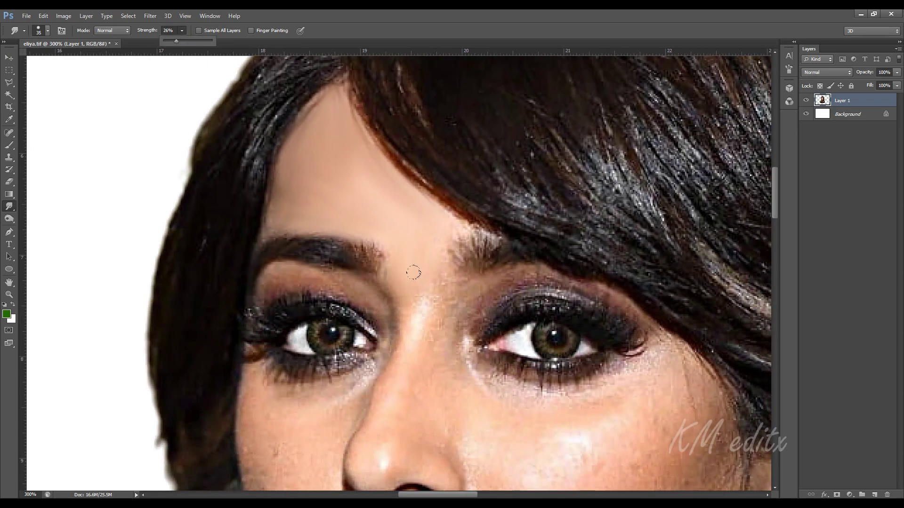
- Lower the smudge strength and smooth the right cheek with a smaller brush
click(413, 272)
key(bracketleft)
scroll(425, 229, down, 2)
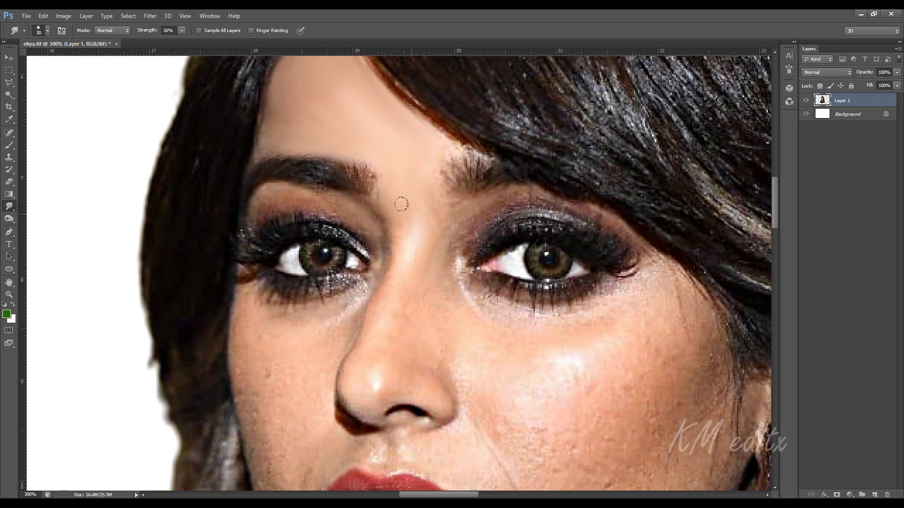
drag(435, 349, 433, 276)
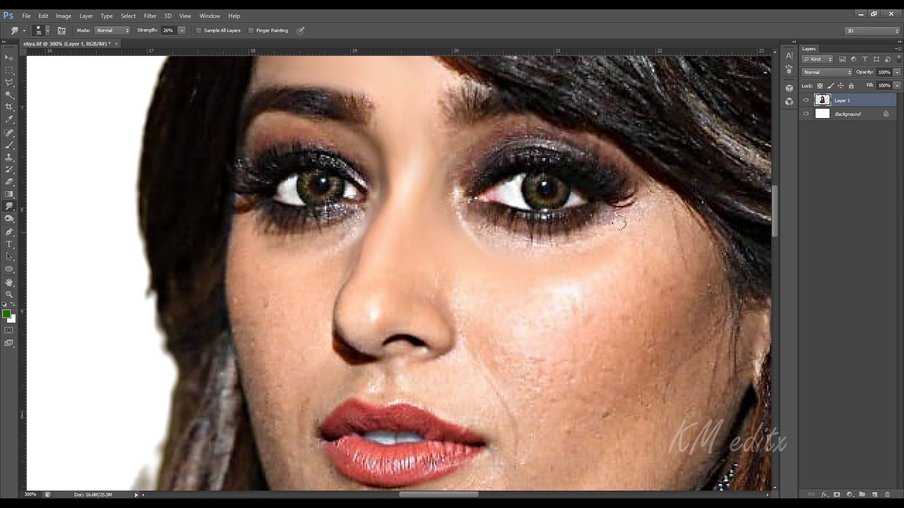
drag(521, 257, 512, 231)
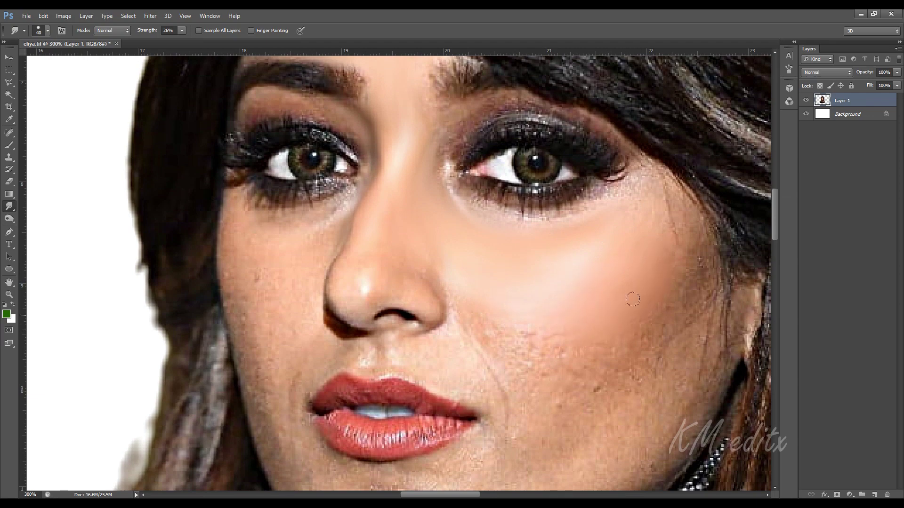
drag(626, 356, 670, 324)
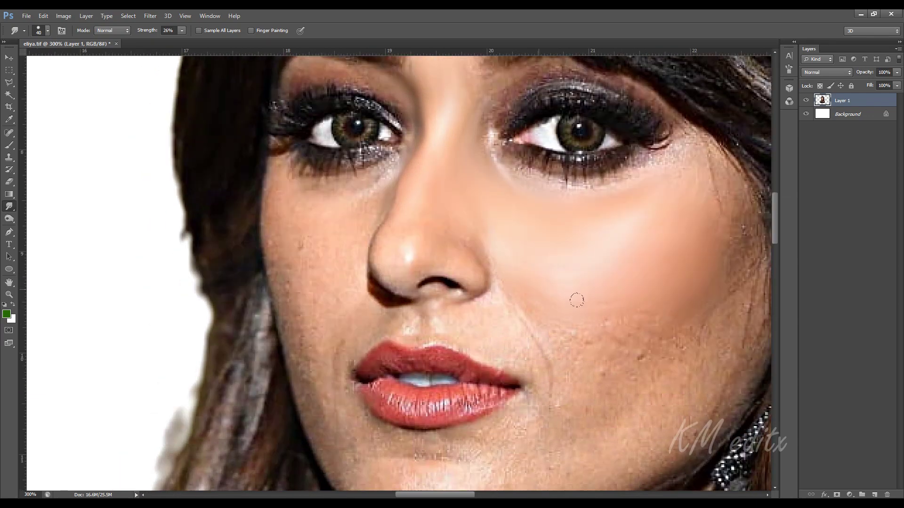
drag(576, 300, 604, 296)
key(bracketleft)
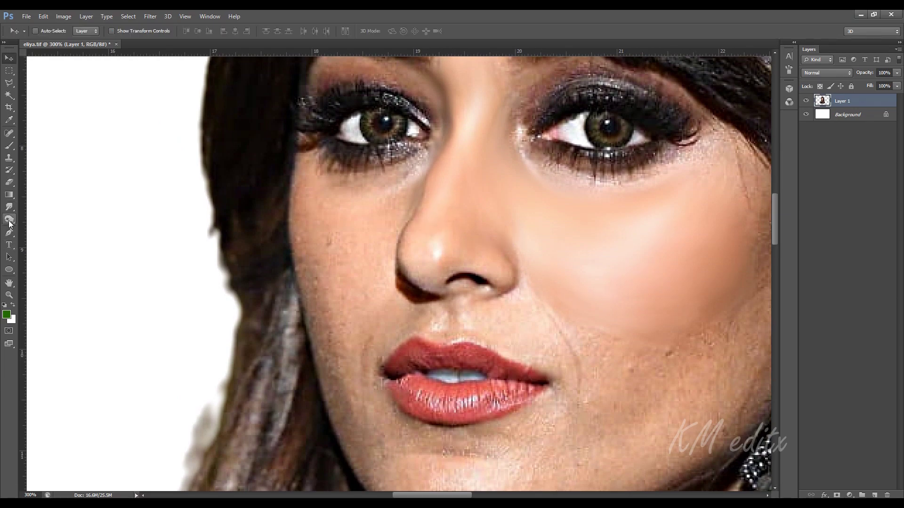
- Smudge the chin skin below the lips with a reduced brush
mouse_move(629, 305)
mouse_down()
mouse_move(351, 328)
mouse_move(449, 295)
mouse_up()
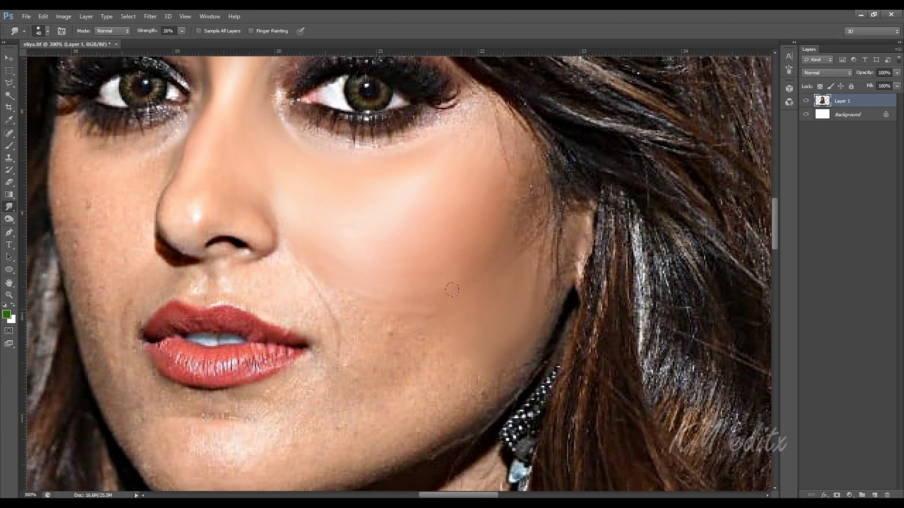
mouse_move(454, 366)
mouse_down()
mouse_move(464, 326)
mouse_move(504, 310)
mouse_up()
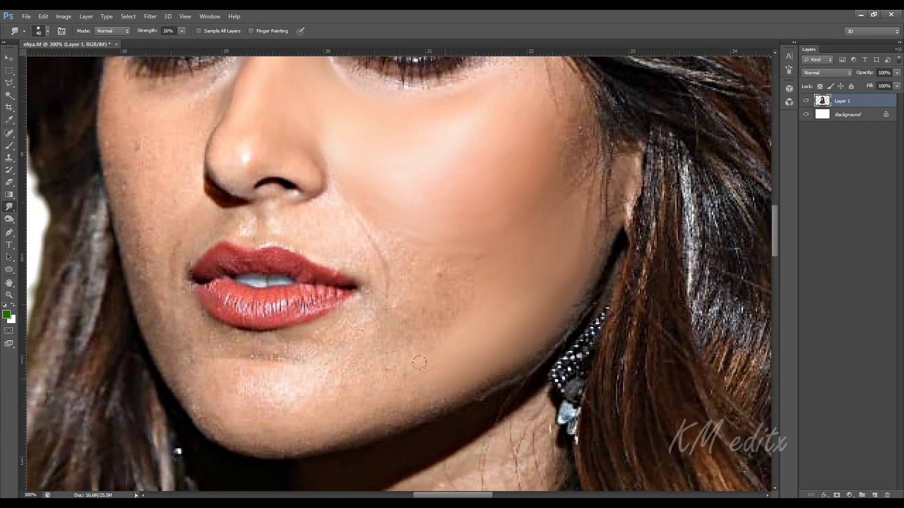
mouse_move(428, 353)
mouse_down()
mouse_move(528, 309)
mouse_move(631, 346)
mouse_up()
key(bracketleft)
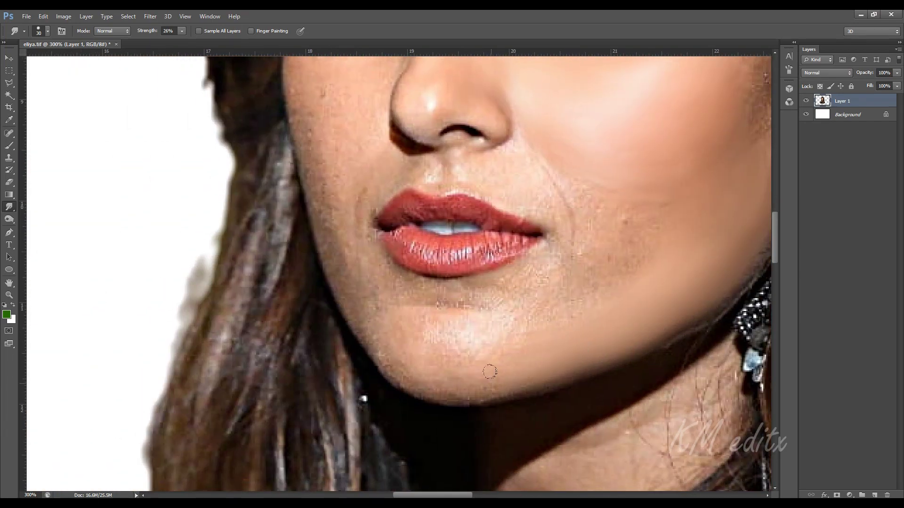
drag(501, 370, 517, 388)
key(bracketright)
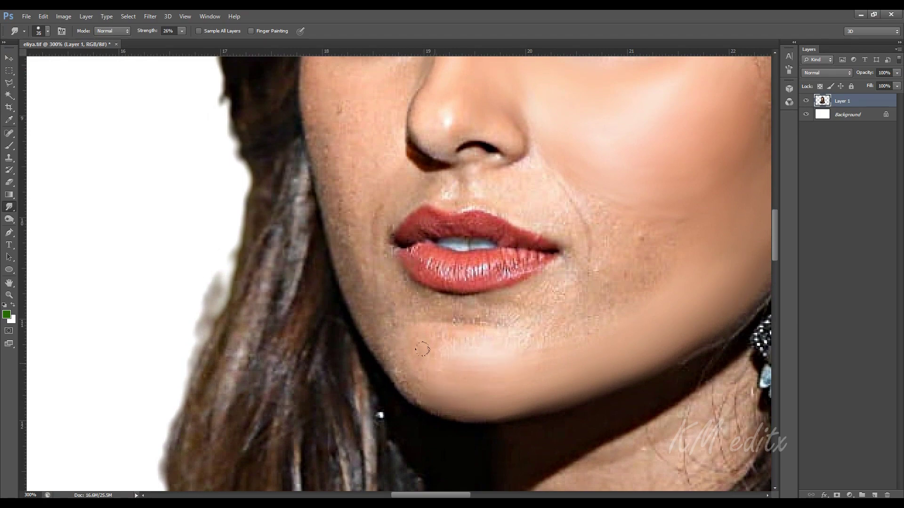
scroll(422, 349, right, 5)
key(bracketright)
key(bracketright)
- Blend the skin around the nose and mouth, resizing the smudge brush for detail
drag(546, 258, 554, 312)
key(bracketleft)
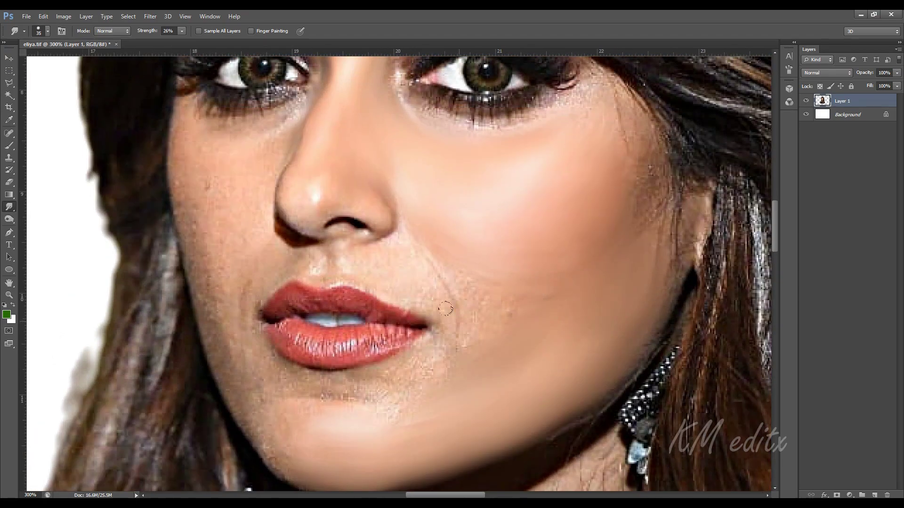
drag(552, 254, 541, 306)
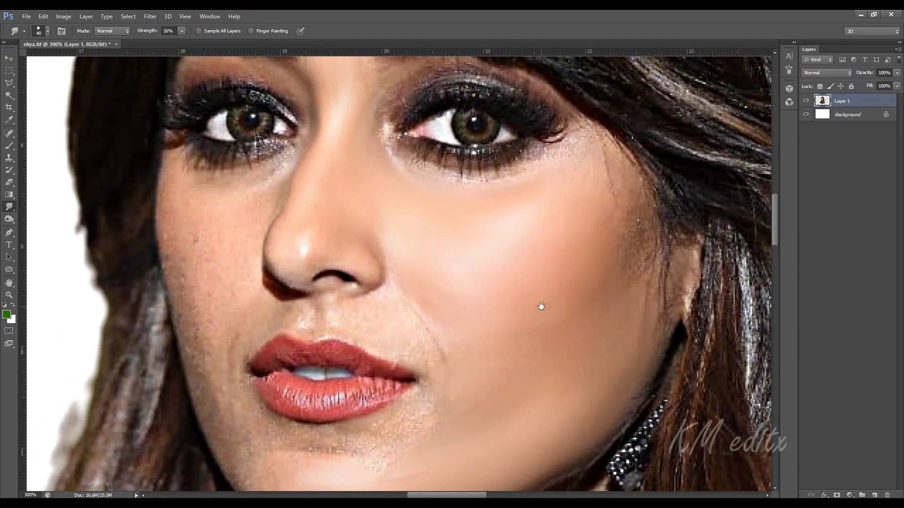
key(bracketleft)
scroll(503, 320, left, 2)
scroll(485, 304, down, 1)
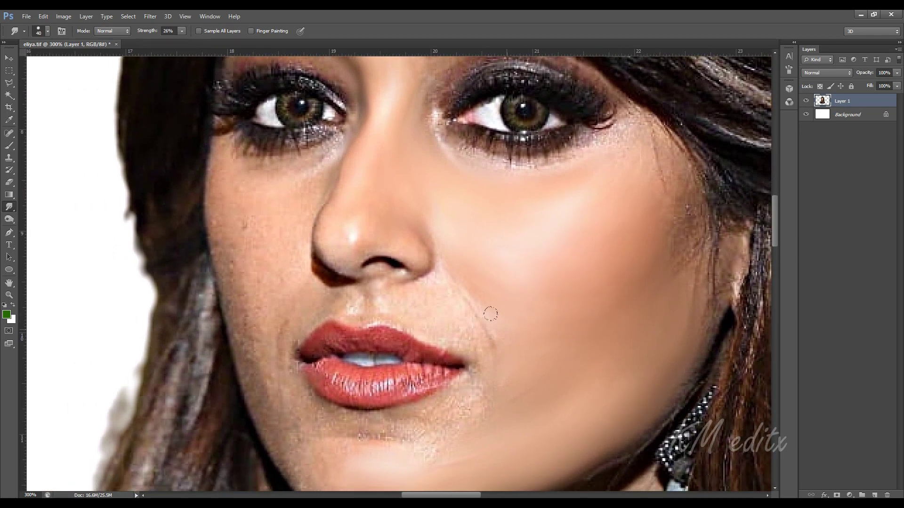
scroll(492, 393, down, 1)
key(bracketright)
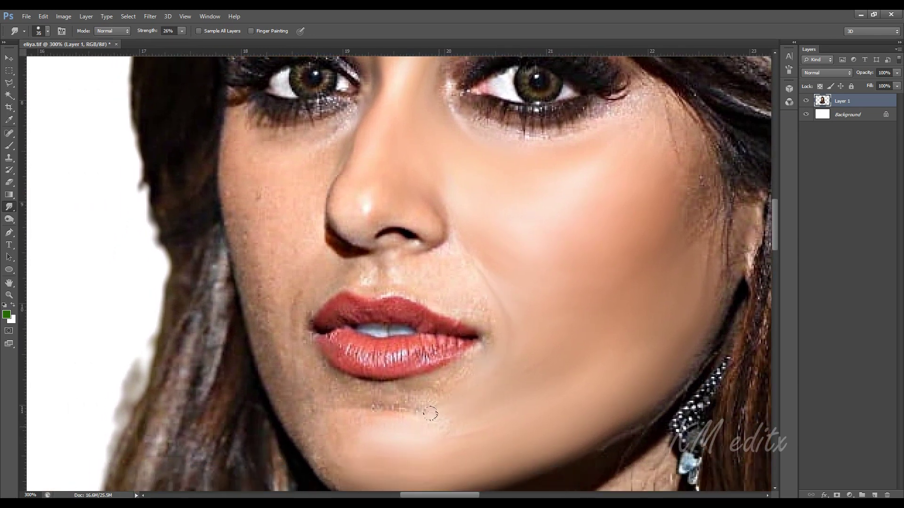
key(bracketleft)
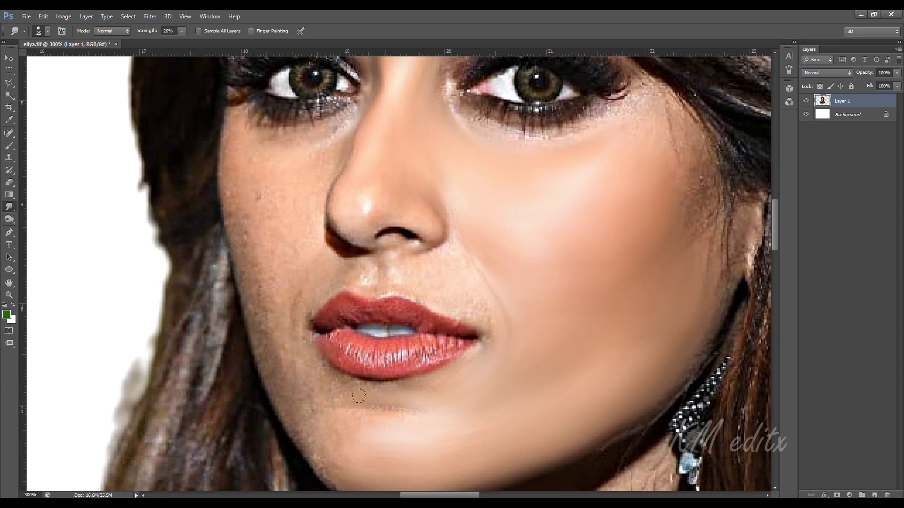
- Zoom in closer and work over the cheek beside the nose and around the eye
key(ctrl+plus)
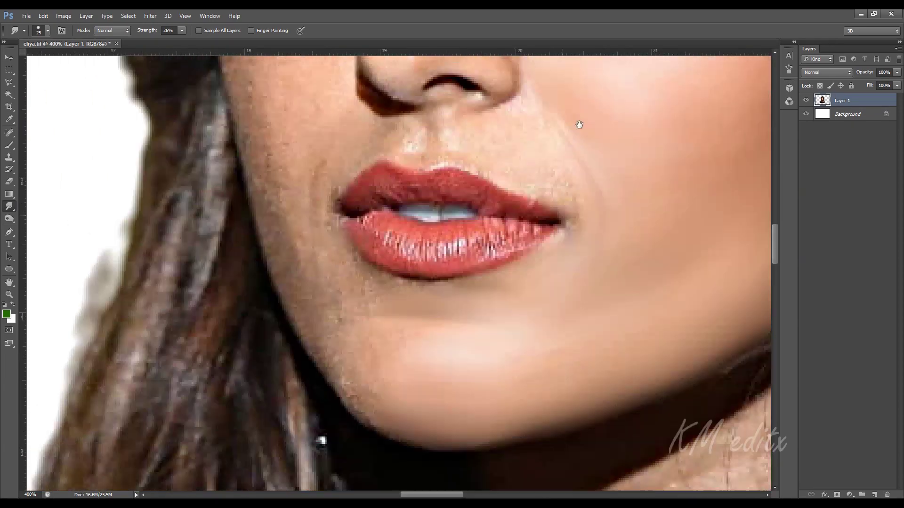
scroll(470, 269, down, 3)
drag(450, 293, 401, 310)
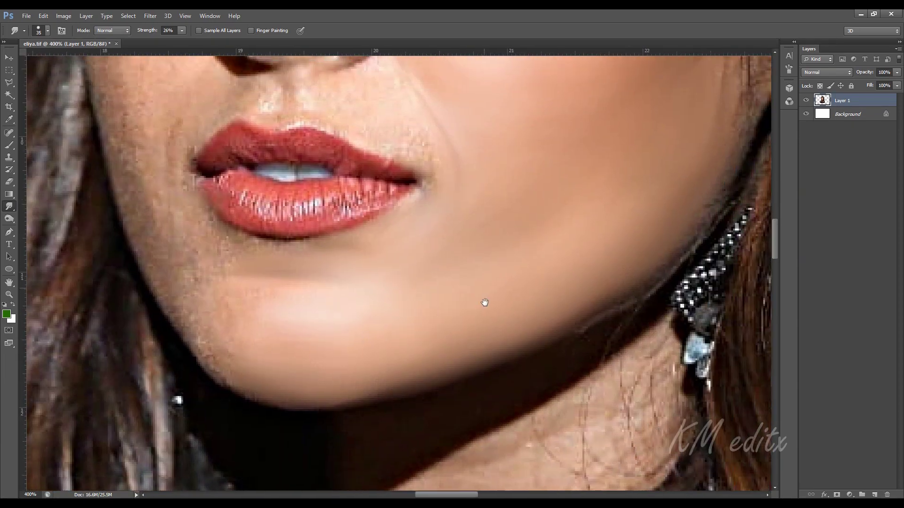
drag(485, 302, 417, 326)
drag(550, 300, 359, 323)
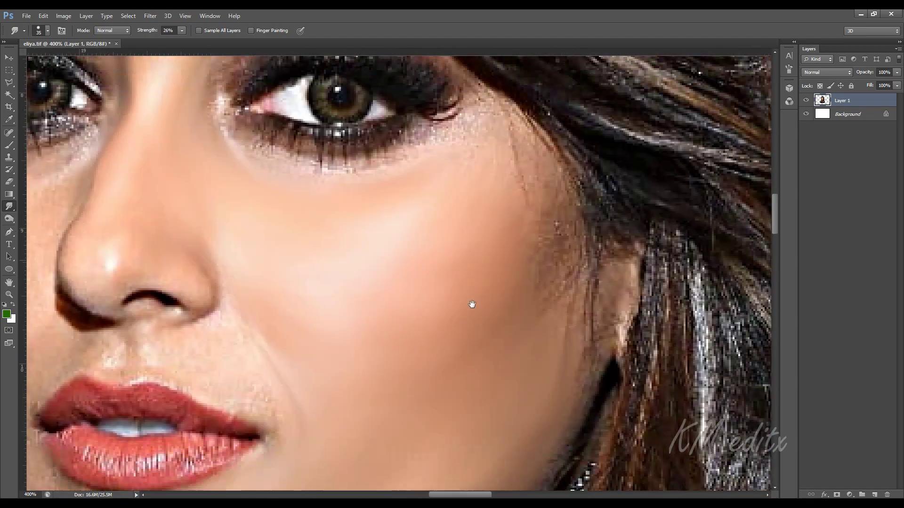
drag(470, 303, 490, 306)
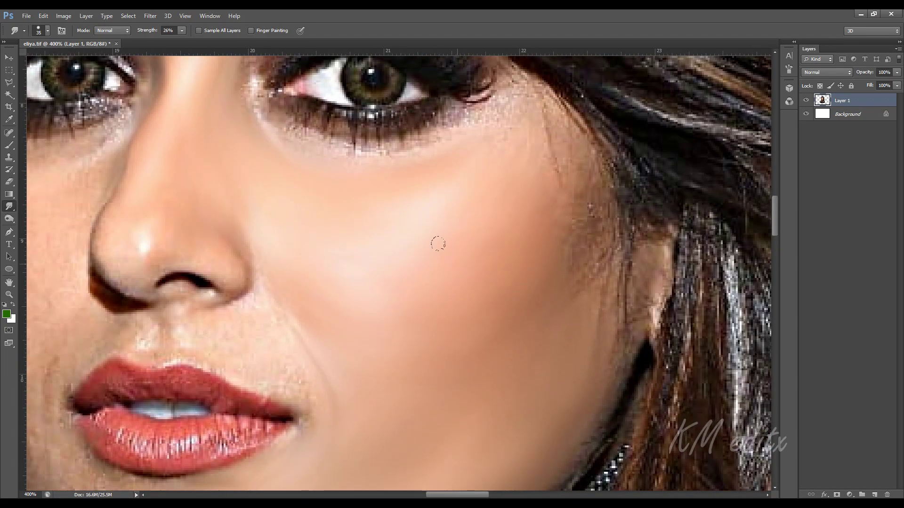
drag(466, 148, 459, 210)
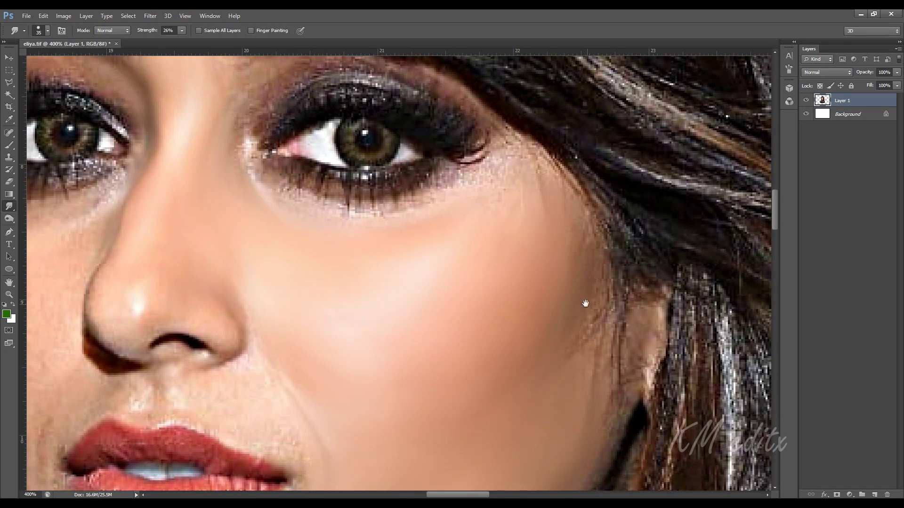
drag(585, 304, 510, 252)
drag(512, 132, 522, 263)
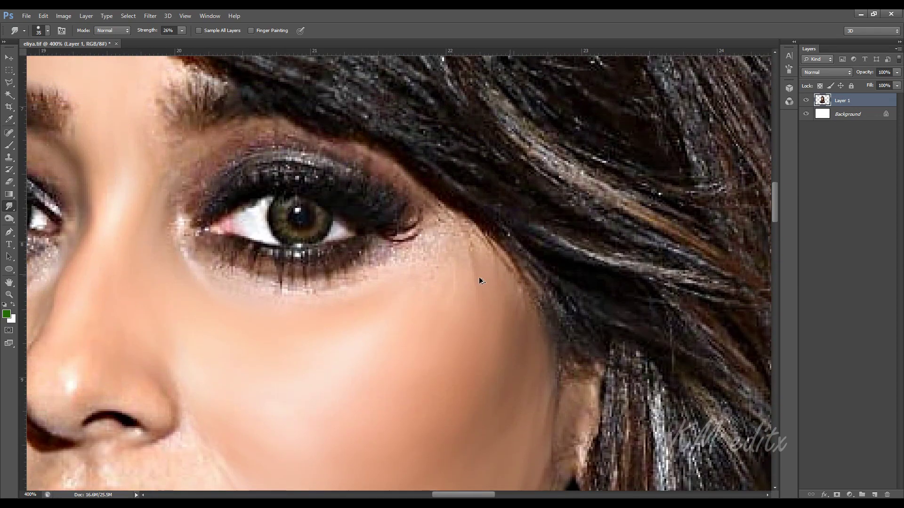
key(bracketright)
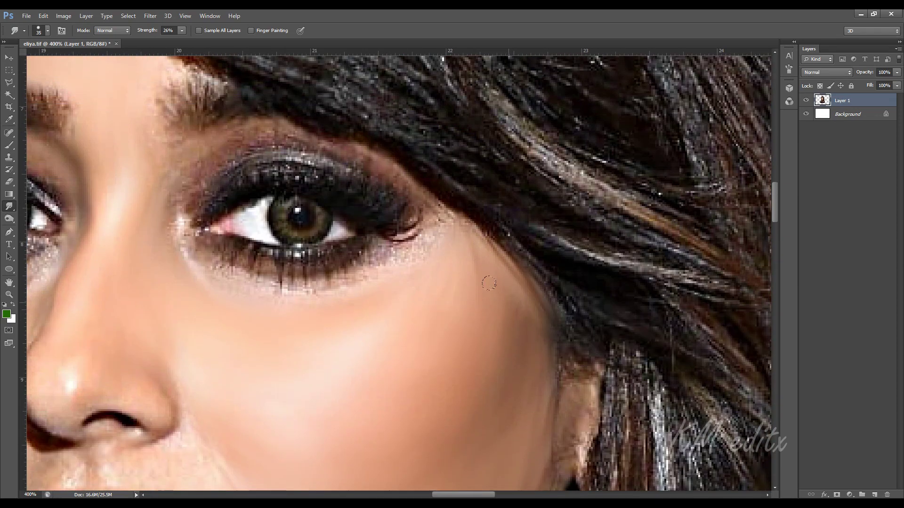
- Smooth the lower chin and jaw with a larger smudge brush
drag(541, 329, 499, 240)
drag(517, 339, 518, 268)
drag(468, 369, 516, 275)
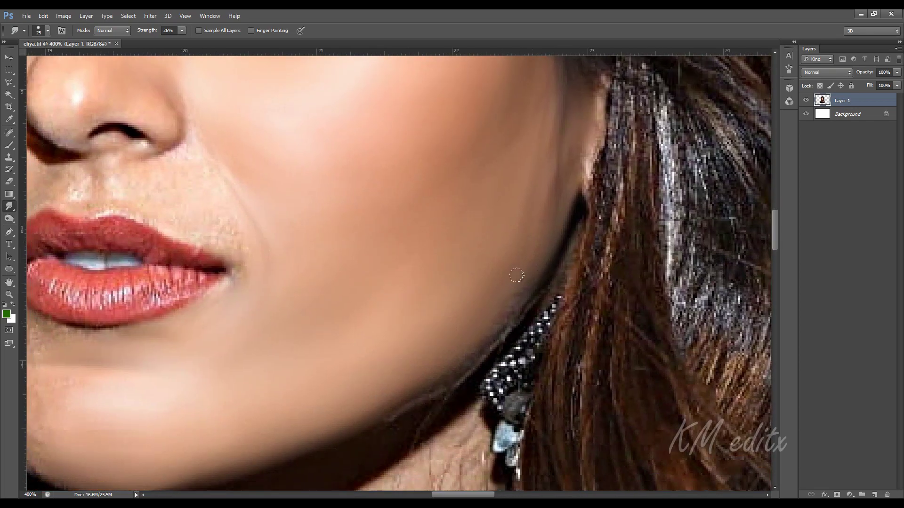
mouse_move(483, 347)
mouse_down()
mouse_move(497, 277)
mouse_move(601, 301)
mouse_move(823, 328)
mouse_up()
drag(525, 358, 543, 315)
key(bracketright)
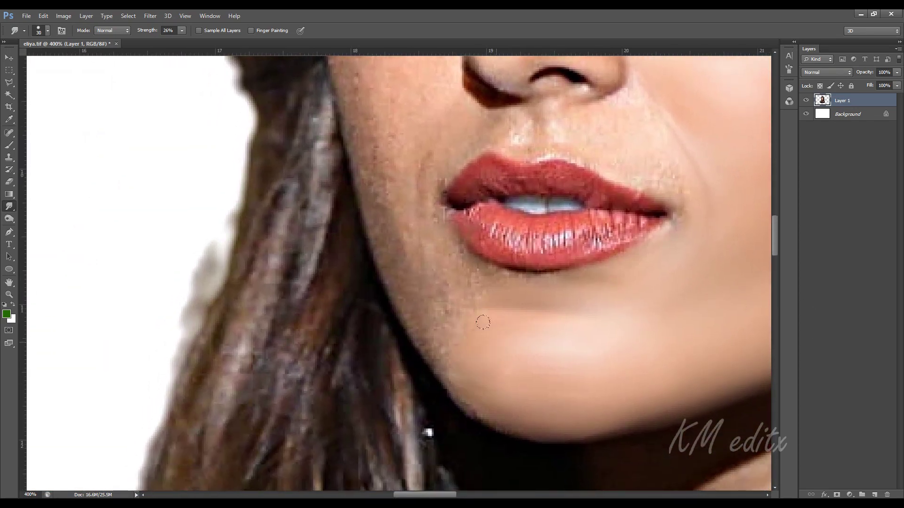
drag(522, 347, 504, 391)
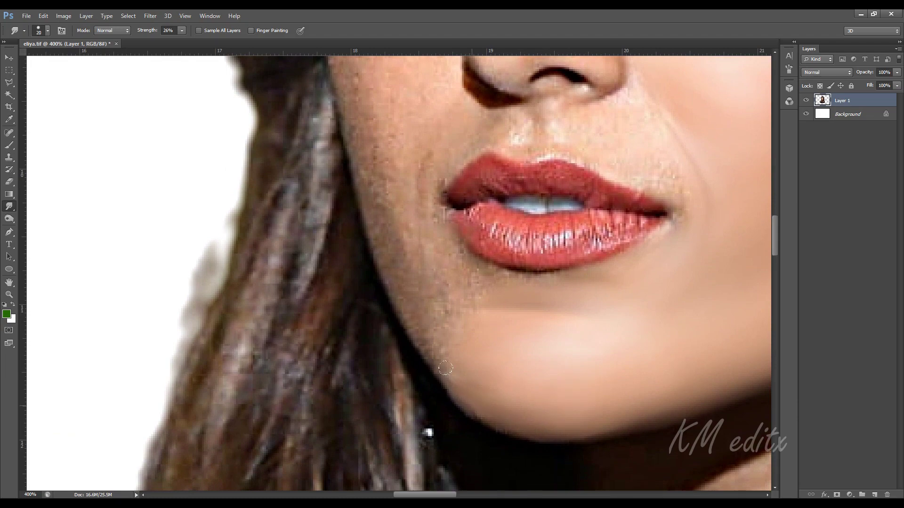
- Blend the skin around the nose tip, switching brush sizes for finer work
drag(445, 368, 454, 452)
mouse_move(601, 106)
mouse_down()
mouse_move(526, 327)
mouse_move(550, 258)
mouse_up()
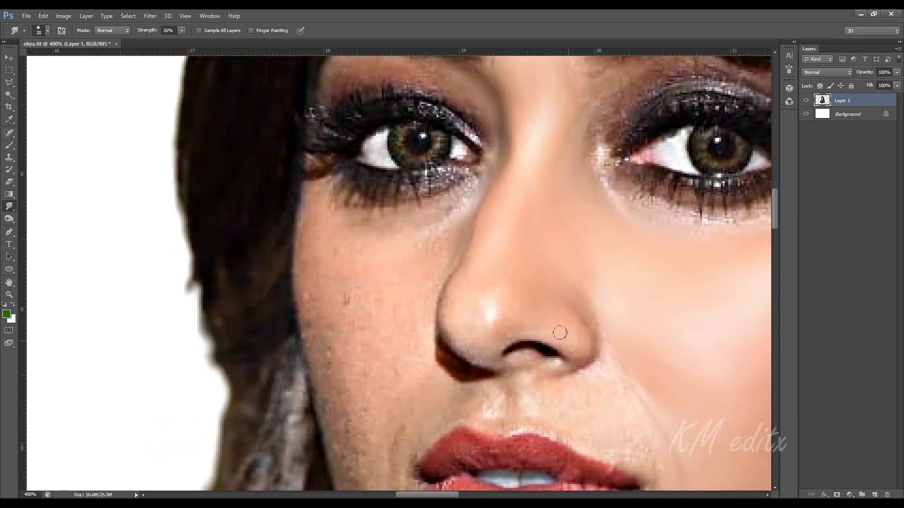
drag(489, 297, 529, 246)
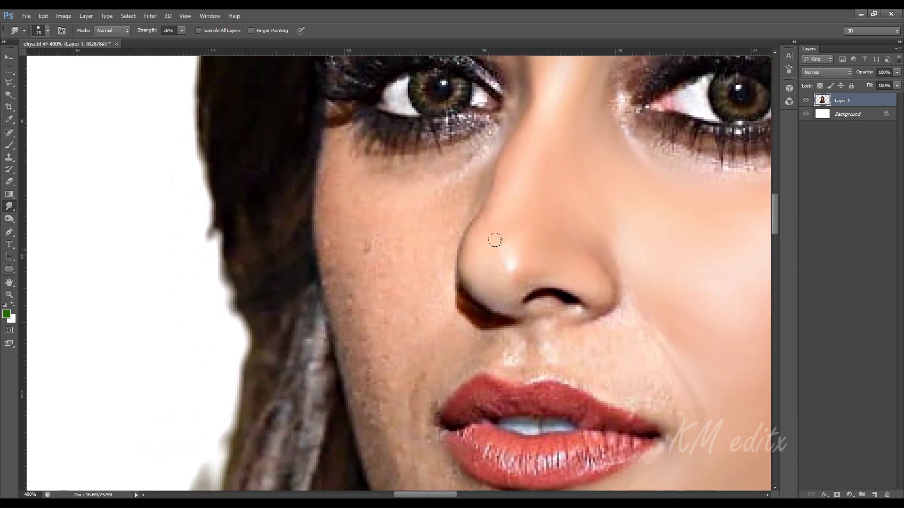
key(bracketleft)
mouse_move(576, 276)
mouse_down()
mouse_move(537, 247)
mouse_move(539, 218)
mouse_up()
key(bracketleft)
key(bracketleft)
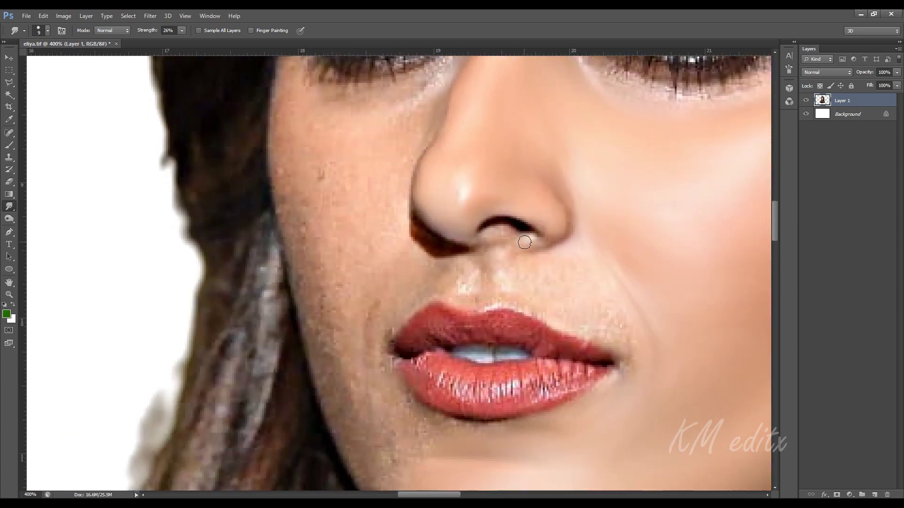
key(bracketright)
key(bracketright)
key(bracketright)
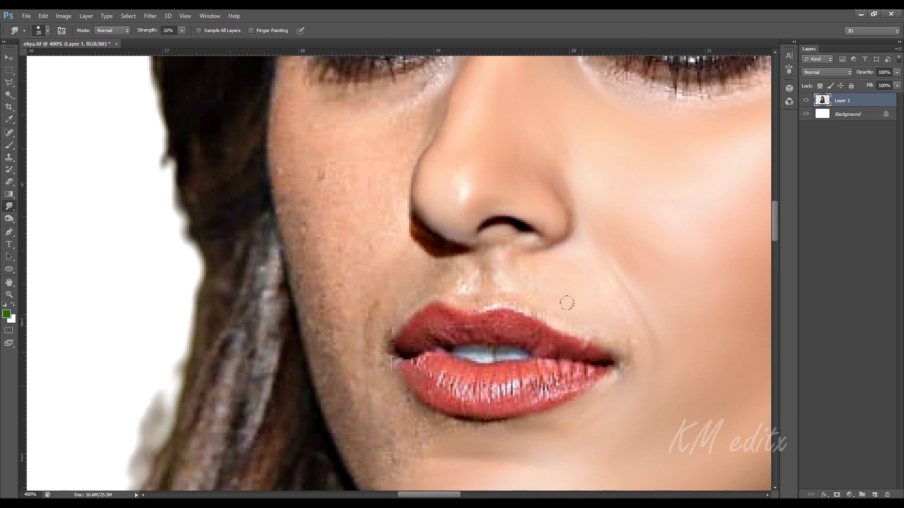
key(bracketright)
- Smooth the skin above the upper lip and at the mouth corner with a small brush
drag(618, 337, 598, 314)
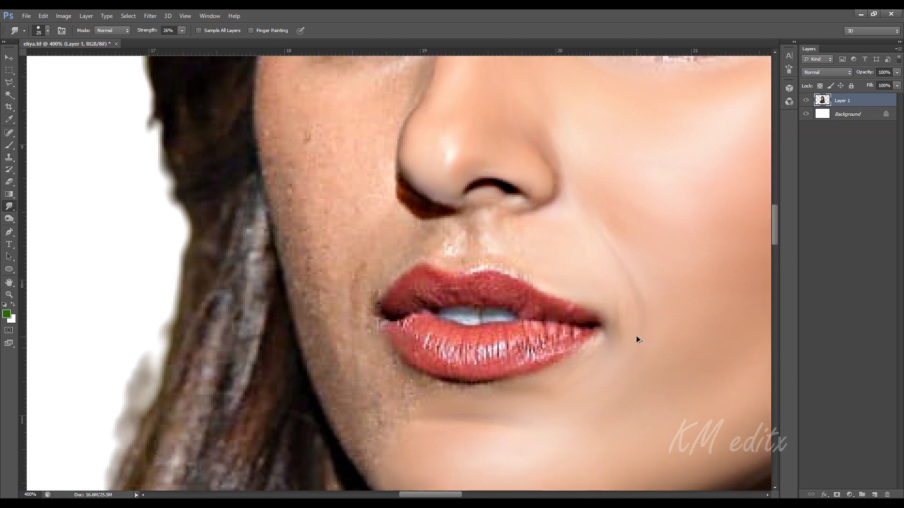
key(bracketleft)
drag(629, 349, 712, 401)
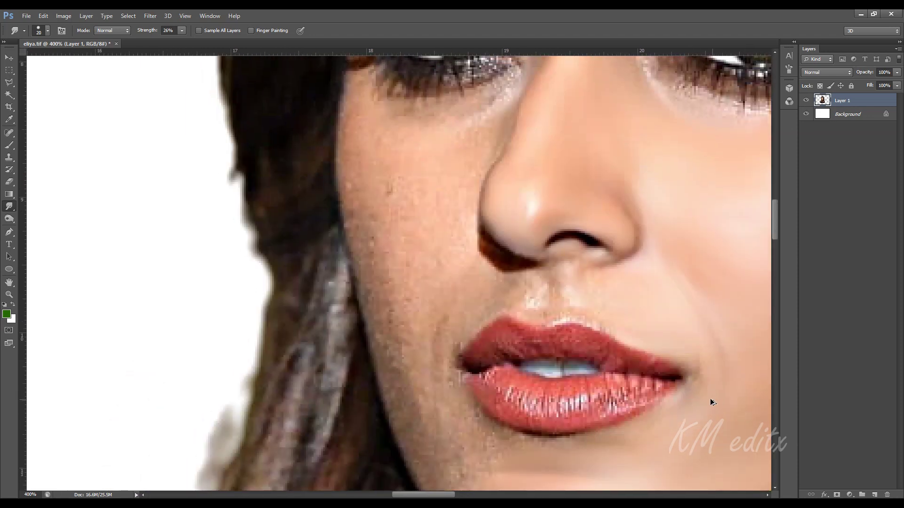
key(bracketleft)
key(bracketleft)
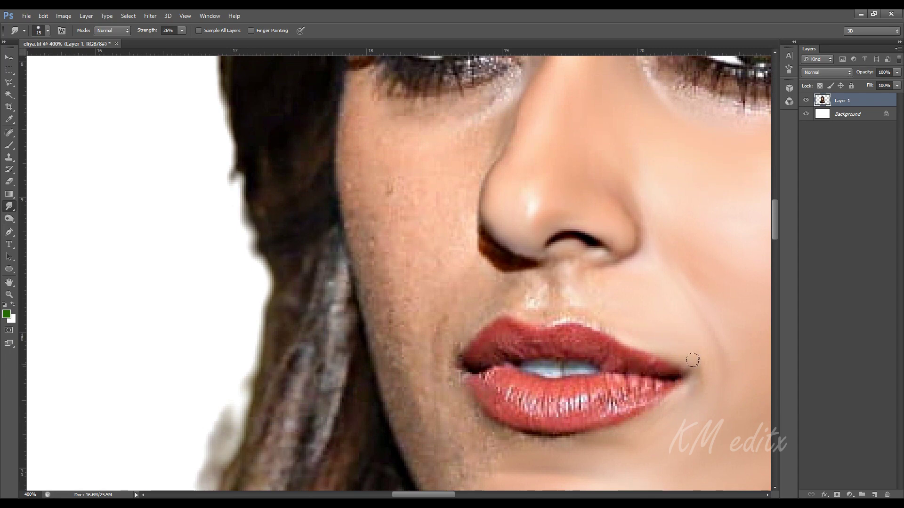
drag(605, 310, 633, 348)
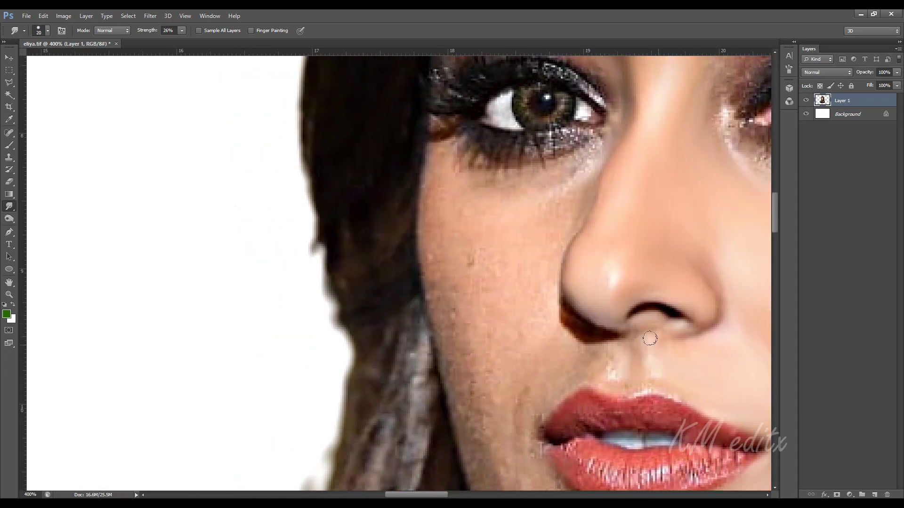
mouse_move(649, 338)
mouse_down()
mouse_move(643, 383)
mouse_move(611, 369)
mouse_move(577, 373)
mouse_up()
key(bracketright)
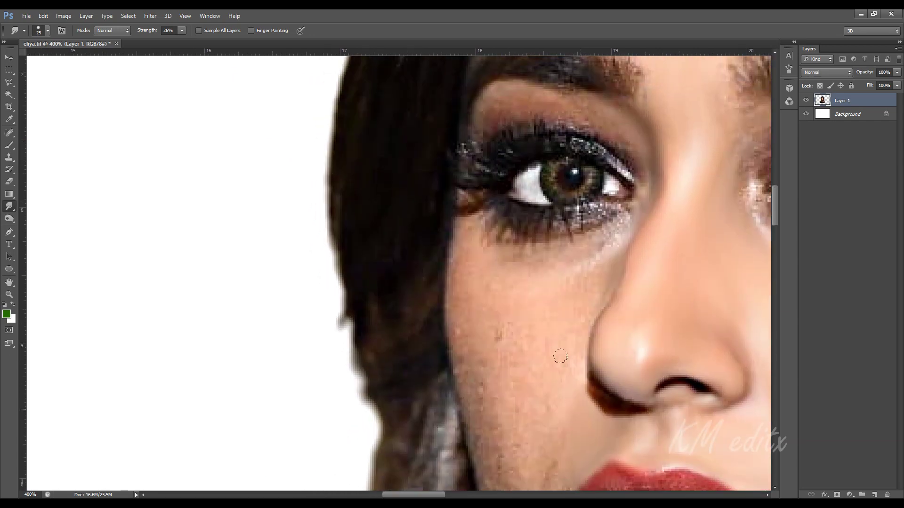
- Rework the lip and nose area, then enlarge the brush for the cheek edge
scroll(561, 381, down, 5)
scroll(559, 259, down, 2)
scroll(567, 273, down, 2)
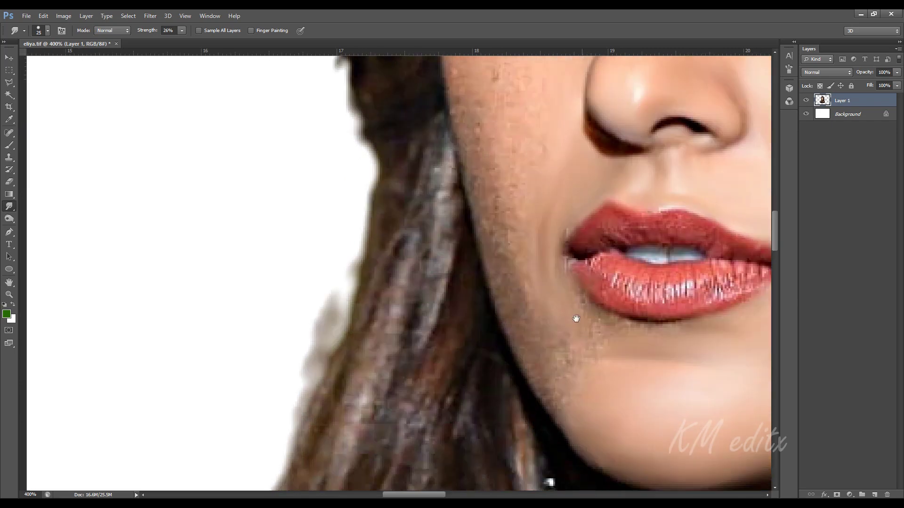
scroll(575, 317, down, 1)
scroll(553, 274, right, 2)
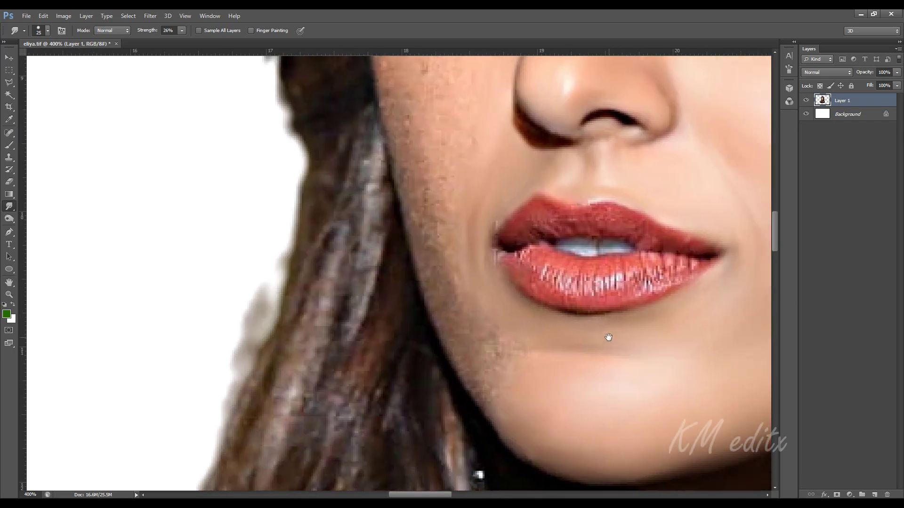
scroll(608, 337, left, 2)
key(bracketright)
drag(658, 391, 598, 367)
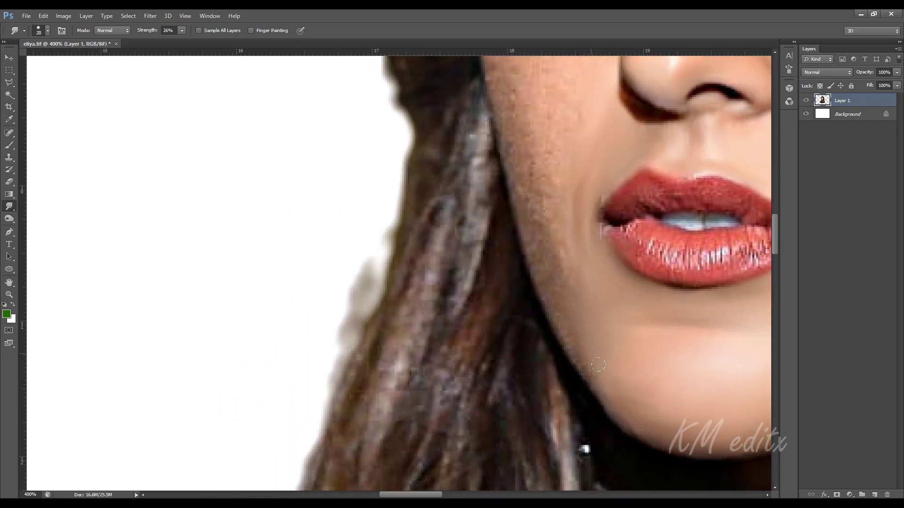
key(bracketleft)
key(bracketleft)
drag(572, 329, 591, 349)
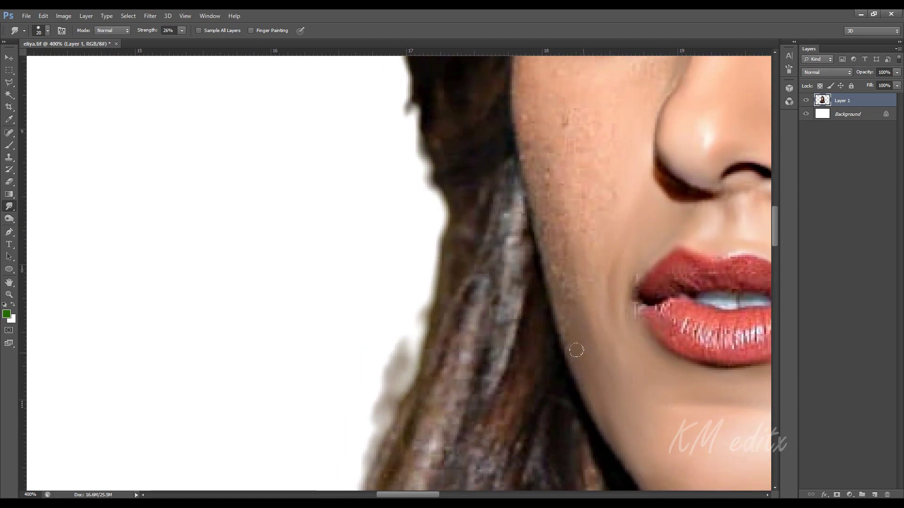
key(bracketright)
scroll(577, 357, up, 2)
key(bracketright)
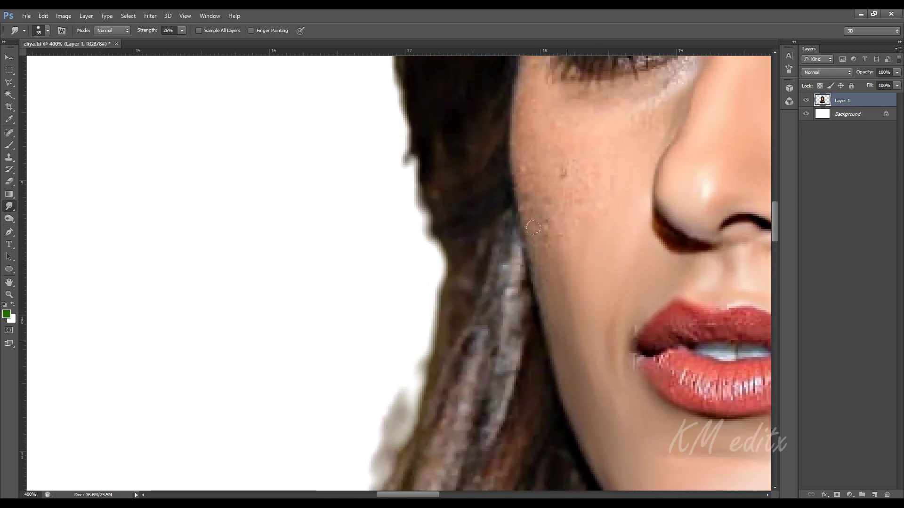
- Smudge the other cheek from the hairline down to under the eye
scroll(569, 358, up, 5)
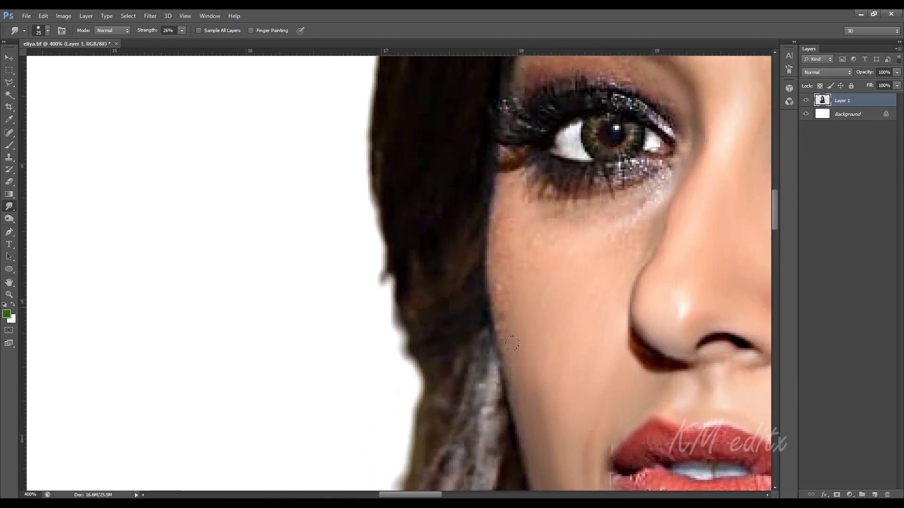
scroll(493, 219, down, 3)
key(bracketleft)
key(bracketleft)
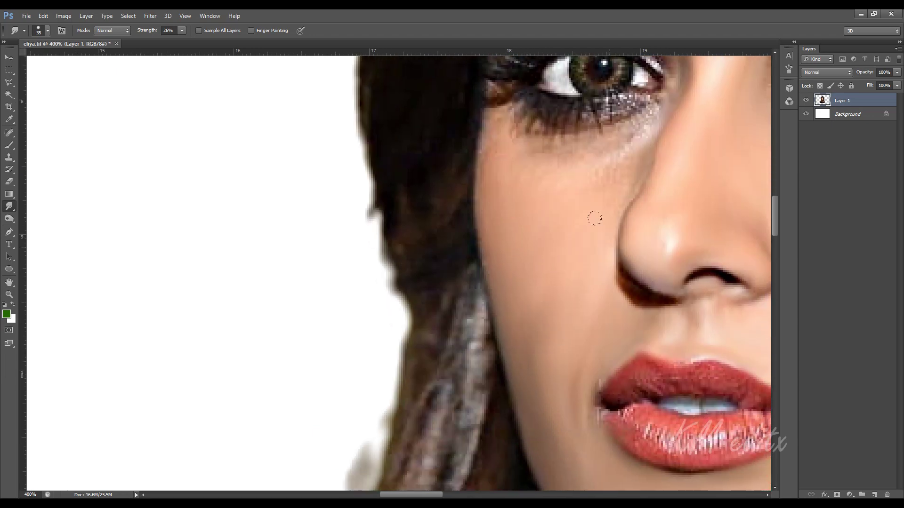
scroll(592, 214, up, 3)
scroll(564, 245, up, 3)
key(bracketright)
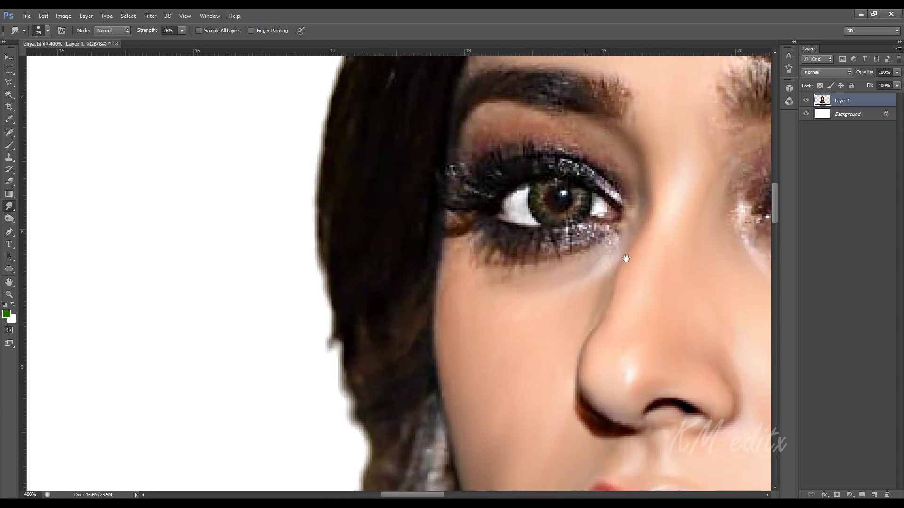
scroll(545, 235, down, 5)
scroll(550, 212, down, 2)
scroll(546, 217, down, 1)
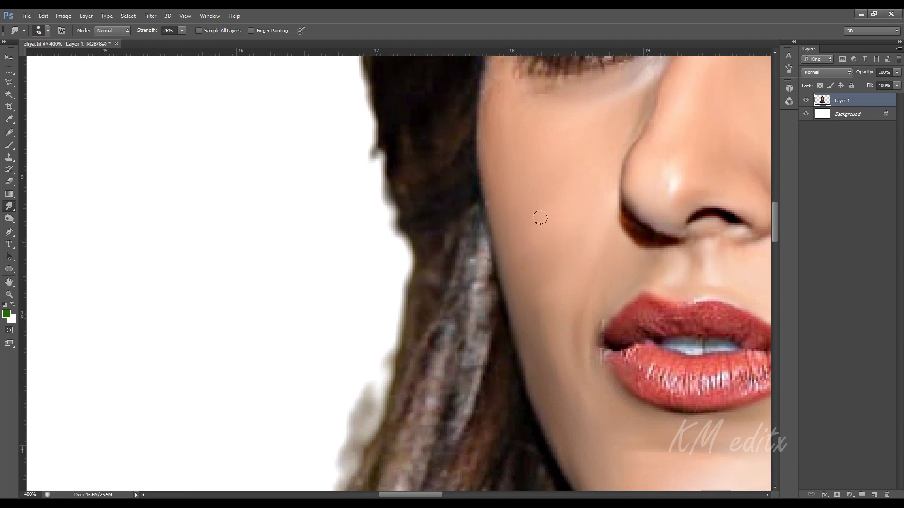
scroll(541, 235, down, 2)
key(bracketright)
key(bracketleft)
key(bracketleft)
key(bracketleft)
scroll(546, 313, up, 2)
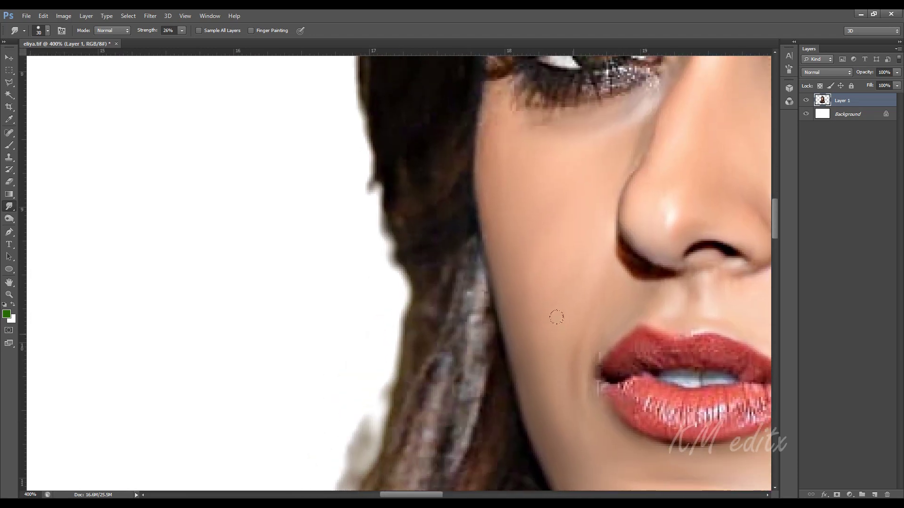
scroll(564, 305, up, 4)
scroll(542, 401, up, 2)
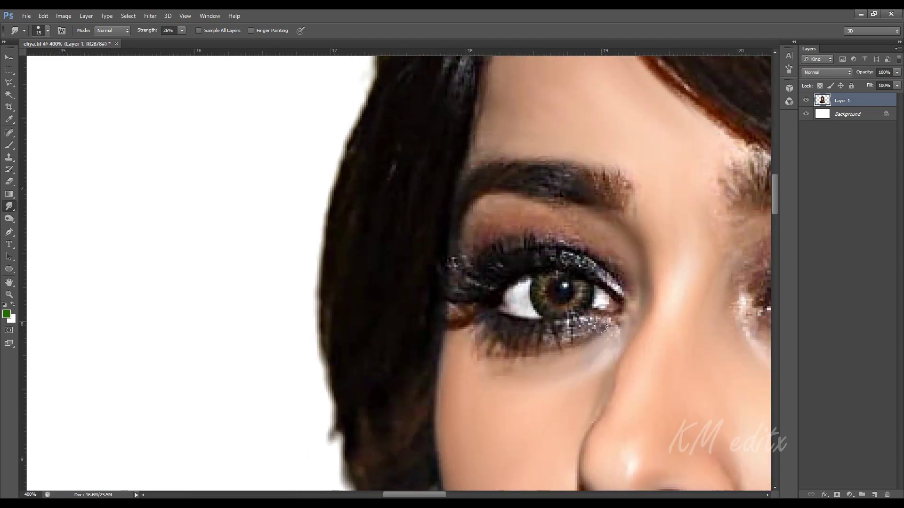
- Smooth the lashes along the upper eyelid with a resized smudge brush
key(bracketleft)
key(bracketleft)
key(bracketleft)
scroll(583, 384, down, 1)
key(bracketright)
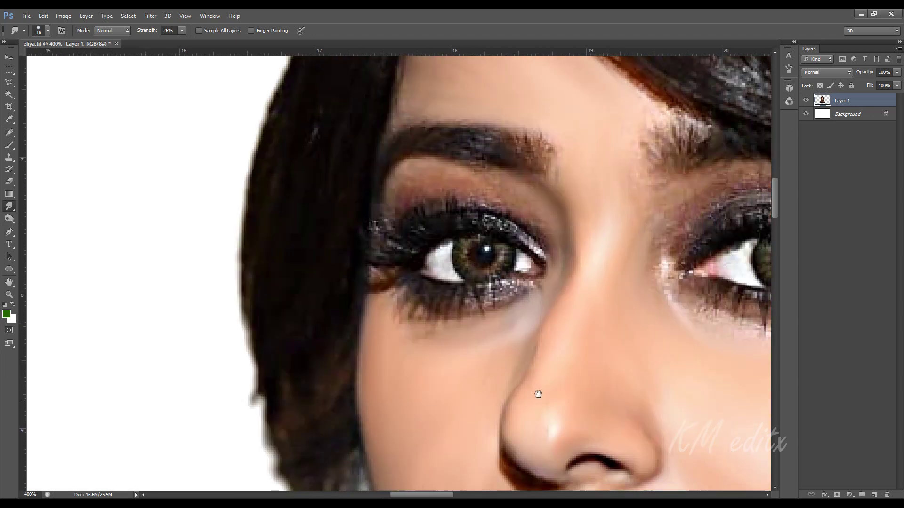
scroll(529, 375, up, 4)
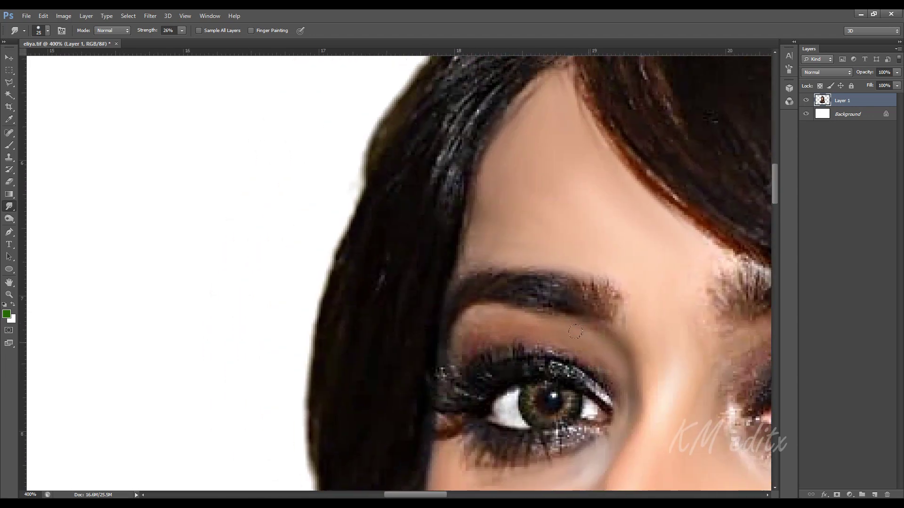
drag(575, 348, 458, 363)
key(bracketright)
scroll(448, 352, up, 2)
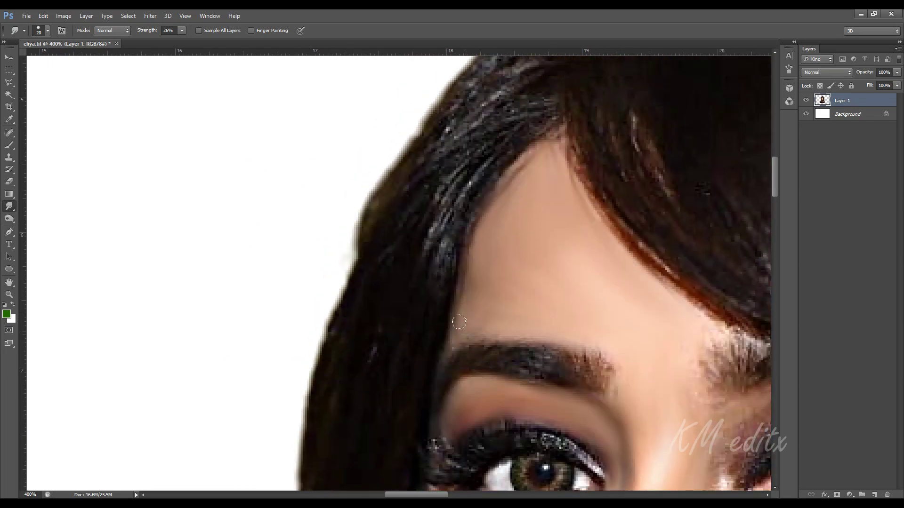
key(bracketright)
- Blend the right eye's outer corner and the eyeshadow above the eyelid
drag(626, 398, 414, 357)
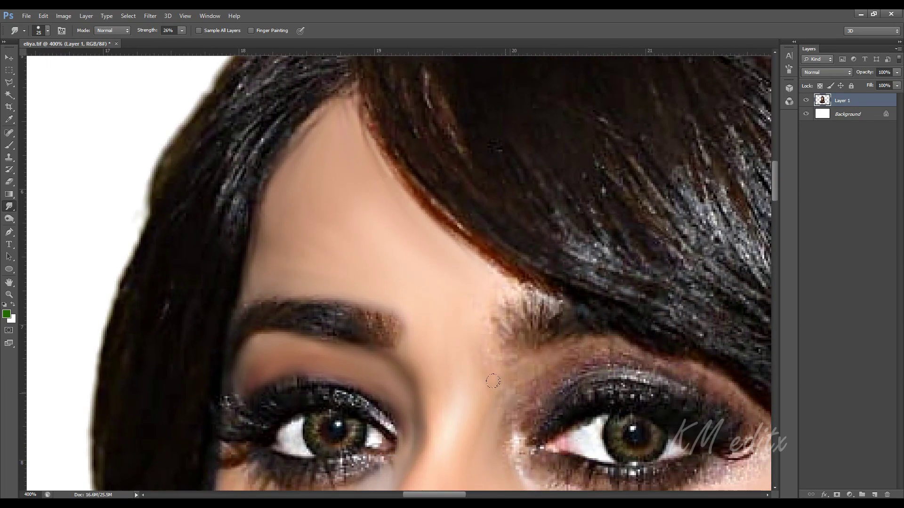
drag(520, 332, 491, 243)
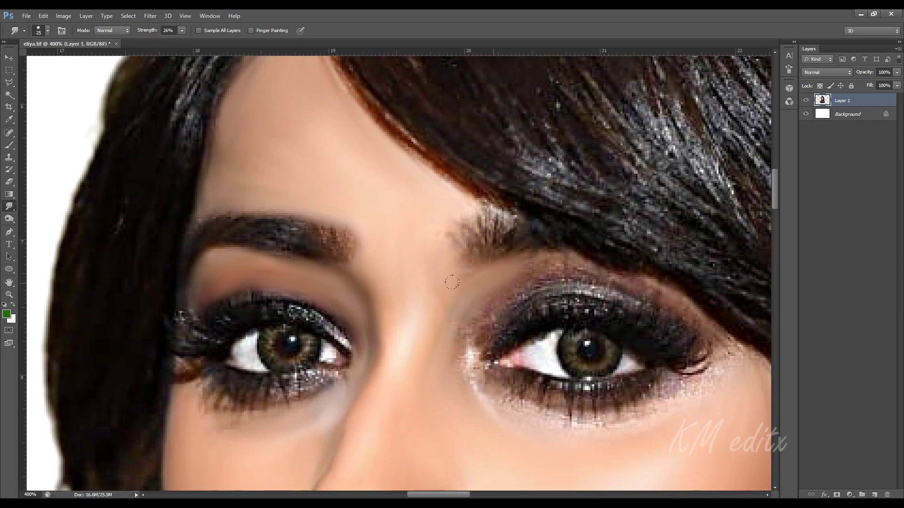
scroll(460, 261, down, 2)
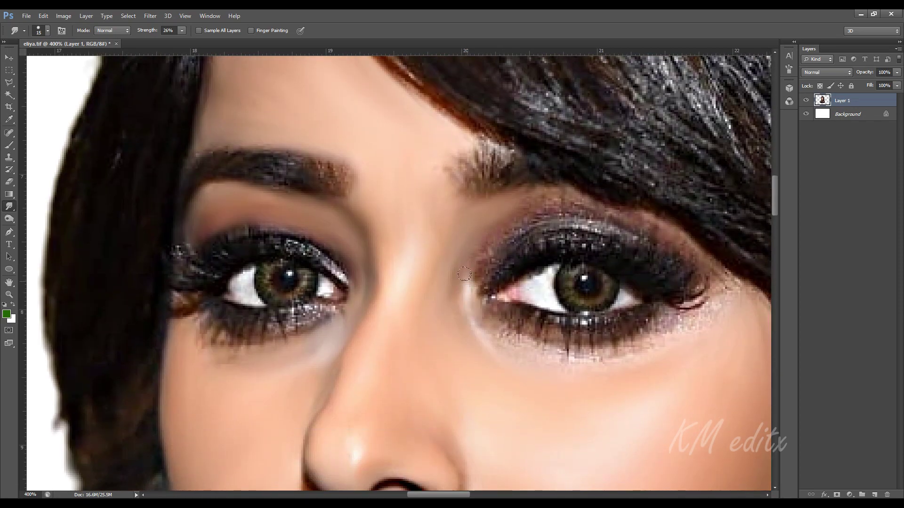
drag(556, 346, 520, 339)
drag(650, 311, 528, 351)
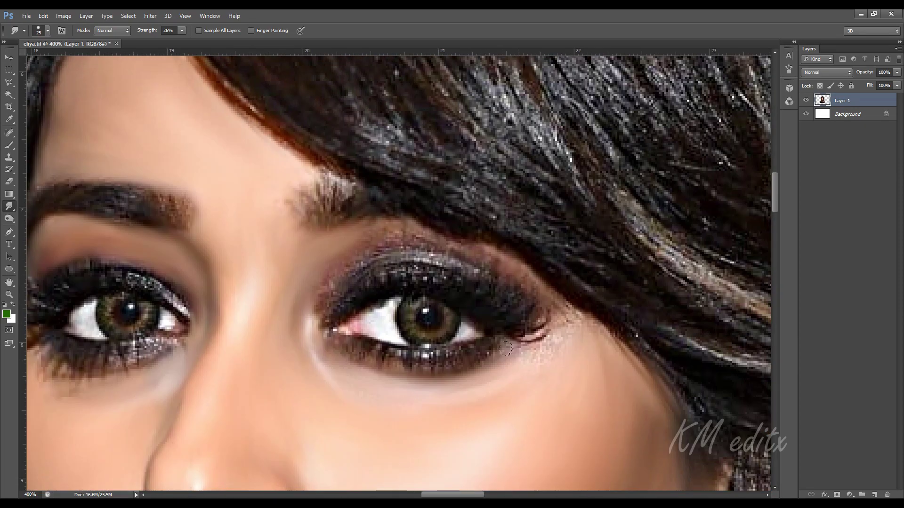
drag(548, 303, 572, 320)
key(bracketleft)
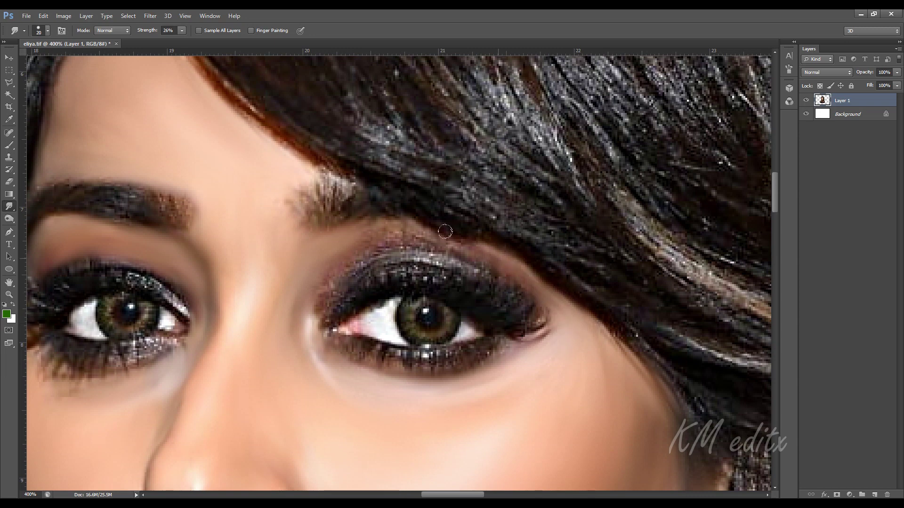
drag(390, 226, 319, 280)
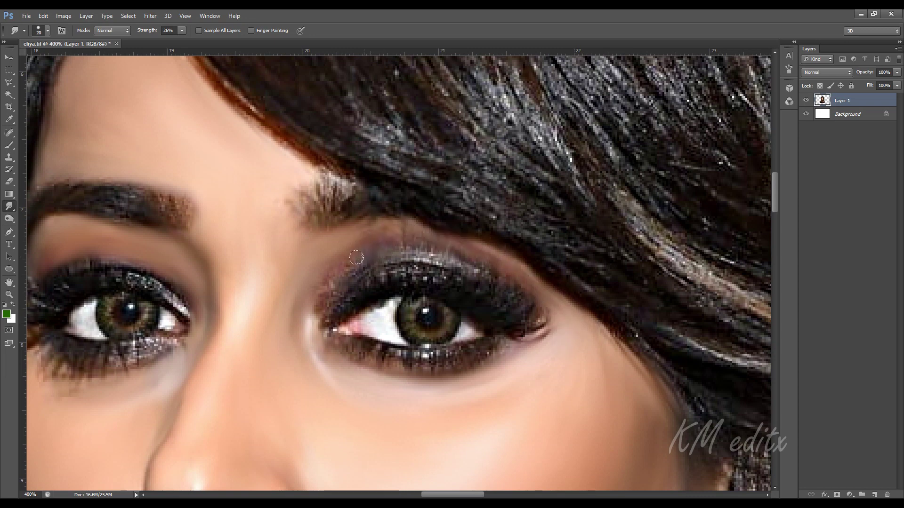
key(ctrl+minus)
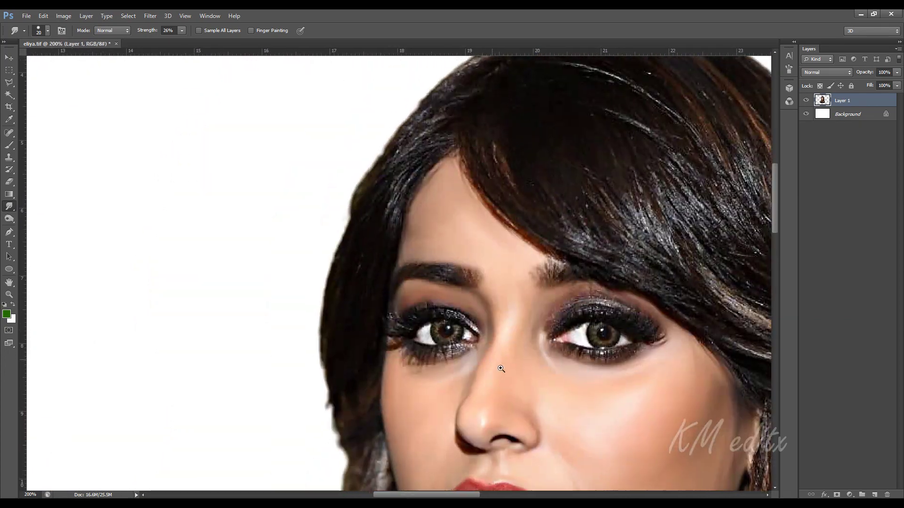
- Look over the face and other eye while sizing the Smudge brush up, then slightly down
mouse_move(513, 325)
mouse_down()
mouse_move(490, 320)
mouse_move(490, 338)
mouse_up()
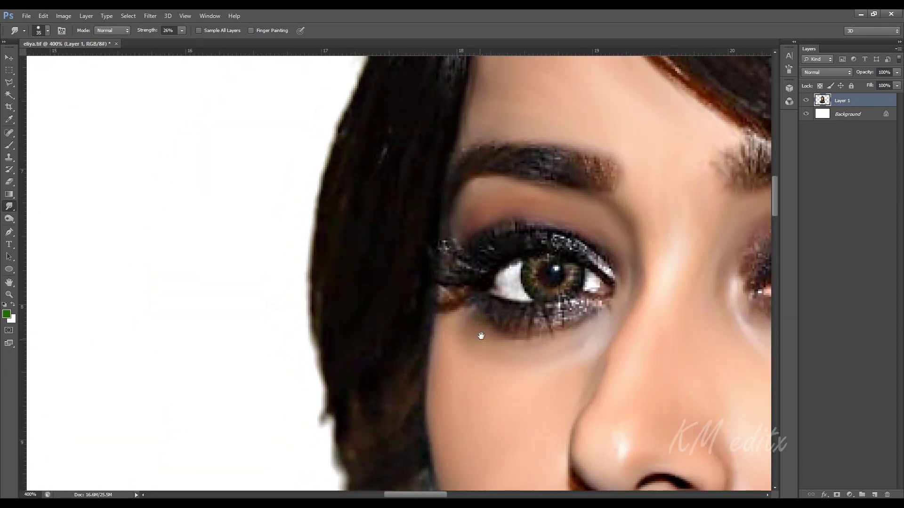
scroll(480, 283, up, 5)
key(bracketright)
key(bracketright)
scroll(493, 199, down, 5)
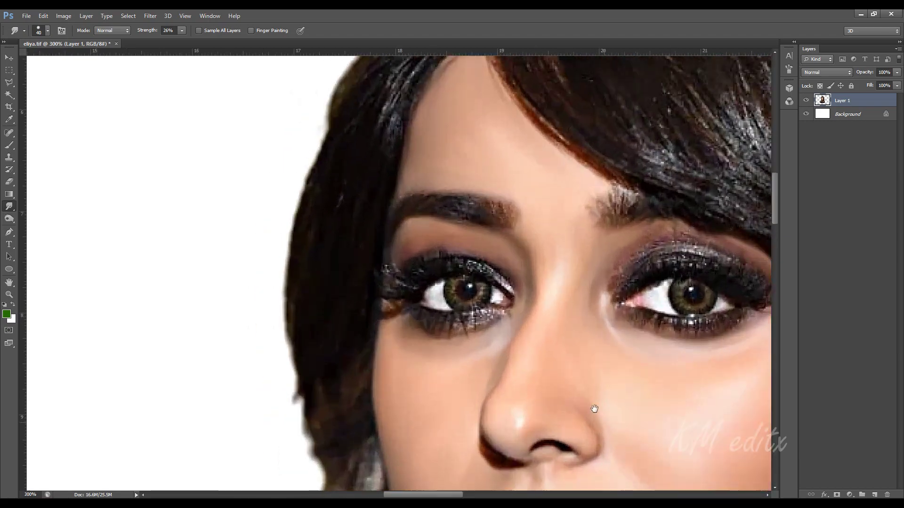
scroll(592, 155, up, 3)
key(bracketleft)
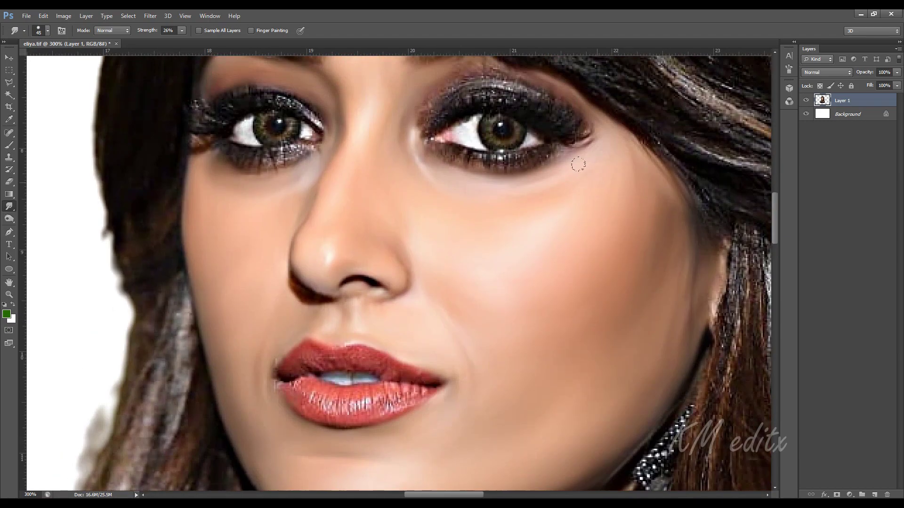
scroll(643, 202, down, 2)
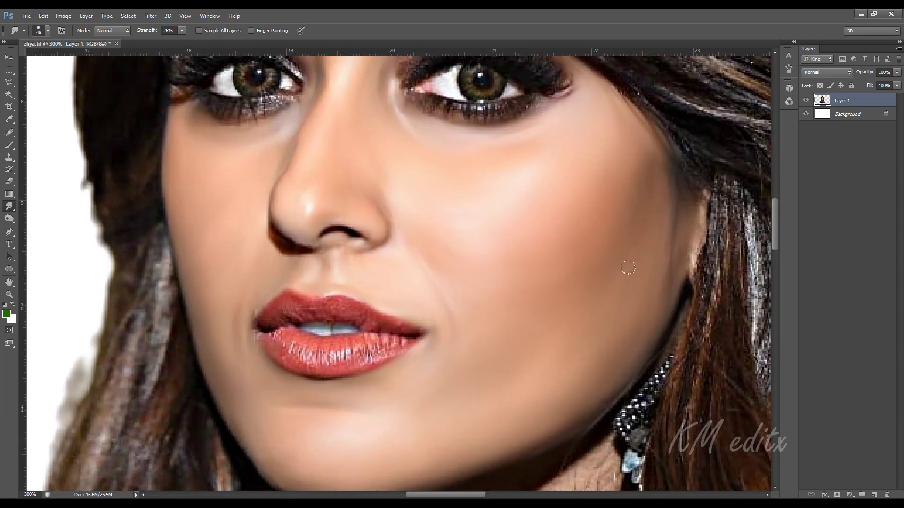
scroll(473, 337, down, 1)
scroll(473, 283, up, 2)
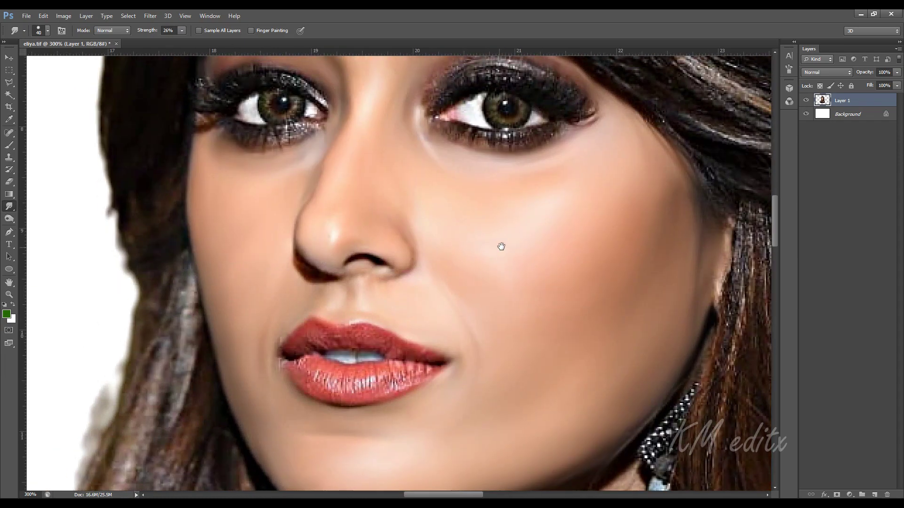
scroll(500, 246, up, 2)
- Smudge the dark edge under the nostril down toward the upper lip
scroll(525, 273, left, 3)
scroll(618, 333, down, 3)
scroll(542, 347, down, 2)
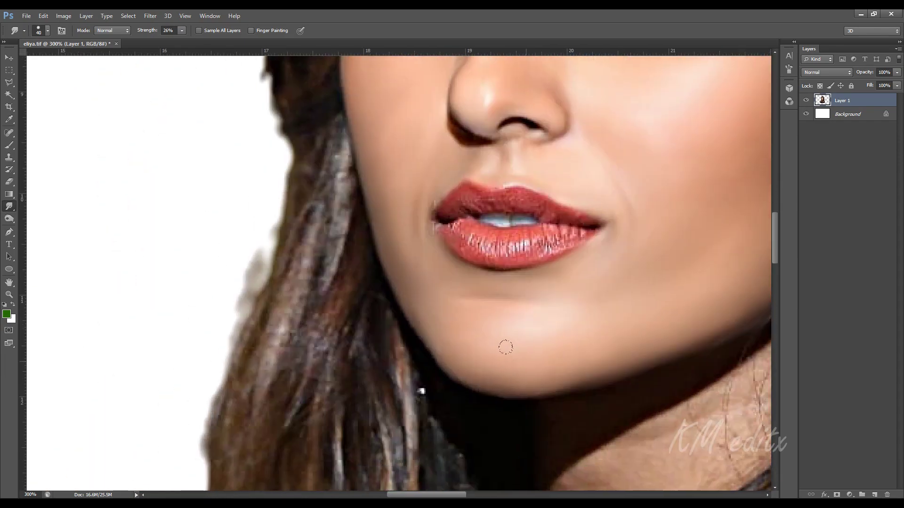
scroll(500, 347, down, 2)
scroll(498, 265, up, 2)
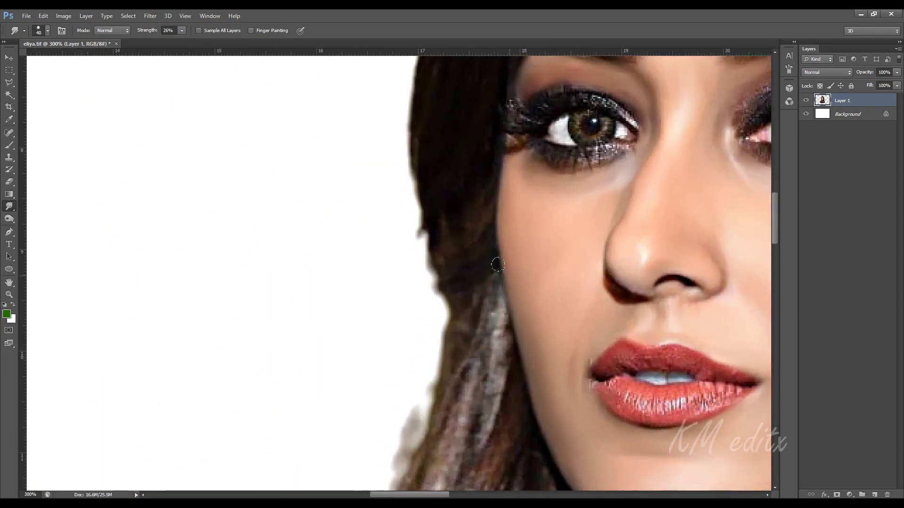
scroll(498, 265, down, 1)
scroll(501, 272, up, 1)
scroll(501, 273, down, 3)
scroll(471, 244, right, 3)
drag(465, 232, 513, 311)
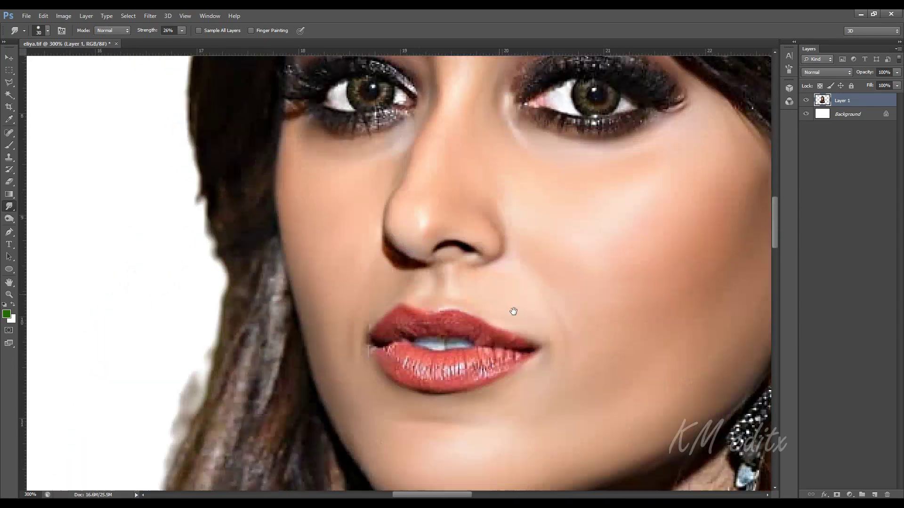
scroll(506, 299, up, 1)
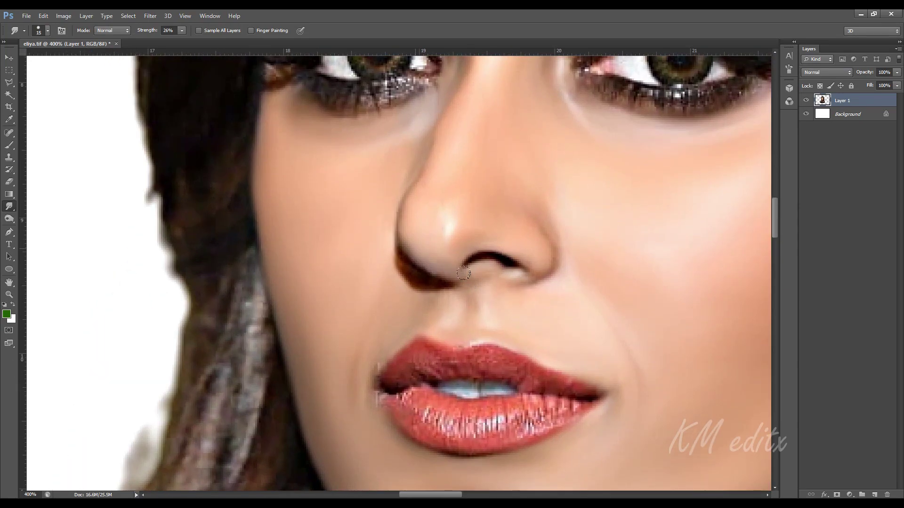
mouse_move(463, 273)
mouse_down()
mouse_move(446, 308)
mouse_move(404, 262)
mouse_up()
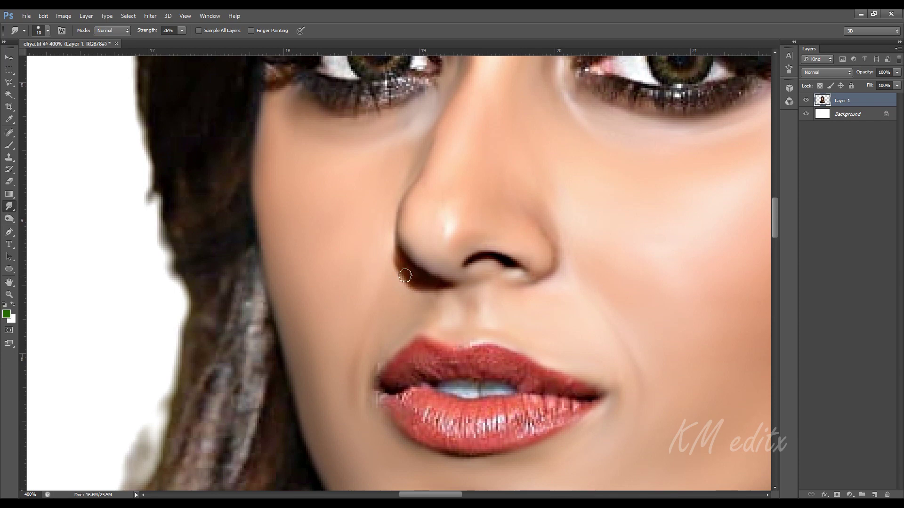
- With a larger brush, smooth the forehead skin, then zoom out to the whole head
scroll(490, 288, up, 1)
scroll(490, 289, right, 1)
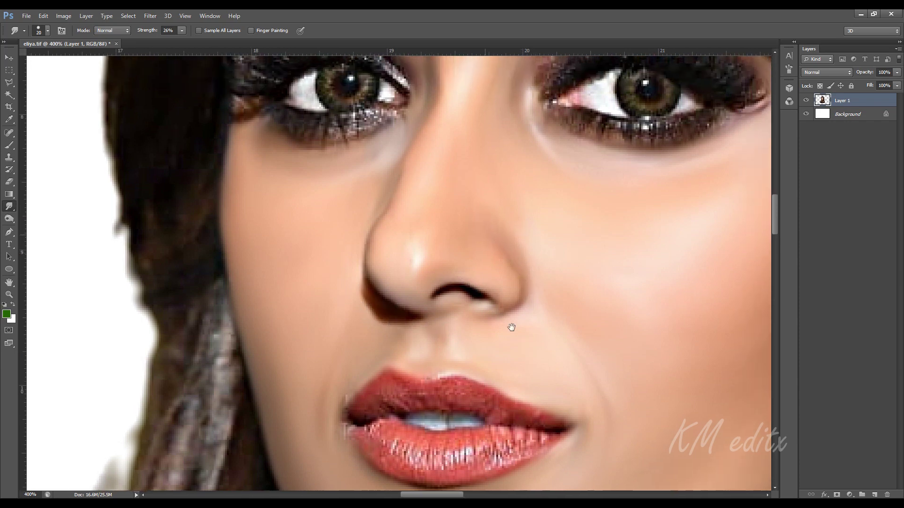
key(bracketright)
scroll(510, 327, up, 4)
scroll(510, 326, left, 1)
key(bracketright)
scroll(480, 126, up, 4)
drag(486, 209, 550, 367)
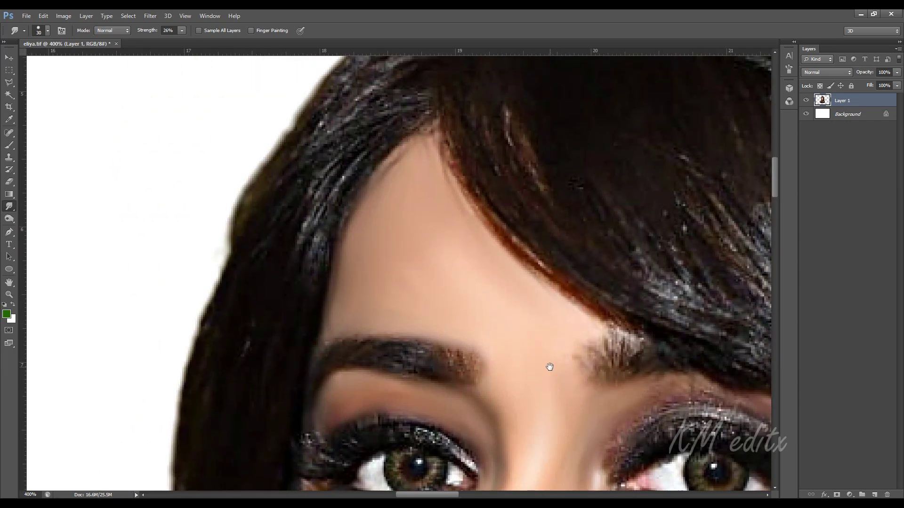
drag(437, 194, 521, 278)
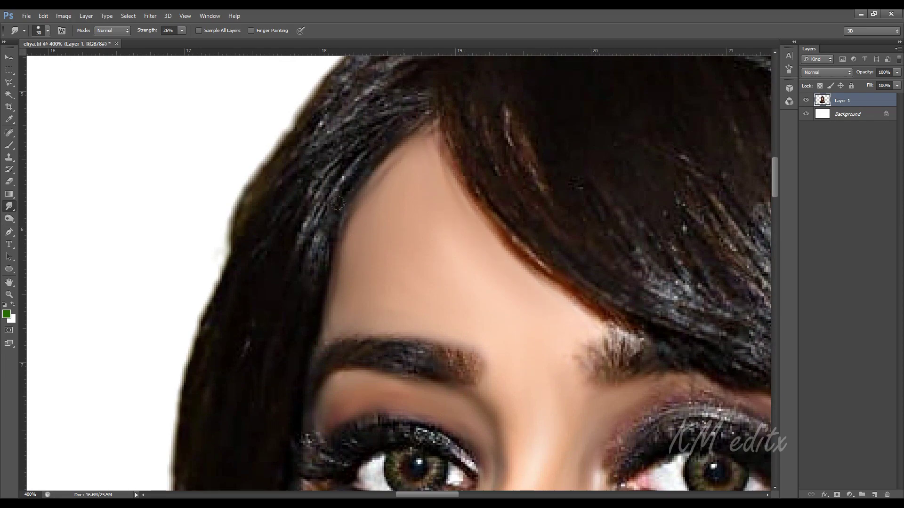
key(ctrl+minus)
key(ctrl+minus)
key(ctrl+minus)
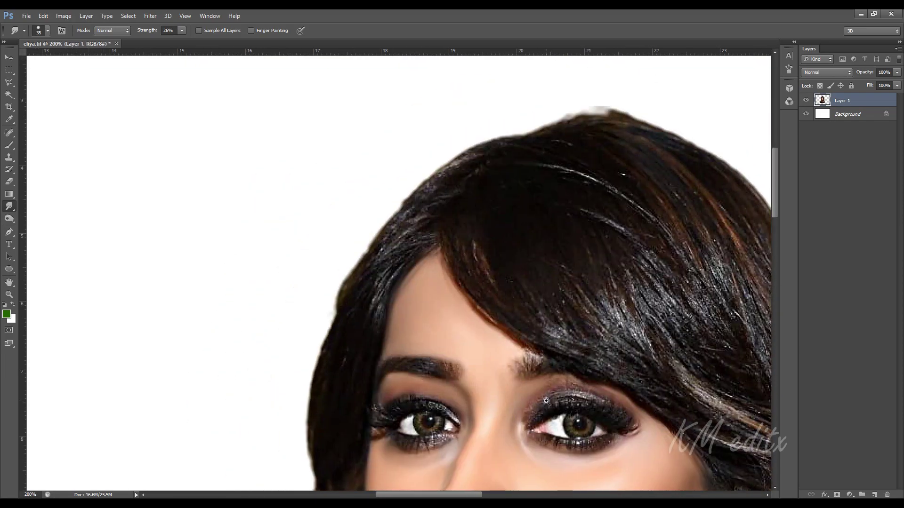
- With a larger Smudge brush, smudge away the hair lines crossing the neck and jaw
scroll(546, 401, down, 3)
scroll(375, 235, up, 3)
scroll(449, 206, up, 1)
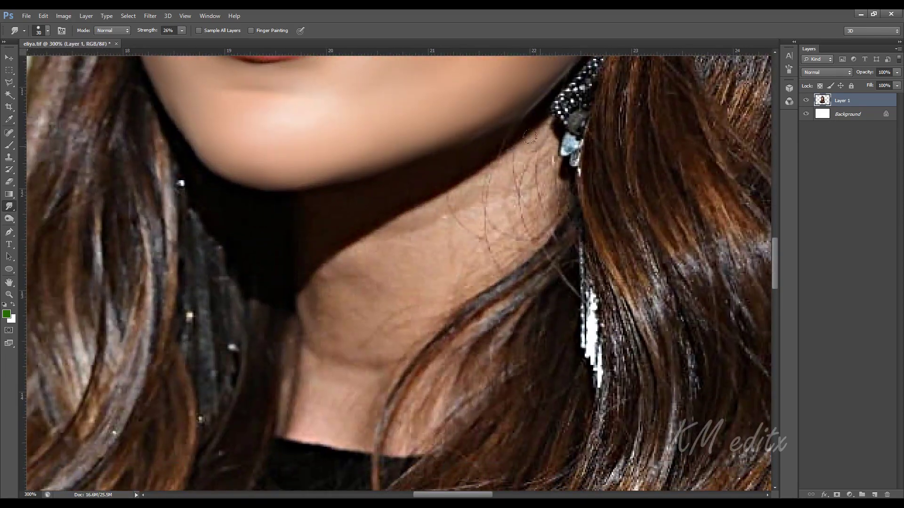
key(bracketright)
drag(530, 137, 527, 206)
drag(516, 149, 479, 171)
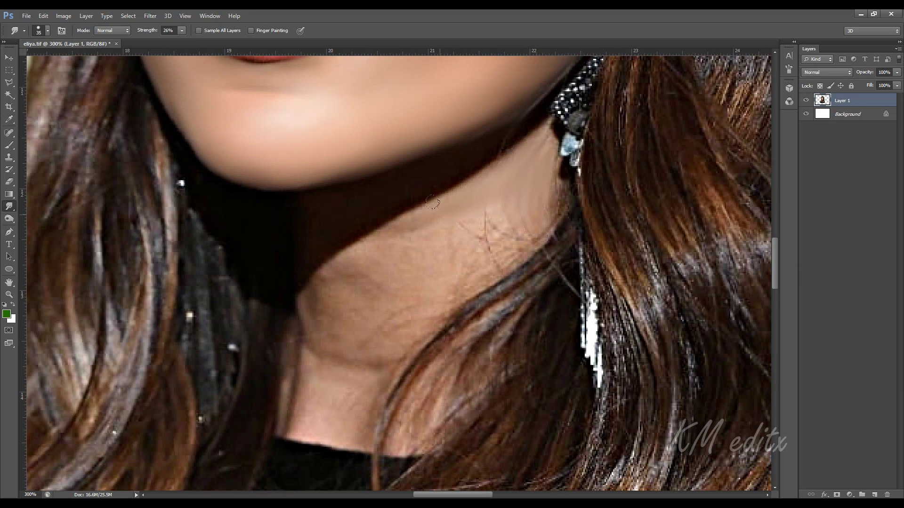
key(bracketright)
drag(432, 203, 533, 197)
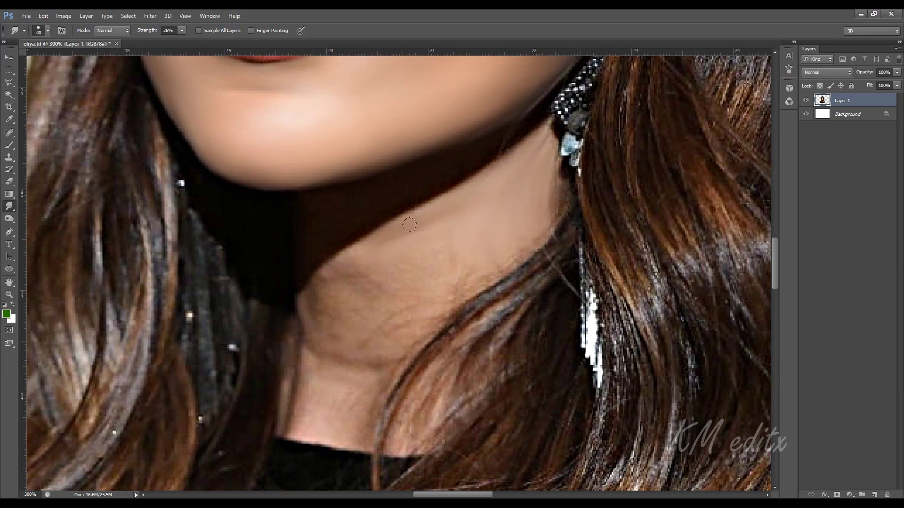
- With a smaller brush, blend the shadow edge under the jaw
scroll(494, 253, down, 1)
scroll(494, 253, left, 1)
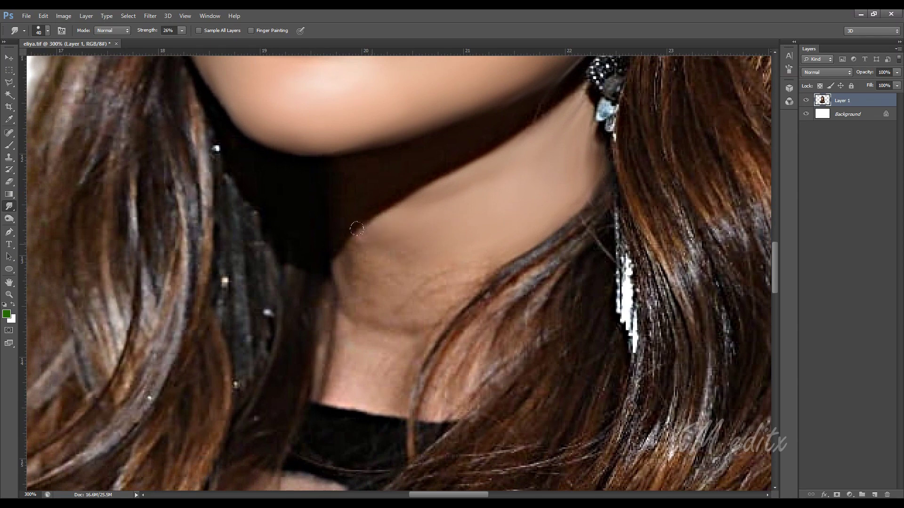
key(bracketleft)
mouse_move(473, 232)
mouse_down()
mouse_move(562, 121)
mouse_move(517, 255)
mouse_up()
drag(568, 161, 460, 228)
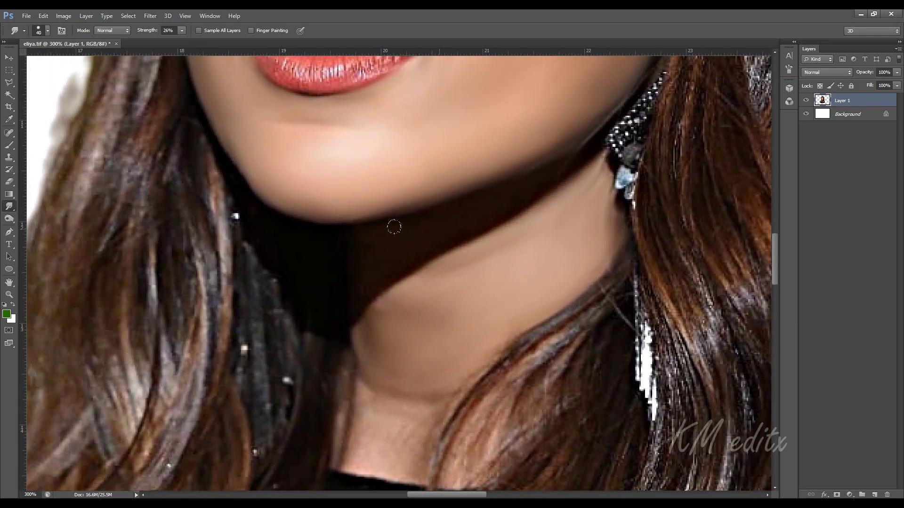
- Smudge the hair edge along the neck into the neck skin
scroll(377, 254, down, 2)
scroll(376, 254, left, 1)
scroll(361, 283, down, 1)
scroll(361, 283, left, 1)
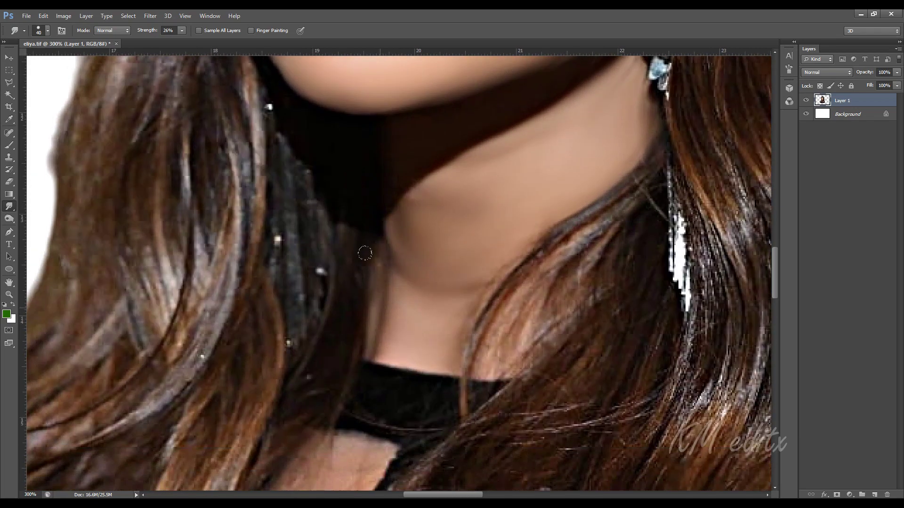
scroll(365, 253, up, 1)
scroll(365, 254, right, 1)
mouse_move(476, 282)
mouse_down()
mouse_move(437, 358)
mouse_move(424, 424)
mouse_move(423, 360)
mouse_up()
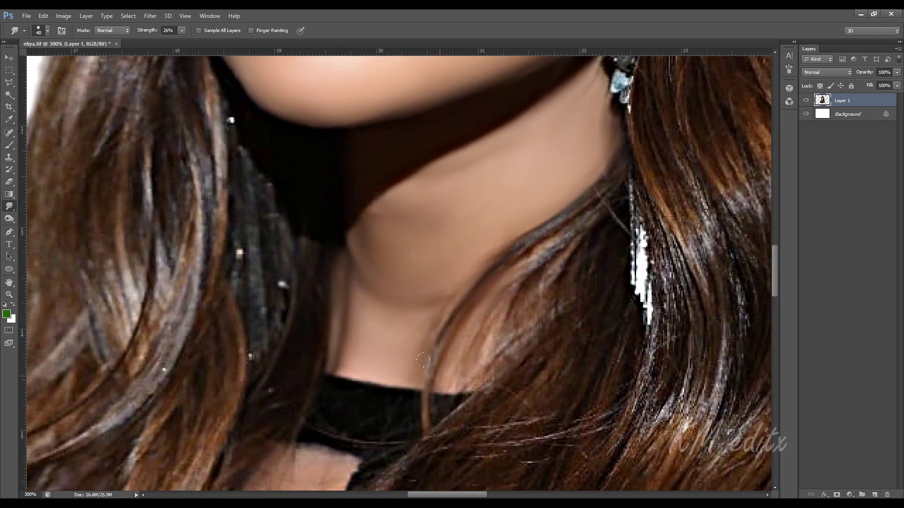
drag(566, 213, 443, 396)
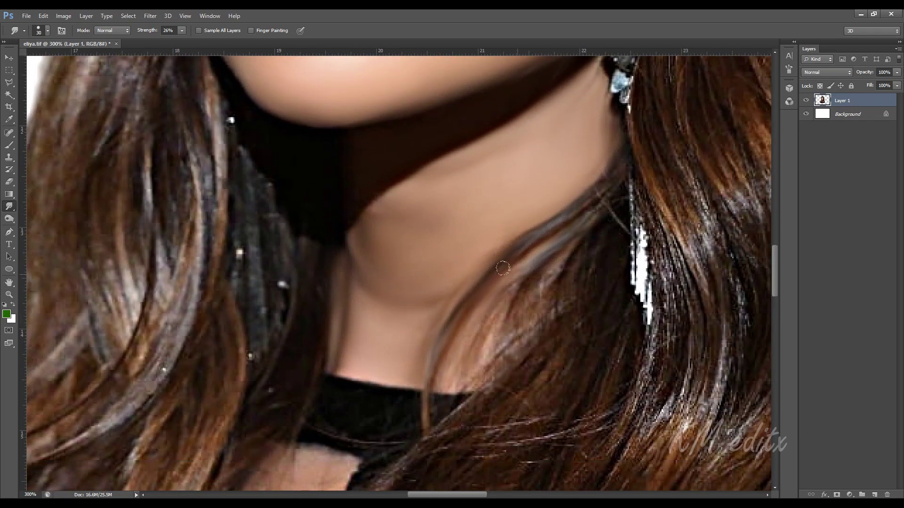
drag(475, 367, 577, 198)
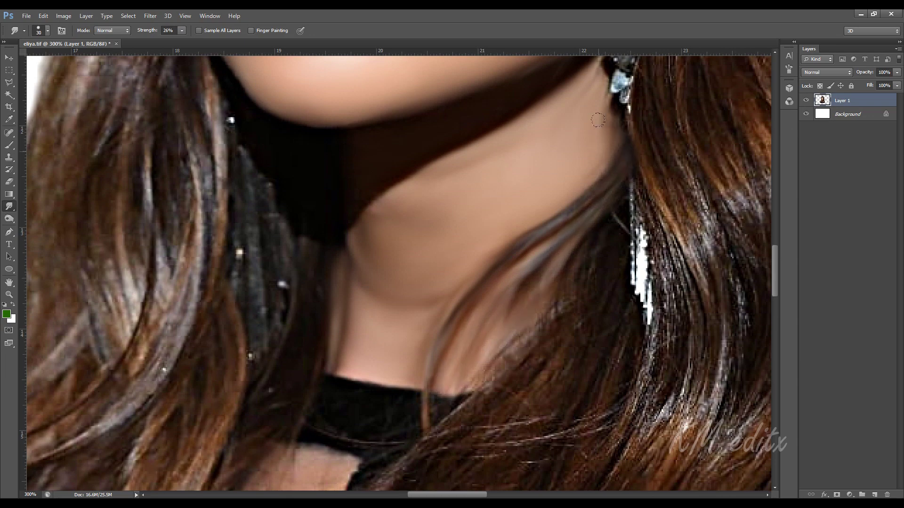
- Check the whole portrait, enlarge the brush, and reframe the view on the neckline hair
key(ctrl+minus)
key(ctrl+0)
key(ctrl+plus)
key(ctrl+plus)
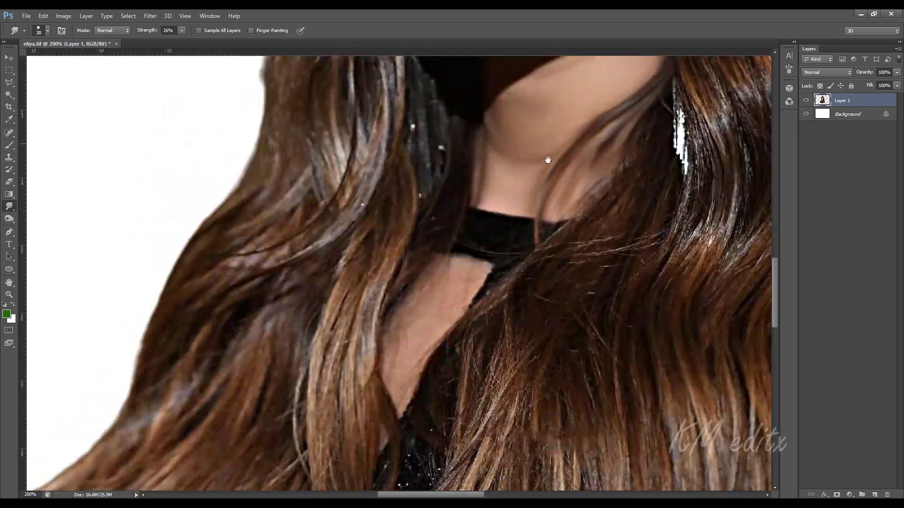
key(bracketright)
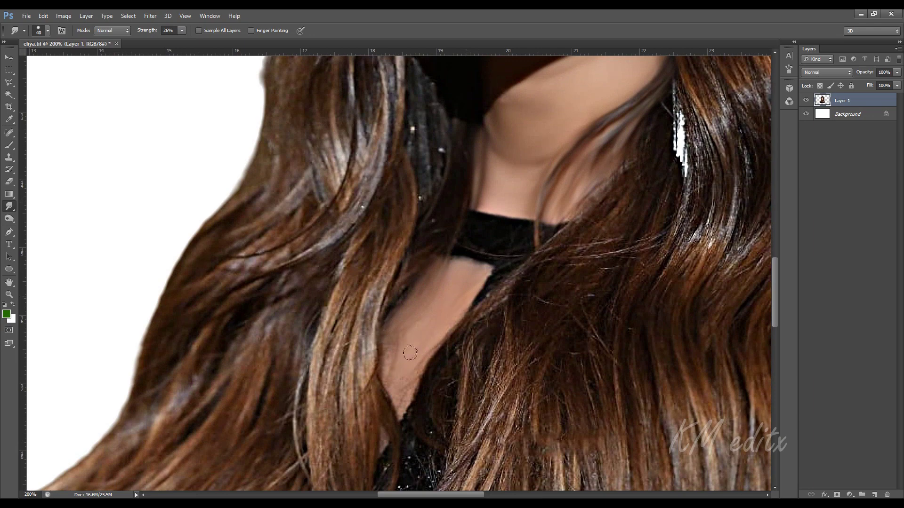
drag(410, 353, 438, 300)
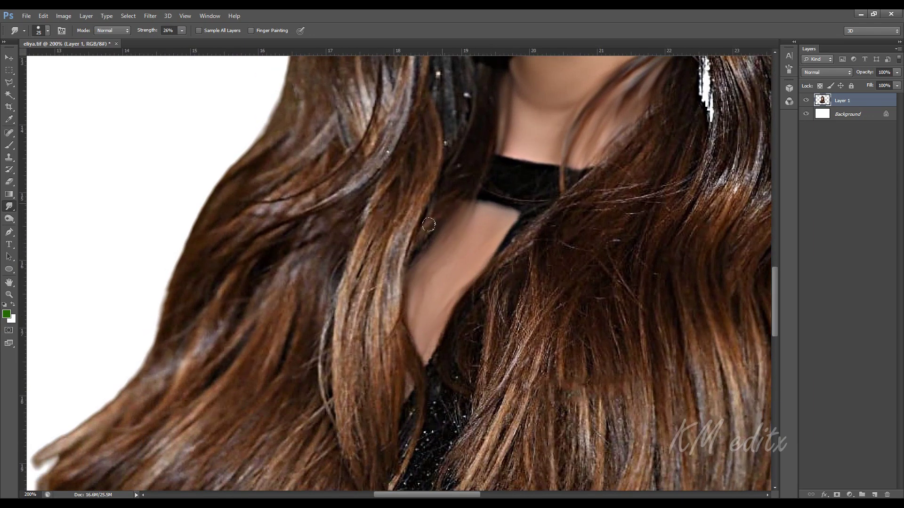
key(ctrl+0)
scroll(482, 346, up, 5)
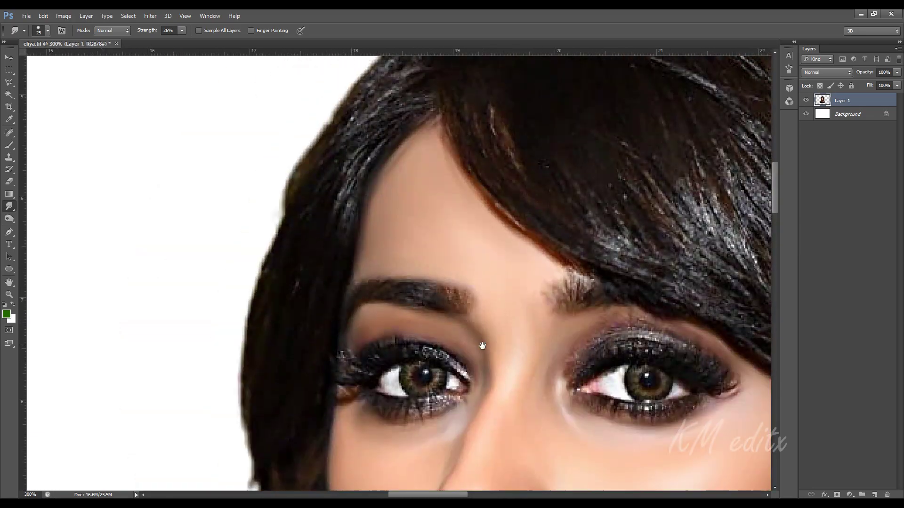
- Raise the Smudge Strength to about 38%
scroll(482, 346, up, 1)
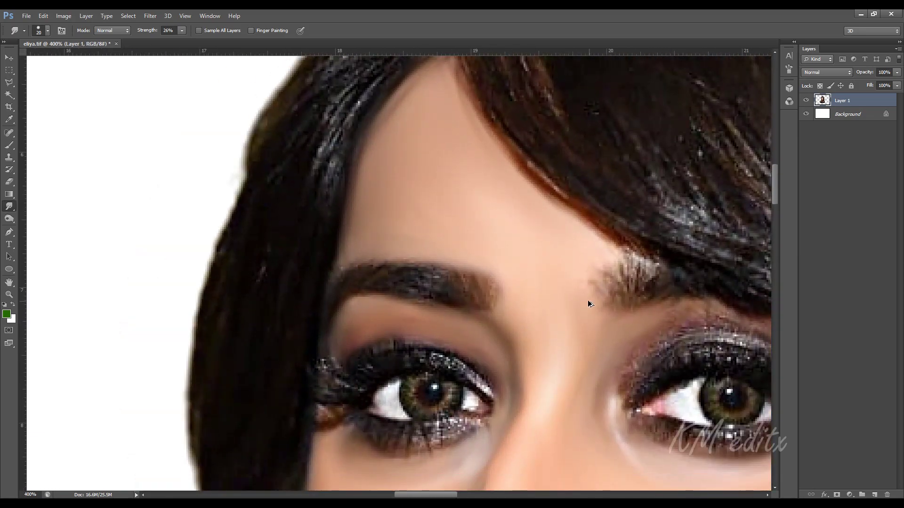
scroll(563, 297, down, 1)
scroll(541, 363, down, 1)
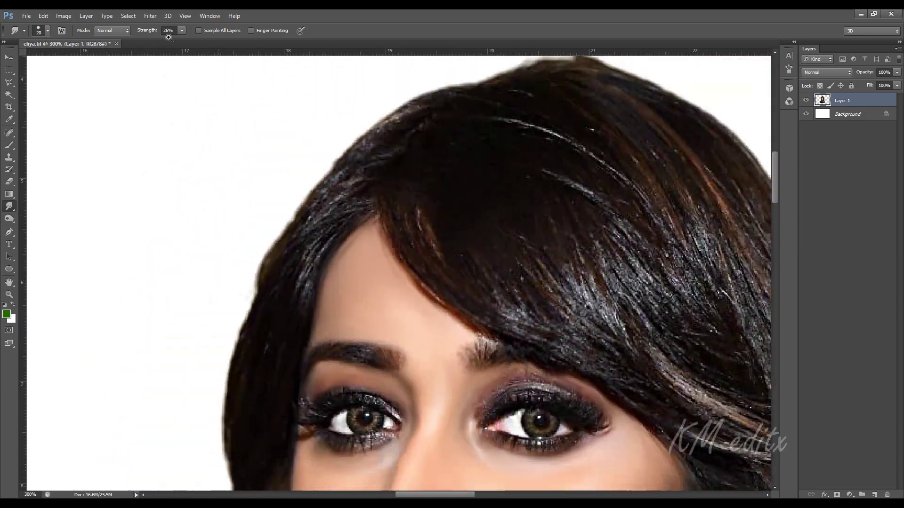
click(181, 30)
drag(182, 43, 188, 42)
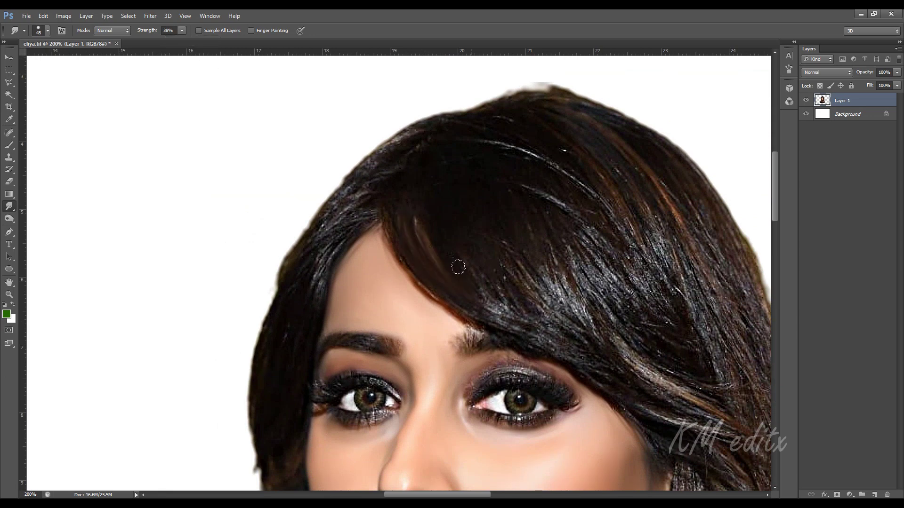
- With a progressively larger brush, smudge the crown hair above the forehead and right edge
mouse_move(458, 267)
mouse_down()
mouse_move(499, 302)
mouse_move(525, 248)
mouse_move(576, 184)
mouse_up()
key(bracketright)
key(bracketright)
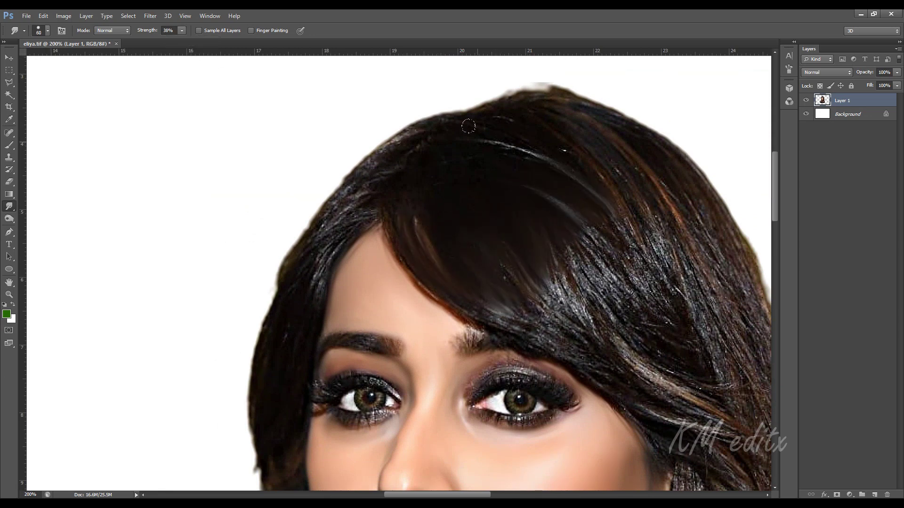
mouse_move(534, 87)
mouse_down()
mouse_move(710, 231)
mouse_move(599, 196)
mouse_move(602, 256)
mouse_up()
key(bracketright)
drag(546, 217, 579, 270)
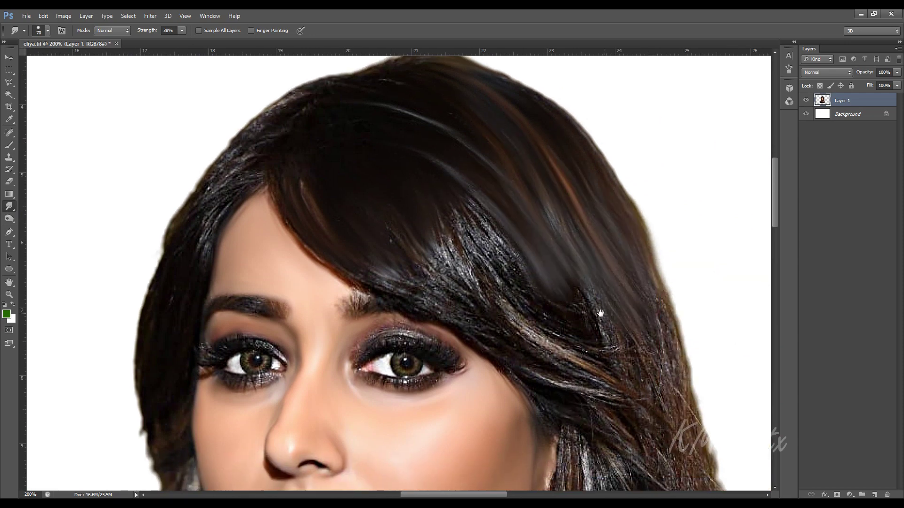
- Smooth the glossy strands above the right eye, then move the view down to the face
mouse_move(470, 188)
mouse_down()
mouse_move(492, 244)
mouse_move(424, 202)
mouse_up()
mouse_move(518, 282)
mouse_down()
mouse_move(360, 215)
mouse_move(470, 287)
mouse_move(536, 247)
mouse_move(373, 135)
mouse_up()
drag(462, 121, 546, 249)
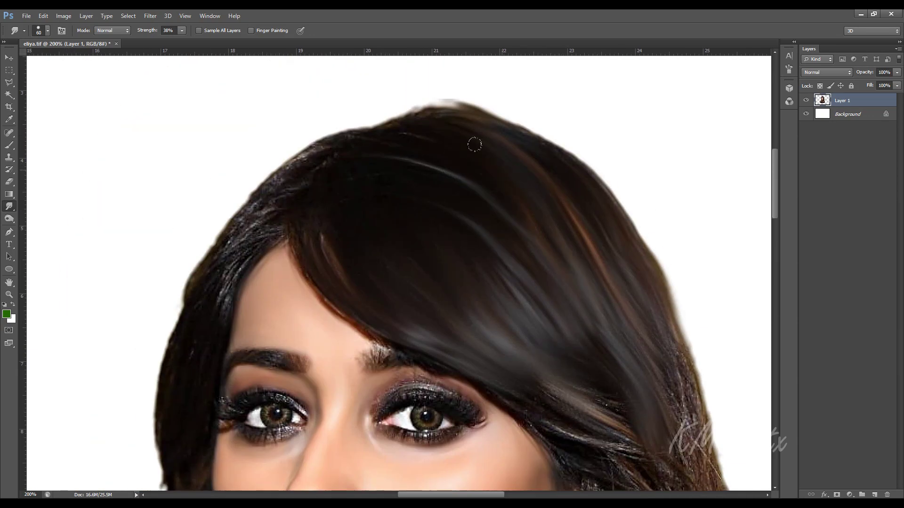
scroll(482, 162, up, 3)
drag(484, 212, 440, 158)
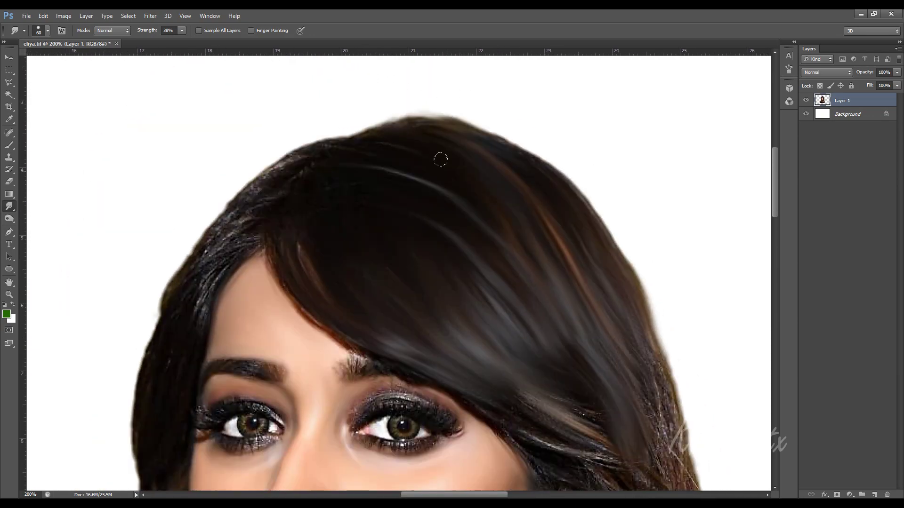
drag(541, 246, 426, 155)
mouse_move(511, 277)
mouse_down()
mouse_move(466, 162)
mouse_move(523, 339)
mouse_up()
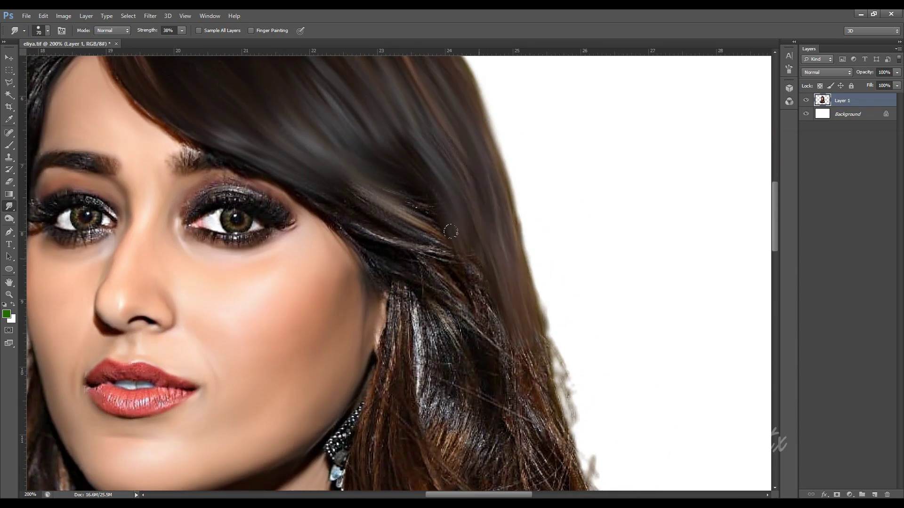
- Smudge the hair over the temple and beside the ear downward into streaks
mouse_move(442, 183)
mouse_down()
mouse_move(358, 254)
mouse_move(338, 245)
mouse_up()
mouse_move(447, 235)
mouse_down()
mouse_move(368, 257)
mouse_move(452, 277)
mouse_up()
mouse_move(461, 263)
mouse_down()
mouse_move(461, 216)
mouse_move(490, 297)
mouse_up()
drag(499, 329, 475, 243)
key(])
mouse_move(410, 165)
mouse_down()
mouse_move(445, 212)
mouse_move(419, 155)
mouse_move(452, 292)
mouse_up()
key([)
drag(372, 174, 414, 302)
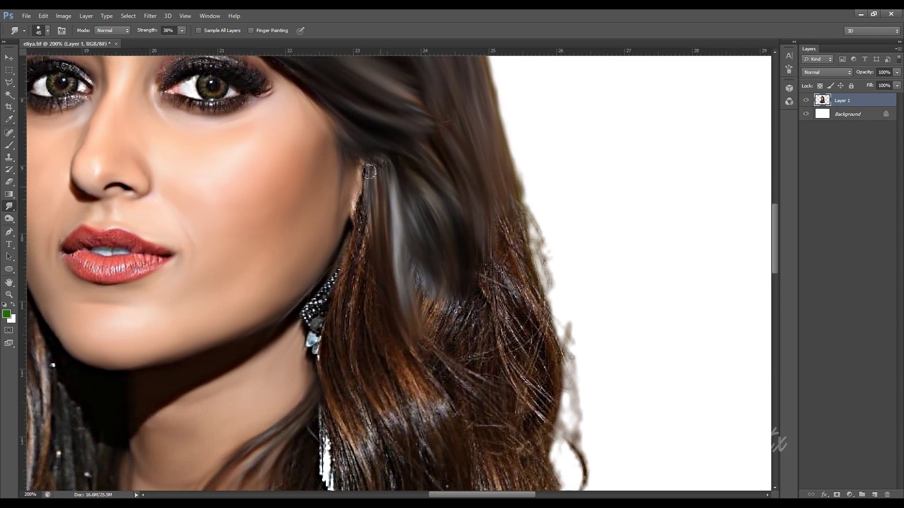
drag(365, 174, 355, 219)
mouse_move(374, 272)
mouse_down()
mouse_move(376, 166)
mouse_move(372, 353)
mouse_up()
- With a larger brush, pull the hair below the earring and right of the ear downward
drag(367, 320, 376, 471)
key(])
key(])
key(])
mouse_move(369, 218)
mouse_down()
mouse_move(390, 400)
mouse_move(409, 466)
mouse_up()
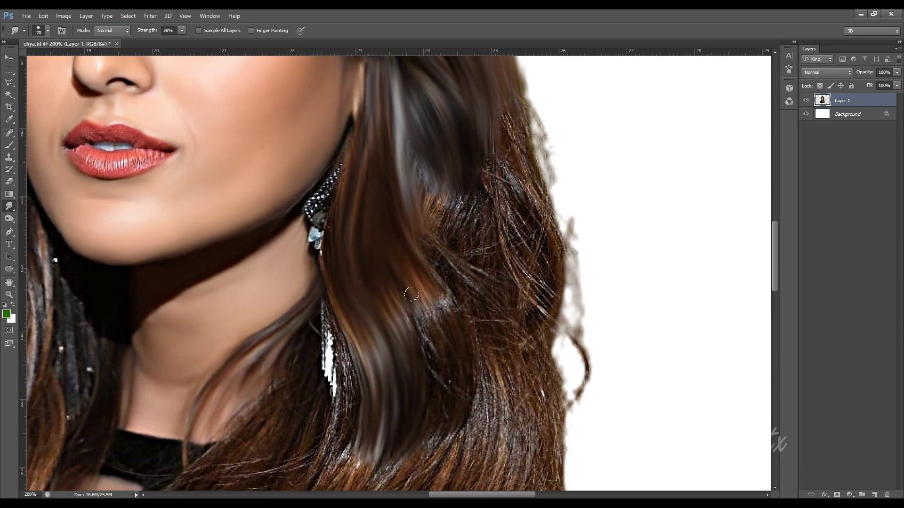
drag(414, 287, 442, 400)
mouse_move(443, 408)
mouse_down()
mouse_move(410, 276)
mouse_move(369, 327)
mouse_up()
key(])
scroll(329, 114, up, 3)
drag(330, 114, 360, 211)
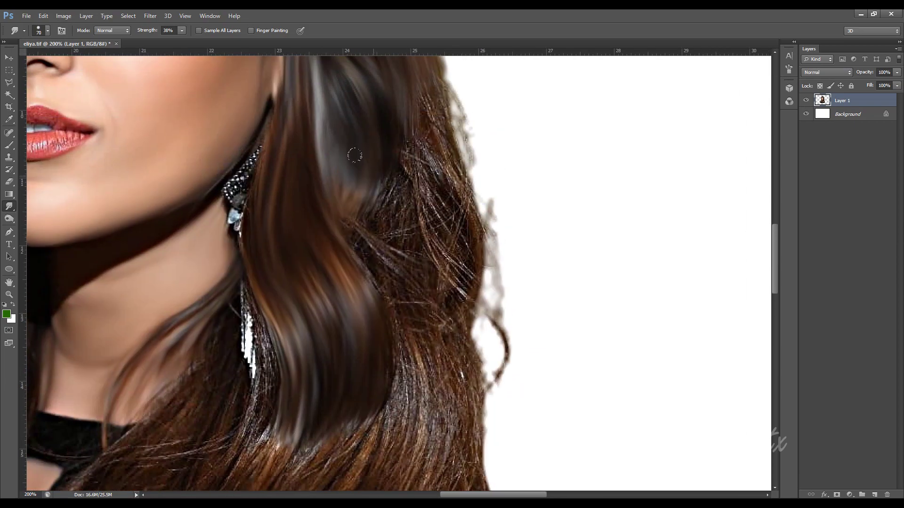
drag(419, 125, 396, 236)
drag(458, 99, 424, 202)
drag(452, 82, 464, 141)
- Blend the frizzy hair right of the earring and down over the shoulder into streaks
mouse_move(437, 208)
mouse_down()
mouse_move(432, 162)
mouse_move(470, 211)
mouse_move(452, 268)
mouse_up()
drag(424, 235, 442, 348)
mouse_move(367, 179)
mouse_down()
mouse_move(398, 272)
mouse_move(373, 114)
mouse_up()
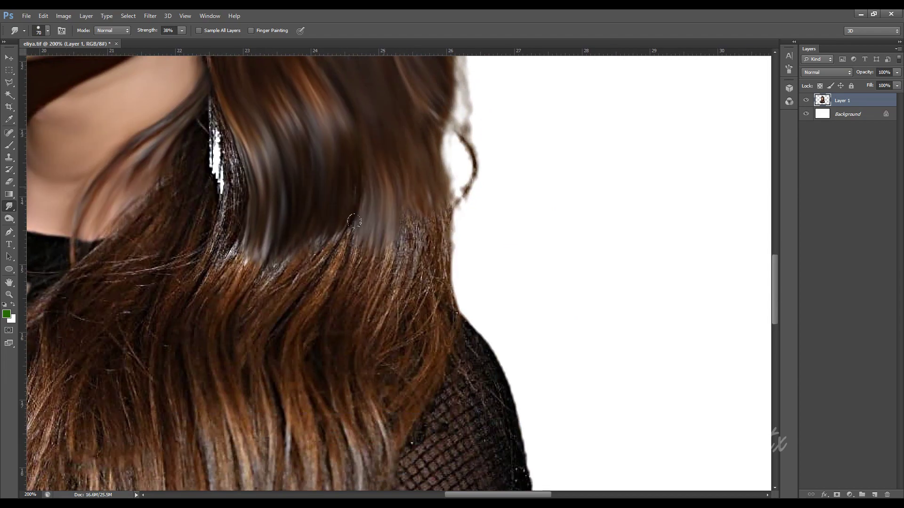
drag(410, 227, 410, 171)
mouse_move(398, 289)
mouse_down()
mouse_move(436, 235)
mouse_move(363, 416)
mouse_up()
drag(441, 238, 414, 311)
mouse_move(364, 76)
mouse_down()
mouse_move(490, 139)
mouse_move(452, 254)
mouse_move(457, 399)
mouse_up()
mouse_move(489, 174)
mouse_down()
mouse_move(471, 424)
mouse_move(516, 391)
mouse_up()
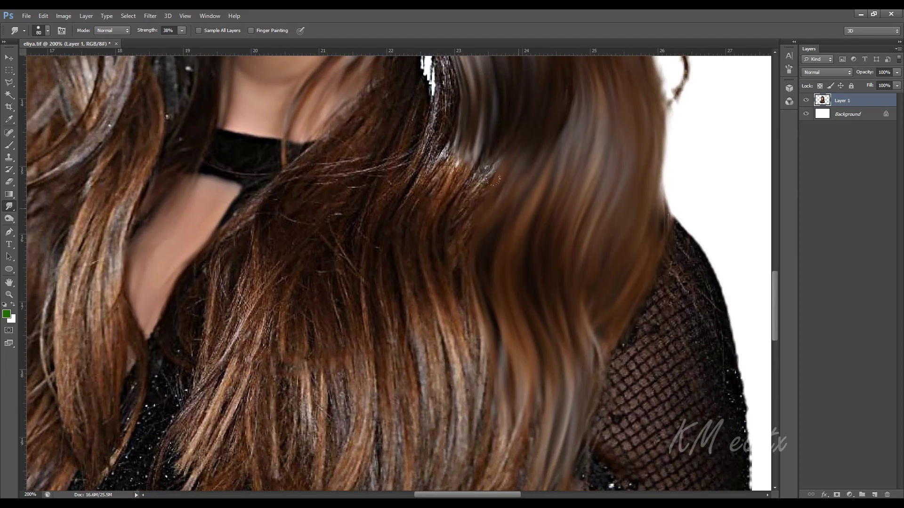
- With an enlarged Smudge brush, smudge the chest-length hair into smooth streaks
key(bracketright)
key(bracketright)
mouse_move(494, 132)
mouse_down()
mouse_move(447, 264)
mouse_move(452, 433)
mouse_up()
drag(478, 371, 530, 185)
drag(518, 146, 451, 348)
drag(556, 212, 494, 367)
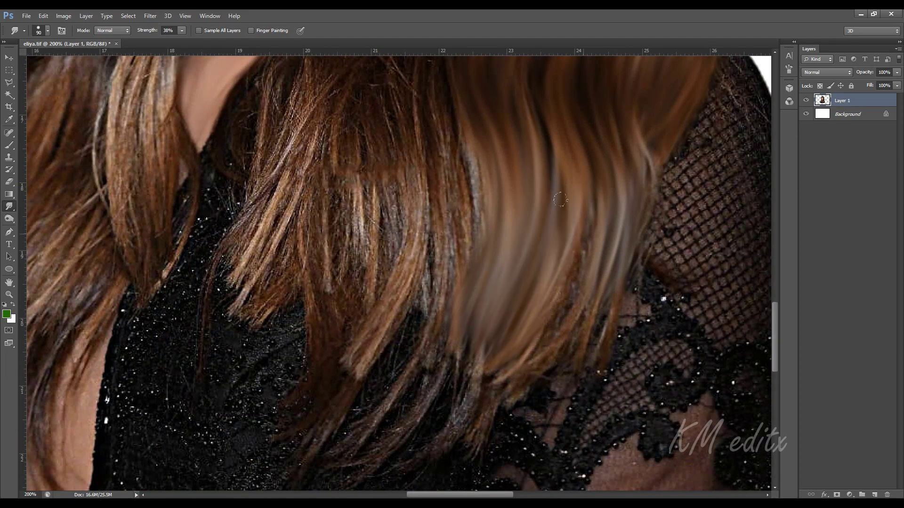
drag(602, 221, 518, 381)
drag(631, 240, 556, 381)
mouse_move(589, 186)
mouse_down()
mouse_move(690, 360)
mouse_move(710, 473)
mouse_up()
- With a smaller brush, smooth the right-side and central hair strands
key(bracketleft)
key(bracketleft)
key(bracketleft)
drag(622, 125, 588, 268)
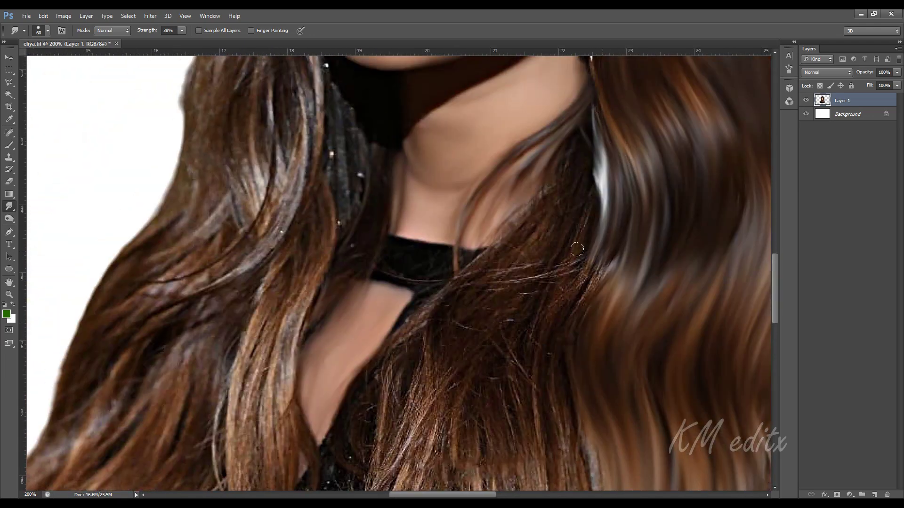
drag(612, 170, 560, 306)
drag(588, 210, 522, 324)
drag(531, 200, 442, 287)
drag(520, 257, 527, 149)
drag(565, 142, 523, 176)
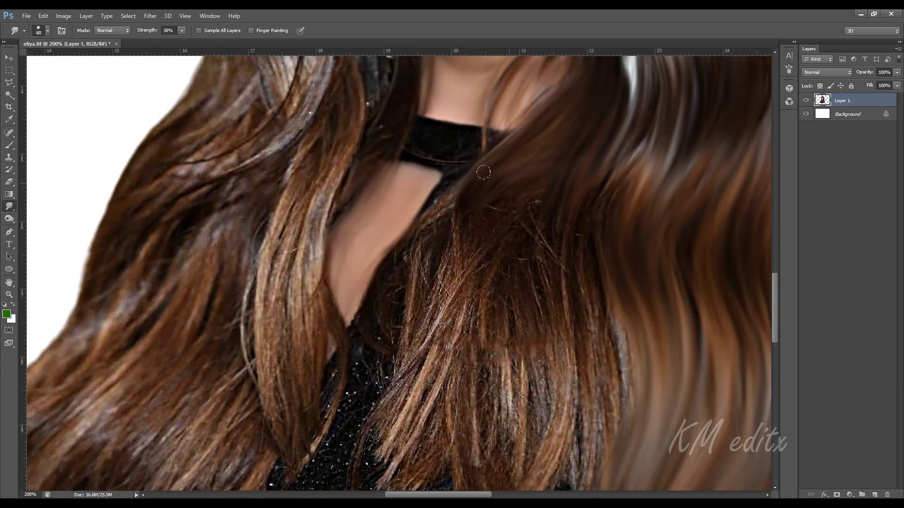
drag(461, 184, 391, 339)
drag(424, 230, 442, 164)
- Smudge curved streaks down the centre-right hair, blending the textured centre strand
drag(531, 156, 496, 439)
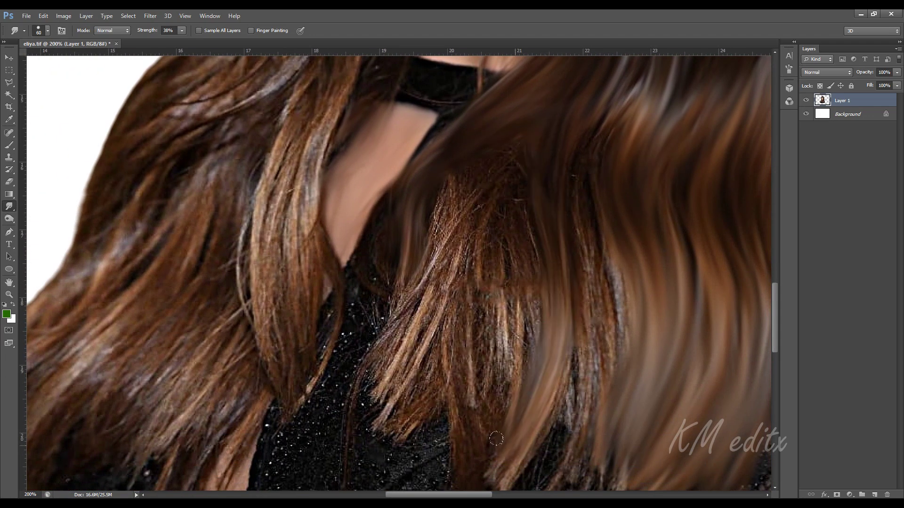
drag(564, 128, 602, 423)
drag(565, 377, 567, 329)
drag(527, 103, 518, 136)
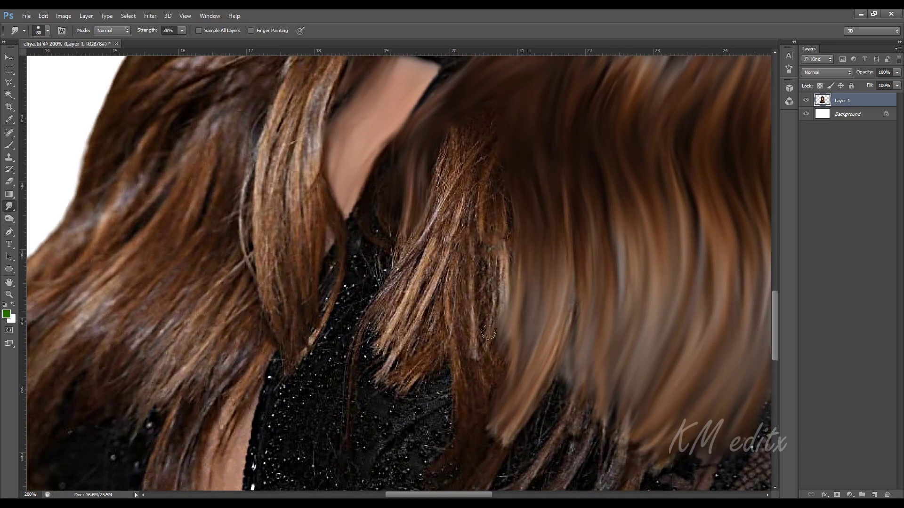
drag(518, 188, 490, 372)
mouse_move(489, 122)
mouse_down()
mouse_move(456, 187)
mouse_move(461, 358)
mouse_up()
drag(515, 198, 420, 374)
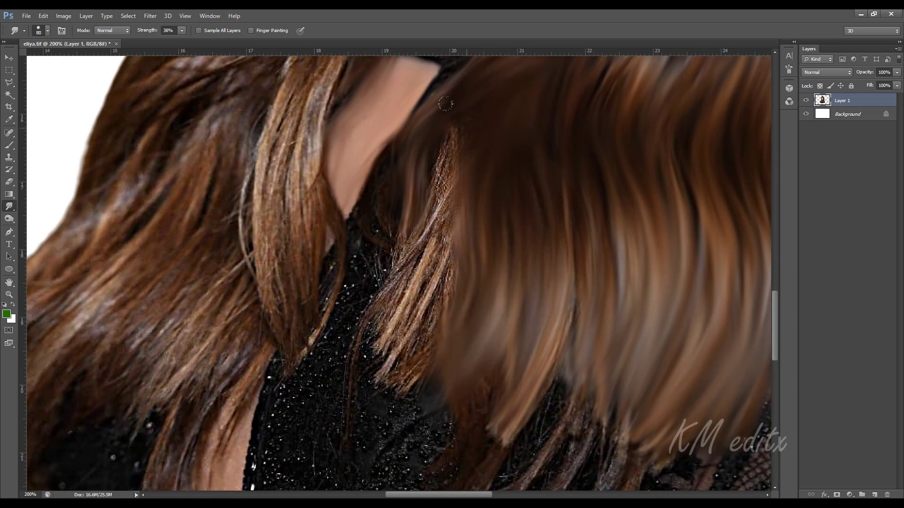
drag(445, 104, 423, 254)
mouse_move(452, 217)
mouse_down()
mouse_move(391, 419)
mouse_move(358, 381)
mouse_up()
drag(550, 295, 423, 213)
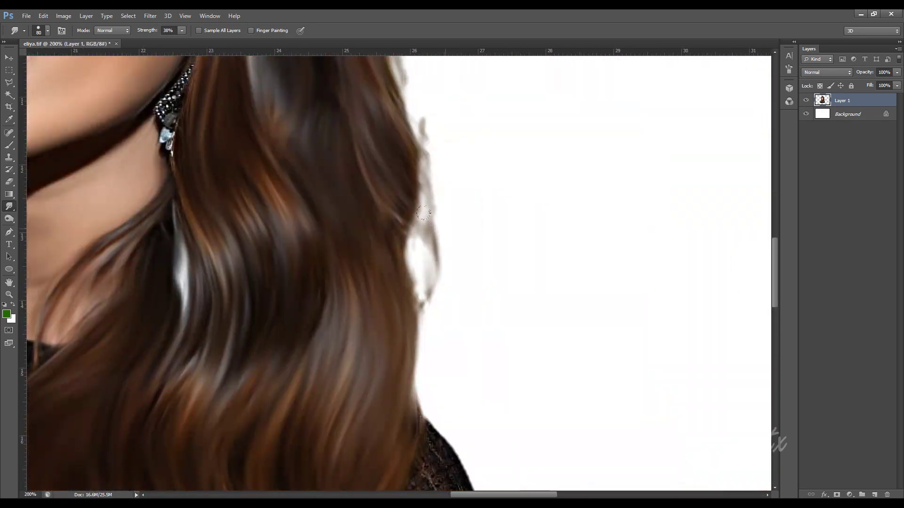
- Erase the stray frizz along the right hair edge with the Eraser, then check the portrait
key(e)
mouse_move(431, 135)
mouse_down()
mouse_move(439, 212)
mouse_move(422, 303)
mouse_up()
drag(473, 190, 487, 364)
mouse_move(425, 292)
mouse_down()
mouse_move(413, 204)
mouse_move(421, 292)
mouse_up()
key(ctrl+0)
key(ctrl+1)
- Zoom in on the face and smudge the upper-left hair edge and left hair contour
key(ctrl+plus)
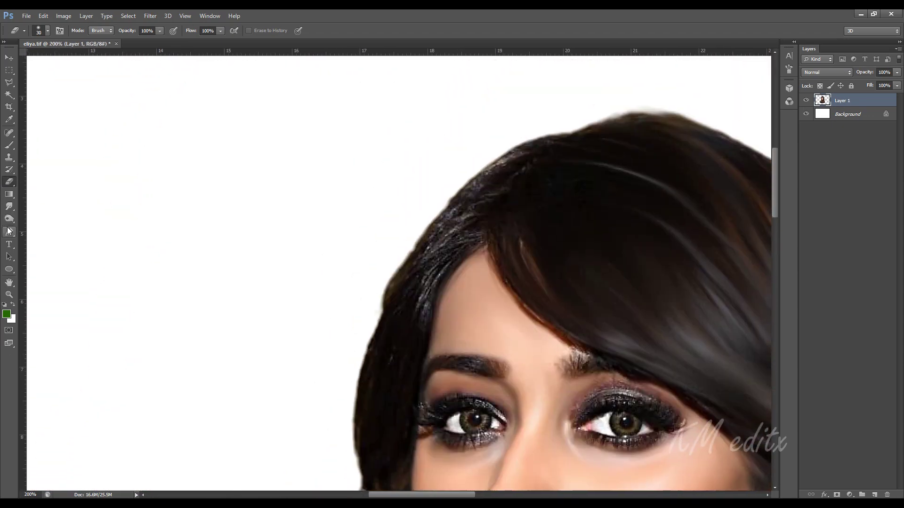
click(9, 206)
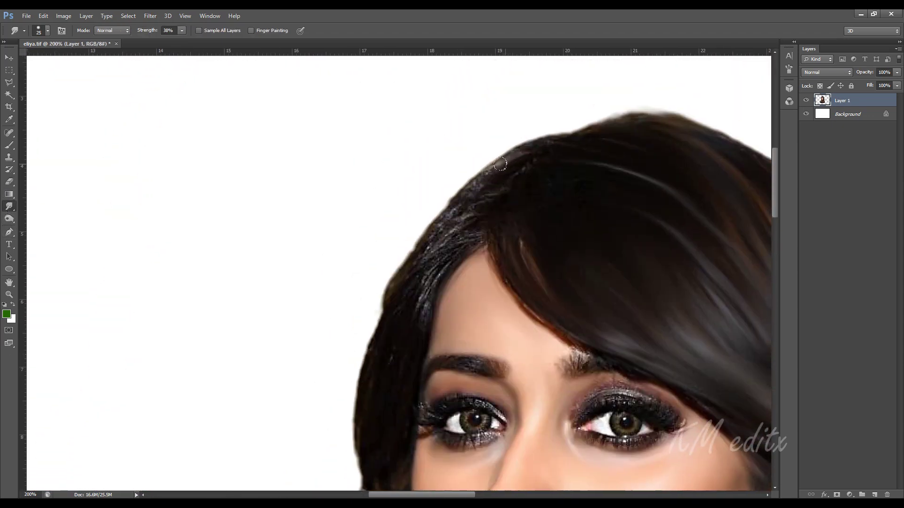
mouse_move(500, 164)
mouse_down()
mouse_move(479, 220)
mouse_move(435, 273)
mouse_up()
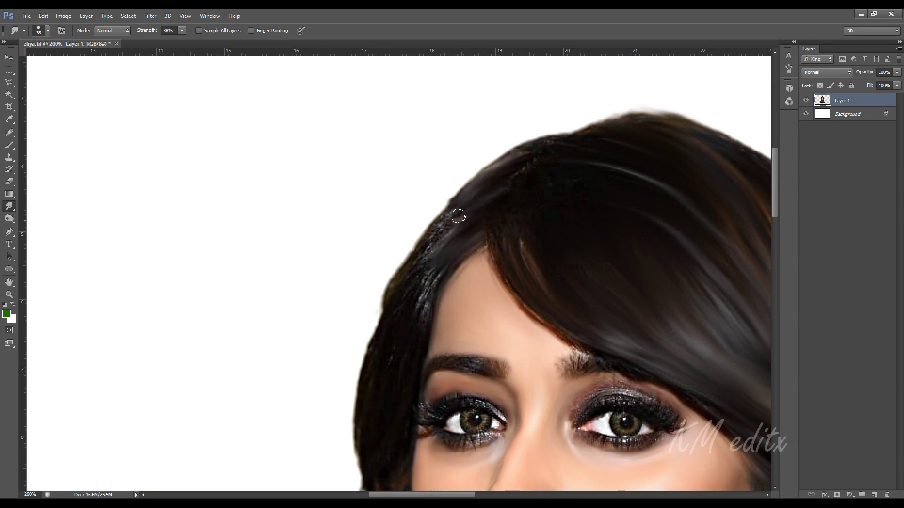
mouse_move(454, 200)
mouse_down()
mouse_move(423, 249)
mouse_move(404, 333)
mouse_up()
key(bracketright)
drag(414, 262, 479, 223)
- With a larger smudge brush, smooth the hair strands running beside the lips and chin
key(bracketright)
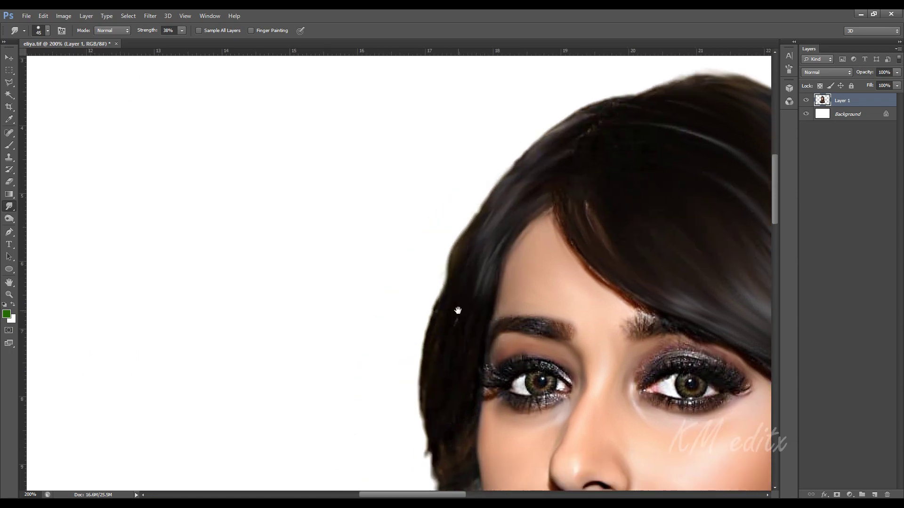
scroll(425, 343, down, 3)
scroll(419, 258, down, 8)
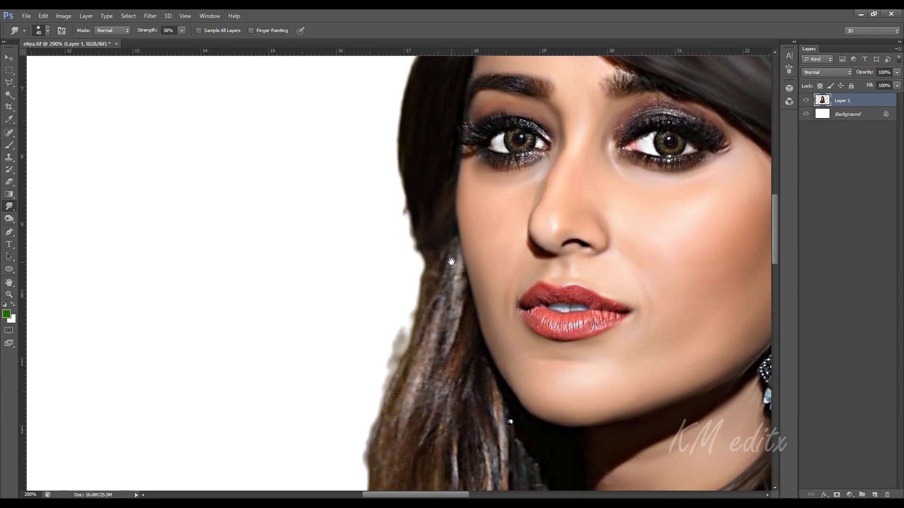
scroll(424, 229, down, 4)
scroll(435, 183, down, 3)
key(bracketright)
key(bracketright)
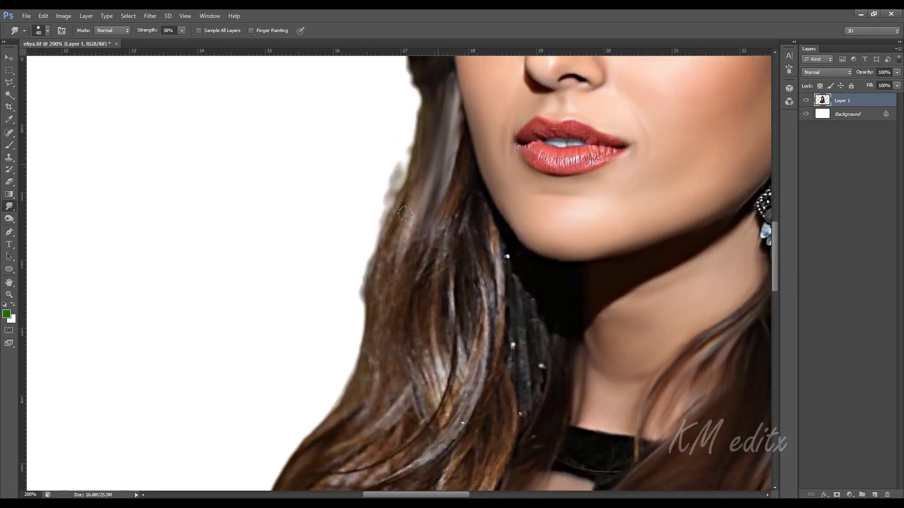
scroll(409, 203, down, 2)
drag(379, 82, 363, 327)
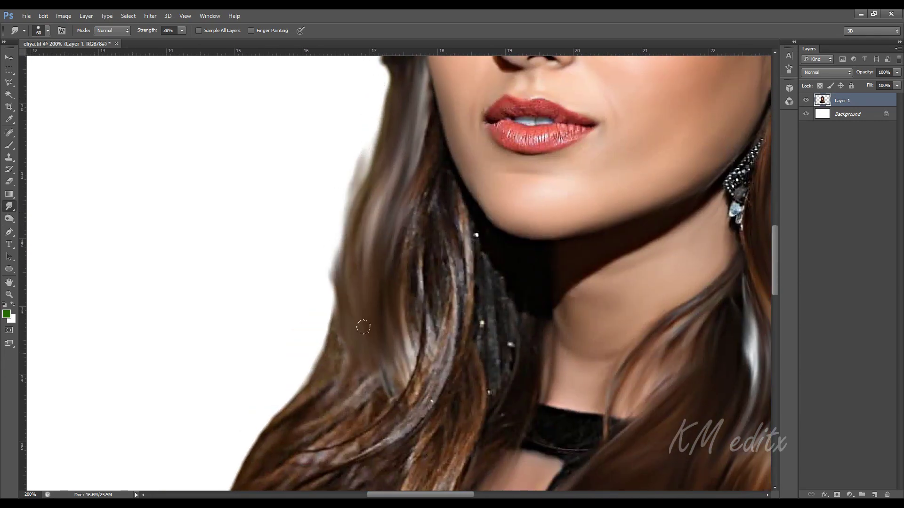
drag(415, 171, 381, 298)
drag(452, 183, 427, 296)
scroll(452, 250, down, 5)
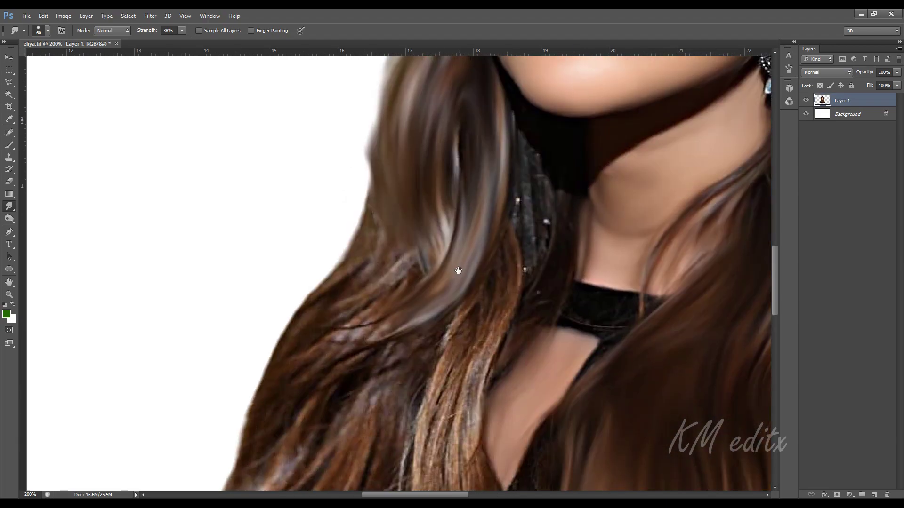
- Enlarge the brush slightly and smooth the central hair strand downward
scroll(522, 235, down, 2)
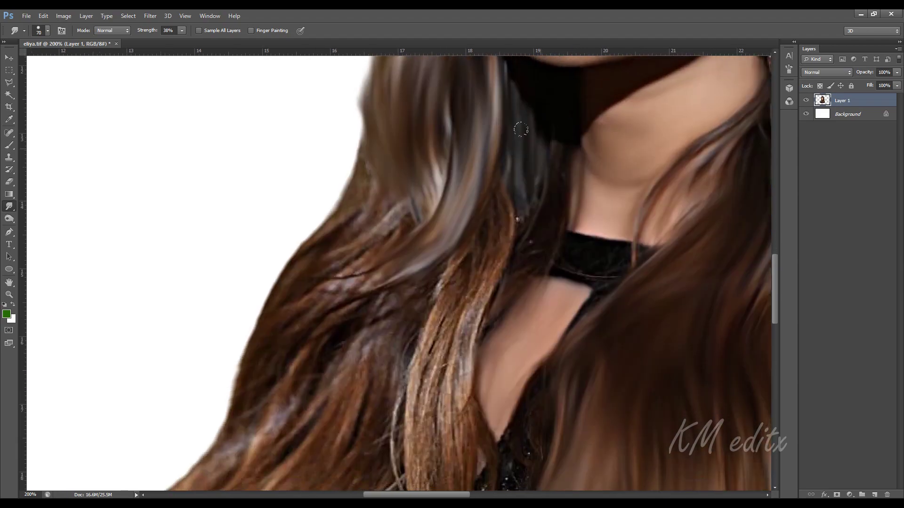
key(bracketright)
scroll(489, 221, down, 2)
drag(472, 179, 456, 423)
scroll(471, 282, down, 5)
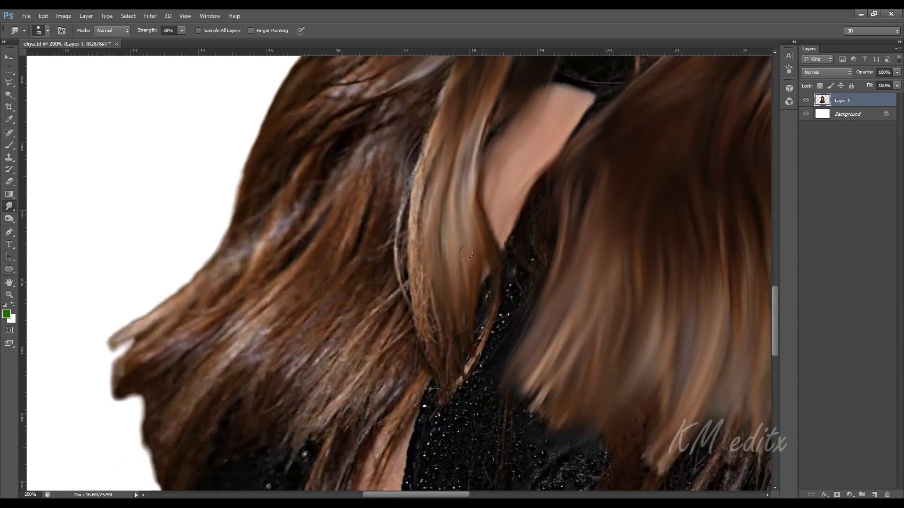
drag(490, 254, 471, 377)
mouse_move(443, 113)
mouse_down()
mouse_move(430, 306)
mouse_move(467, 401)
mouse_up()
- Bring the neck into view and smudge hair strands down toward the lower left with a bigger brush
drag(404, 188, 433, 254)
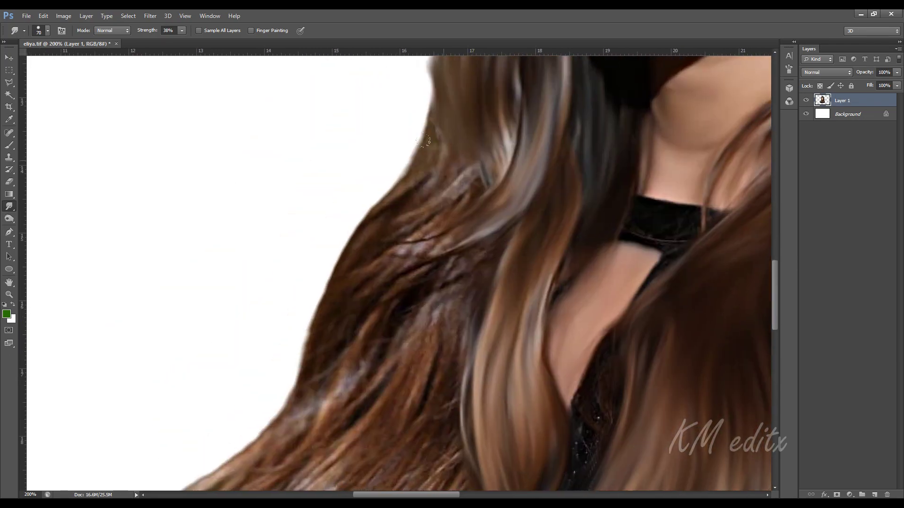
drag(466, 148, 349, 296)
scroll(471, 188, down, 3)
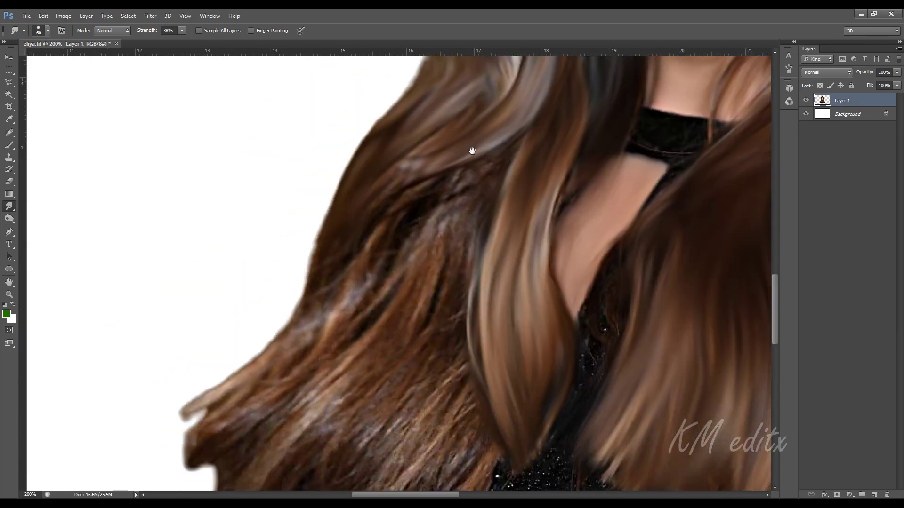
key(bracketright)
key(bracketright)
drag(473, 109, 414, 216)
drag(423, 132, 179, 376)
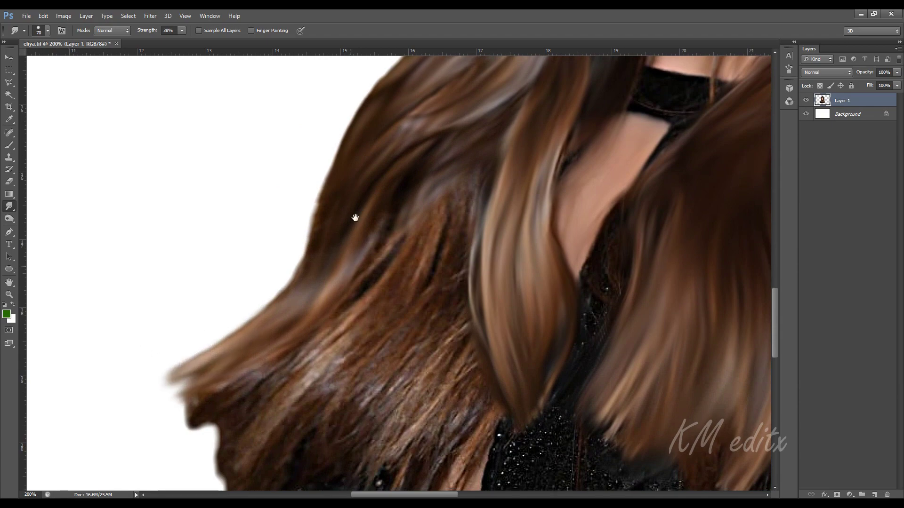
scroll(445, 104, down, 2)
key(bracketright)
key(bracketright)
mouse_move(444, 104)
mouse_down()
mouse_move(391, 221)
mouse_move(240, 395)
mouse_up()
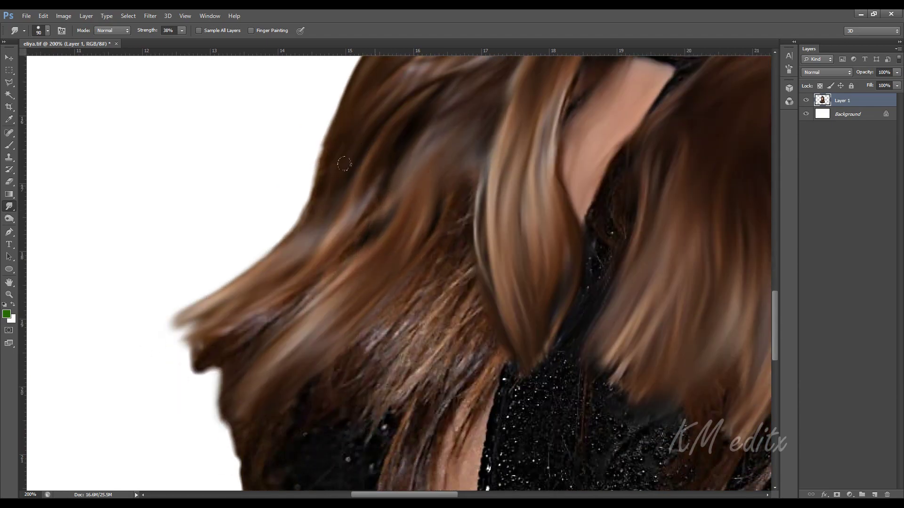
mouse_move(359, 255)
mouse_down()
mouse_move(357, 197)
mouse_move(298, 187)
mouse_up()
- Soften the dark textured hair into flowing strands and pull the brown strands over the neck
drag(375, 126, 301, 283)
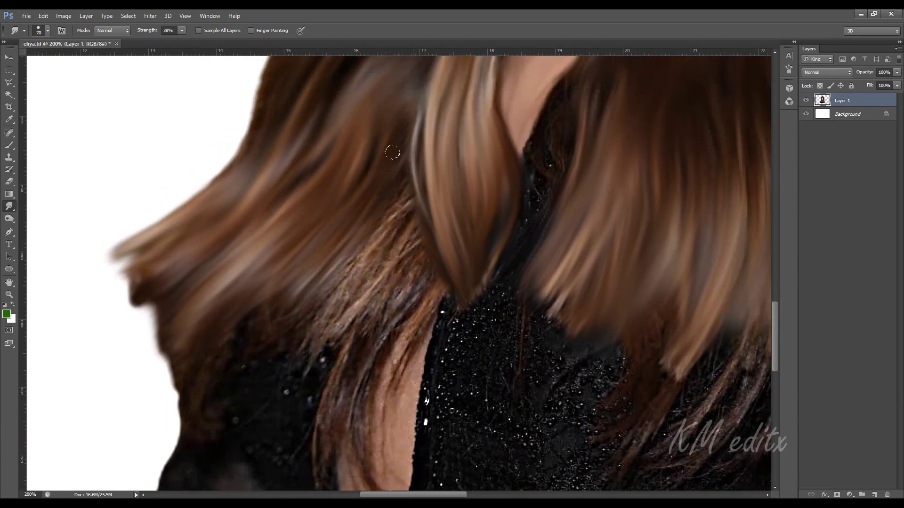
drag(393, 151, 301, 358)
drag(430, 212, 377, 326)
drag(449, 278, 395, 358)
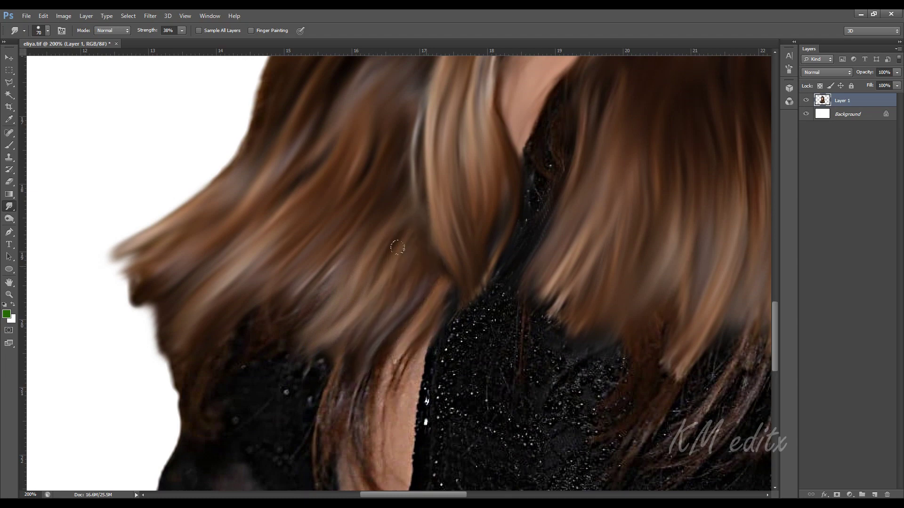
mouse_move(350, 259)
mouse_down()
mouse_move(290, 288)
mouse_move(254, 156)
mouse_up()
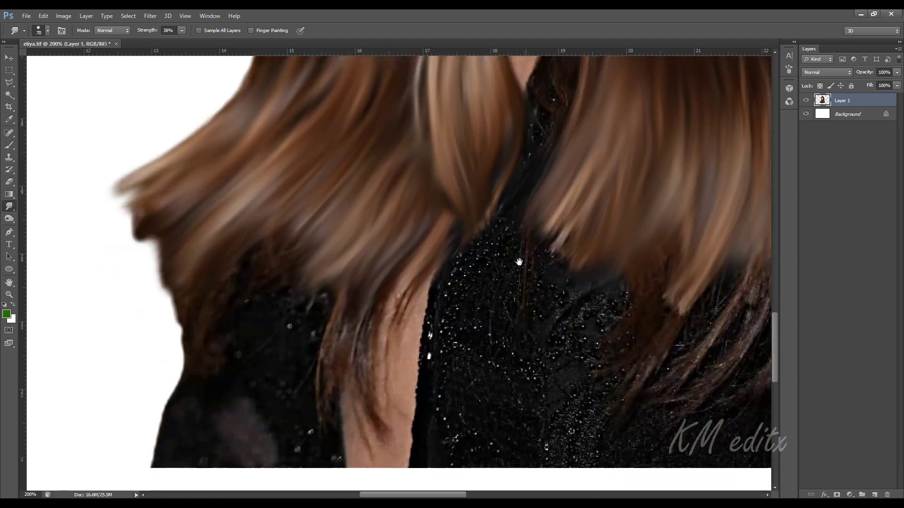
drag(328, 127, 296, 292)
drag(330, 183, 306, 334)
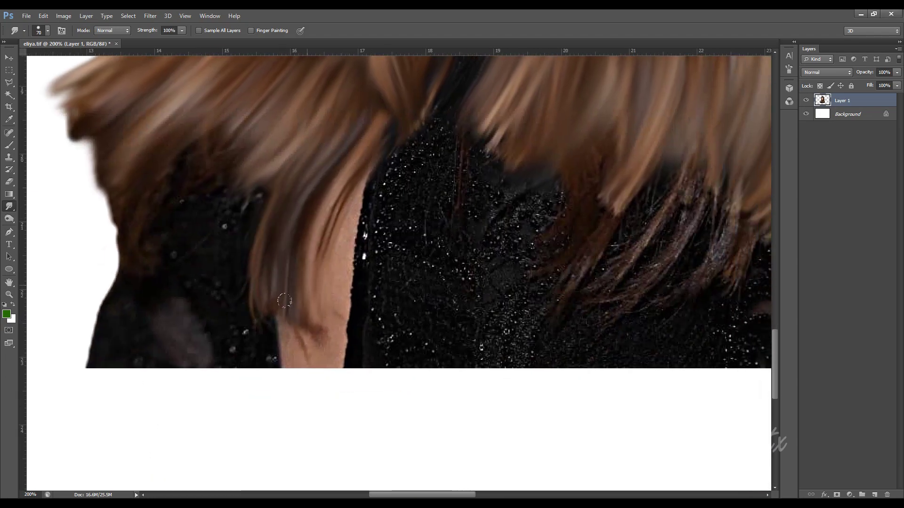
drag(325, 301, 301, 346)
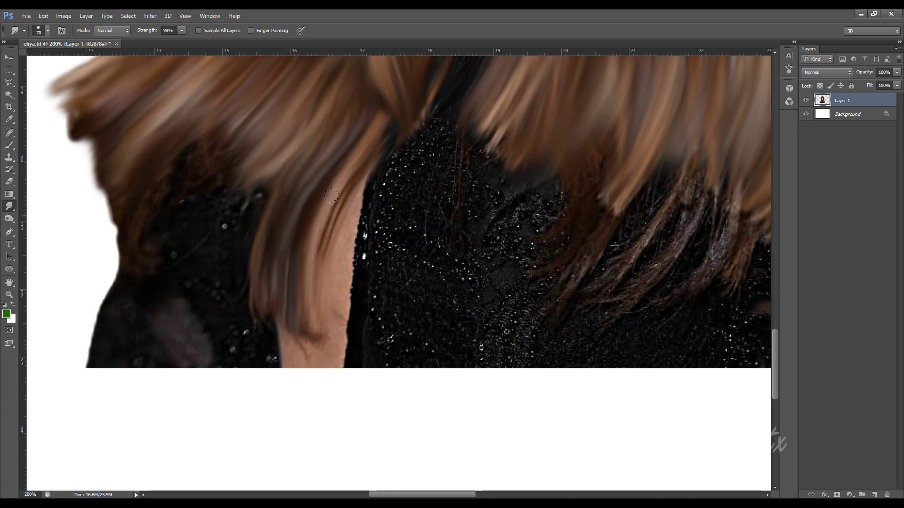
- Zoom to the top of the head, smear a light hair streak, and lower Strength to 35%
key(bracketleft)
key(bracketleft)
key(bracketleft)
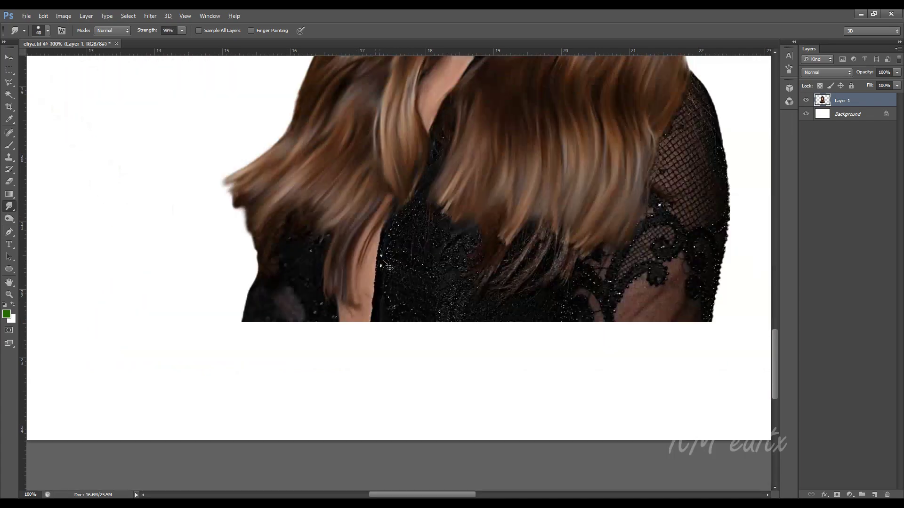
key(ctrl+minus)
key(ctrl+minus)
key(ctrl+minus)
click(390, 144)
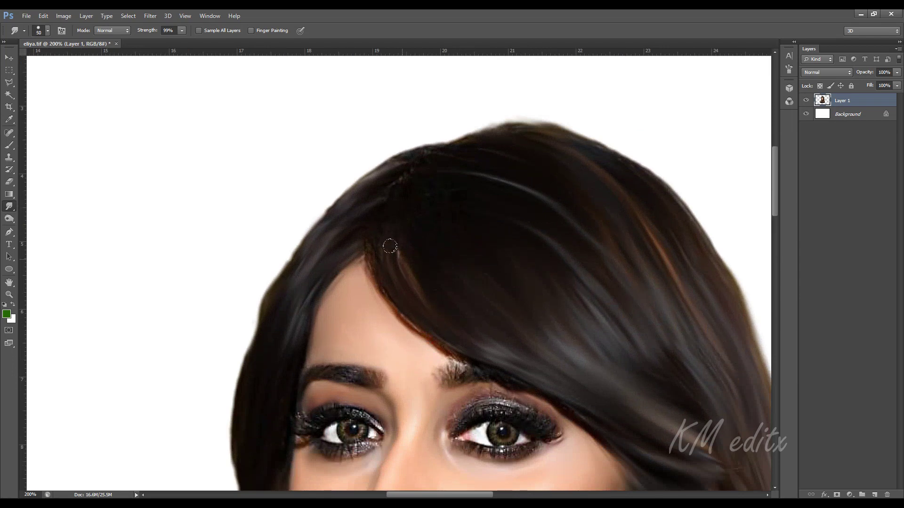
drag(425, 314, 398, 252)
drag(182, 37, 151, 40)
key(bracketright)
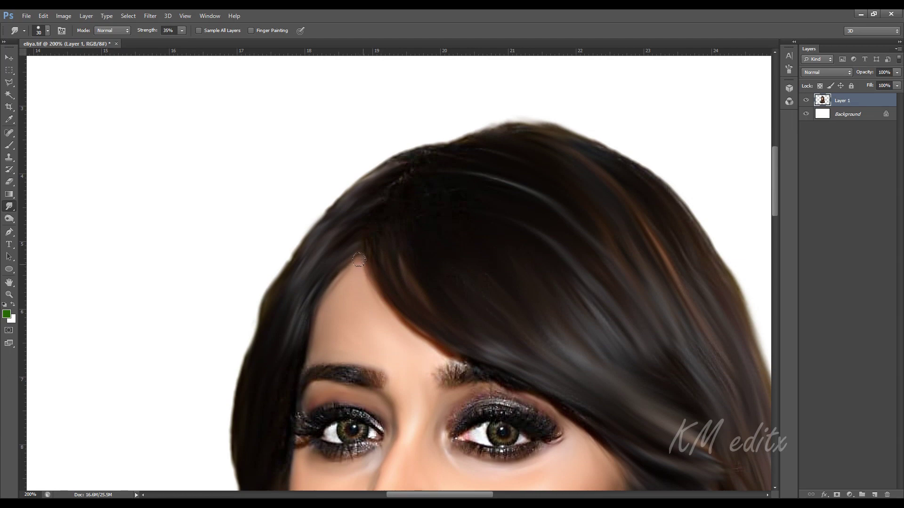
- Lower Smudge Strength to 26% with a much larger brush and soften the left hair edge
drag(558, 381, 515, 343)
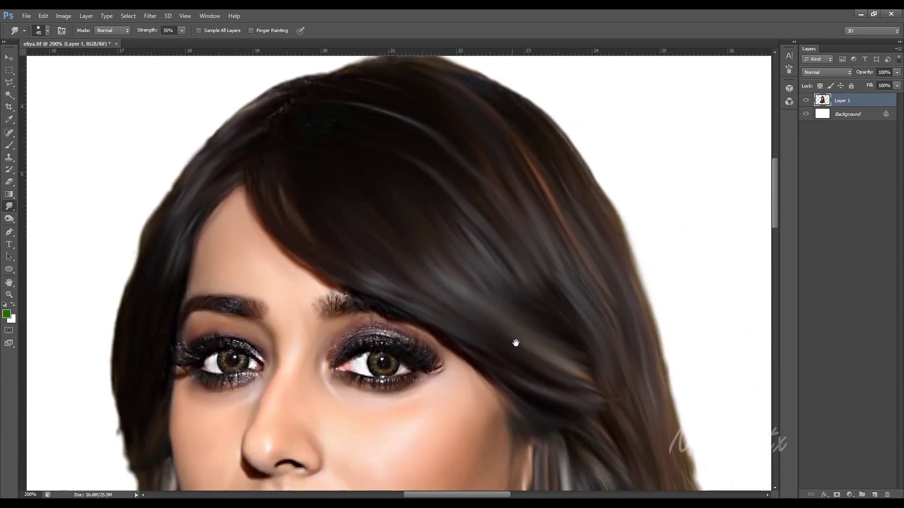
scroll(615, 340, down, 5)
scroll(474, 373, up, 5)
scroll(461, 240, down, 3)
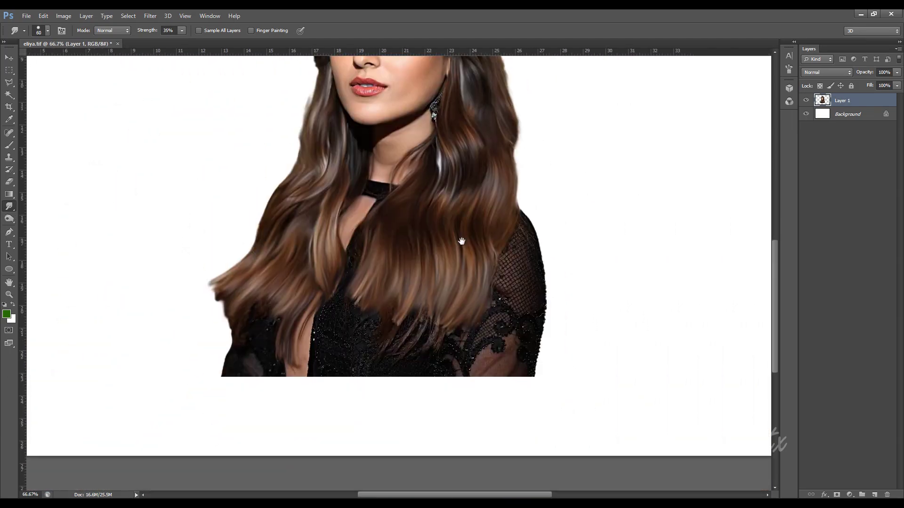
scroll(382, 350, up, 2)
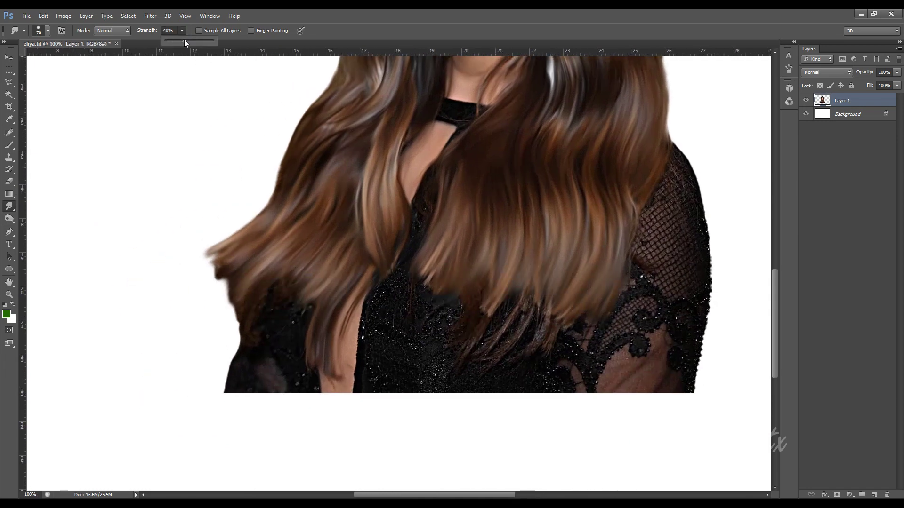
drag(184, 40, 177, 41)
key(bracketright)
key(bracketright)
key(bracketright)
drag(221, 306, 233, 363)
mouse_move(216, 287)
mouse_down()
mouse_move(204, 294)
mouse_move(214, 266)
mouse_move(221, 329)
mouse_move(245, 377)
mouse_up()
- Blur the left and bottom-left hair edges down into the white
key(bracketright)
drag(212, 320, 184, 340)
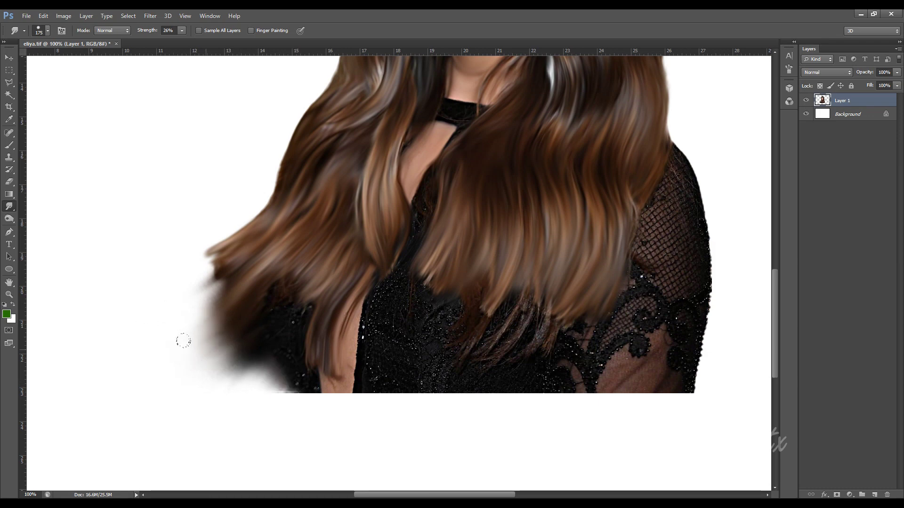
key(bracketleft)
mouse_move(226, 362)
mouse_down()
mouse_move(306, 400)
mouse_move(273, 400)
mouse_move(395, 407)
mouse_up()
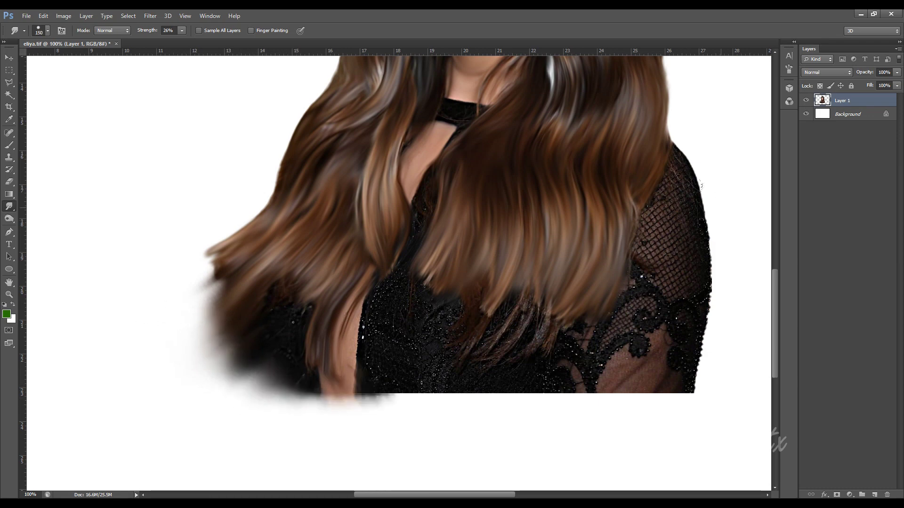
- Smooth the right-shoulder and lower-right lace into plain fabric, blurring its edge
key(bracketright)
key(bracketright)
mouse_move(664, 168)
mouse_down()
mouse_move(703, 283)
mouse_move(682, 400)
mouse_up()
mouse_move(654, 207)
mouse_down()
mouse_move(659, 311)
mouse_move(606, 284)
mouse_move(565, 400)
mouse_up()
key(bracketright)
mouse_move(611, 367)
mouse_down()
mouse_move(678, 414)
mouse_move(518, 405)
mouse_up()
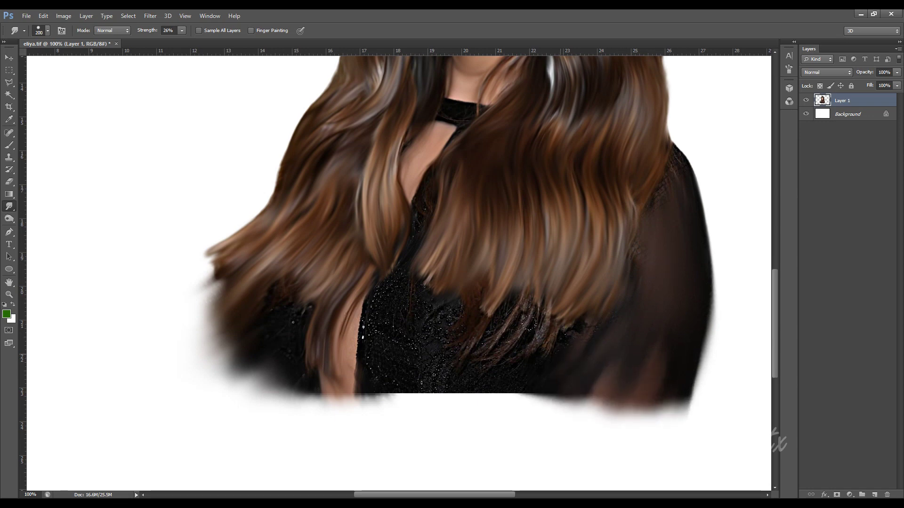
mouse_move(541, 358)
mouse_down()
mouse_move(479, 307)
mouse_move(517, 415)
mouse_up()
- Smooth the sequined centre lace into dark fabric and blur its edge into the white
drag(470, 357, 542, 423)
key(bracketleft)
key(bracketleft)
drag(428, 320, 414, 404)
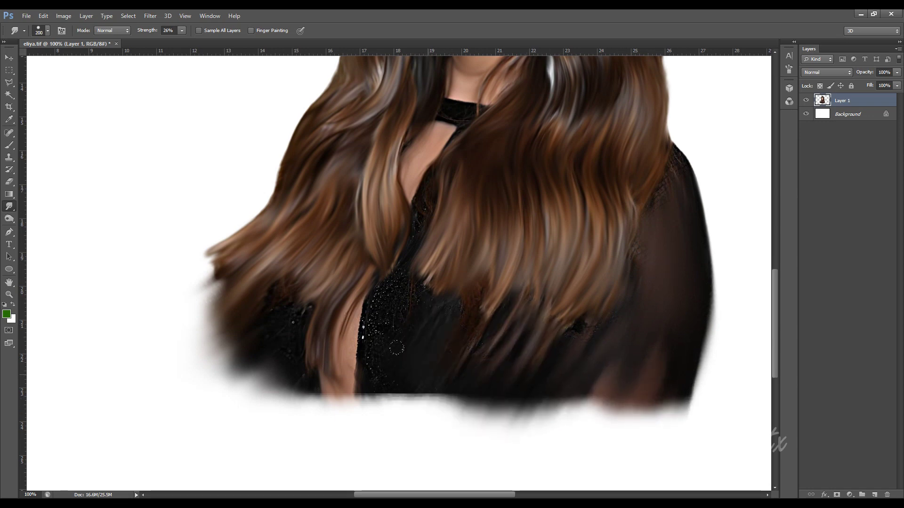
drag(400, 350, 470, 424)
drag(414, 286, 372, 400)
mouse_move(362, 301)
mouse_down()
mouse_move(363, 348)
mouse_move(395, 428)
mouse_up()
- Blur the lower edge of the clothing into the white, then zoom out to review
key(bracketright)
key(bracketright)
drag(330, 391, 236, 376)
mouse_move(264, 414)
mouse_down()
mouse_move(279, 385)
mouse_move(212, 389)
mouse_move(541, 424)
mouse_move(503, 449)
mouse_move(684, 414)
mouse_move(583, 428)
mouse_up()
key(bracketleft)
key(bracketleft)
key(bracketleft)
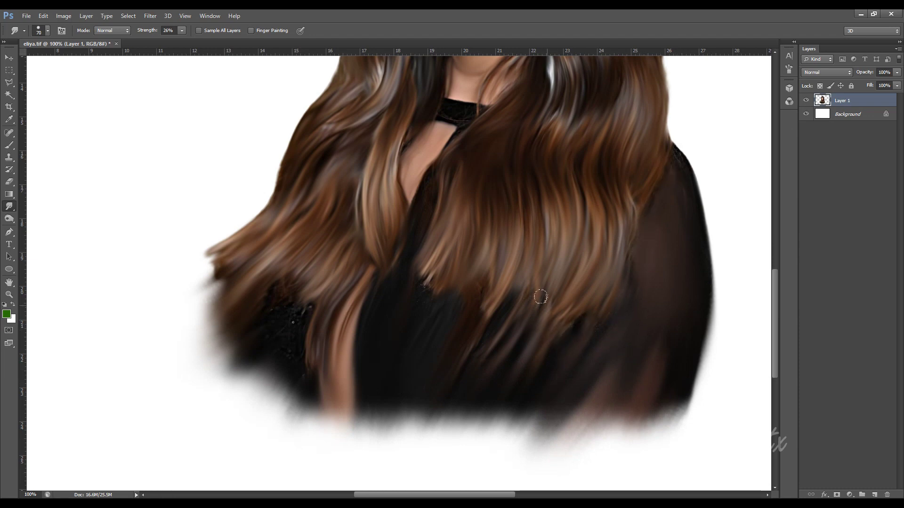
key(ctrl+0)
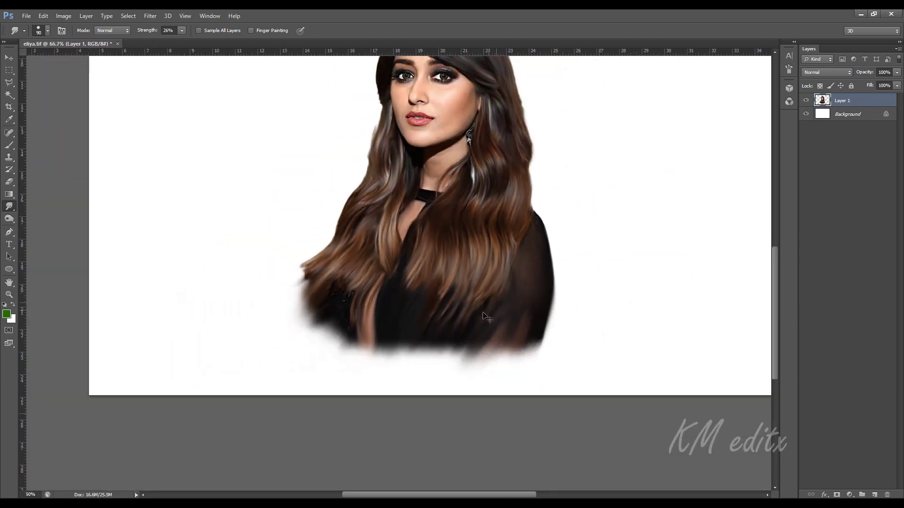
- Fit the whole portrait in the window with Ctrl+0, then zoom in toward the lips
key(ctrl+plus)
key(ctrl+plus)
key(bracketright)
key(bracketright)
key(bracketright)
key(ctrl+0)
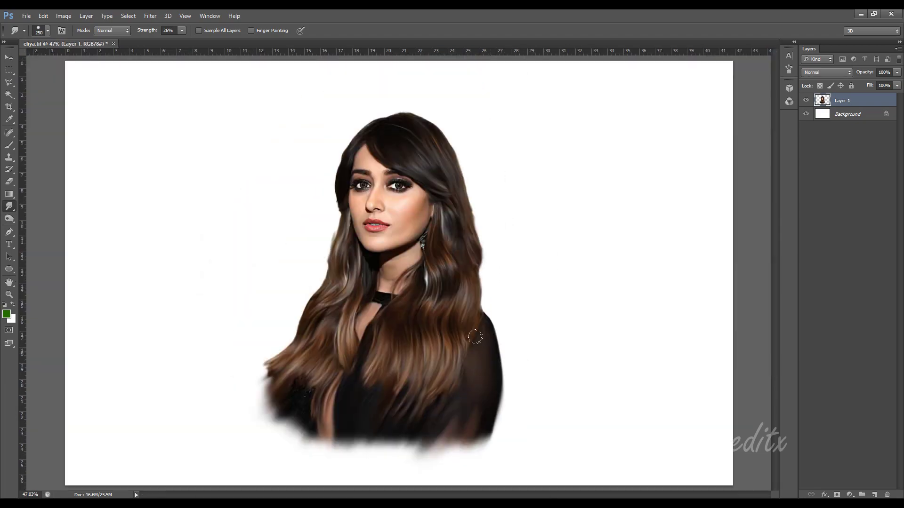
key(bracketleft)
key(bracketleft)
key(bracketleft)
scroll(475, 337, up, 6)
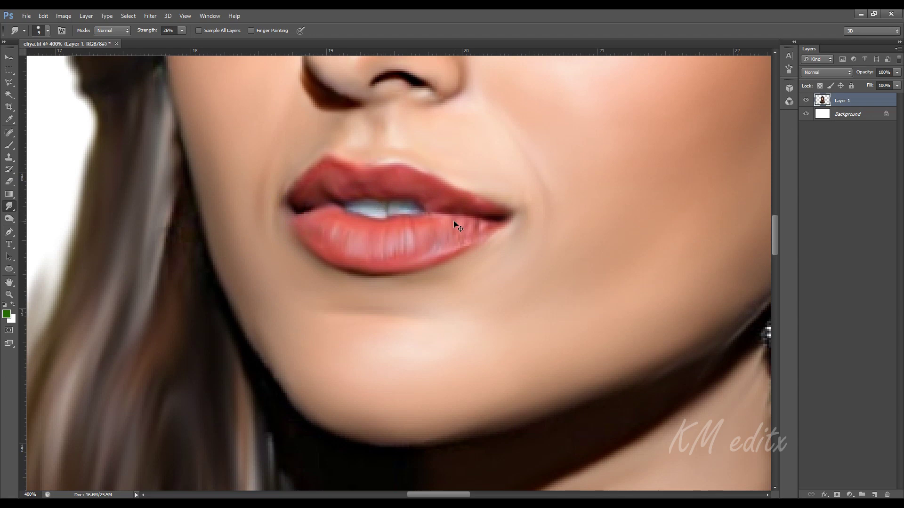
- Zoom out slightly and shrink the brush for fine work on the eyelashes
key(ctrl+minus)
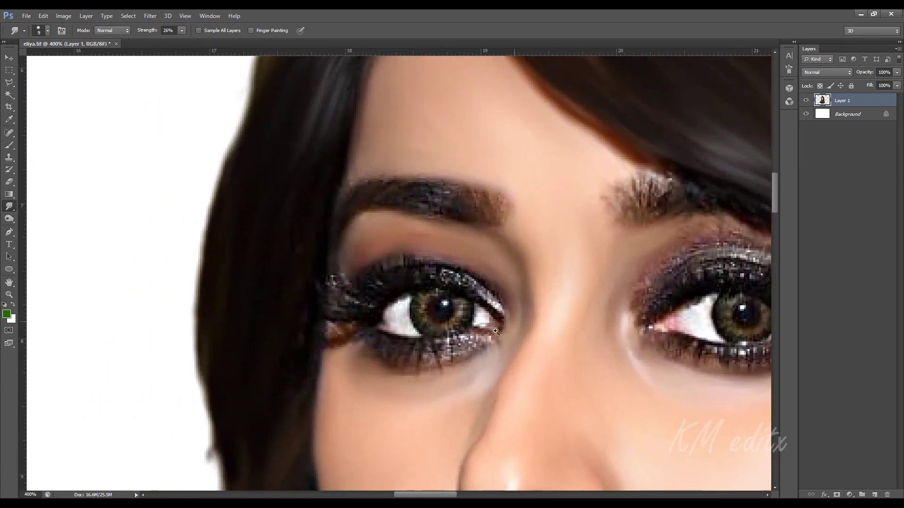
key(bracketleft)
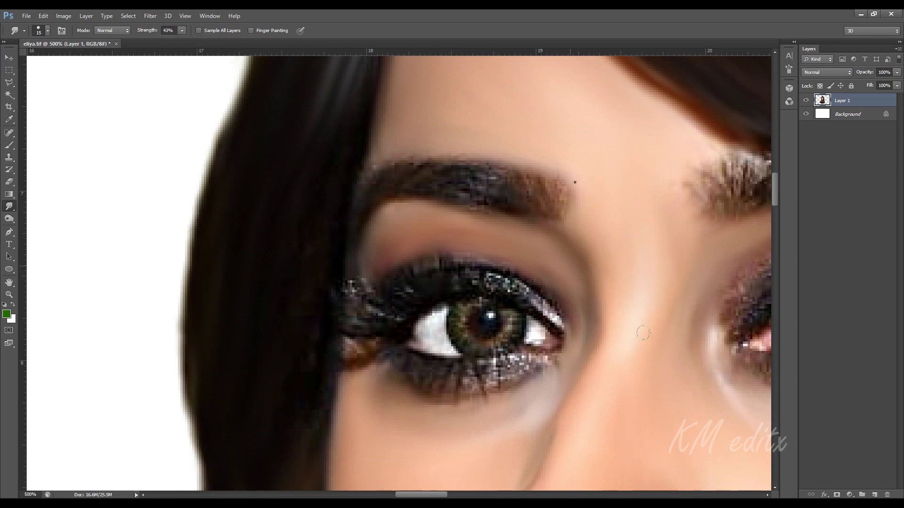
- Pick a textured brush tip from the Brush Preset picker
right_click(627, 310)
drag(811, 247, 813, 434)
click(678, 395)
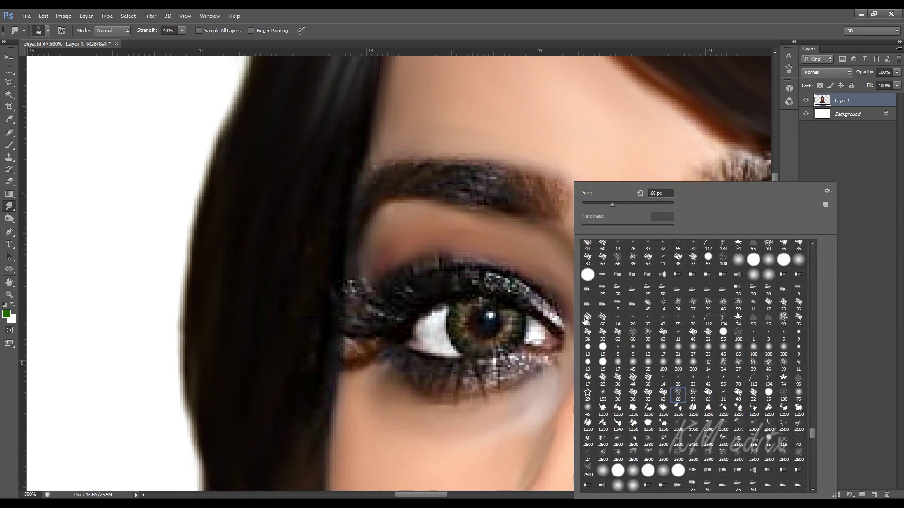
click(601, 205)
right_click(650, 232)
scroll(880, 431, down, 5)
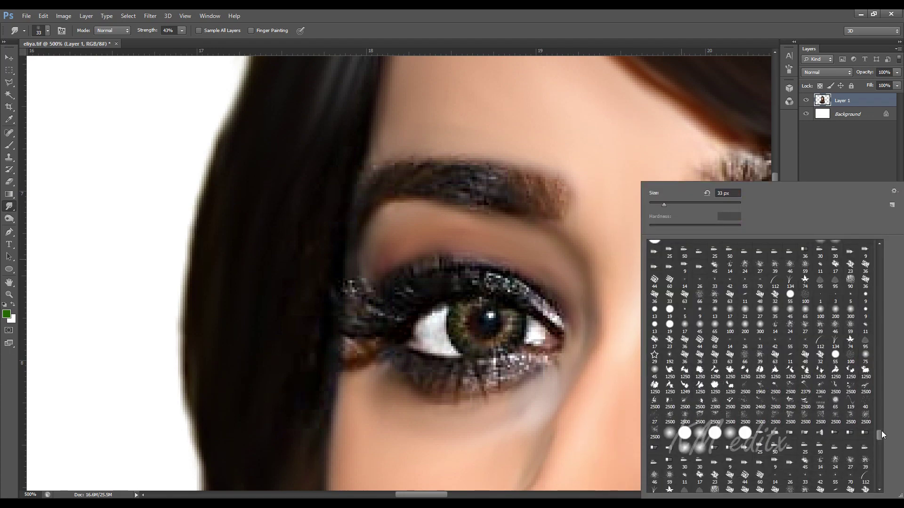
scroll(829, 470, down, 5)
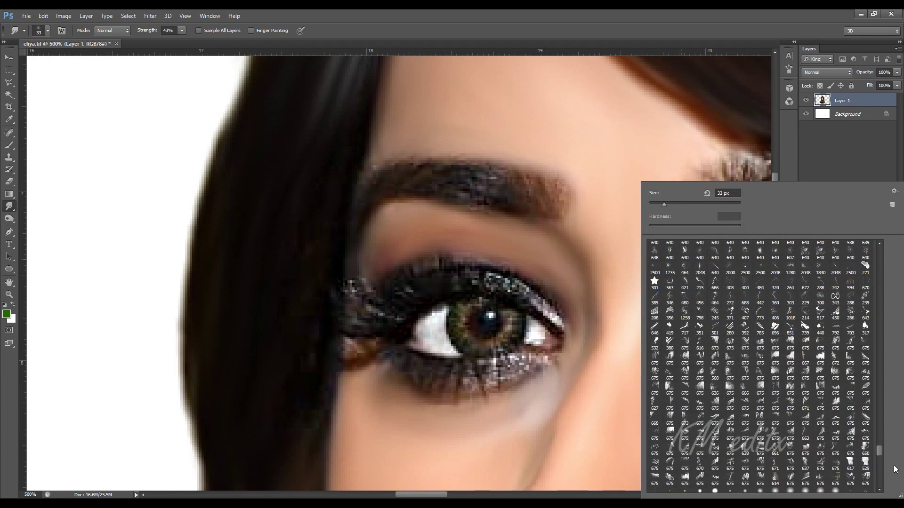
drag(880, 459, 883, 483)
double_click(806, 451)
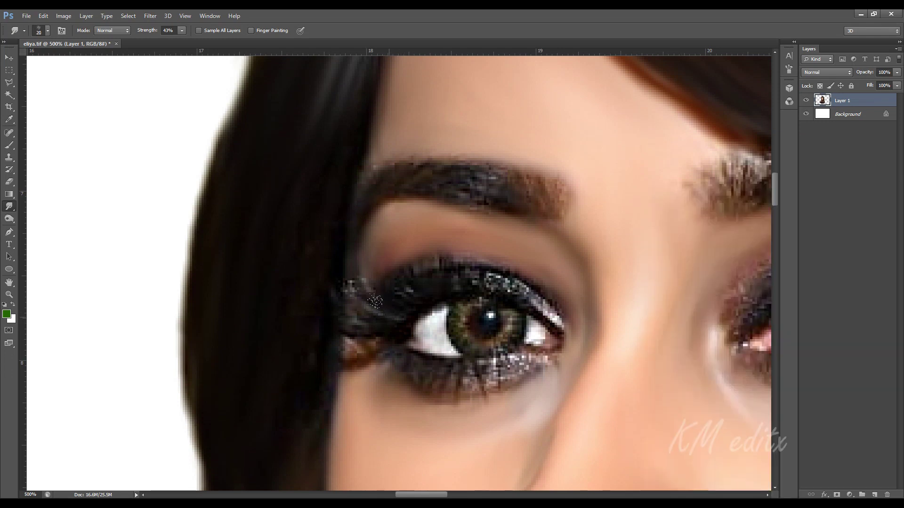
- Smudge the upper eyelashes into painted streaks, then undo those lash strokes
key(bracketleft)
mouse_move(375, 302)
mouse_down()
mouse_move(442, 256)
mouse_move(508, 265)
mouse_move(558, 320)
mouse_move(470, 275)
mouse_up()
mouse_move(522, 359)
mouse_down()
mouse_move(502, 284)
mouse_move(390, 282)
mouse_up()
key(bracketright)
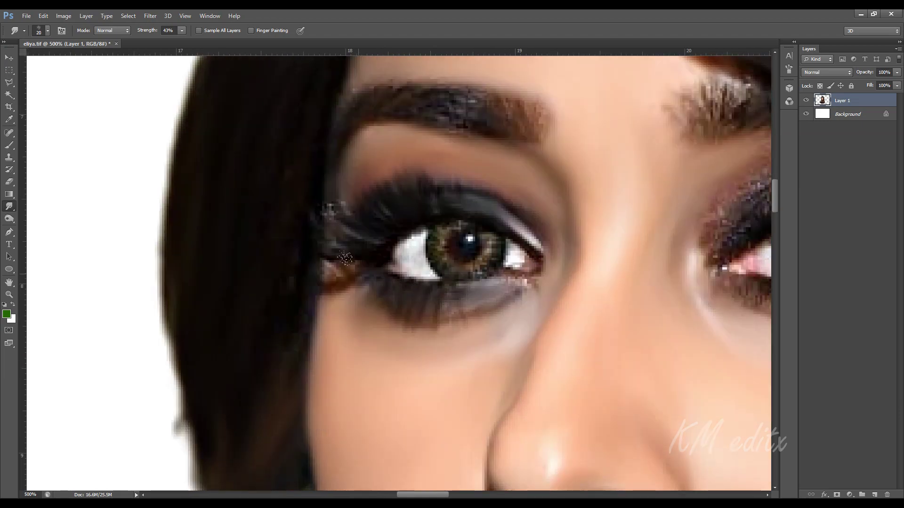
drag(345, 258, 351, 209)
scroll(423, 254, down, 5)
scroll(499, 300, up, 4)
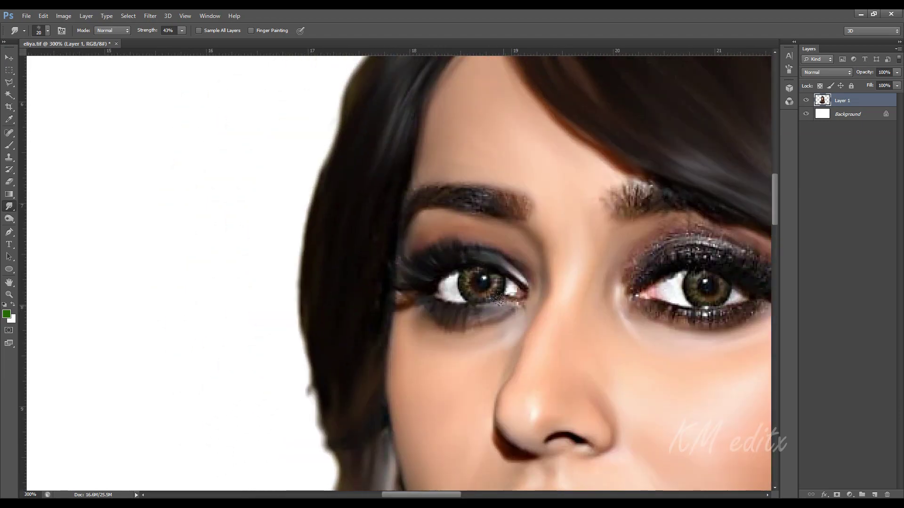
key(ctrl+alt+z)
key(ctrl+alt+z)
key(ctrl+alt+z)
key(ctrl+alt+z)
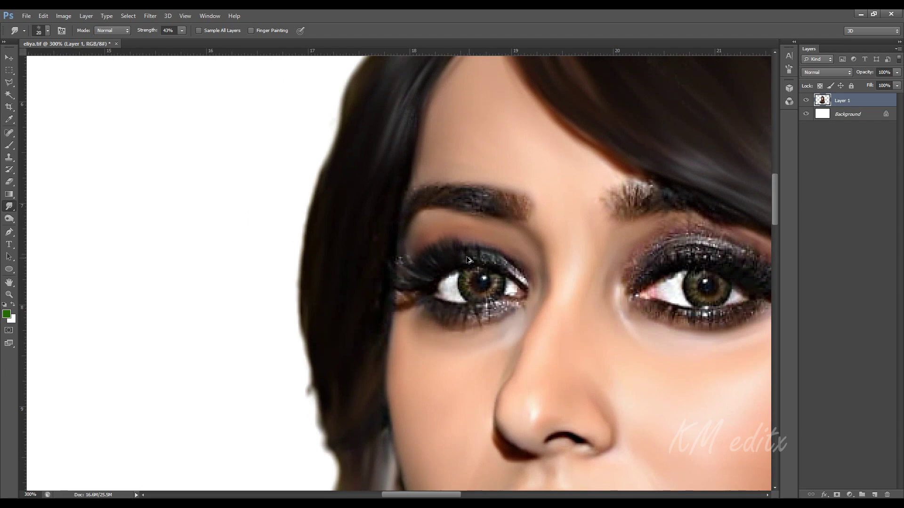
- Smudge the glitter above the eye into dark painted streaks
scroll(469, 260, up, 2)
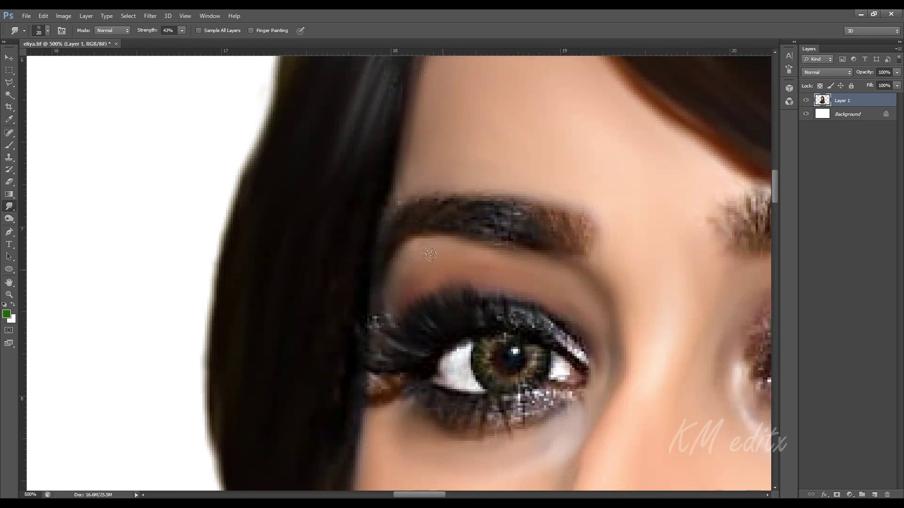
scroll(431, 264, right, 4)
scroll(435, 301, right, 6)
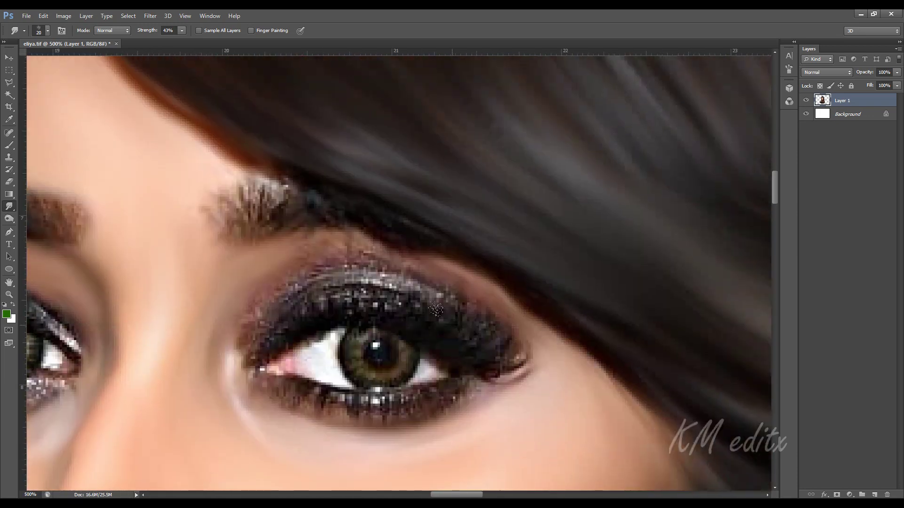
drag(437, 309, 513, 330)
drag(423, 304, 358, 282)
drag(452, 323, 452, 270)
- Choose the 104 px brush tip from the Brush Preset picker
right_click(506, 314)
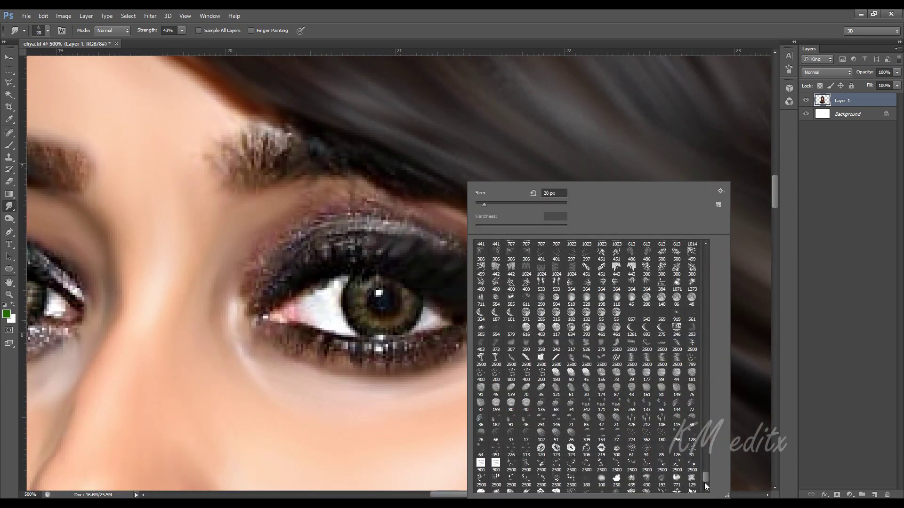
scroll(704, 486, down, 3)
click(496, 484)
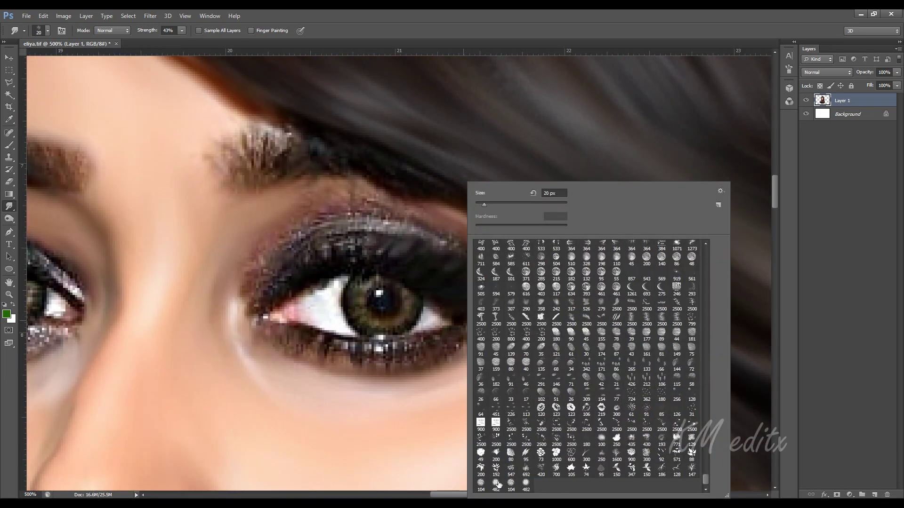
click(526, 484)
double_click(481, 483)
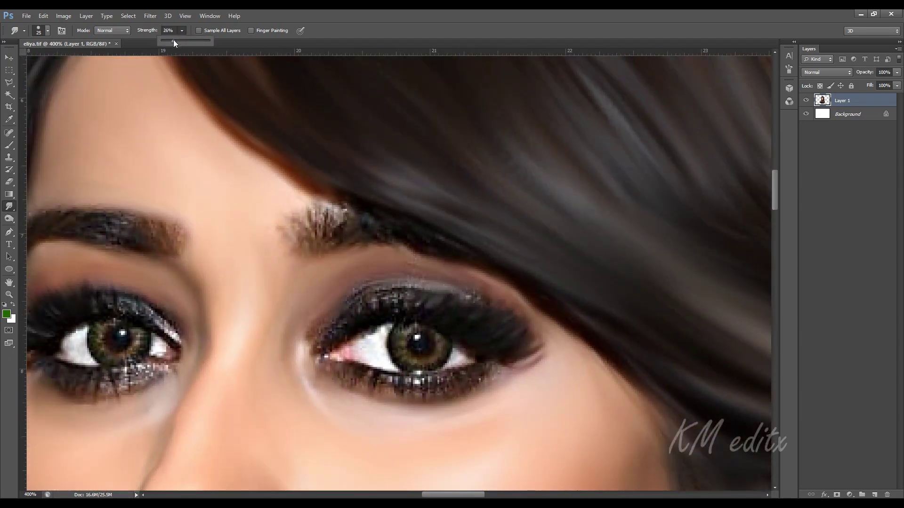
- Fine-tune the brush size and smear the sparkles along the lower lash line
key(bracketleft)
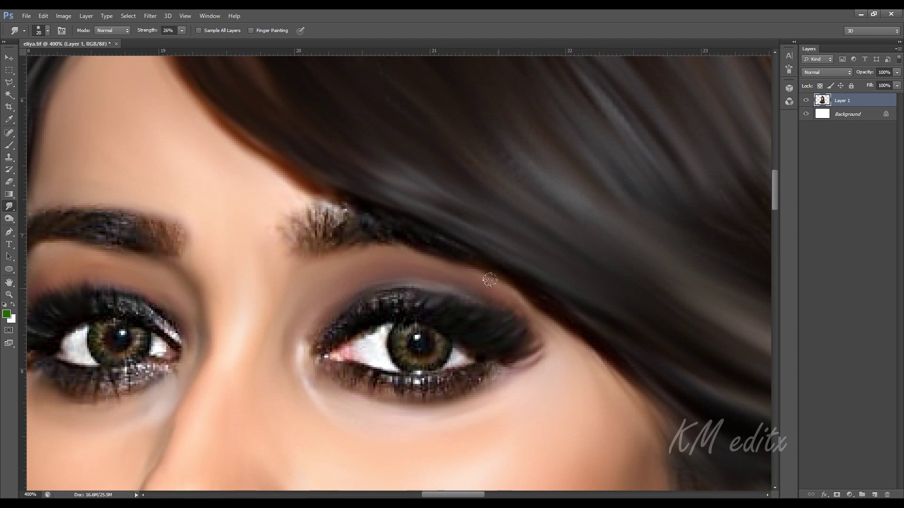
key(bracketright)
key(bracketright)
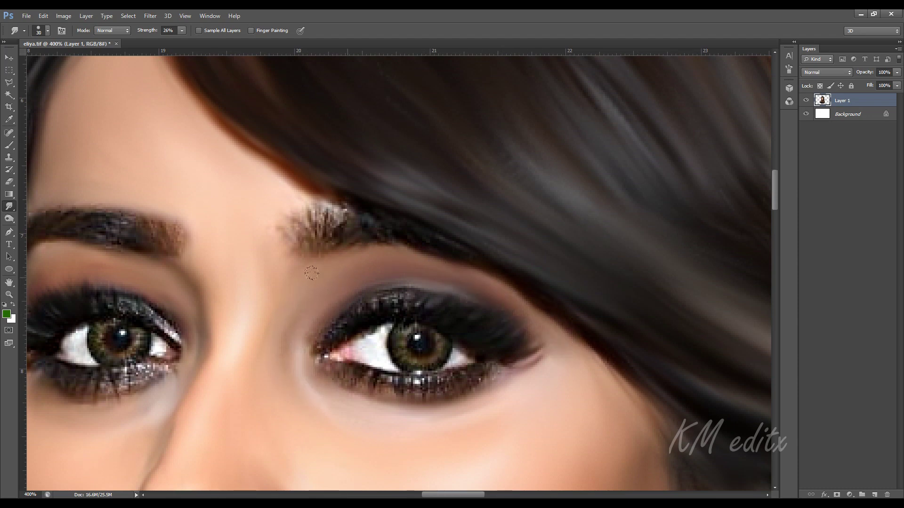
key(bracketleft)
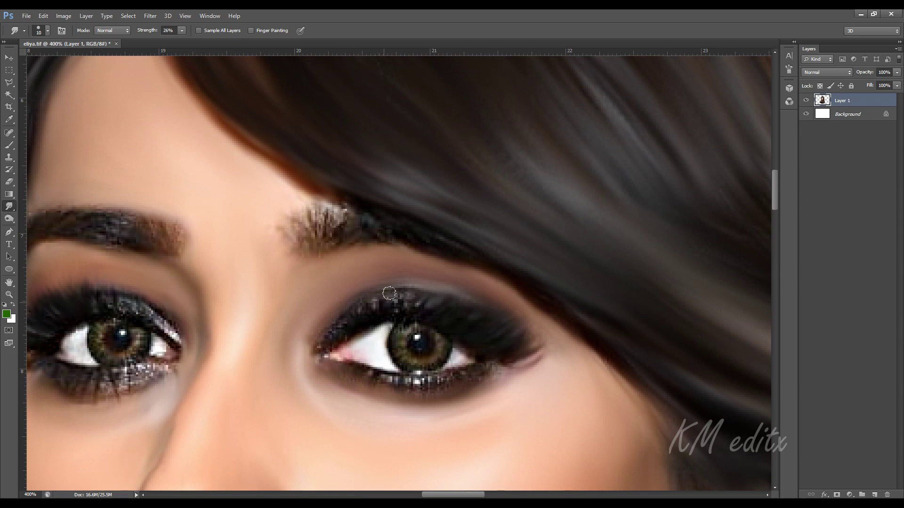
key(bracketright)
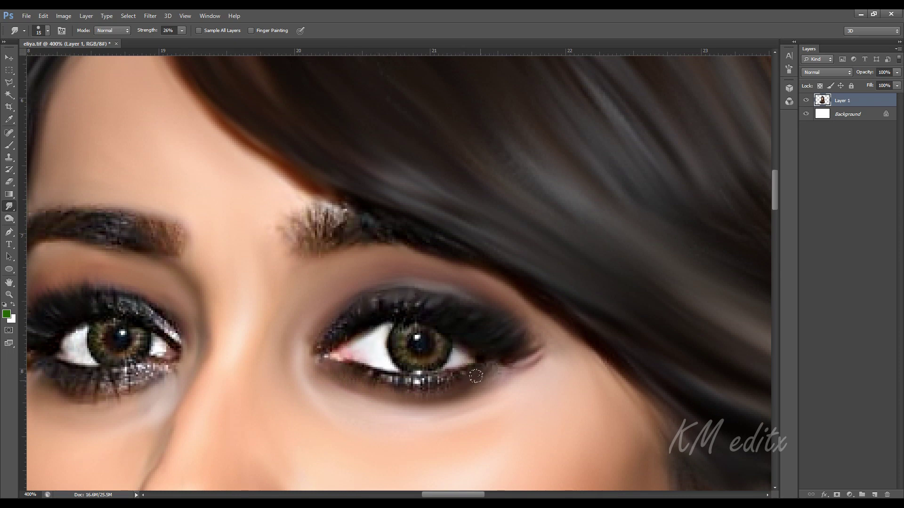
drag(435, 383, 352, 375)
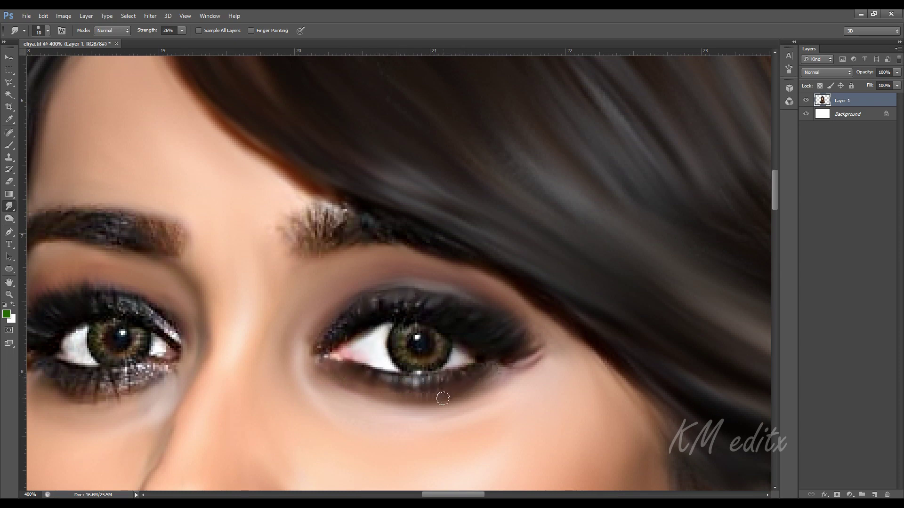
scroll(444, 359, down, 3)
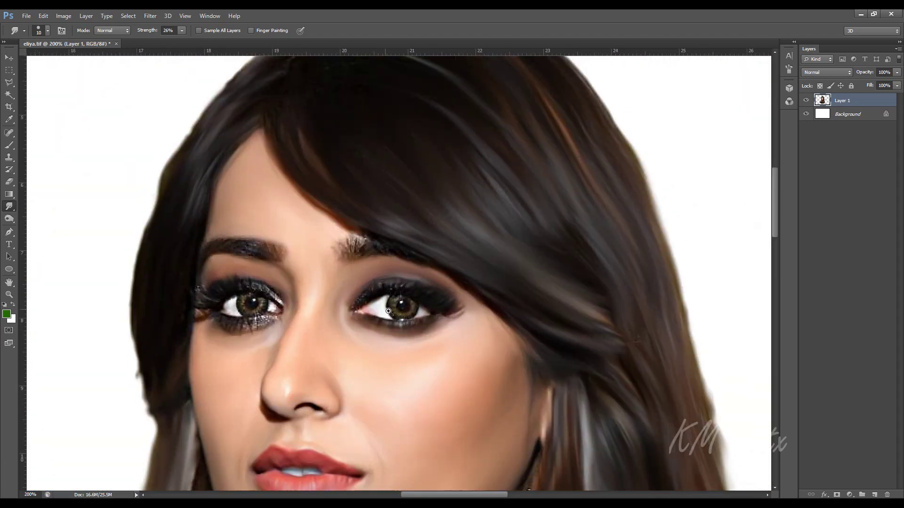
scroll(403, 341, up, 3)
key(bracketright)
key(bracketright)
key(bracketright)
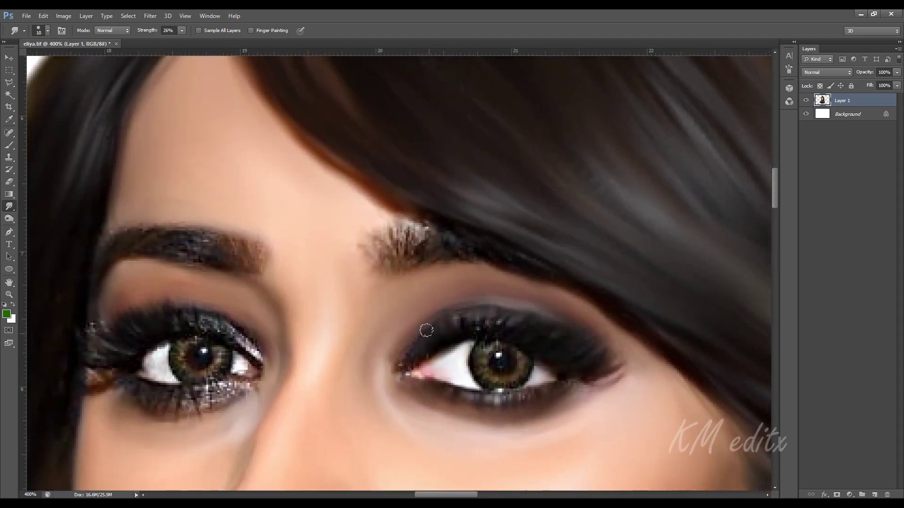
- Pick a new brush tip for the Smudge tool and zoom in on the eye
right_click(506, 306)
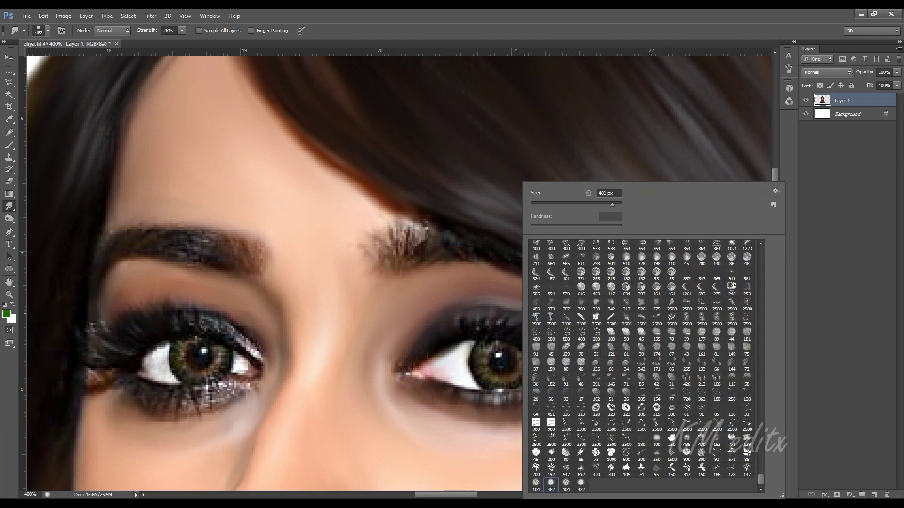
double_click(551, 485)
key(p)
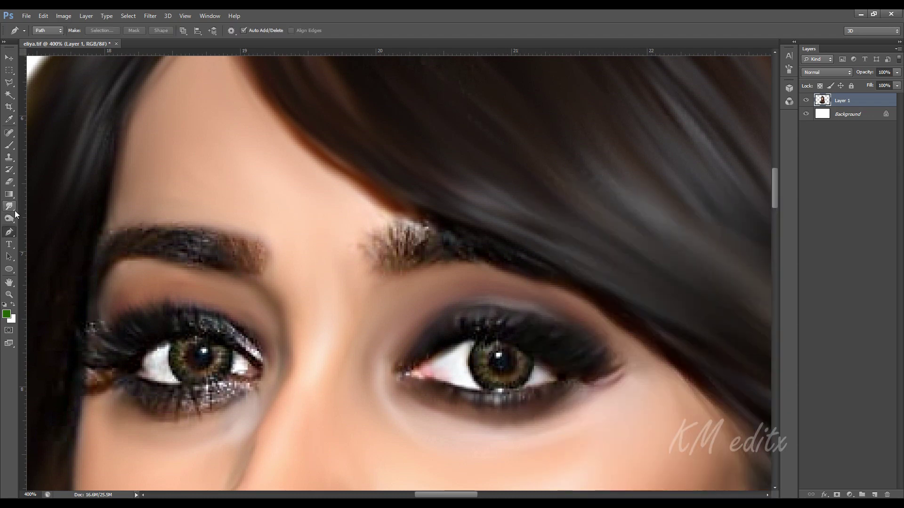
click(10, 206)
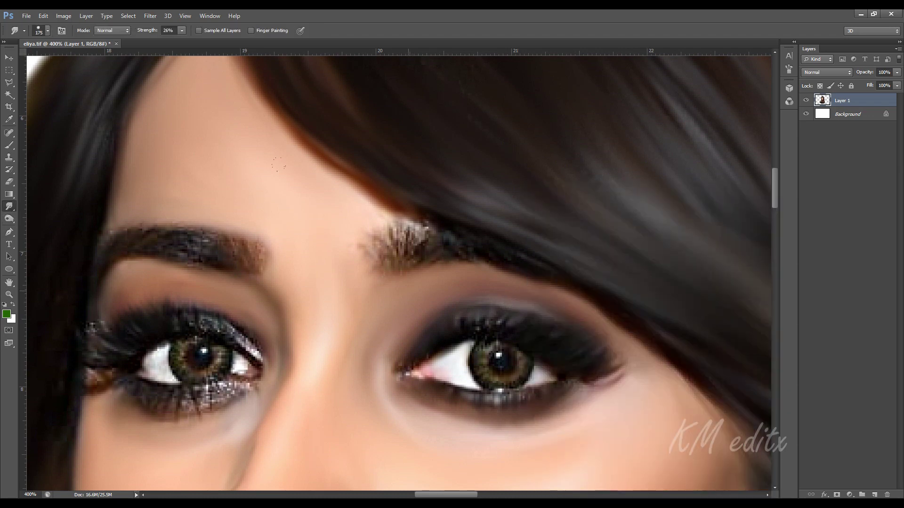
key(ctrl+plus)
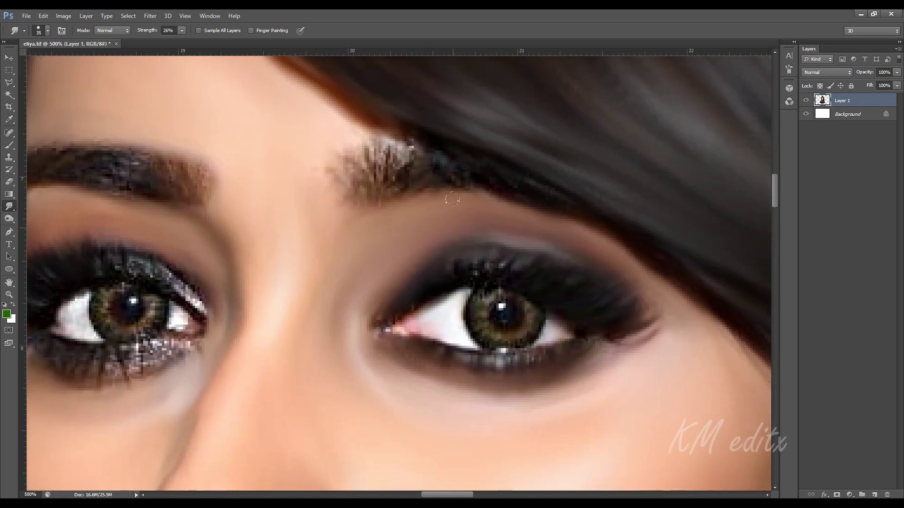
- Smudge the eyeshadow and the upper and lower lash lines around the eye smooth
drag(621, 252, 606, 281)
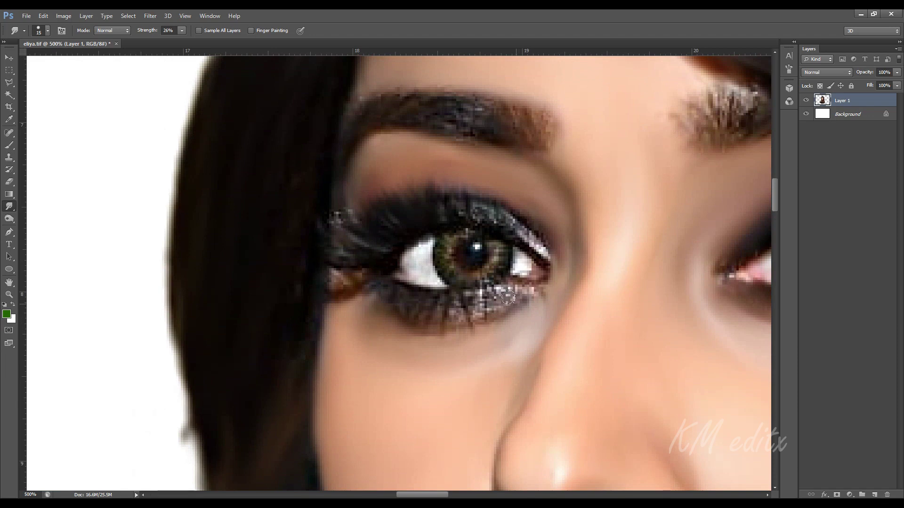
key(bracketright)
mouse_move(525, 293)
mouse_down()
mouse_move(428, 313)
mouse_move(466, 329)
mouse_move(410, 329)
mouse_move(471, 323)
mouse_move(507, 289)
mouse_move(472, 245)
mouse_move(527, 254)
mouse_up()
key(bracketleft)
key(bracketleft)
key(bracketright)
key(bracketright)
drag(423, 218, 331, 254)
key(bracketleft)
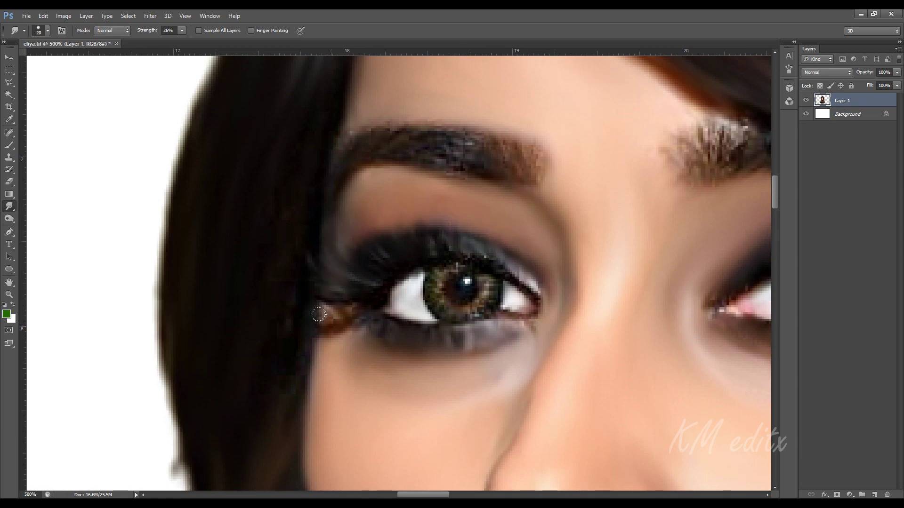
drag(340, 303, 320, 343)
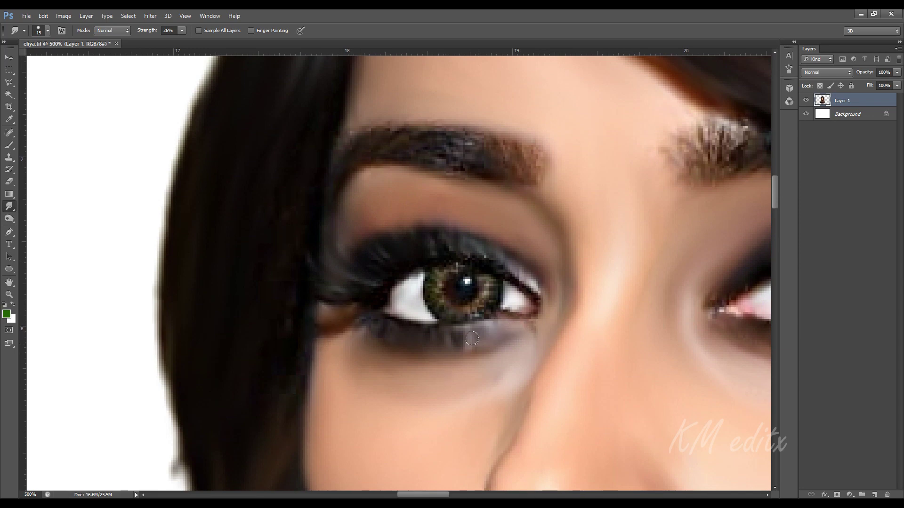
key(ctrl+minus)
key(ctrl+minus)
key(ctrl+minus)
key(ctrl+minus)
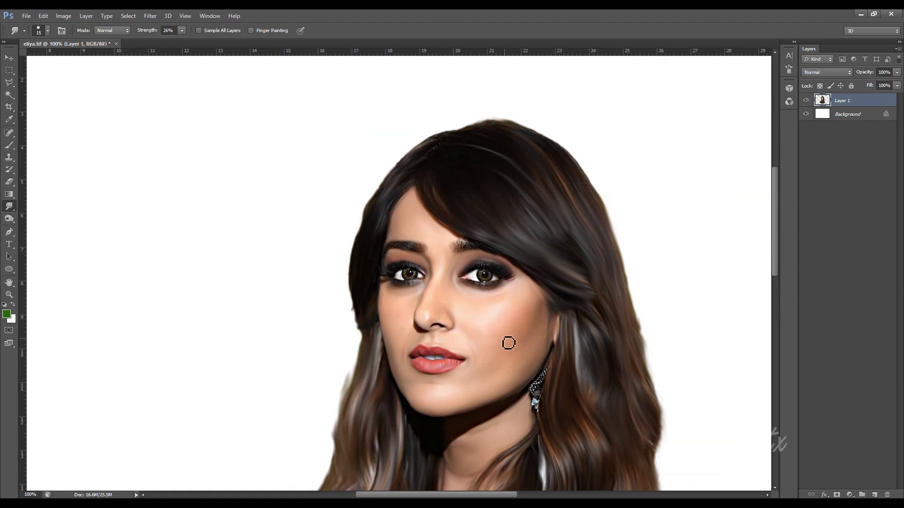
- Smooth both textured eyebrows and reshape the inner end of the right brow
key(ctrl+plus)
key(ctrl+plus)
key(ctrl+plus)
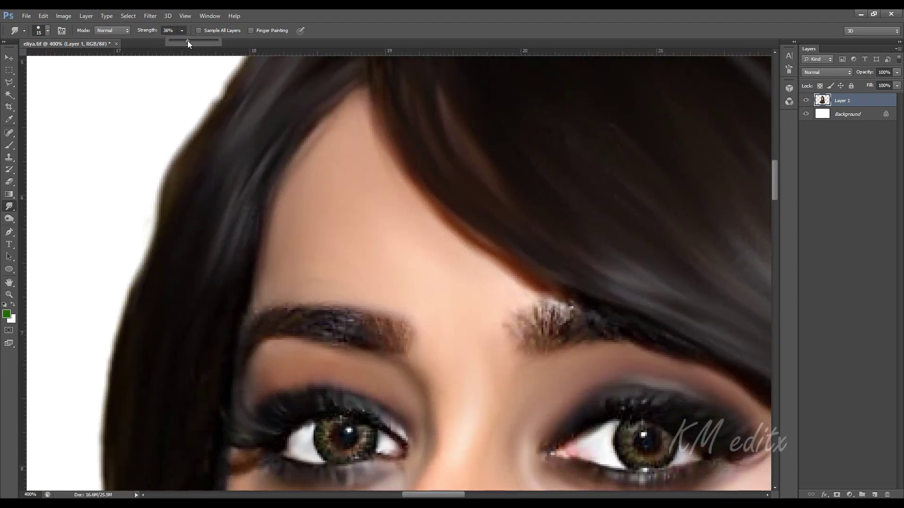
key(bracketright)
mouse_move(354, 326)
mouse_down()
mouse_move(332, 335)
mouse_move(311, 311)
mouse_move(290, 320)
mouse_up()
mouse_move(548, 306)
mouse_down()
mouse_move(523, 335)
mouse_move(490, 306)
mouse_up()
drag(542, 329, 567, 307)
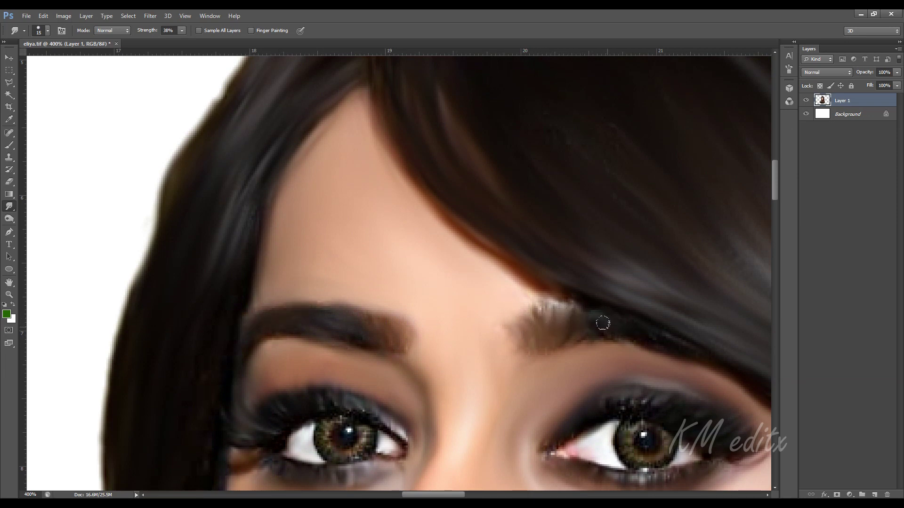
key(bracketright)
mouse_move(510, 281)
mouse_down()
mouse_move(581, 307)
mouse_move(512, 331)
mouse_move(488, 318)
mouse_move(532, 360)
mouse_move(598, 337)
mouse_up()
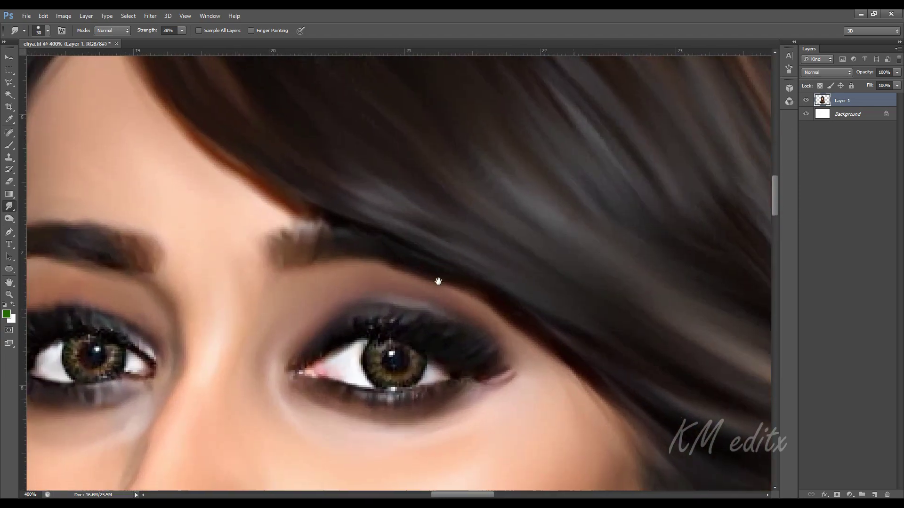
- Smudge the hair edges by the cheek and jaw with a larger brush, then fit the whole portrait on screen
mouse_move(588, 404)
mouse_down()
mouse_move(416, 249)
mouse_move(464, 292)
mouse_up()
key(bracketright)
key(ctrl+0)
alt+scroll(337, 238, up, 5)
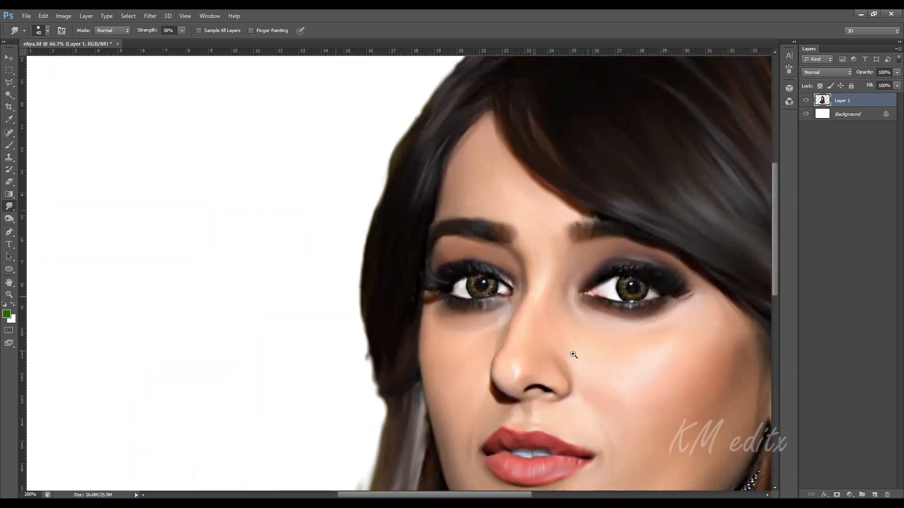
drag(338, 237, 337, 148)
scroll(348, 201, down, 5)
drag(349, 201, 322, 277)
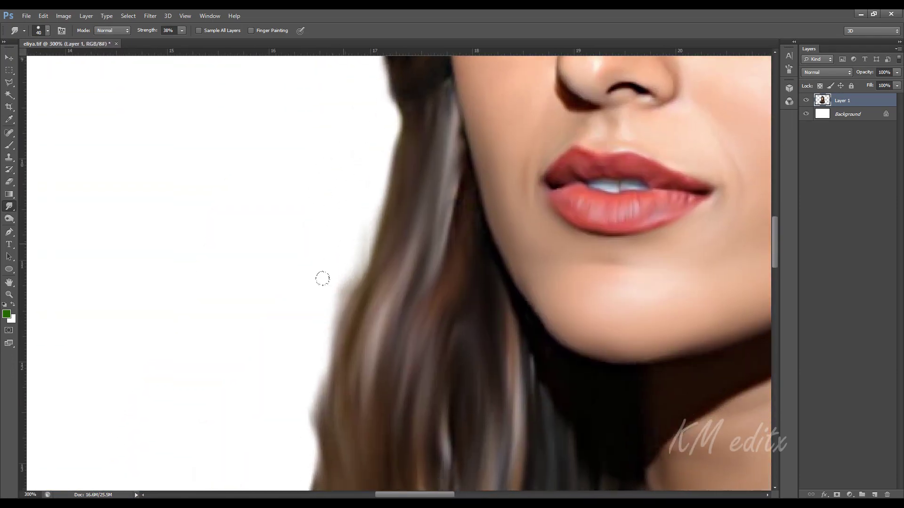
key(ctrl+0)
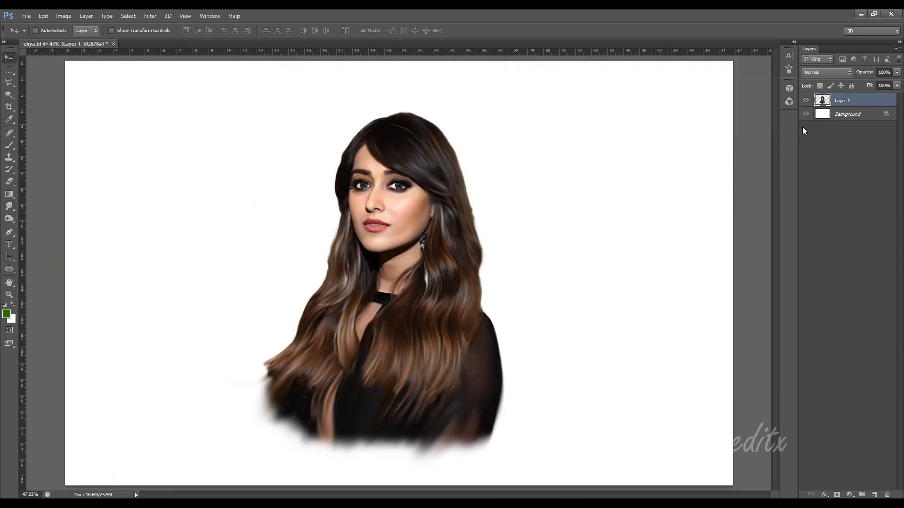
- Fill the white Background layer with brown, then refill it with a darker reddish brown
click(11, 318)
click(664, 348)
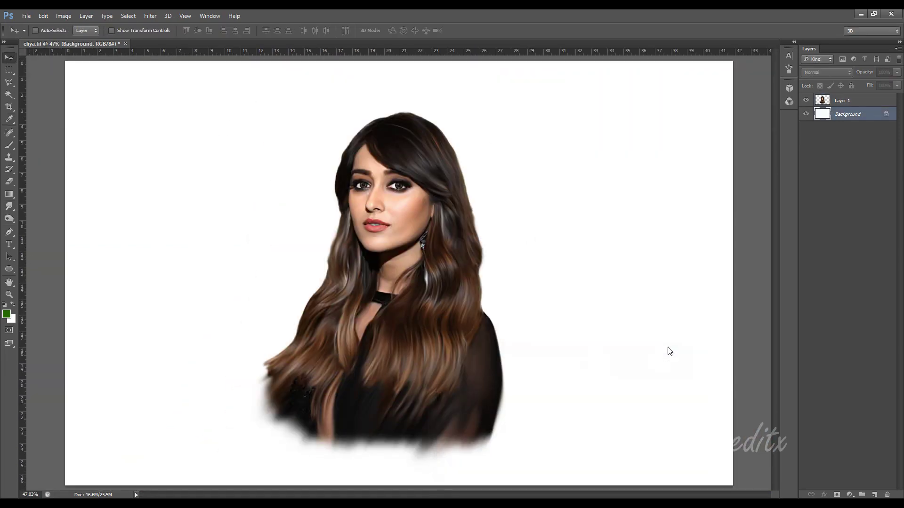
key(ctrl+BackSpace)
click(11, 318)
click(664, 349)
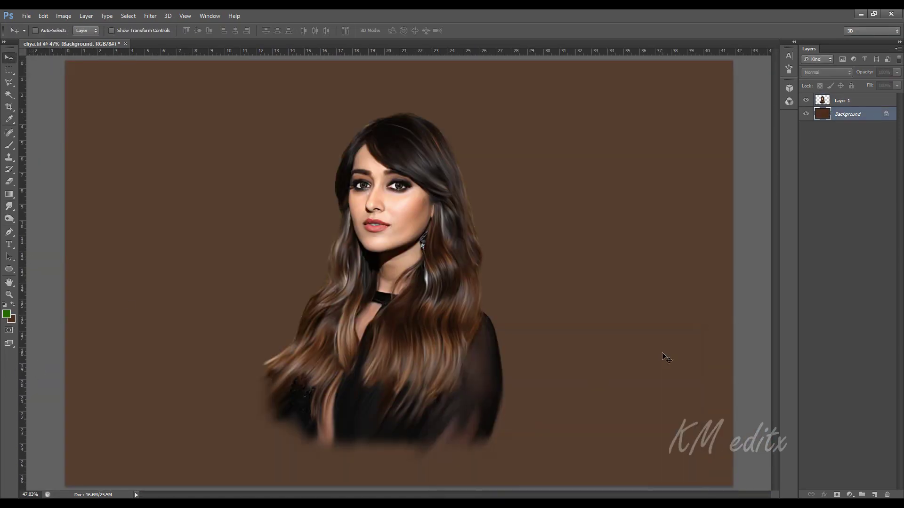
key(ctrl+BackSpace)
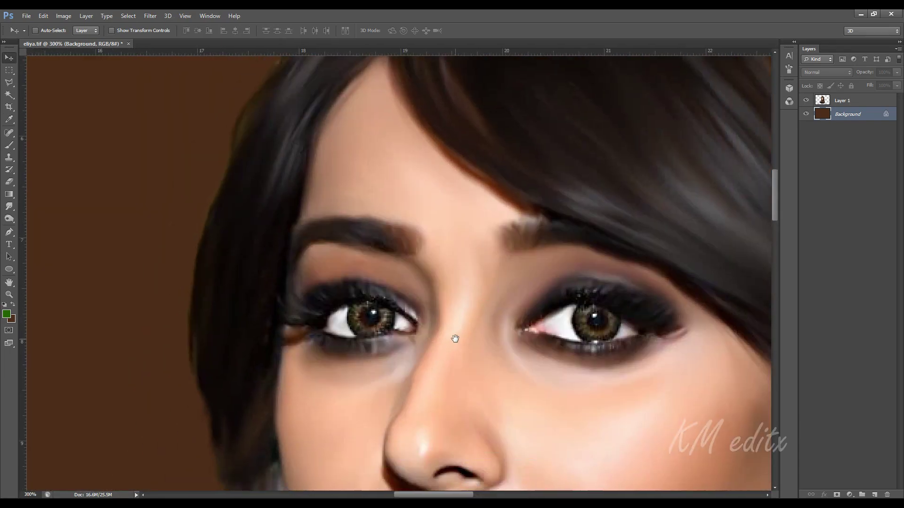
- Add a new empty layer named 'line' above Layer 1
click(833, 98)
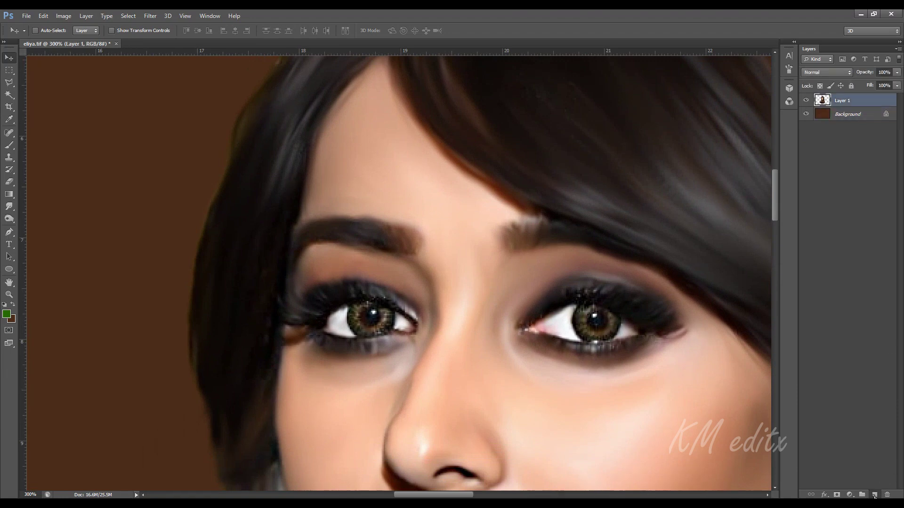
key(ctrl+shift+alt+n)
double_click(850, 100)
text(line)
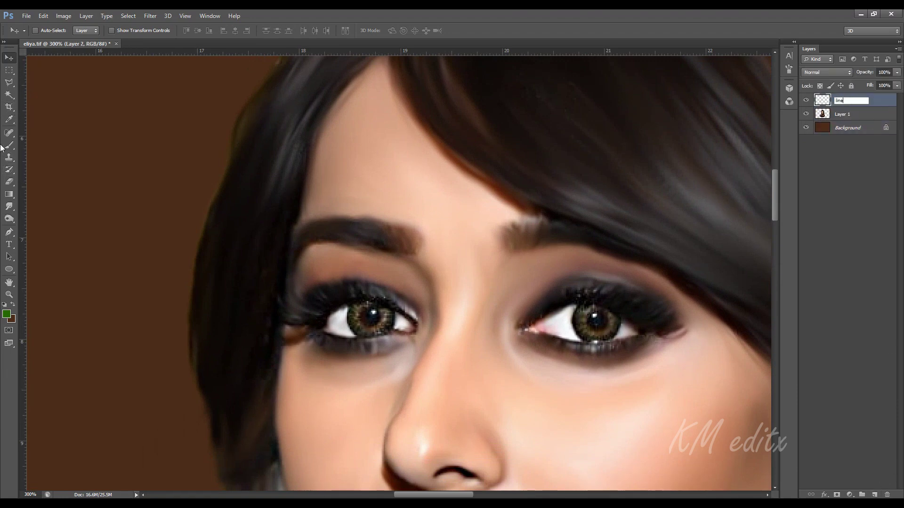
click(9, 145)
- Set the Brush to black at 77% opacity and adjust its size
click(6, 313)
click(446, 483)
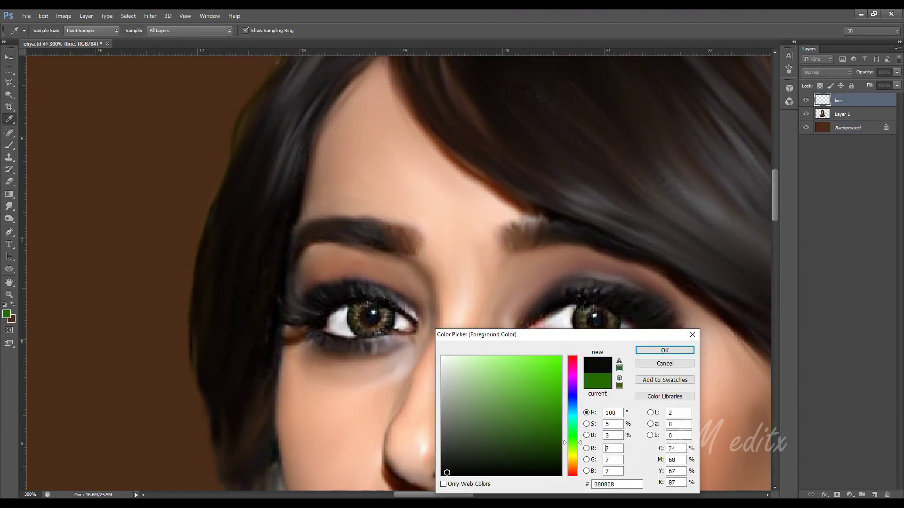
click(652, 349)
drag(196, 31, 185, 41)
click(390, 340)
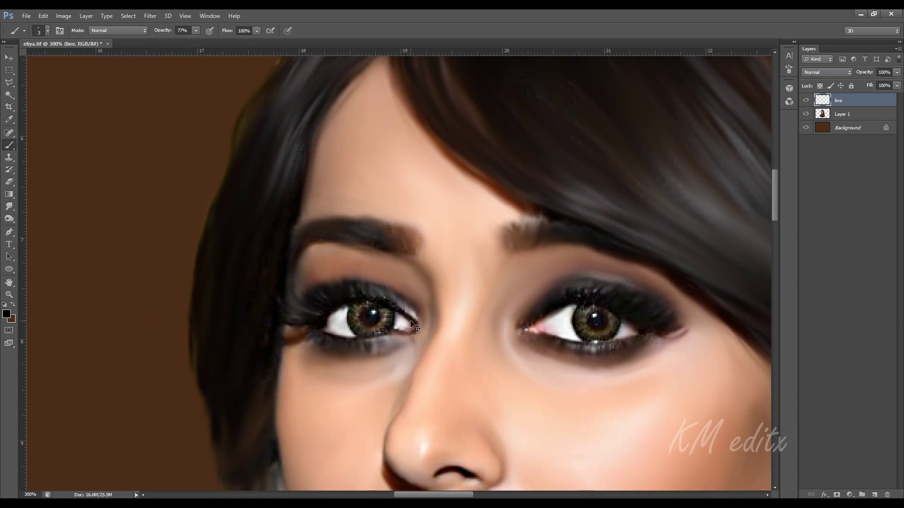
scroll(425, 316, up, 1)
key(bracketleft)
key(bracketright)
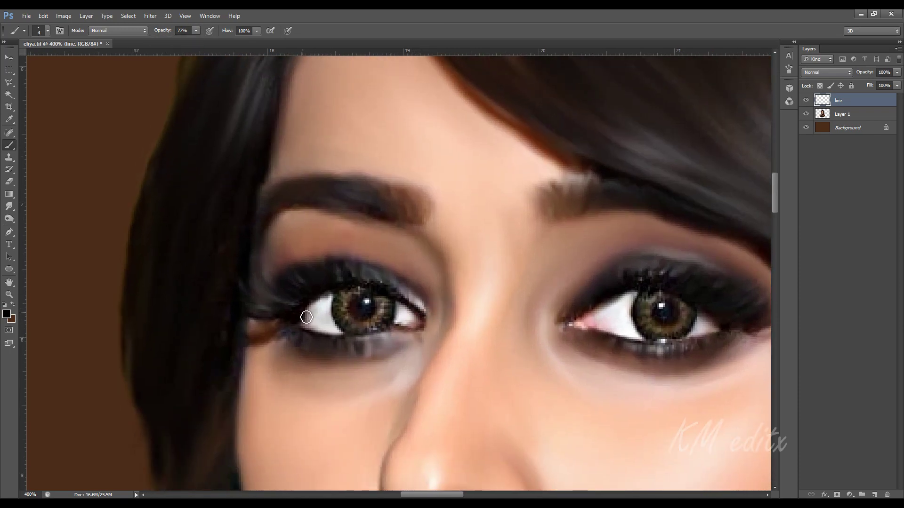
- Paint dark liner around the left eye and along the right eye's lower lashes, smearing the corner tip
mouse_move(378, 288)
mouse_down()
mouse_move(422, 312)
mouse_move(406, 333)
mouse_move(349, 342)
mouse_move(299, 322)
mouse_up()
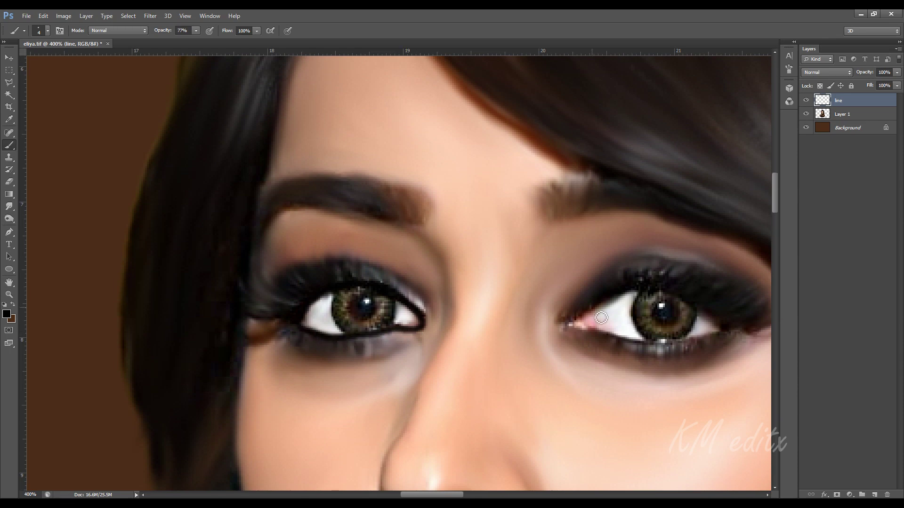
key(ctrl+minus)
key(ctrl+minus)
key(ctrl+plus)
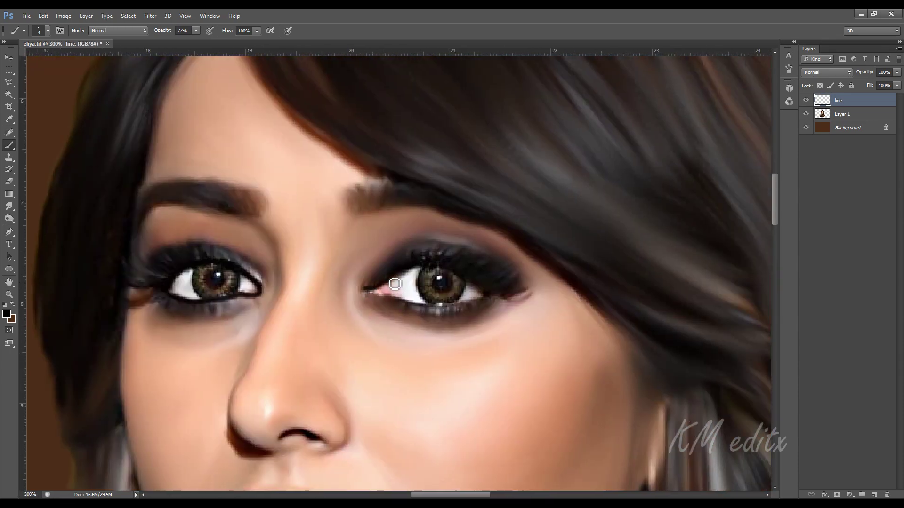
mouse_move(471, 281)
mouse_down()
mouse_move(484, 305)
mouse_move(446, 308)
mouse_move(373, 296)
mouse_up()
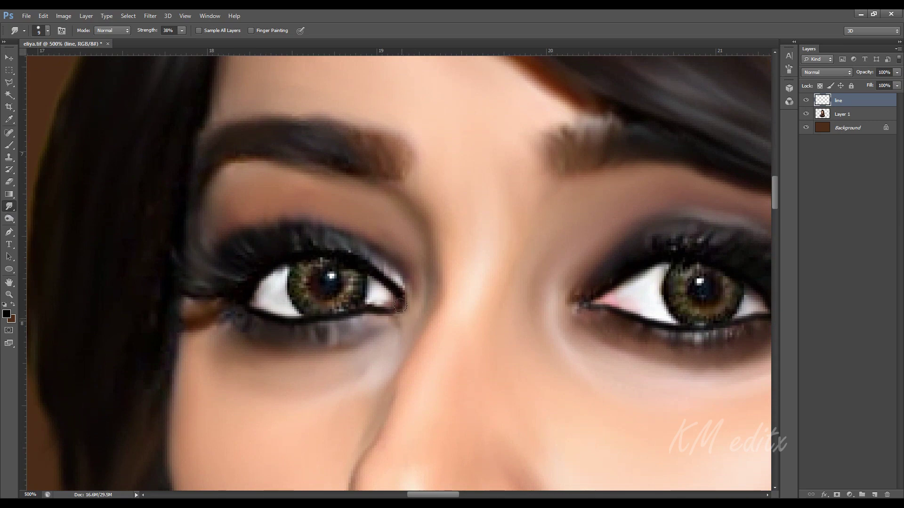
mouse_move(400, 305)
mouse_down()
mouse_move(411, 316)
mouse_move(399, 312)
mouse_up()
scroll(393, 293, down, 5)
scroll(508, 326, up, 4)
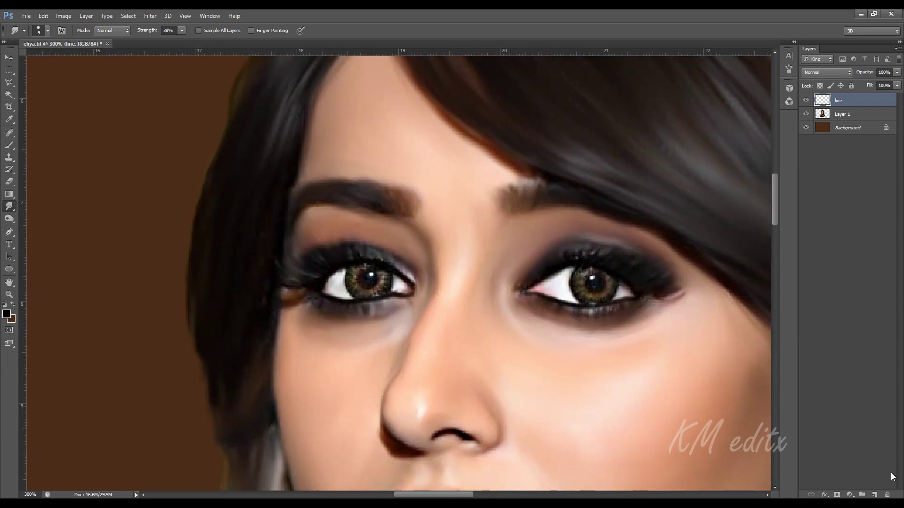
click(874, 494)
- Name the new layer 'hair' and select a thin Brush
double_click(843, 100)
text(hair)
key(Return)
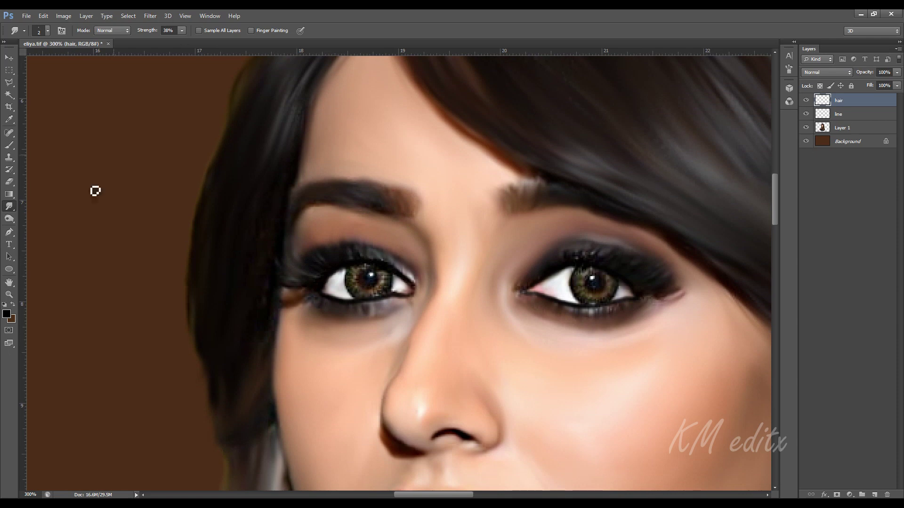
click(9, 144)
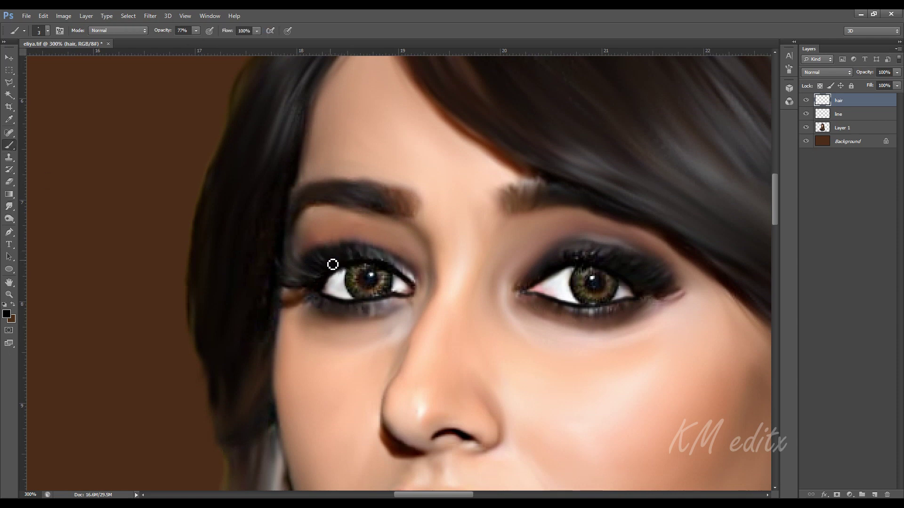
key(bracketleft)
- Paint fine eyelashes above both eyes, a liner wing and a lower lash line on the right eye
mouse_move(329, 256)
mouse_down()
mouse_move(323, 240)
mouse_move(298, 248)
mouse_up()
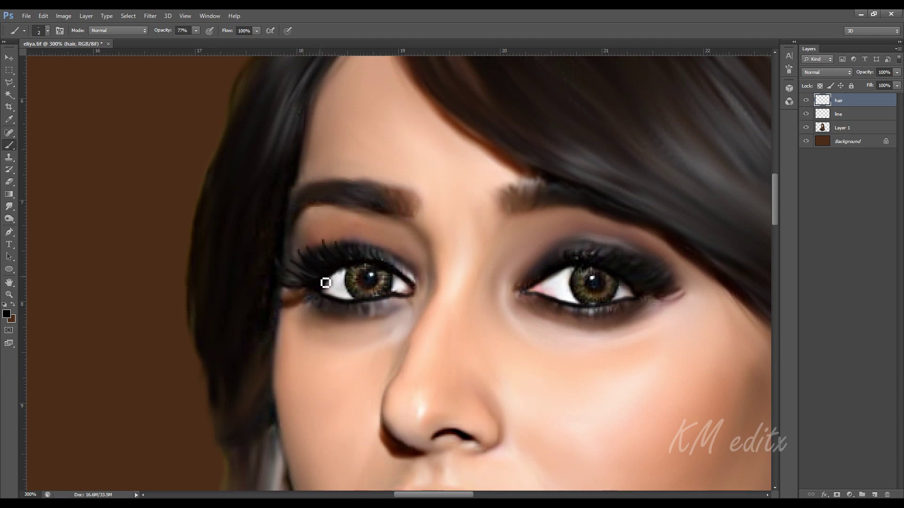
drag(329, 294, 313, 264)
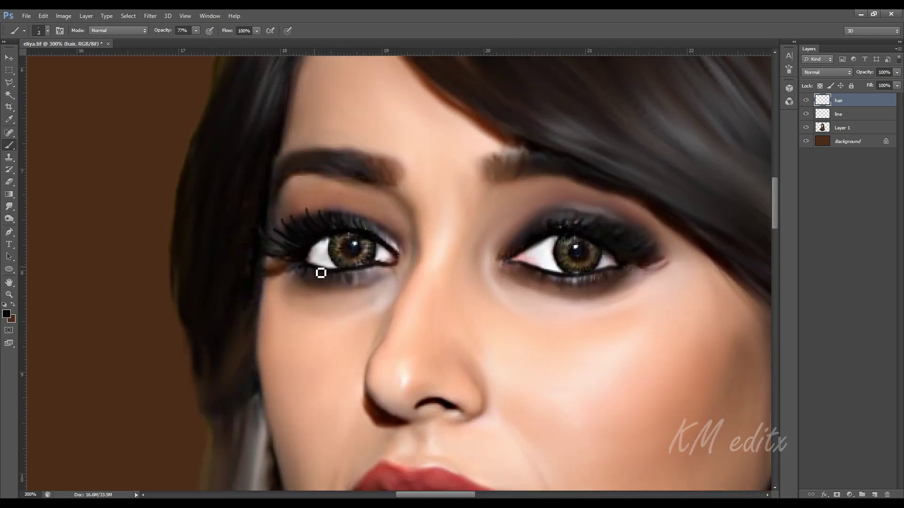
drag(492, 258, 220, 287)
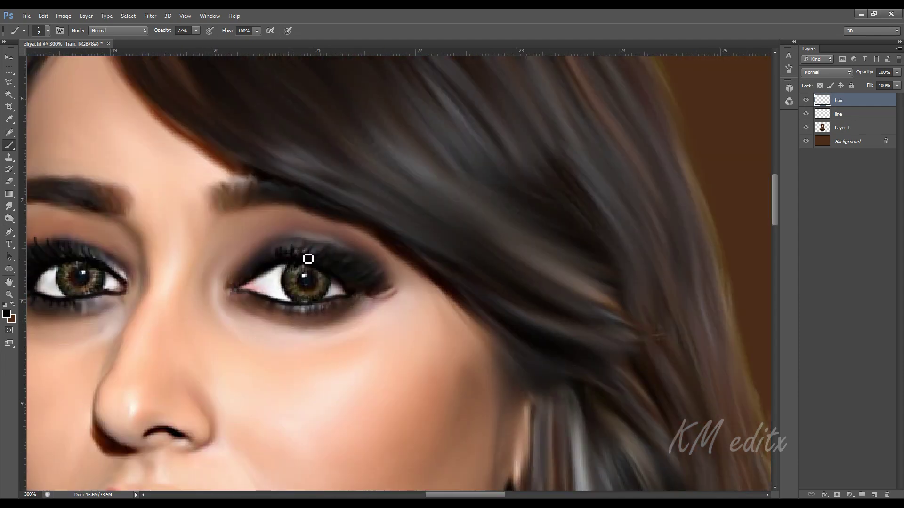
drag(308, 259, 312, 242)
drag(365, 284, 391, 284)
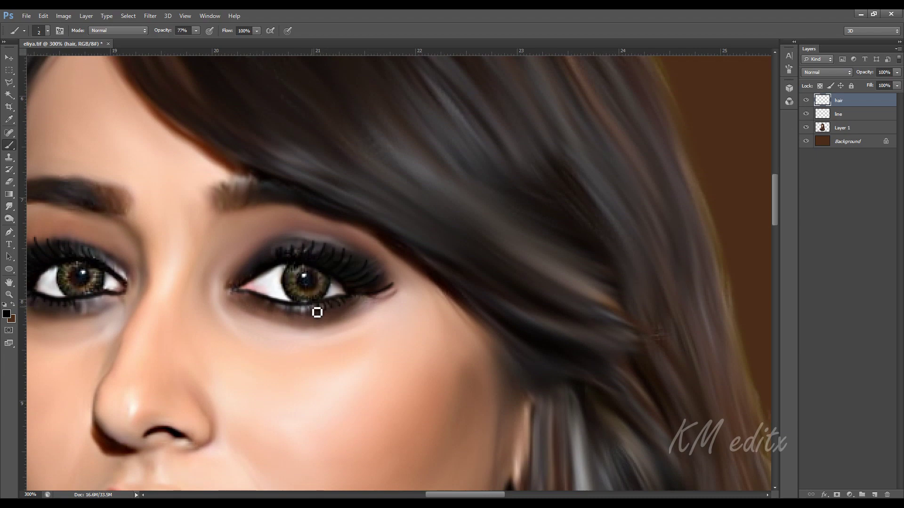
drag(317, 312, 276, 306)
key(ctrl+1)
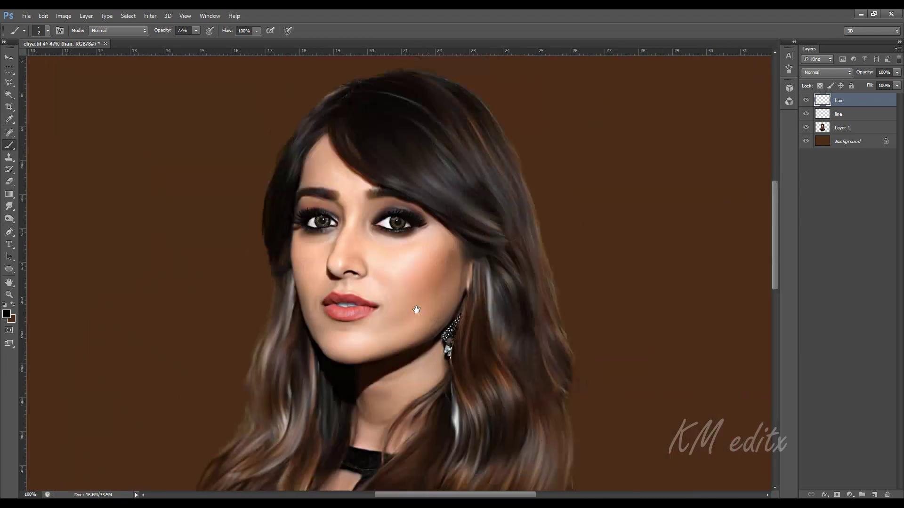
key(ctrl+plus)
key(ctrl+plus)
- Sample dark brown 3a2519 from the hair as the foreground colour and pan to the crown
click(6, 314)
click(313, 196)
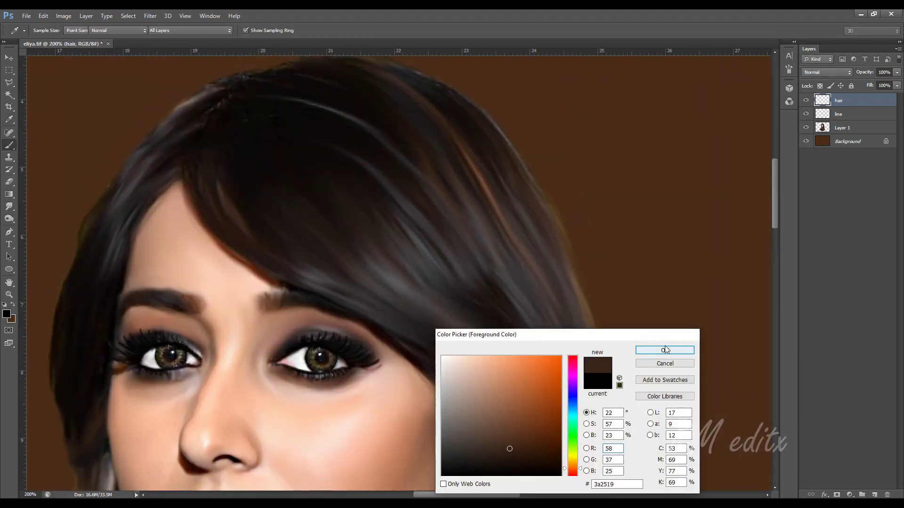
click(665, 350)
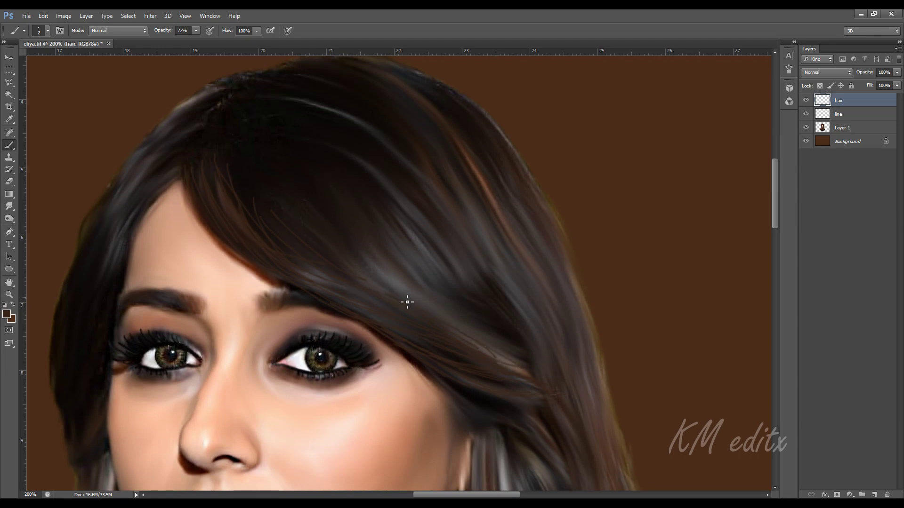
scroll(310, 233, up, 3)
scroll(416, 231, down, 5)
scroll(416, 232, right, 4)
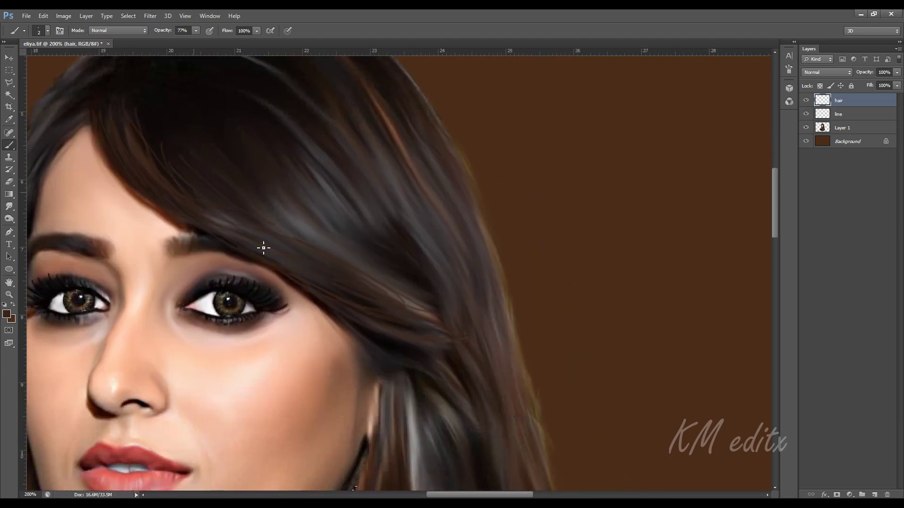
drag(232, 228, 358, 288)
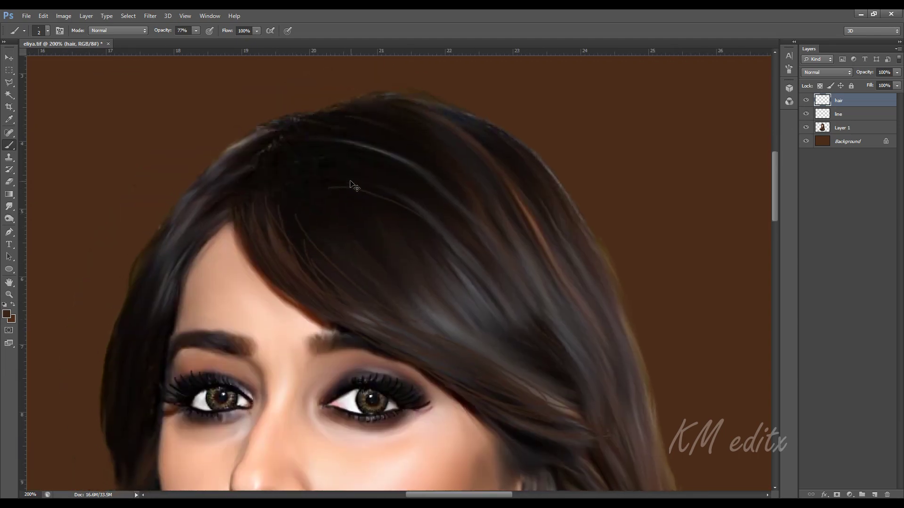
drag(351, 184, 515, 286)
- On Layer 1, smudge the light strand, the orange right-edge highlight and the crown outline smoother
key(r)
key(alt+bracketleft)
key(alt+bracketleft)
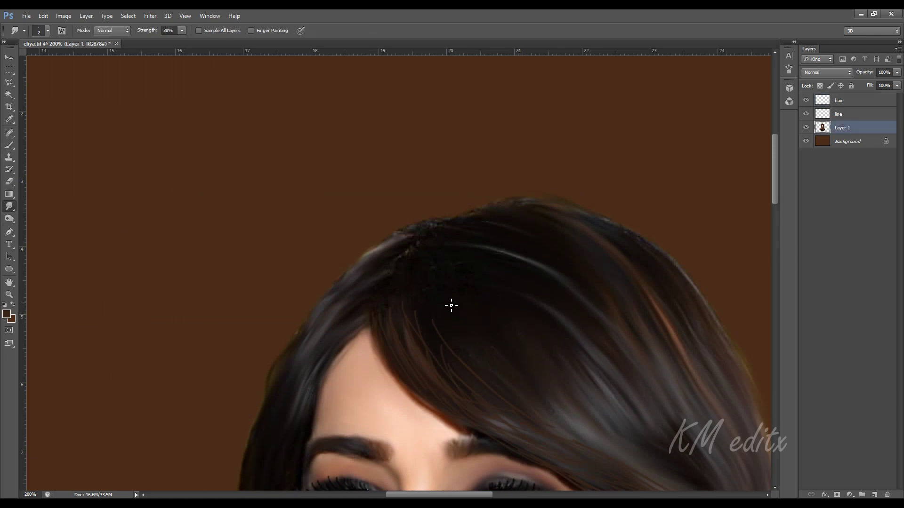
drag(472, 275, 527, 254)
key(bracketleft)
key(bracketleft)
drag(652, 248, 686, 333)
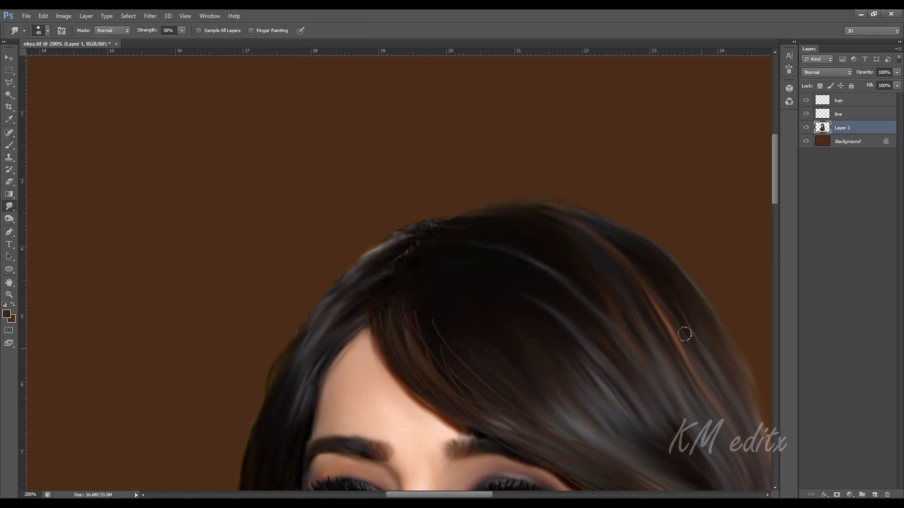
key(bracketleft)
key(bracketleft)
key(bracketleft)
mouse_move(457, 226)
mouse_down()
mouse_move(408, 233)
mouse_move(323, 295)
mouse_up()
key(bracketright)
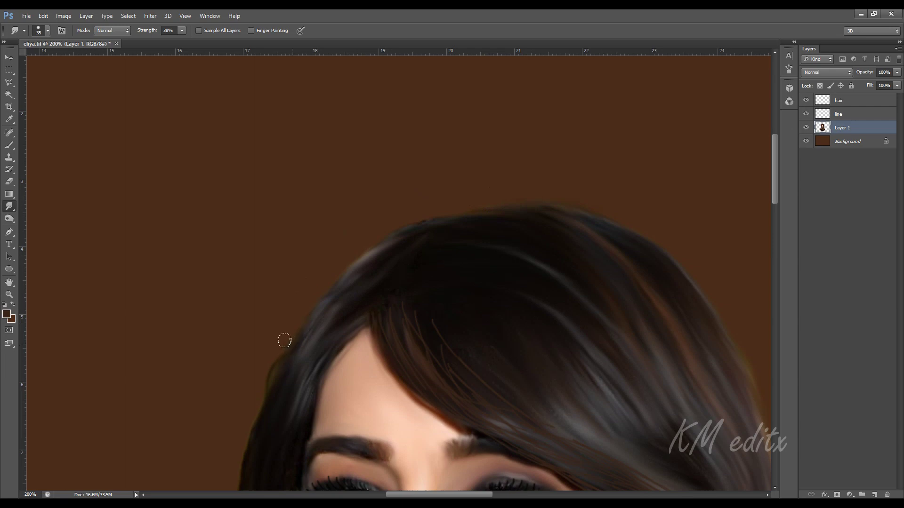
- Switch to the Brush on the hair layer and frame the top of the hair
click(9, 145)
drag(477, 237, 412, 351)
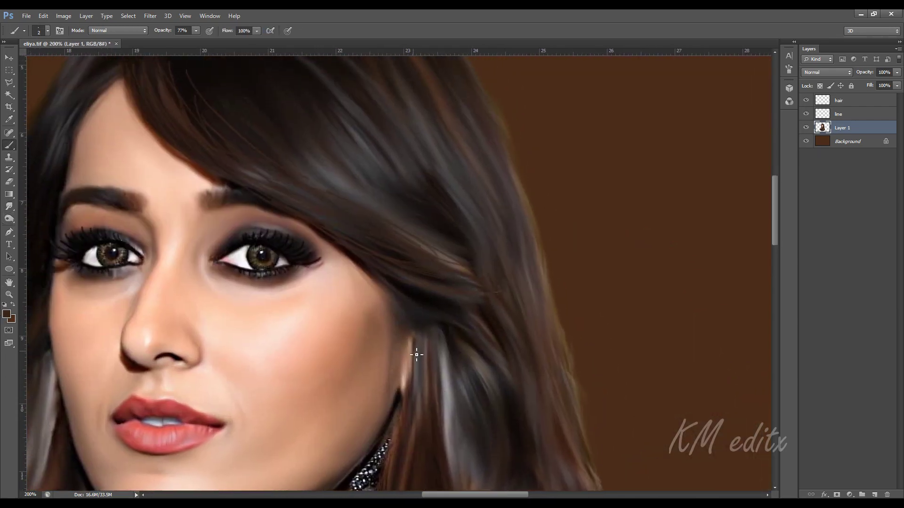
drag(417, 355, 444, 256)
key(alt+bracketright)
key(alt+bracketright)
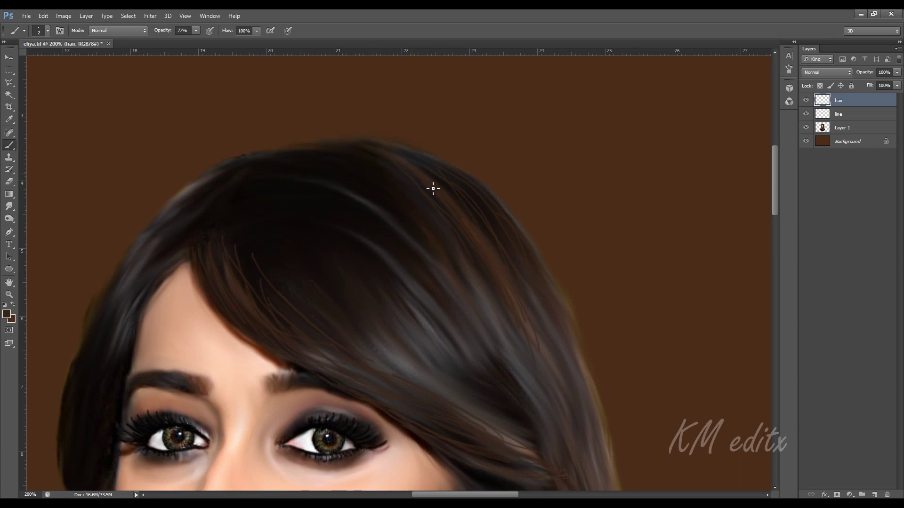
- Sample a dark colour from the hair as the foreground colour
scroll(414, 170, down, 5)
scroll(424, 179, right, 3)
scroll(480, 402, up, 5)
scroll(480, 401, left, 3)
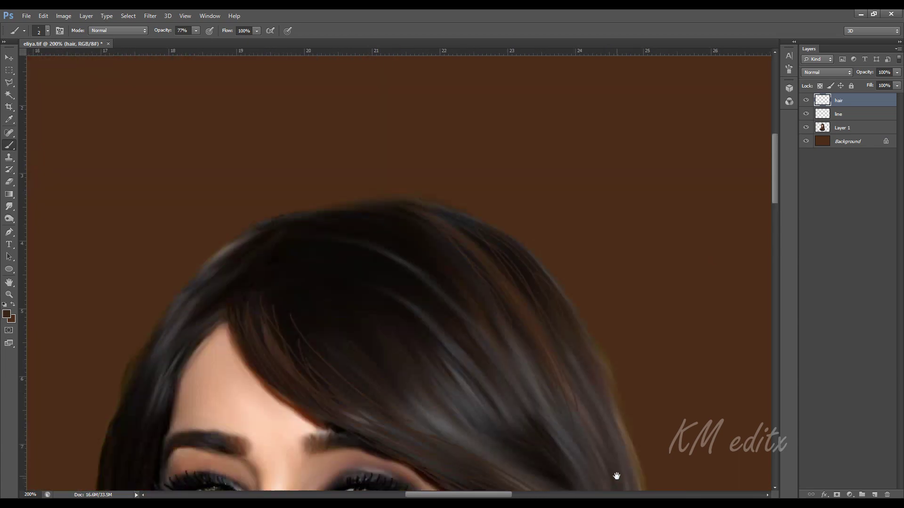
scroll(51, 326, down, 2)
click(7, 314)
click(367, 205)
click(664, 350)
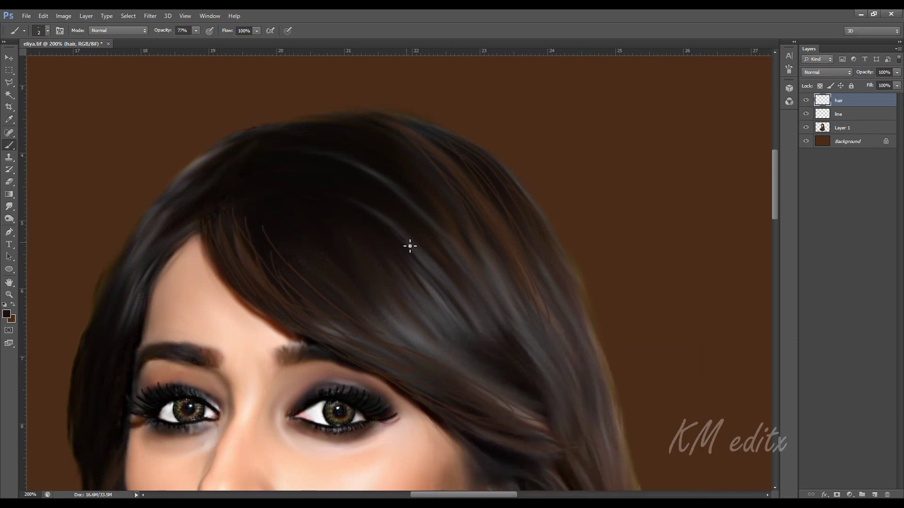
- Resample near-black 1f1a19 and paint thin dark strands diagonally across the hair
key(b)
click(7, 314)
click(375, 202)
click(662, 351)
mouse_move(461, 299)
mouse_down()
mouse_move(490, 332)
mouse_move(461, 231)
mouse_up()
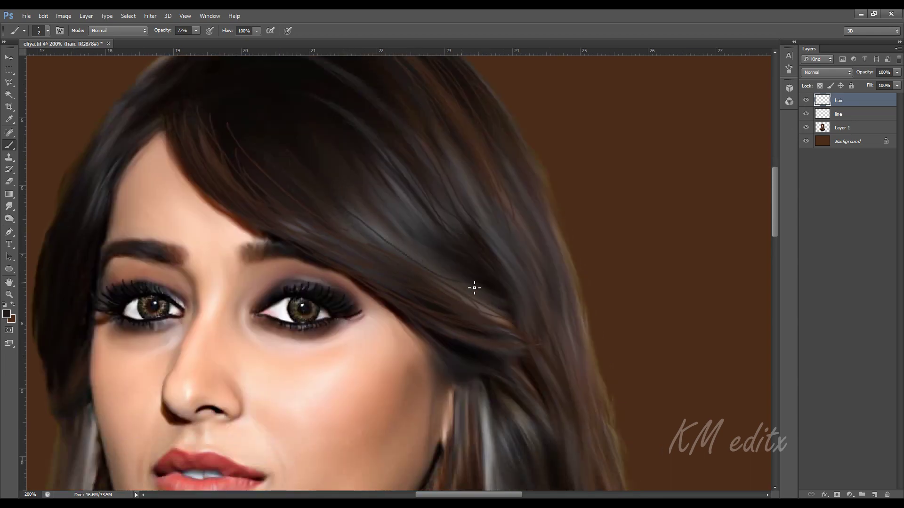
drag(372, 215, 484, 313)
drag(438, 288, 499, 318)
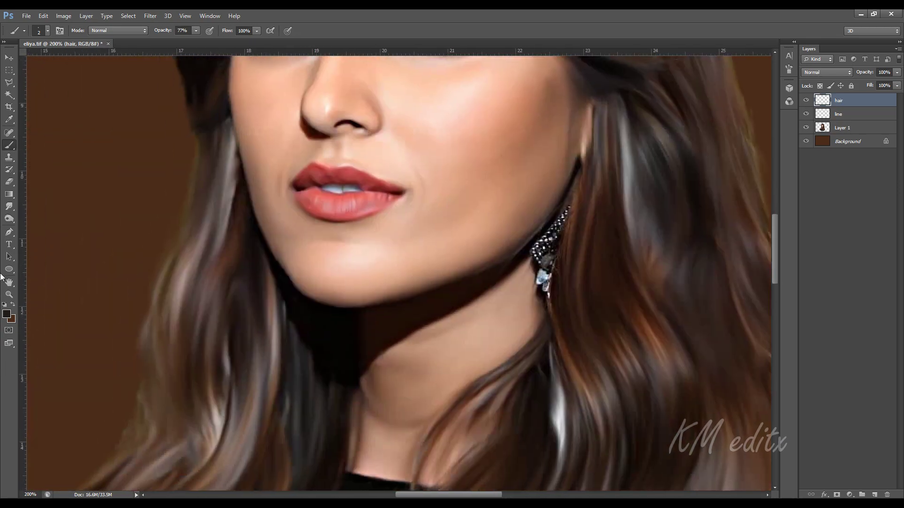
- Set the foreground colour to a warm hair brown (634e34) for painting
click(6, 313)
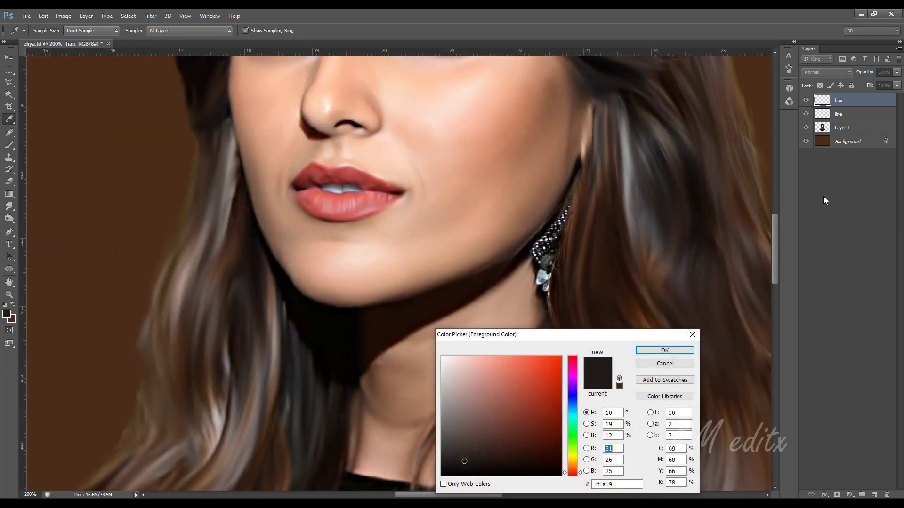
click(770, 148)
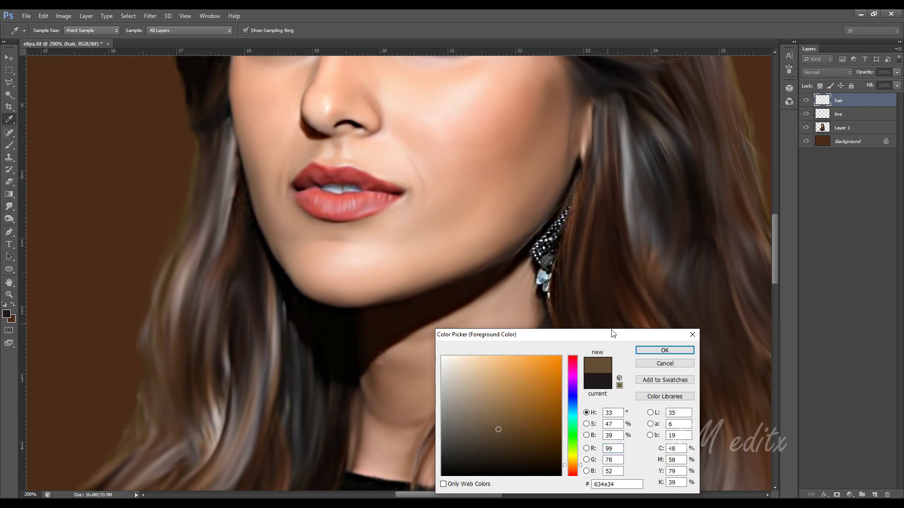
key(Return)
click(9, 145)
- Paint brown over stray strands above the crown and along the right hair edge
mouse_move(162, 401)
mouse_down()
mouse_move(178, 327)
mouse_move(191, 322)
mouse_up()
scroll(191, 315, up, 5)
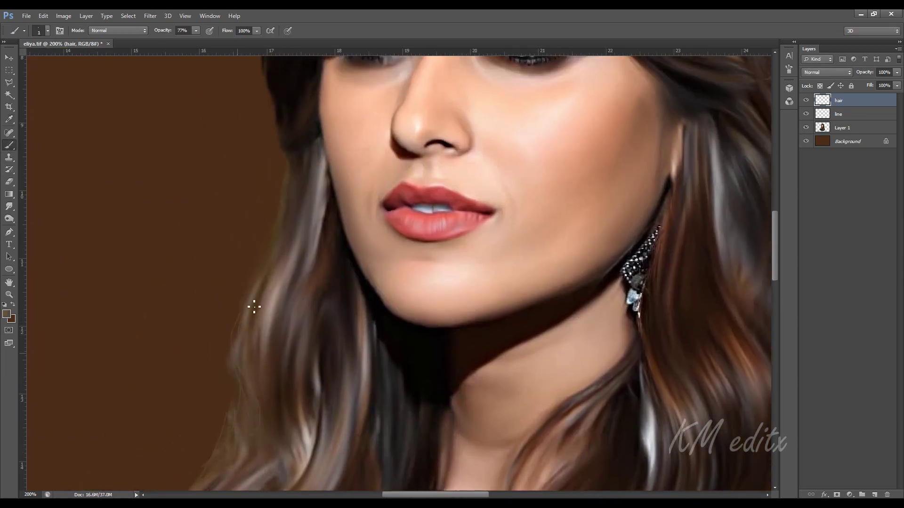
mouse_move(268, 260)
mouse_down()
mouse_move(244, 320)
mouse_move(250, 357)
mouse_move(211, 242)
mouse_up()
drag(216, 120, 291, 369)
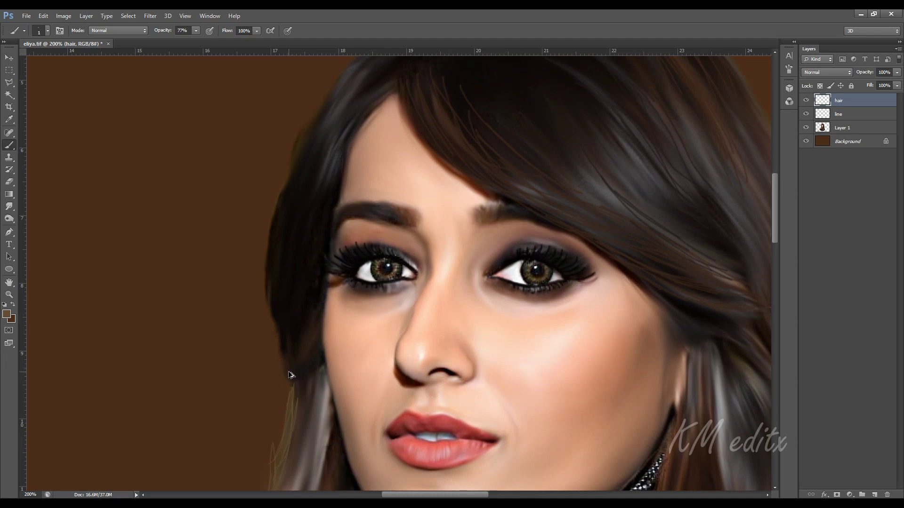
mouse_move(271, 285)
mouse_down()
mouse_move(288, 374)
mouse_move(265, 220)
mouse_move(334, 235)
mouse_up()
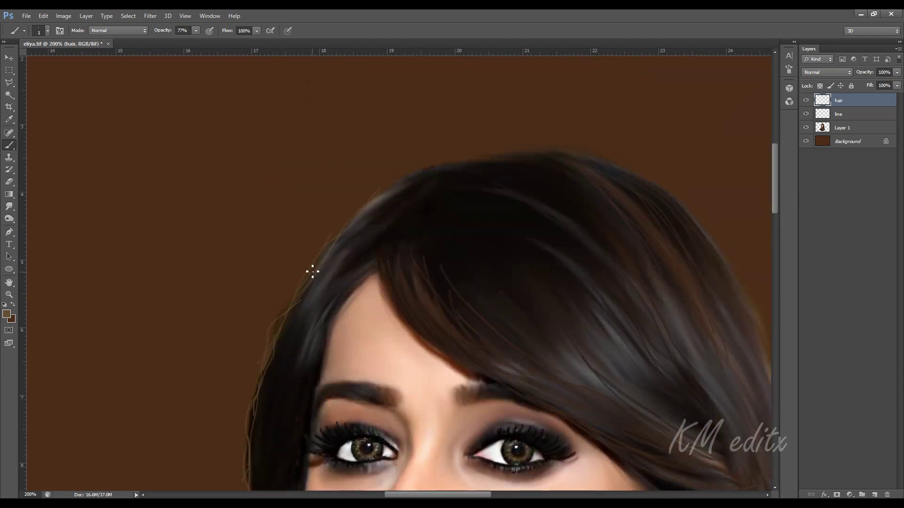
drag(531, 157, 418, 175)
drag(605, 168, 507, 160)
drag(703, 248, 440, 124)
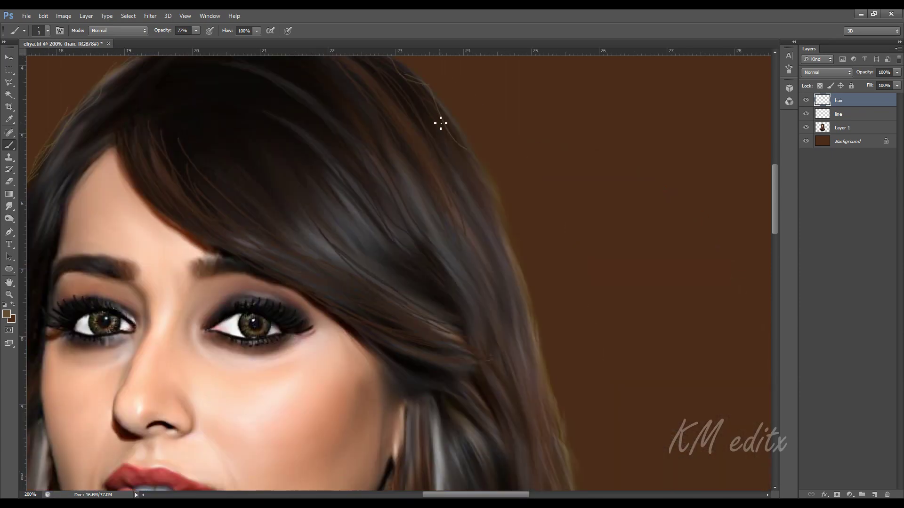
drag(538, 359, 370, 214)
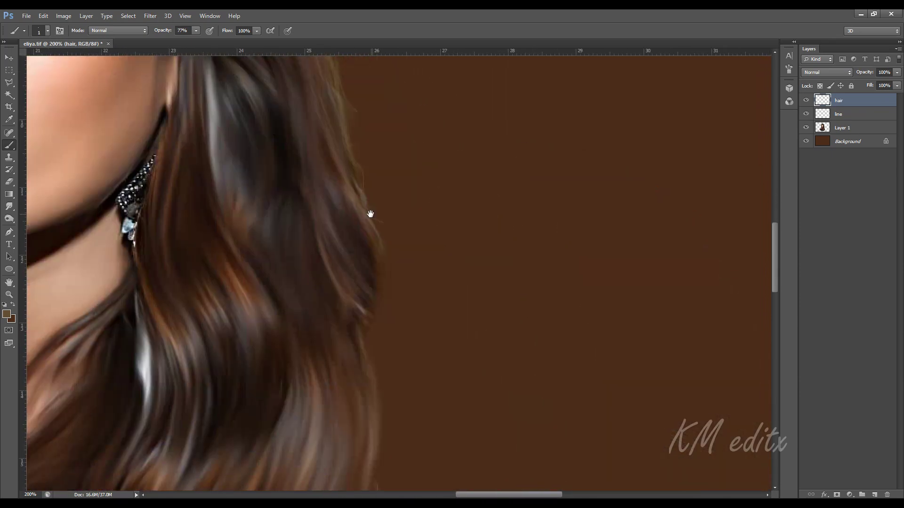
mouse_move(375, 333)
mouse_down()
mouse_move(373, 253)
mouse_move(382, 270)
mouse_up()
drag(387, 361, 385, 259)
drag(356, 192, 382, 267)
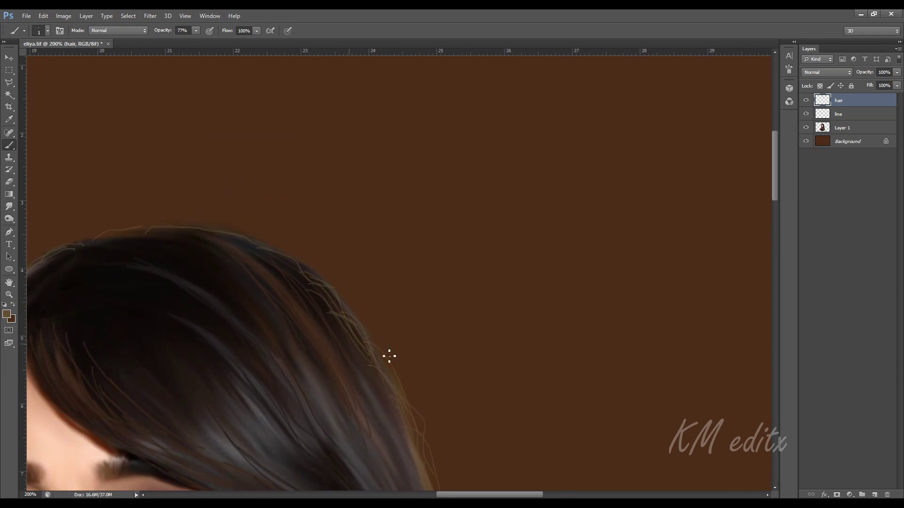
- Add faint light strands near the hairline and along the hair edge
drag(266, 303, 467, 345)
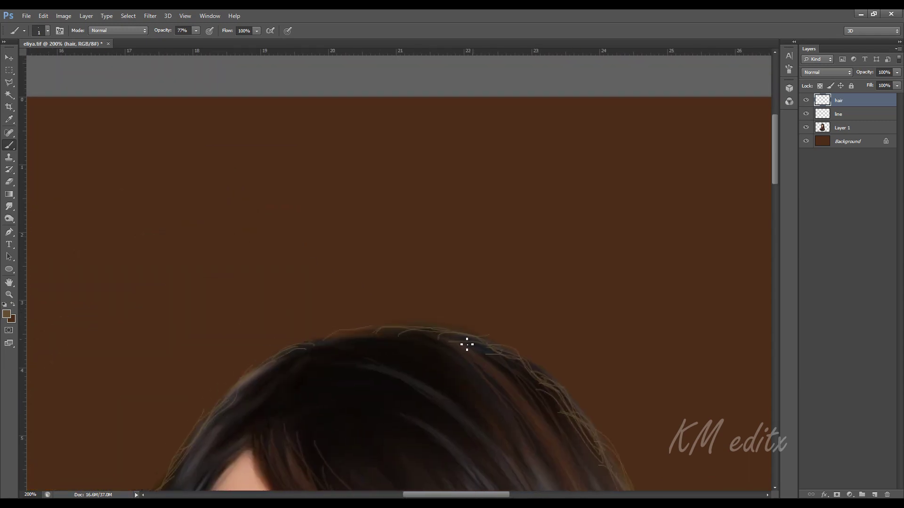
drag(401, 329, 362, 333)
scroll(391, 344, down, 2)
scroll(493, 271, down, 2)
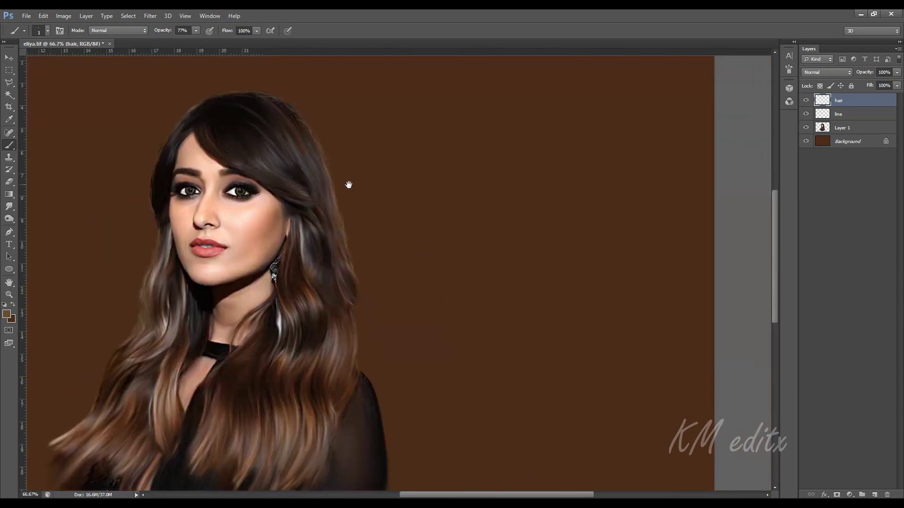
scroll(348, 185, up, 2)
scroll(324, 280, up, 1)
scroll(309, 215, up, 1)
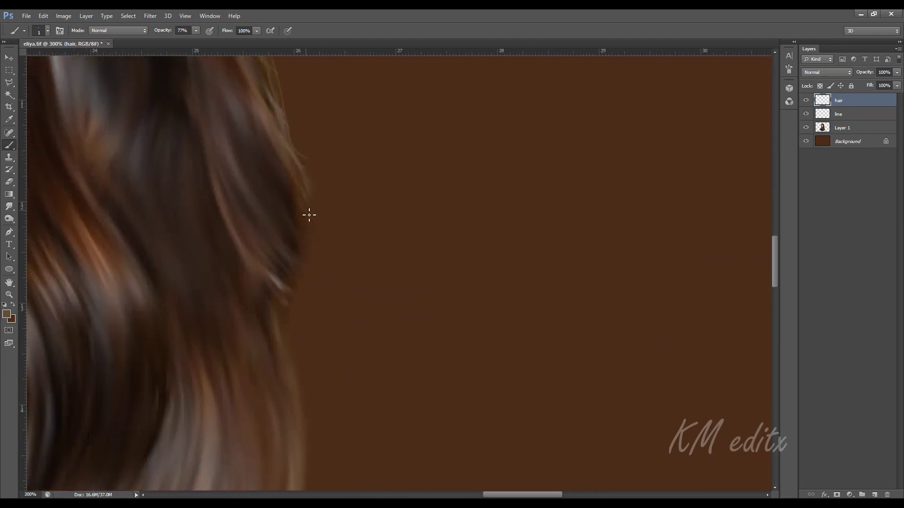
drag(298, 217, 304, 319)
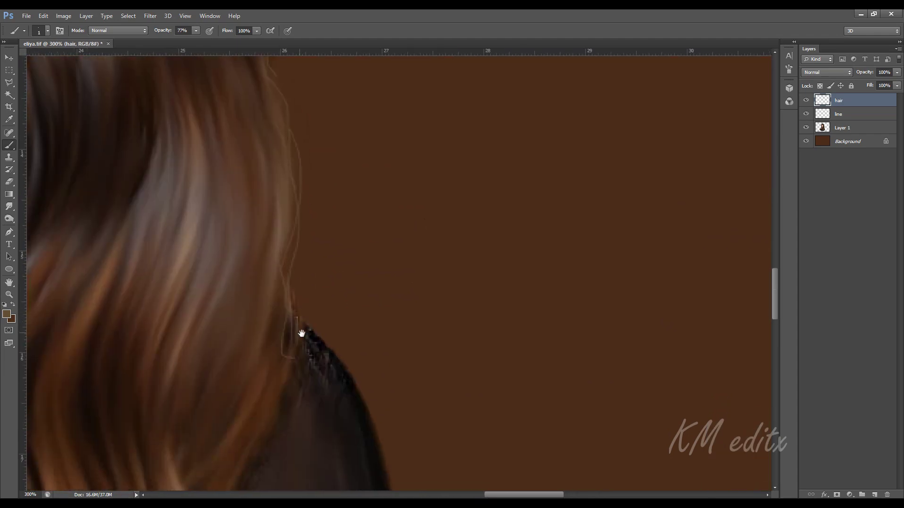
scroll(300, 331, down, 2)
drag(317, 383, 308, 338)
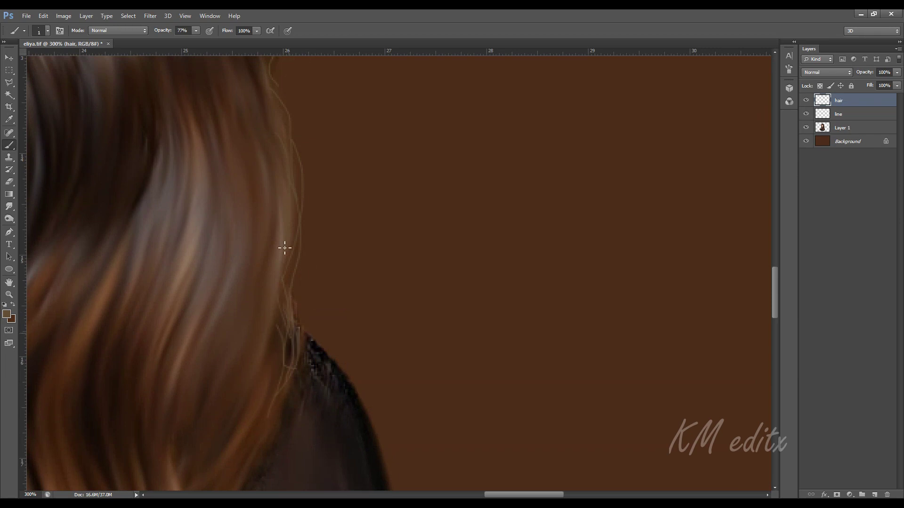
drag(291, 172, 329, 323)
drag(308, 256, 303, 181)
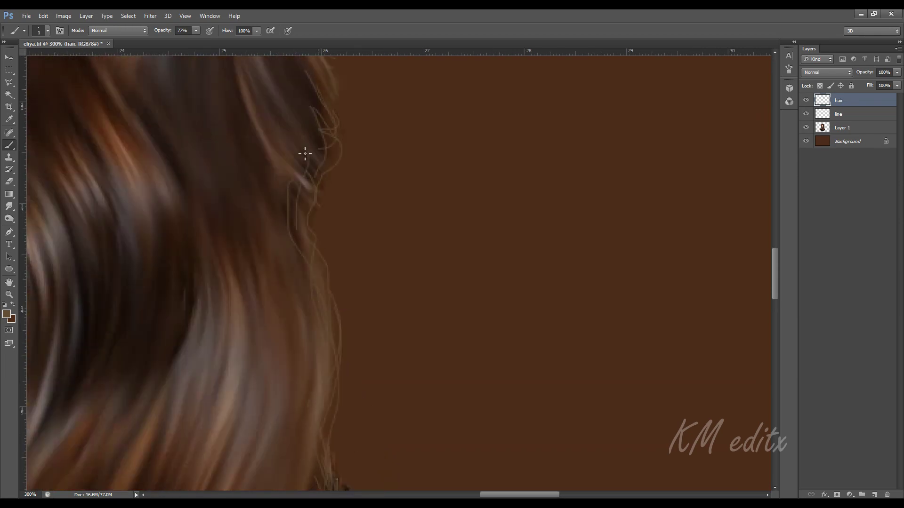
- Paint thin light strands down and across the bangs
key(ctrl+0)
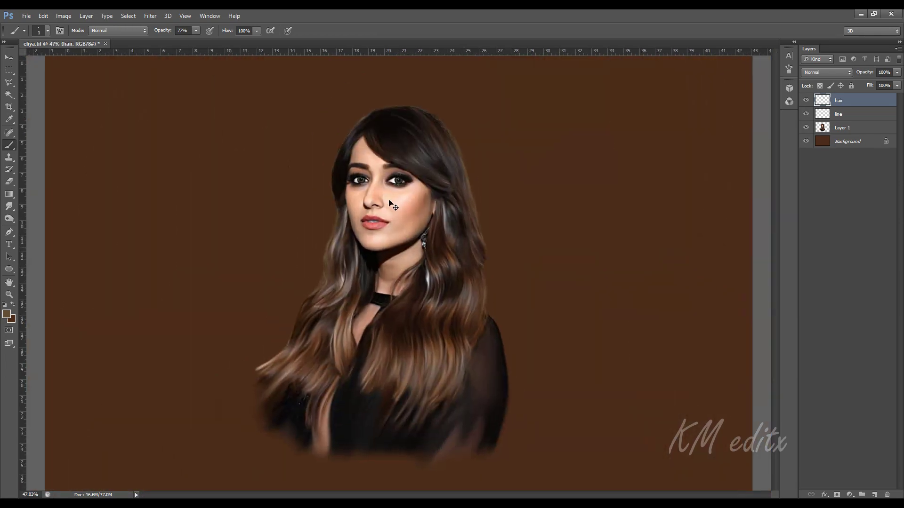
click(455, 290)
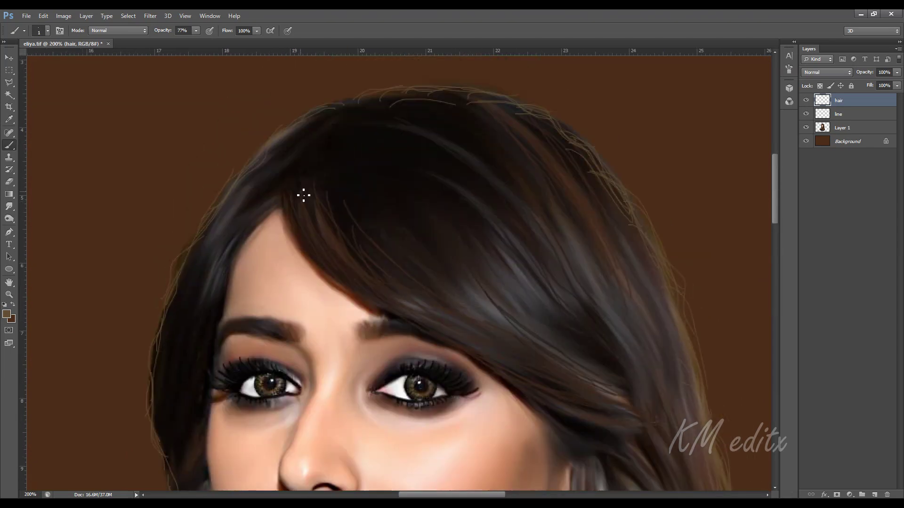
drag(324, 217, 363, 273)
drag(329, 236, 388, 294)
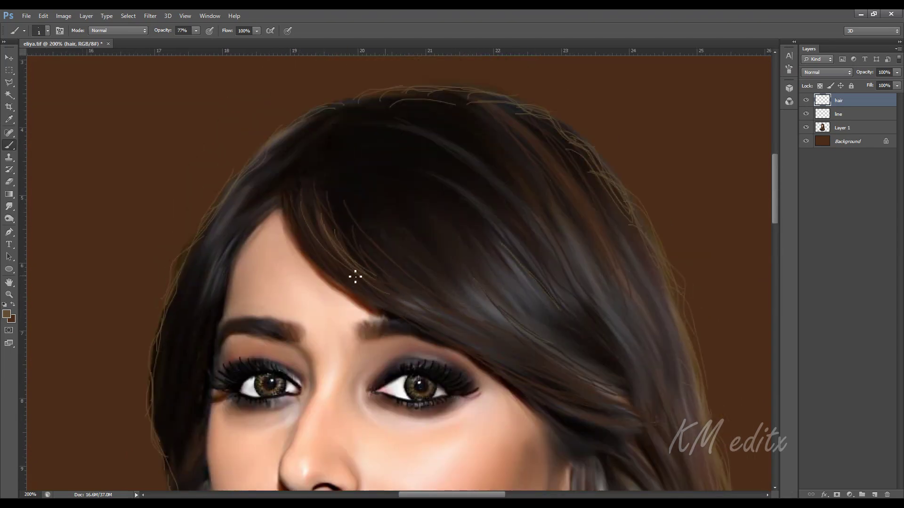
- Add light strands on the left hair and over the shoulder, then fit the portrait on screen
scroll(254, 205, down, 2)
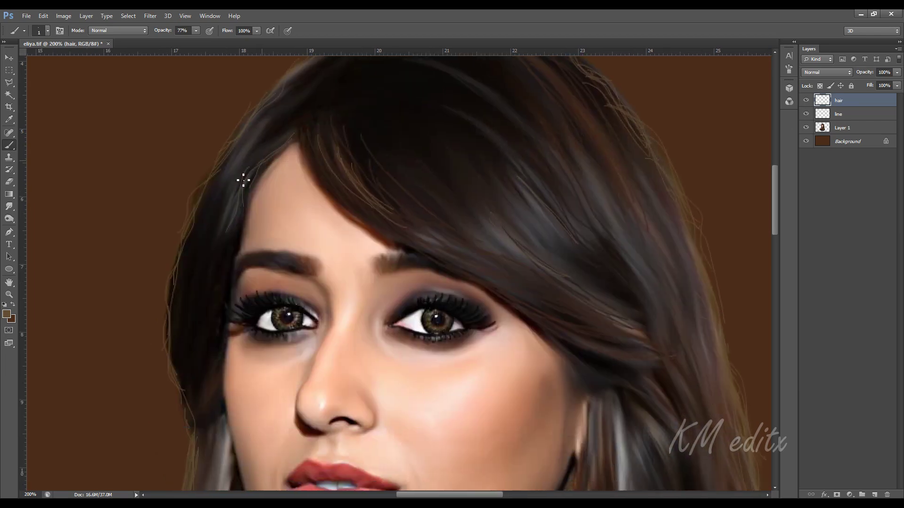
scroll(159, 131, down, 5)
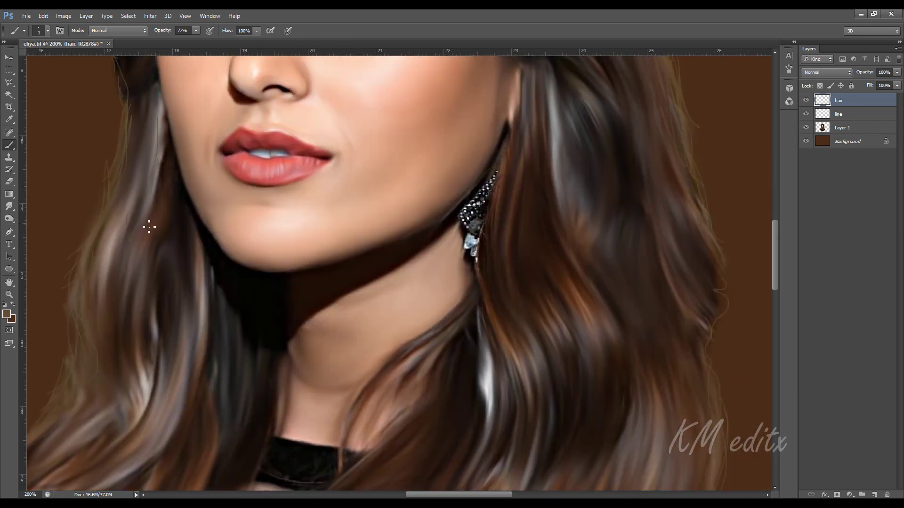
drag(157, 151, 158, 117)
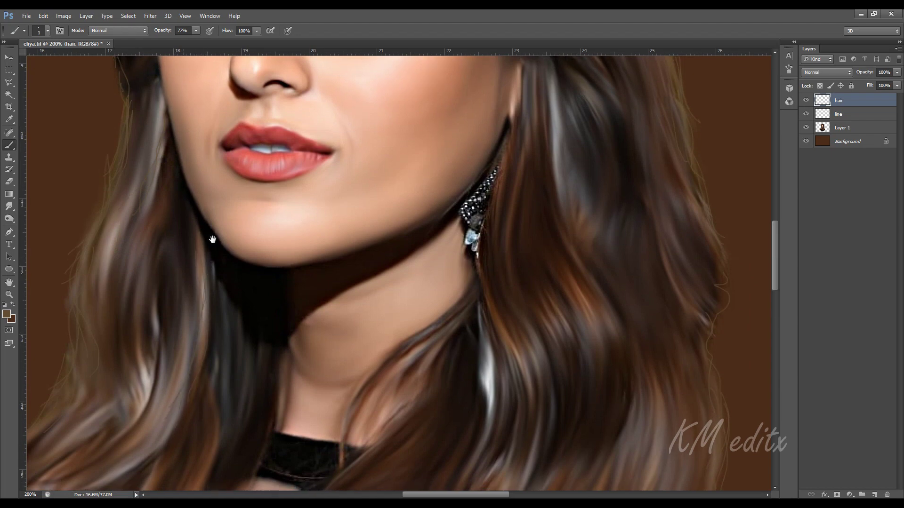
mouse_move(174, 412)
mouse_down()
mouse_move(216, 205)
mouse_move(317, 121)
mouse_up()
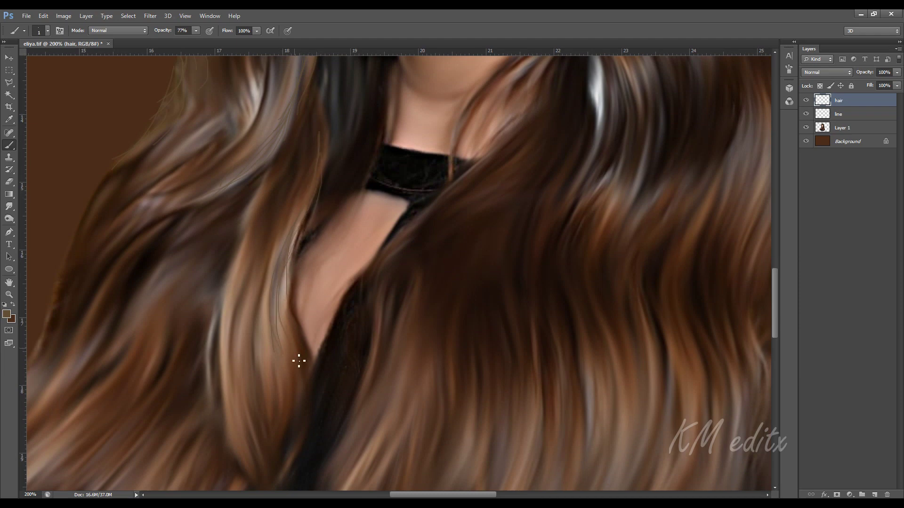
drag(767, 221, 361, 383)
mouse_move(396, 440)
mouse_down()
mouse_move(415, 317)
mouse_move(378, 403)
mouse_move(399, 239)
mouse_up()
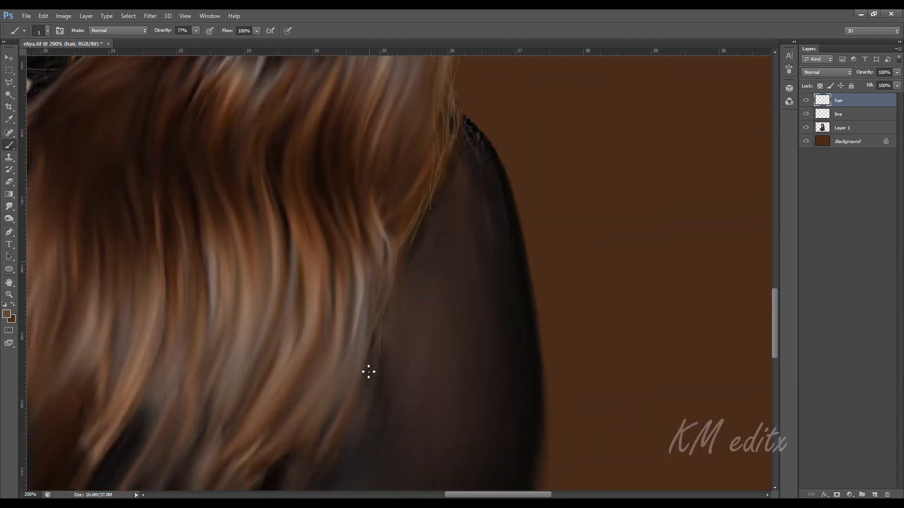
key(ctrl+0)
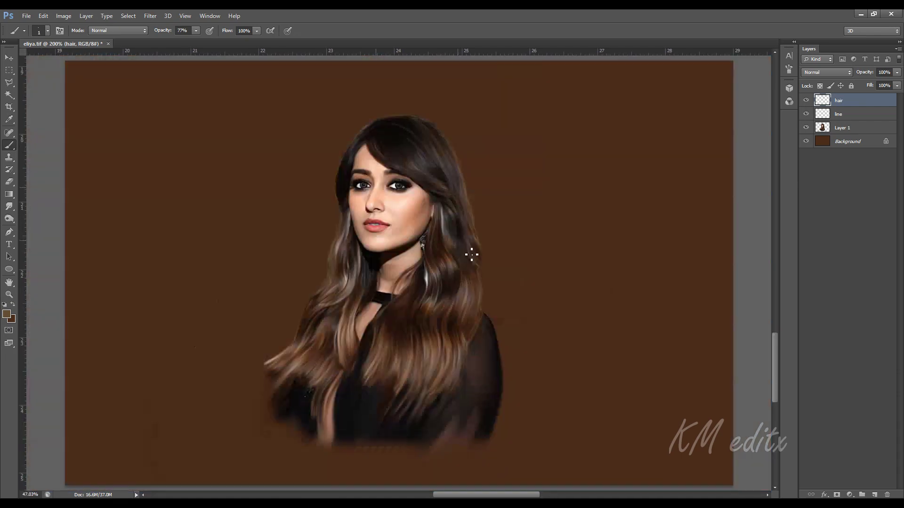
- Merge the hair stroke layers into one layer named E
key(v)
shift+click(847, 127)
right_click(854, 128)
click(848, 336)
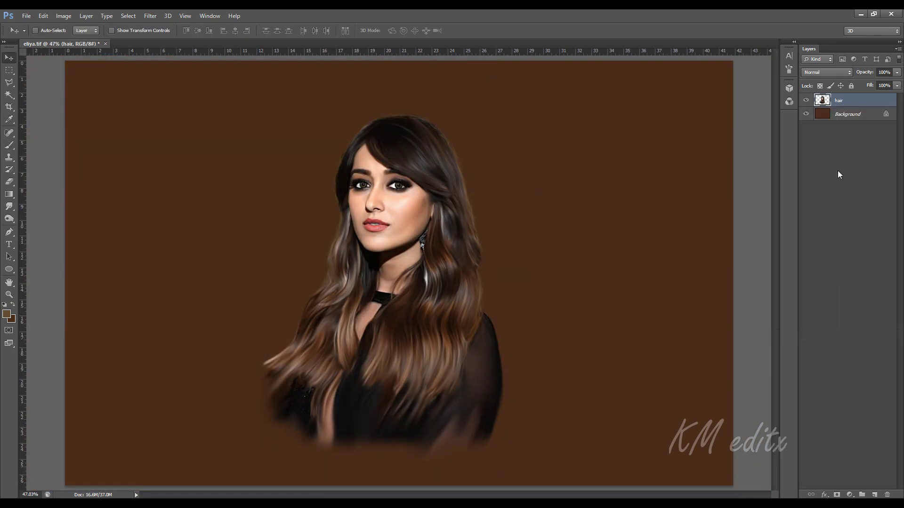
double_click(838, 101)
text(E)
click(848, 114)
key(e)
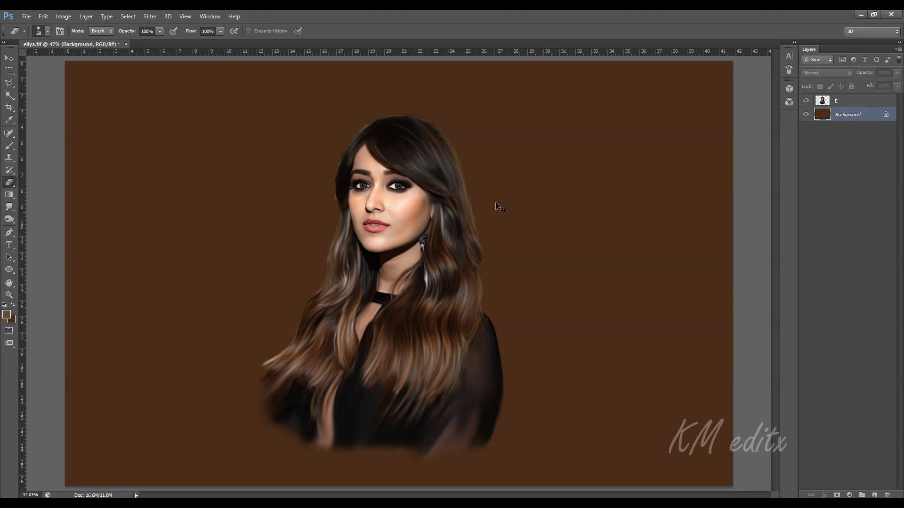
- Add a new empty layer above the Background layer
key(ctrl+minus)
click(847, 100)
key(ctrl+plus)
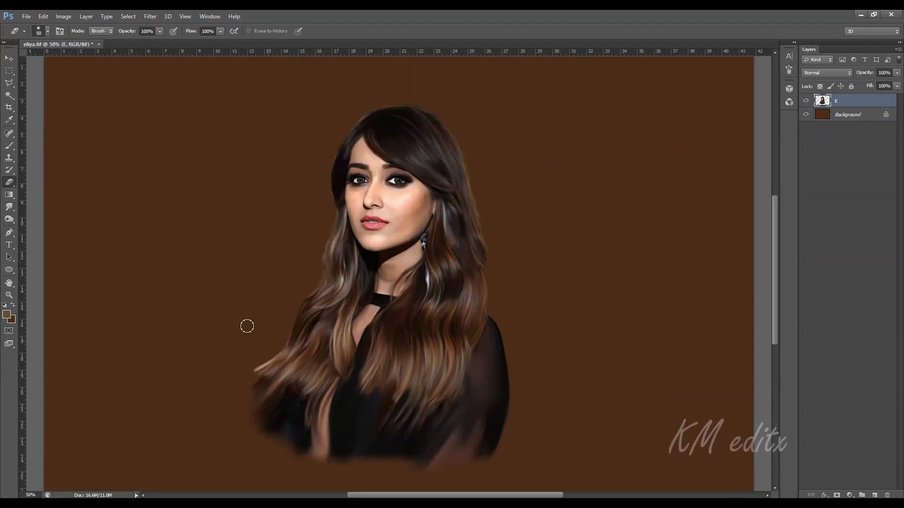
key(b)
click(852, 116)
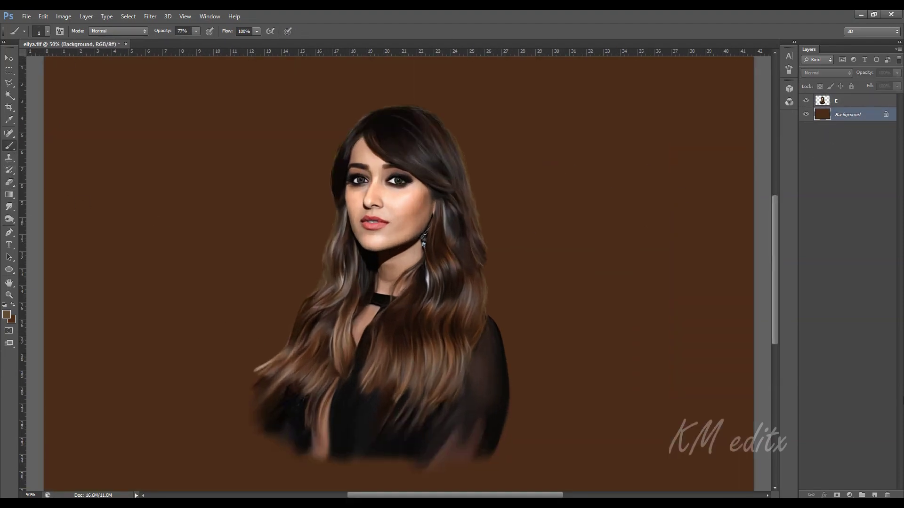
click(874, 495)
click(6, 315)
- Set a blue foreground colour and choose a large textured cloud brush
drag(571, 466, 580, 405)
click(664, 350)
right_click(532, 258)
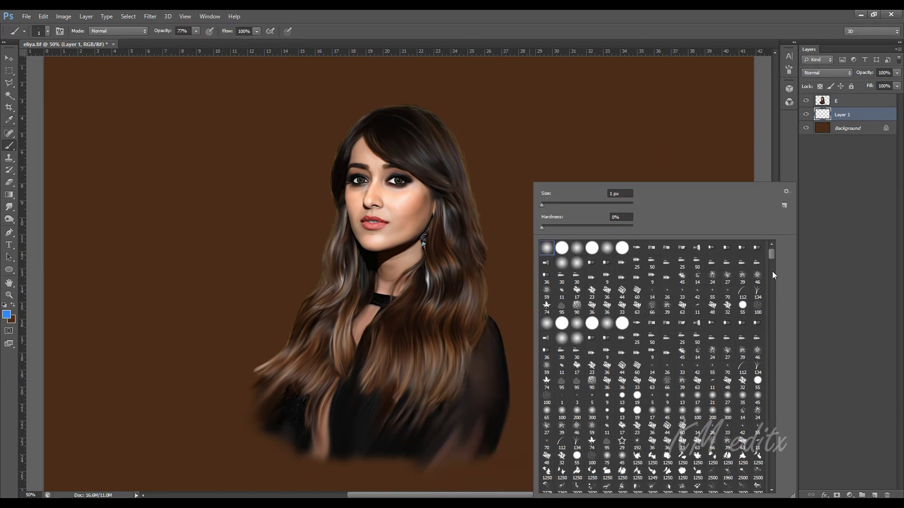
double_click(757, 413)
click(573, 213)
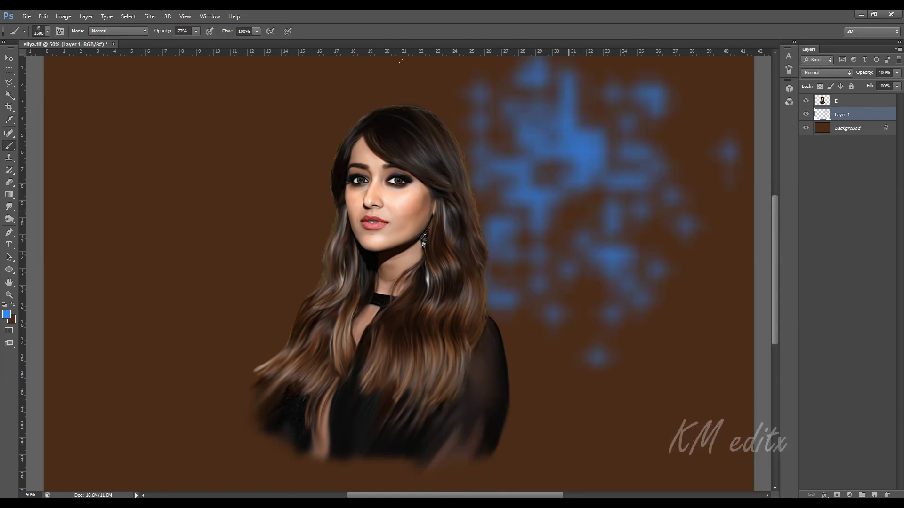
key(ctrl+z)
right_click(761, 461)
double_click(781, 473)
- Test blue dabs and lower the brush opacity to 29%
click(565, 232)
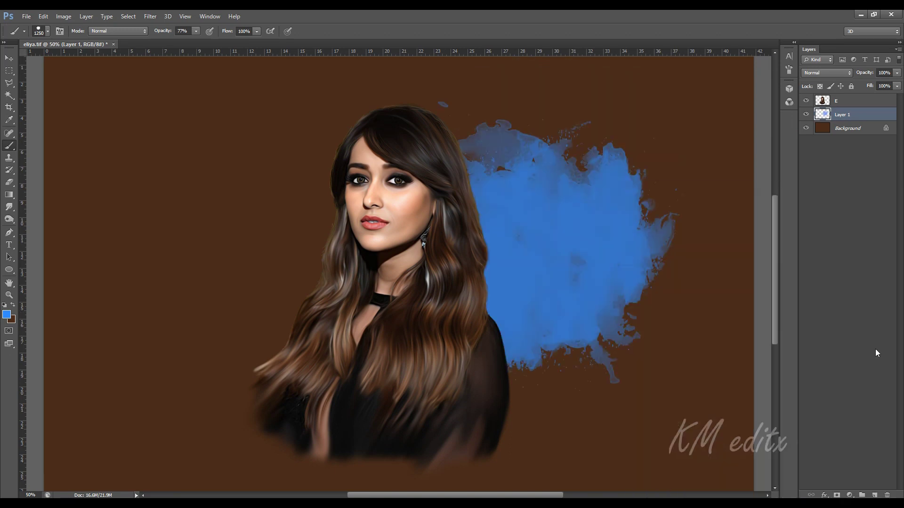
key(ctrl+z)
click(389, 230)
key(ctrl+z)
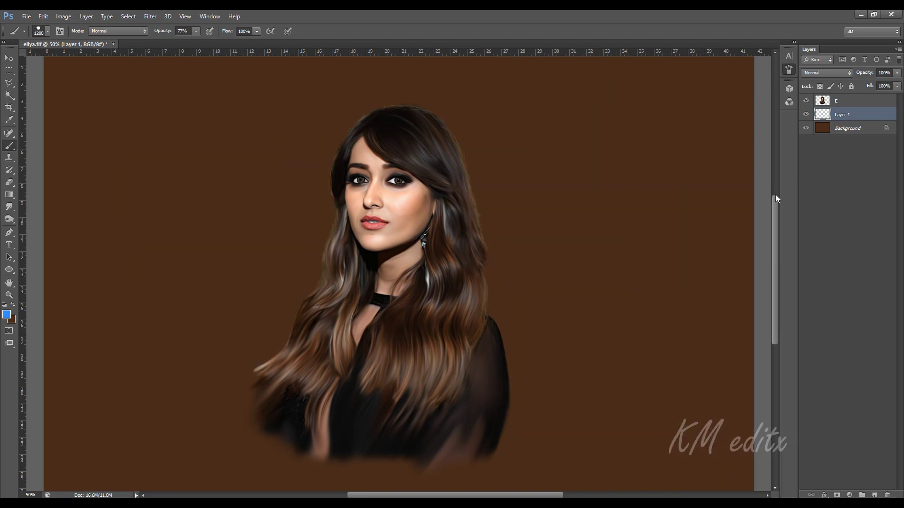
key(F5)
click(320, 212)
key(ctrl+z)
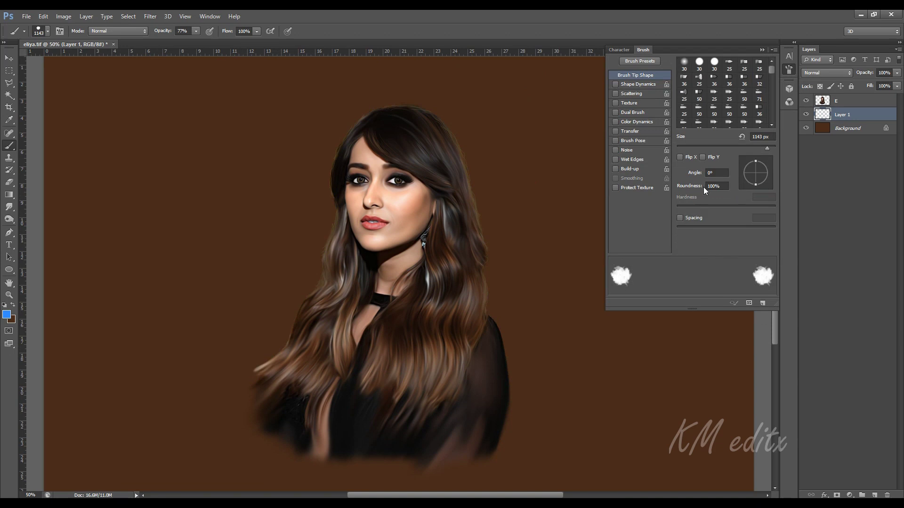
drag(195, 31, 185, 37)
click(207, 211)
key(F5)
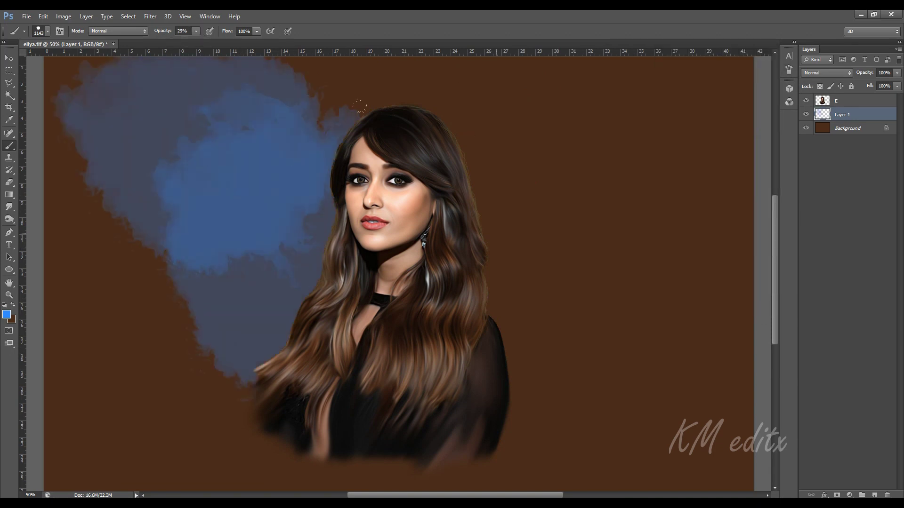
- Dab soft blue cloud strokes across the top, sides and bottom of the background
click(520, 254)
drag(268, 372, 405, 362)
drag(553, 296, 570, 384)
click(449, 141)
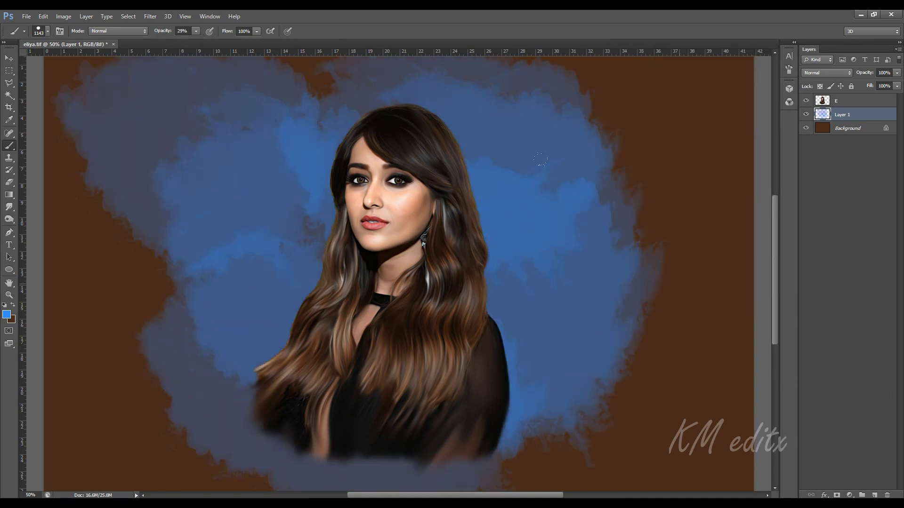
click(620, 297)
click(482, 466)
click(188, 316)
click(6, 314)
- Switch the colour to yellow (hue 60) and dab it over the blue clouds
double_click(612, 413)
text(60)
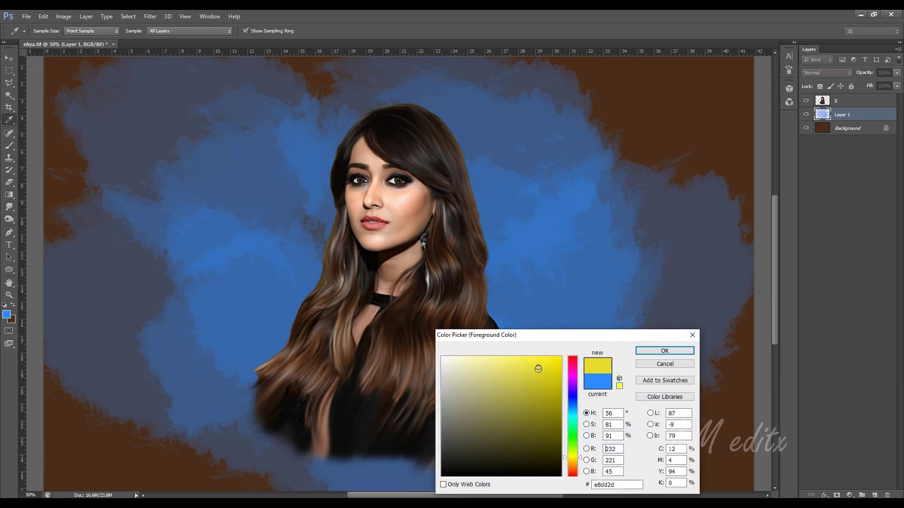
click(664, 351)
drag(141, 117, 205, 148)
click(287, 325)
click(584, 292)
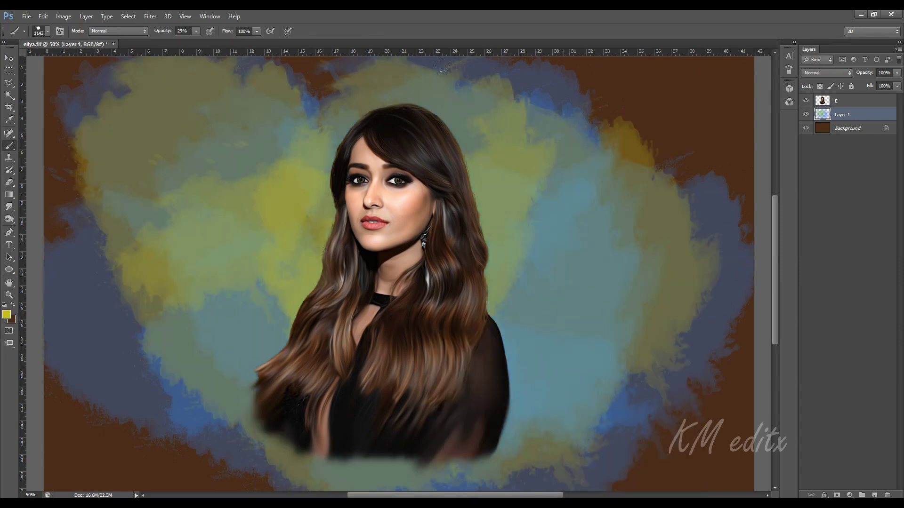
click(591, 179)
click(602, 322)
click(215, 363)
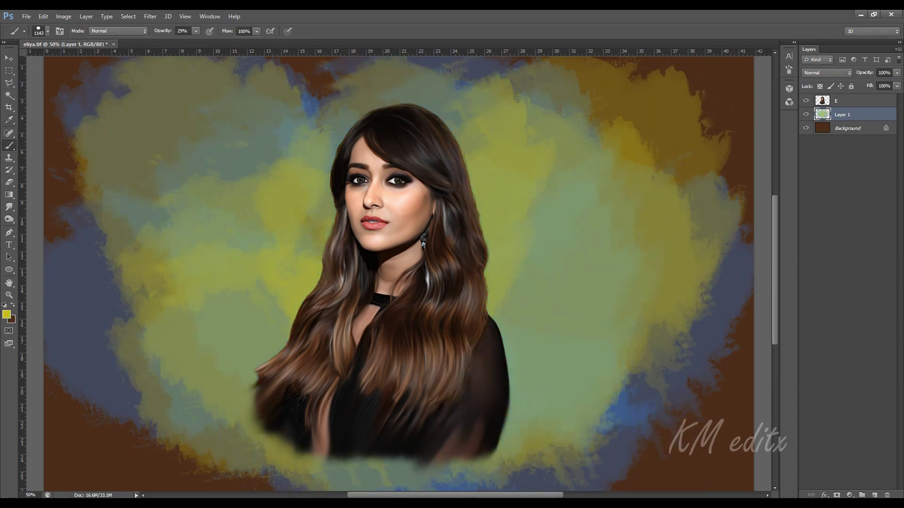
- On a new layer, paint dark brown strokes behind the head and around the portrait
click(874, 495)
click(6, 314)
drag(573, 456, 572, 466)
click(537, 426)
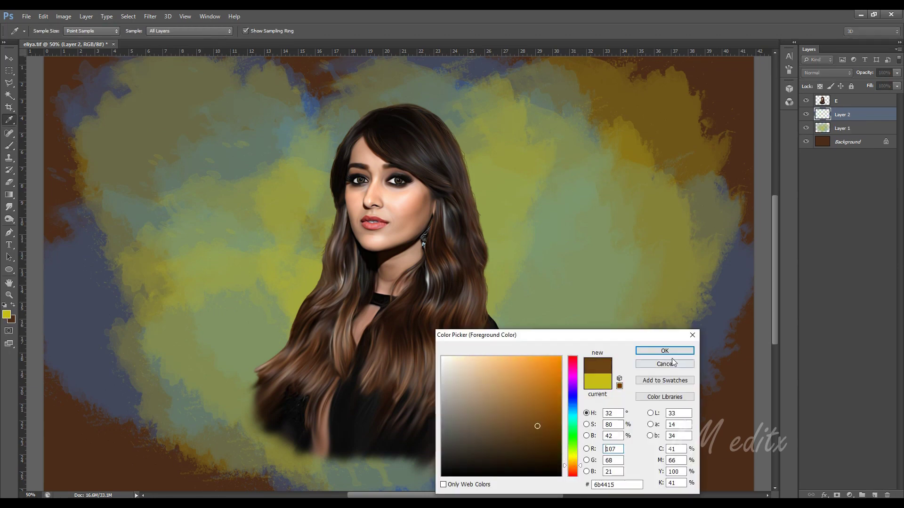
click(672, 353)
key(b)
drag(348, 117, 236, 292)
drag(255, 94, 150, 283)
drag(330, 132, 517, 306)
drag(612, 118, 280, 206)
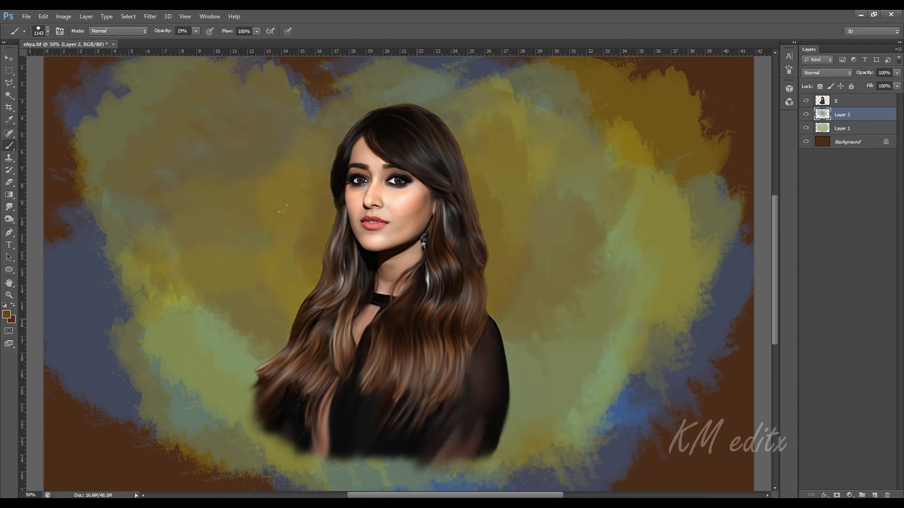
- Darken the background left of the face and around the hair with a deeper brown
click(6, 315)
click(537, 425)
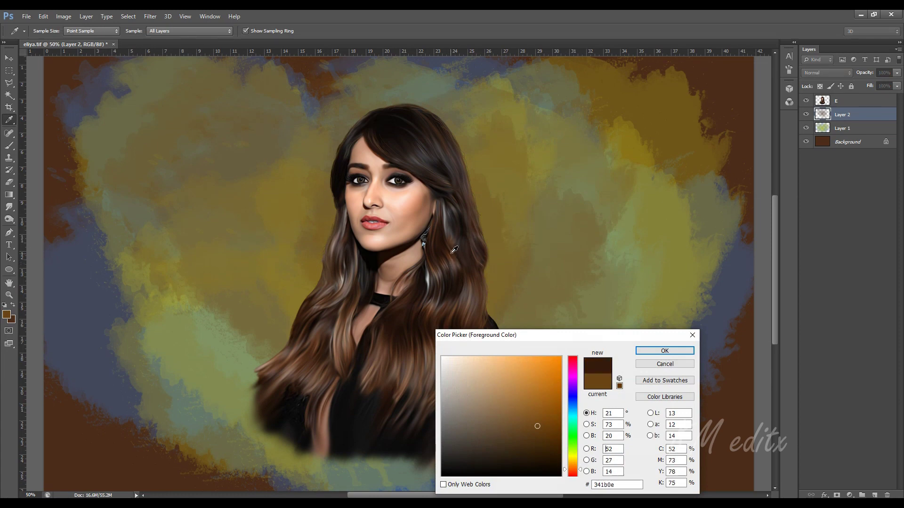
click(672, 353)
drag(348, 123, 211, 329)
drag(150, 188, 309, 323)
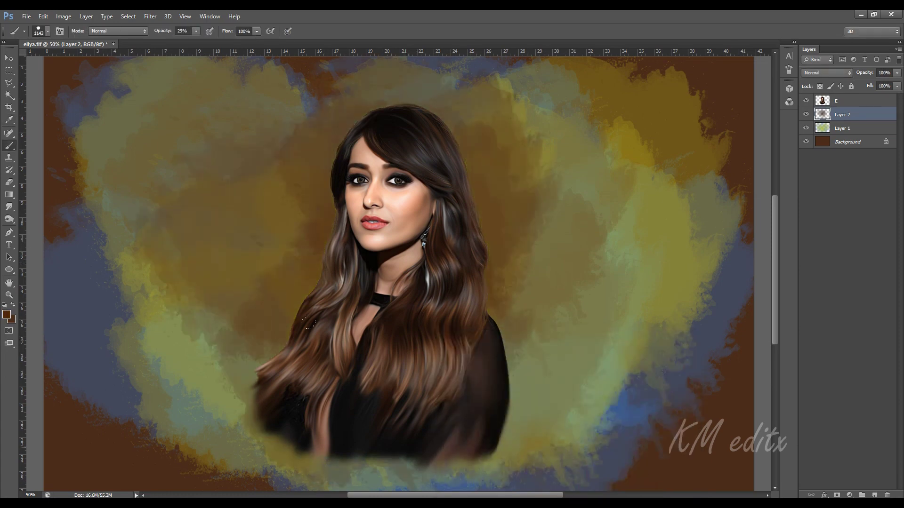
- Apply a Gaussian Blur to Layer 1's blue and yellow clouds
click(859, 127)
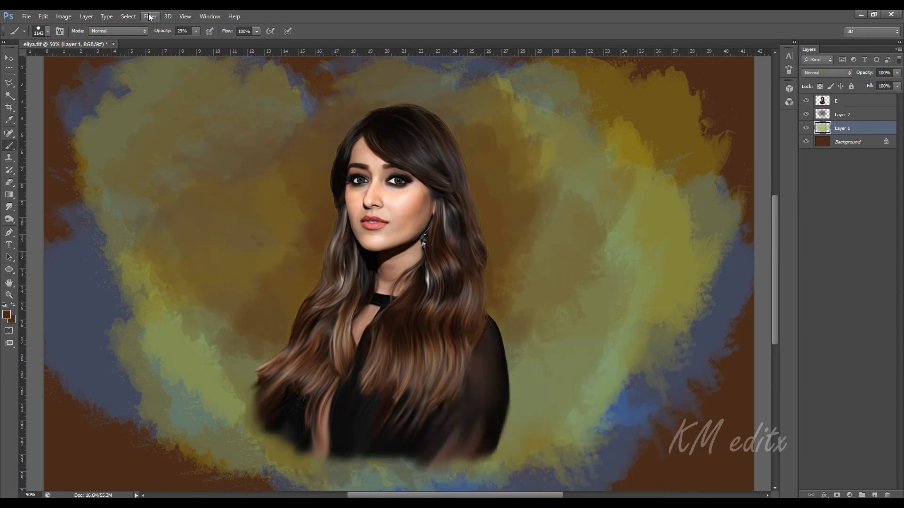
click(150, 16)
click(287, 184)
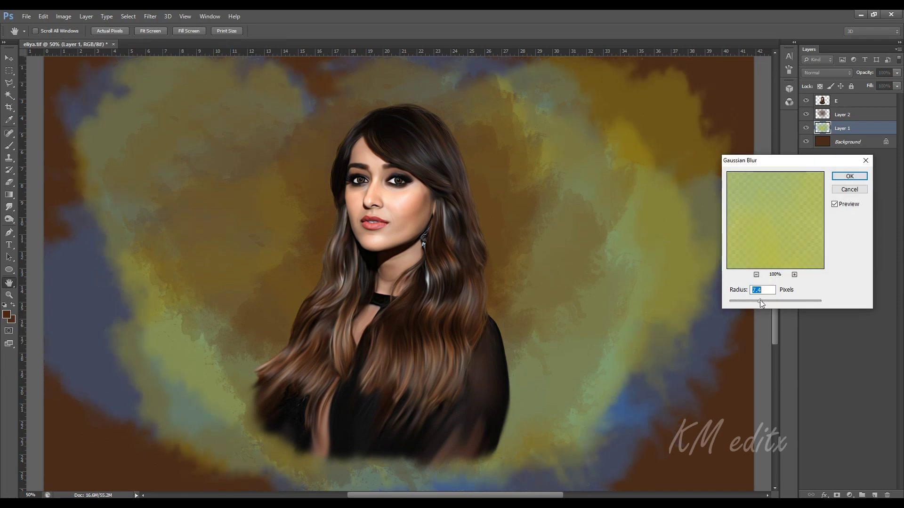
click(848, 176)
- Smudge the paint edge on the left background smooth
key(b)
click(7, 208)
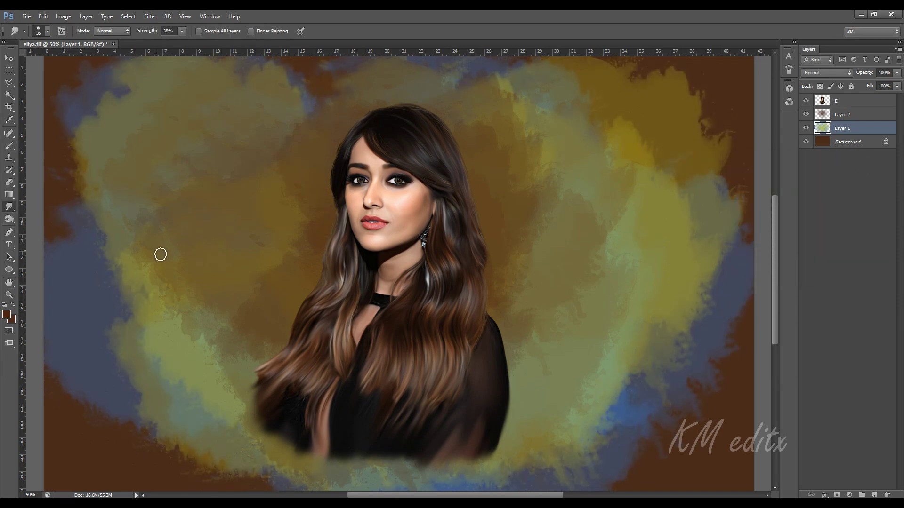
drag(132, 263, 109, 310)
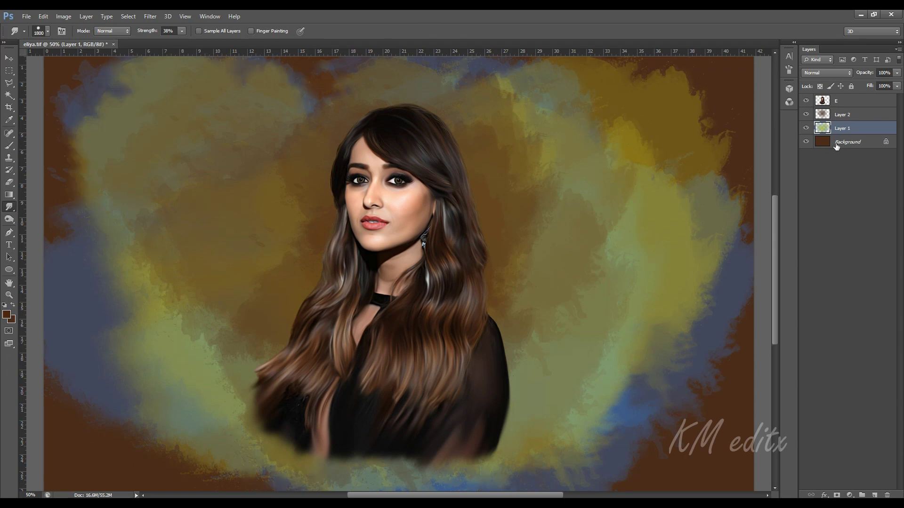
- Scale the olive-yellow paint texture on Layer 1 up past the canvas edges
key(v)
key(ctrl+minus)
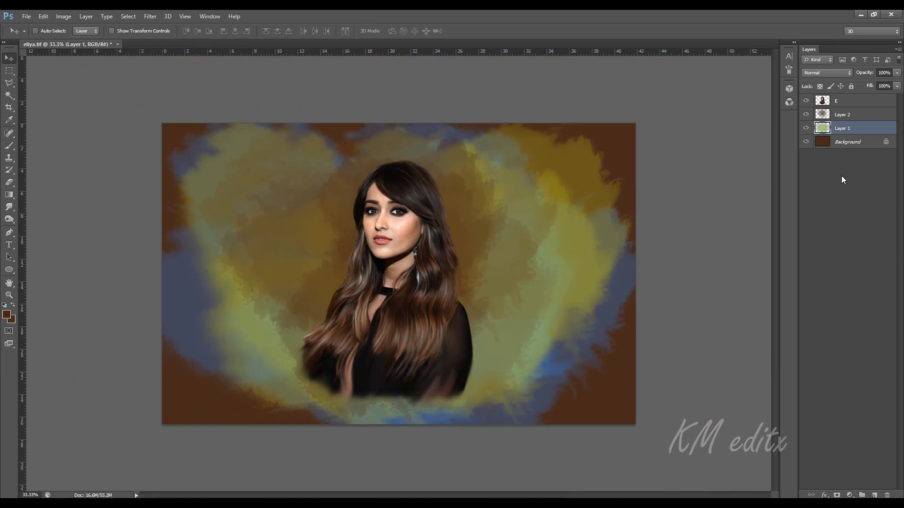
key(super)
key(super)
key(ctrl+t)
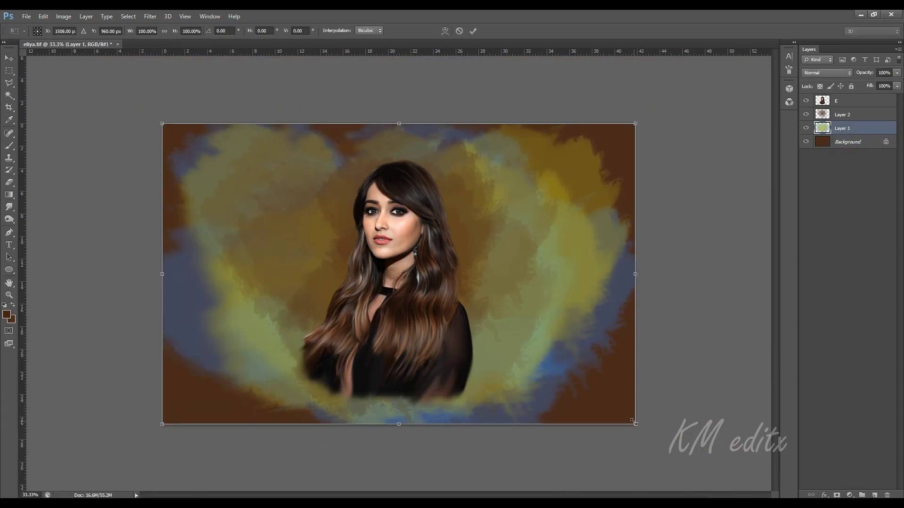
drag(636, 425, 692, 449)
key(Return)
key(ctrl+plus)
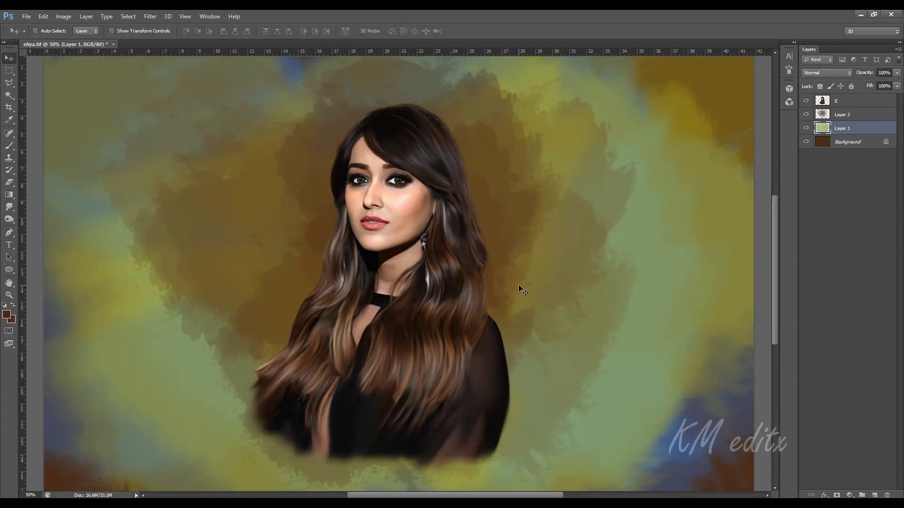
- Shift Layer 2's paint texture across the canvas and add a new empty layer
click(842, 114)
drag(568, 168, 659, 209)
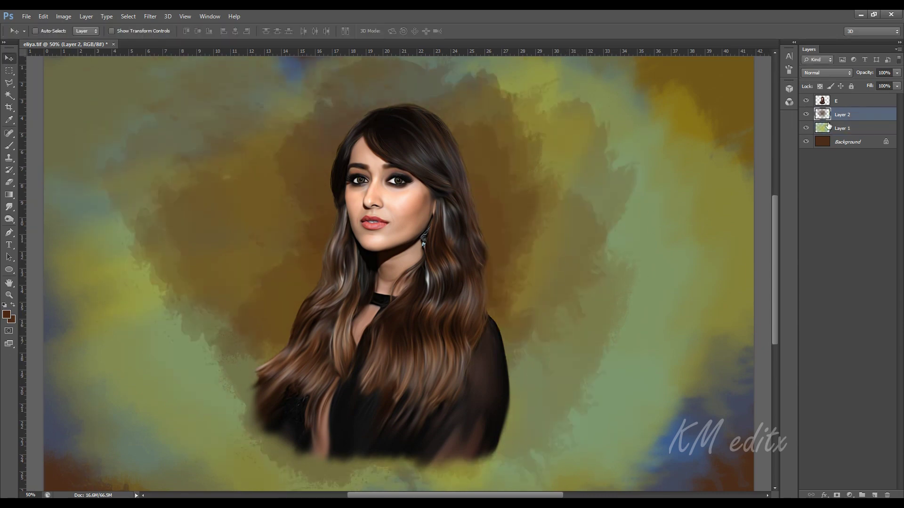
click(874, 495)
- Paint a soft warm skin-brown wash beside the face with the brush
click(7, 314)
click(571, 430)
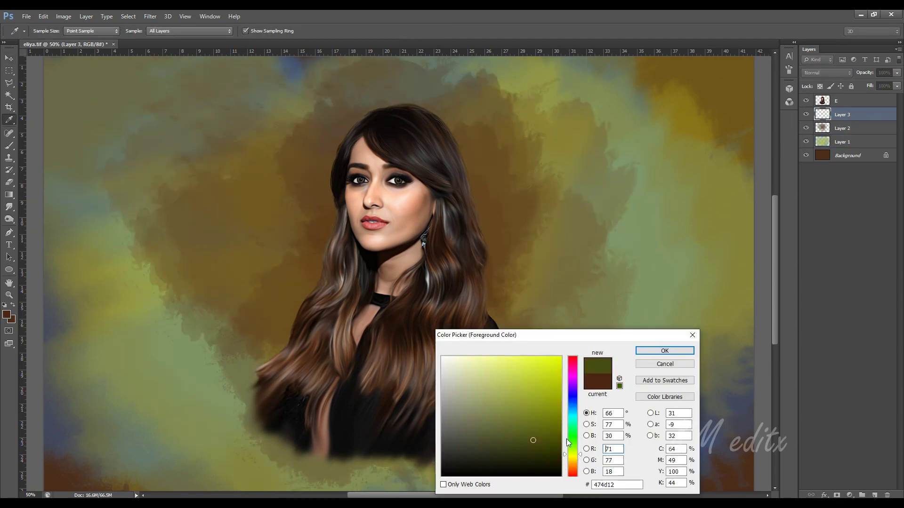
click(414, 220)
click(664, 351)
key(b)
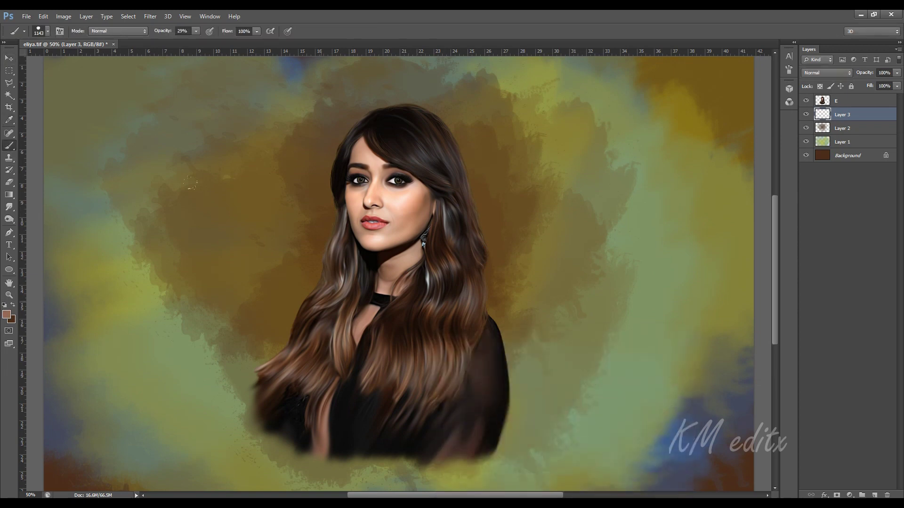
drag(264, 339, 311, 236)
mouse_move(329, 160)
mouse_down()
mouse_move(307, 225)
mouse_move(60, 234)
mouse_up()
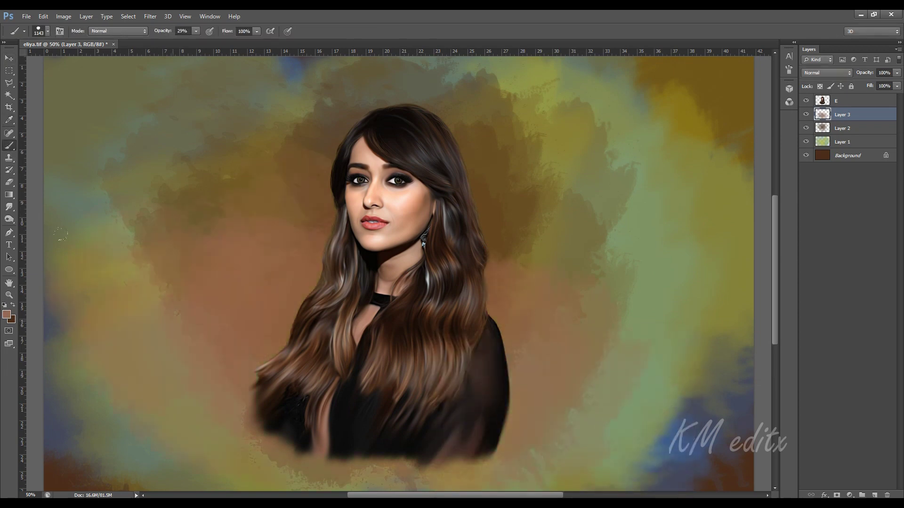
drag(501, 216, 305, 191)
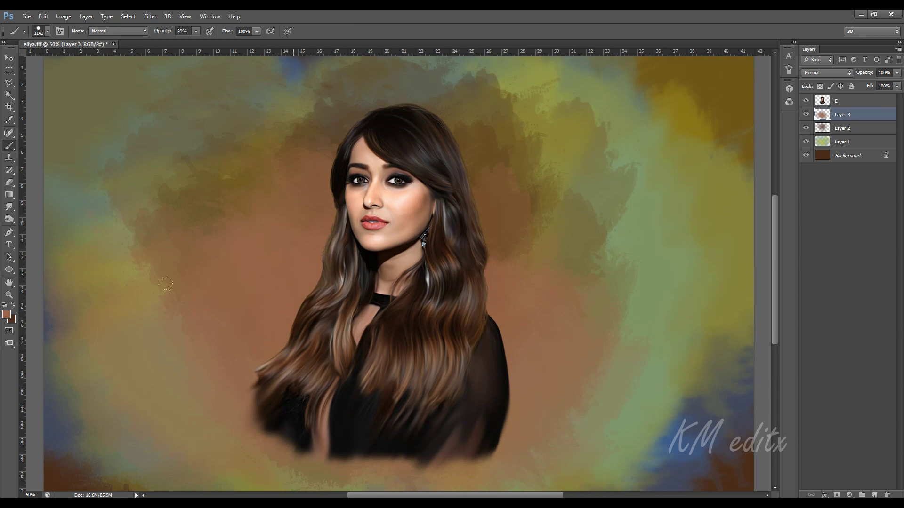
- Paint a bright yellow glow around the woman's head
click(7, 314)
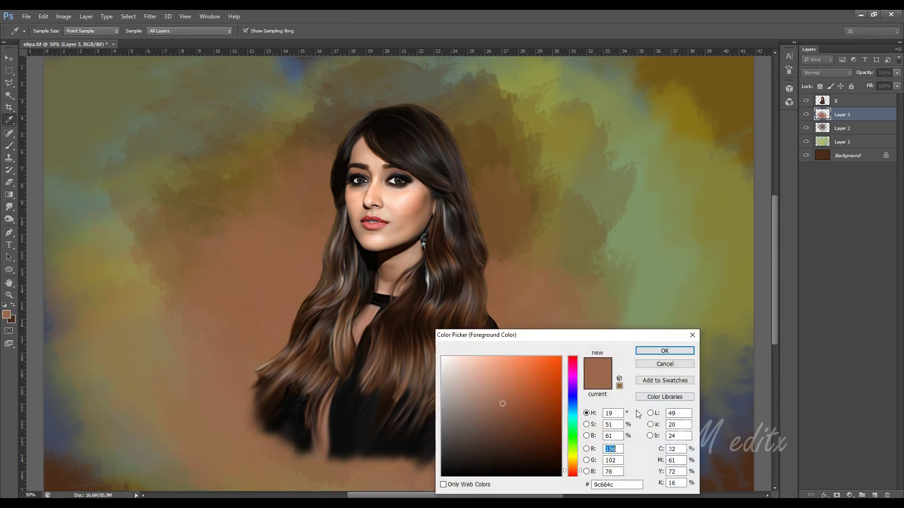
click(571, 453)
click(664, 350)
drag(263, 282, 522, 318)
key(ctrl+z)
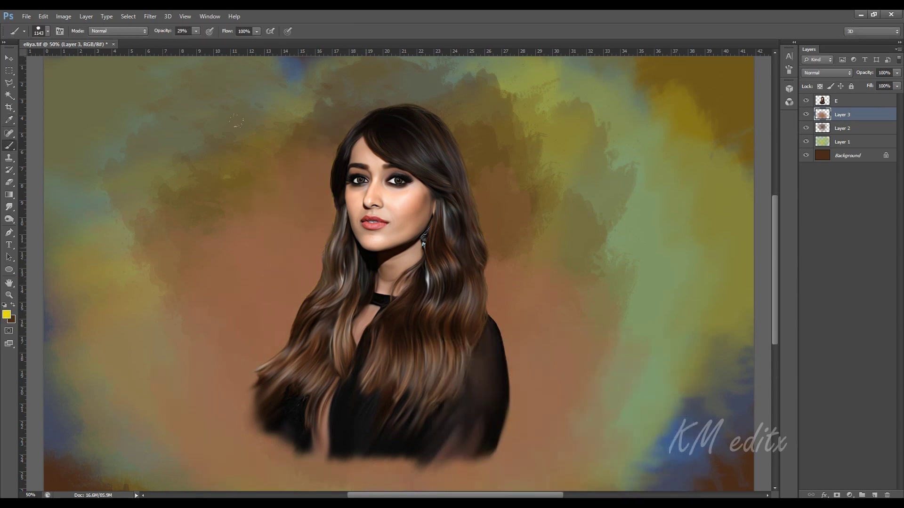
key(ctrl+z)
key(ctrl+z)
key(ctrl+shift+z)
key(ctrl+shift+z)
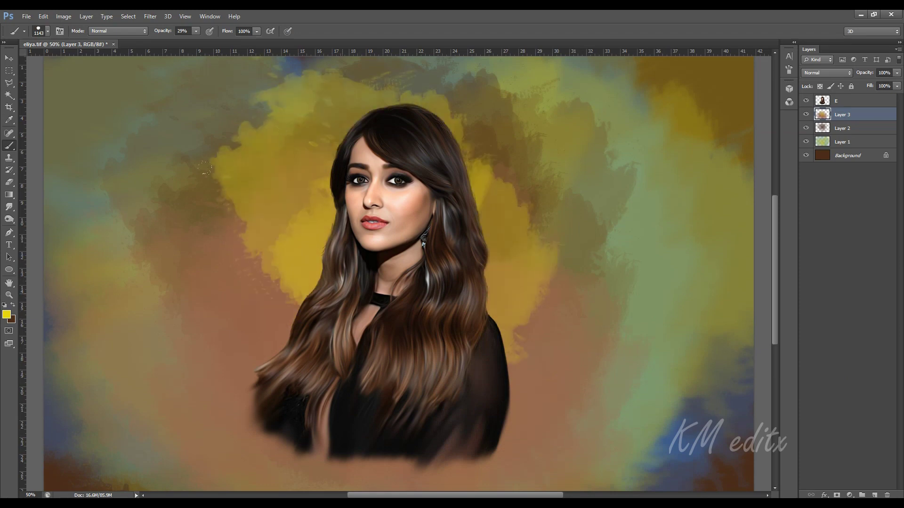
key(ctrl+shift+z)
key(v)
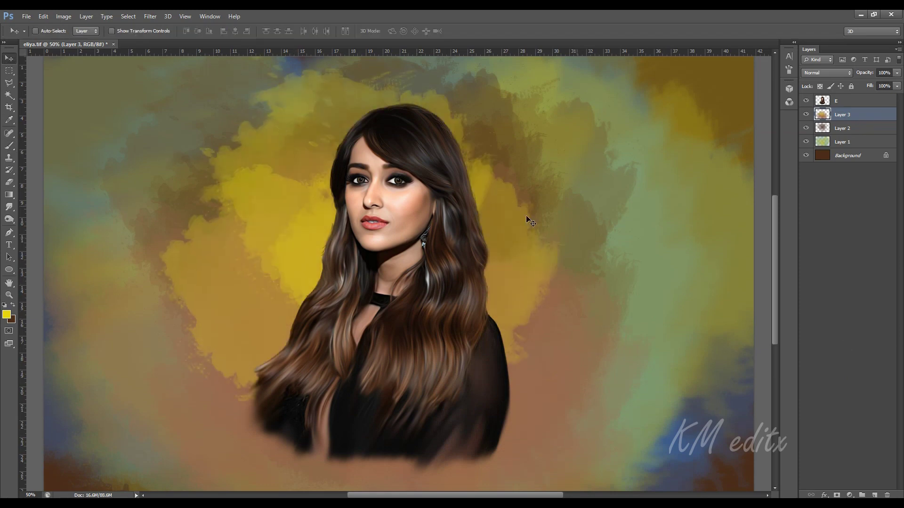
key(r)
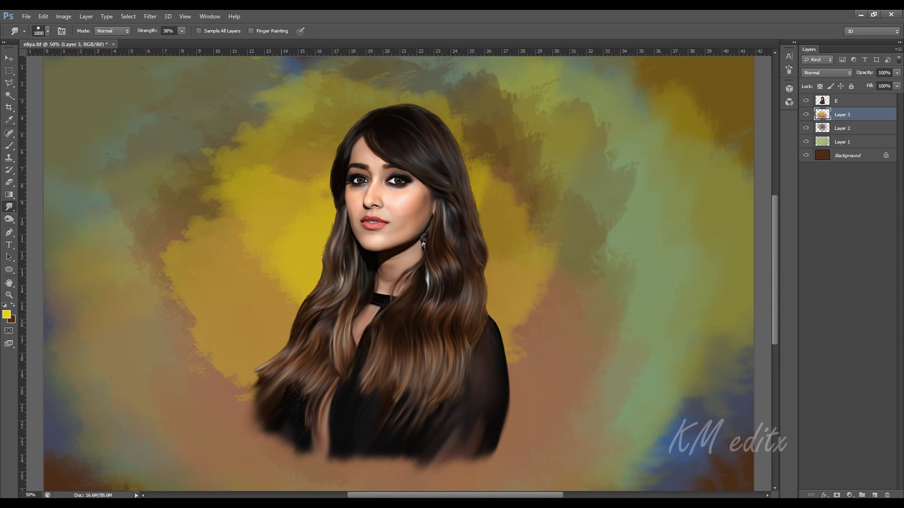
- Smudge Layers 2 and 1 in the lower-right background, then add a layer above the glow layer
click(846, 128)
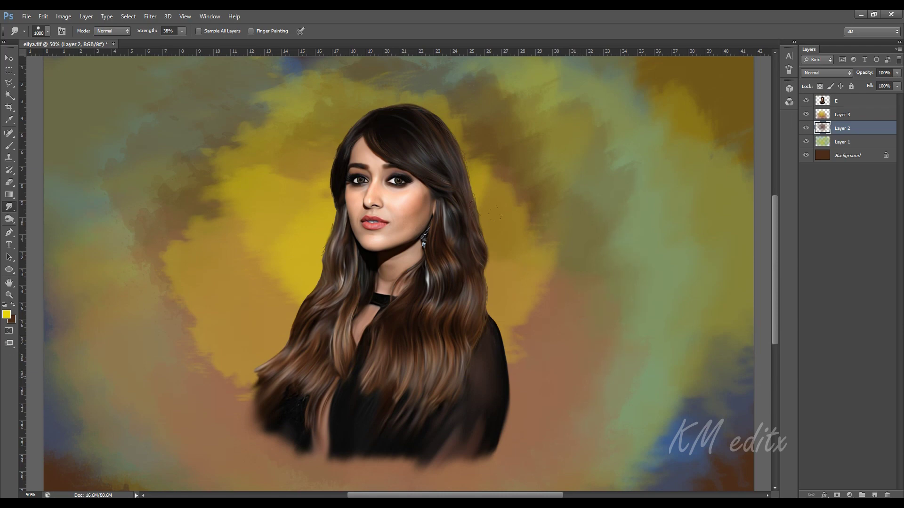
click(847, 141)
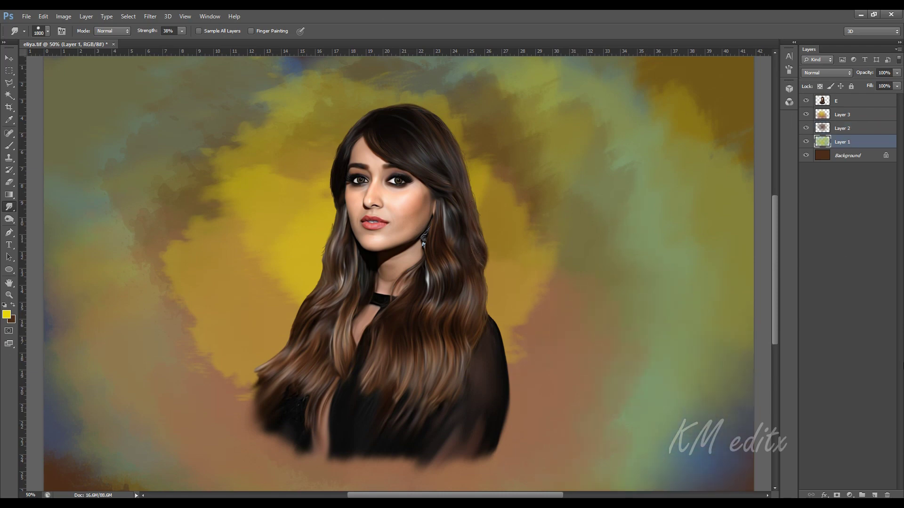
scroll(272, 208, down, 5)
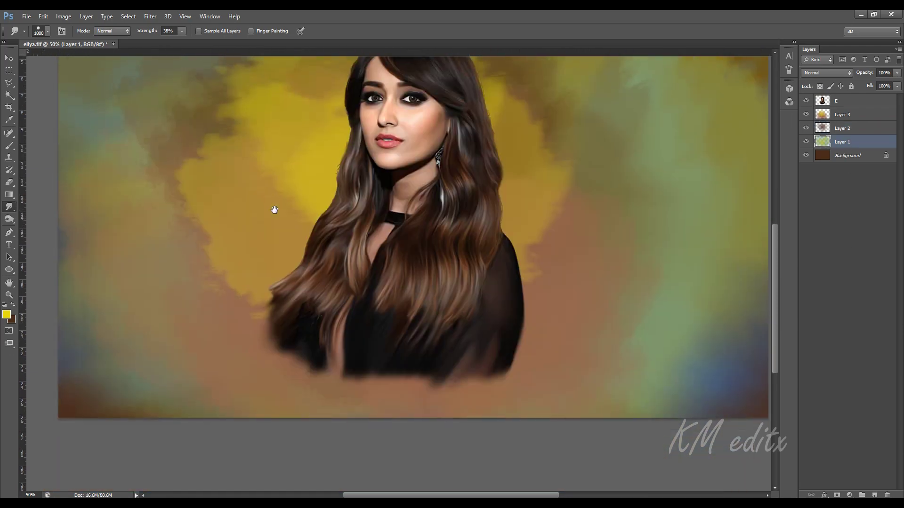
drag(508, 326, 468, 347)
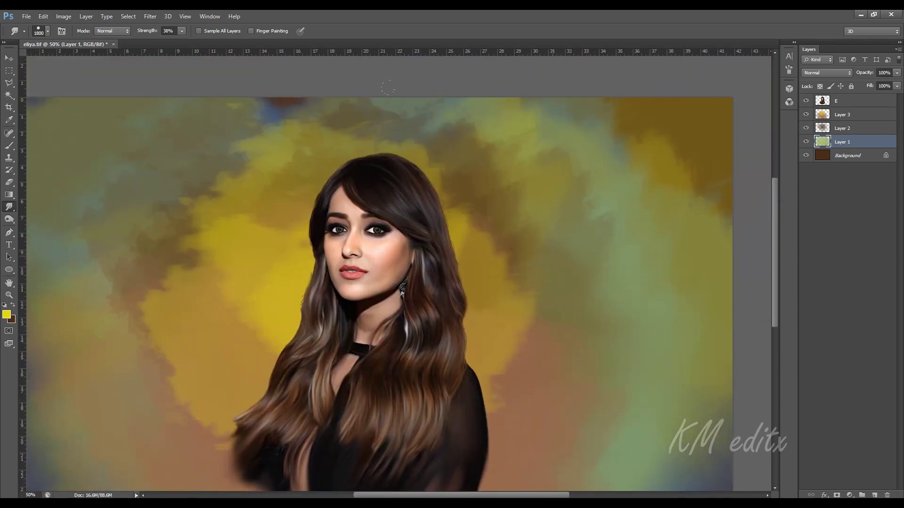
key(e)
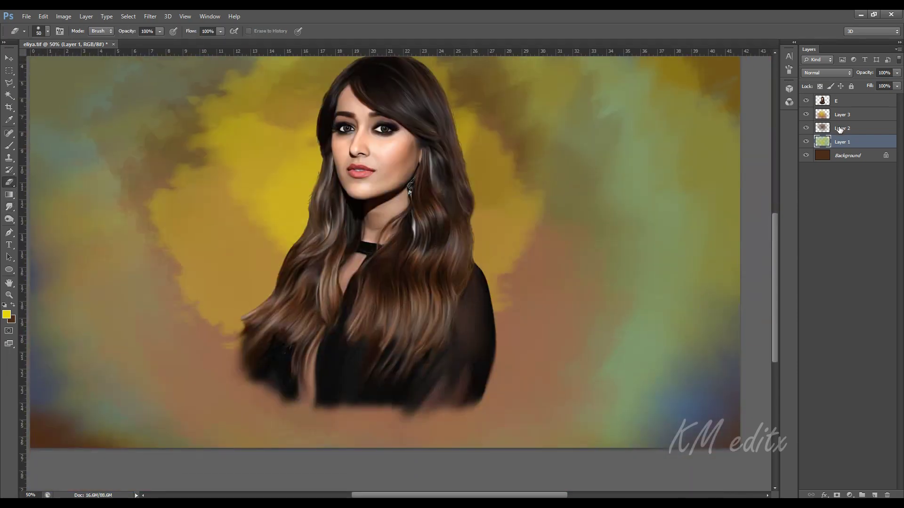
click(841, 114)
click(874, 495)
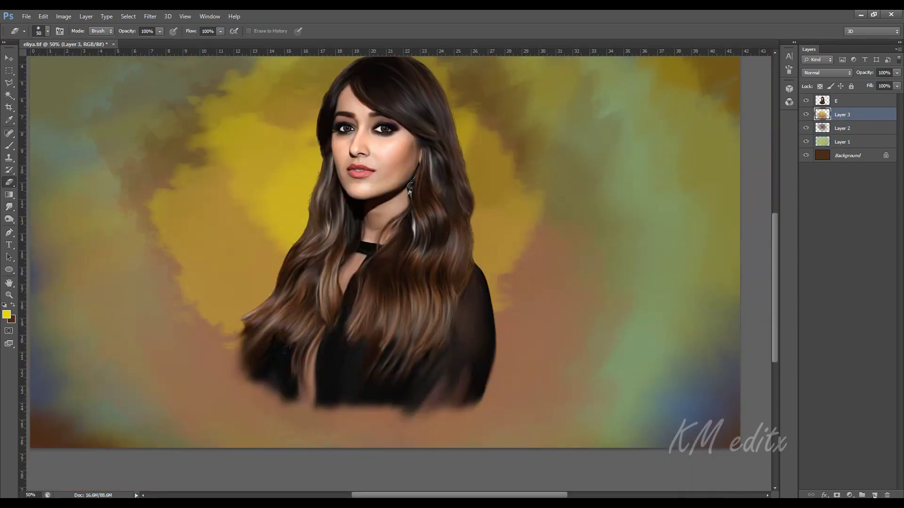
- Choose a soft brush and set the foreground colour to near-black
key(b)
right_click(367, 177)
scroll(579, 457, down, 1)
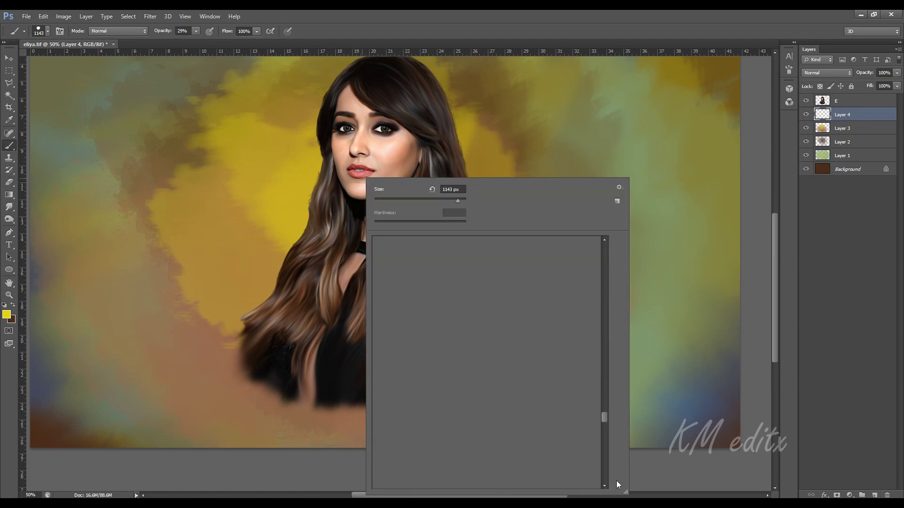
click(7, 315)
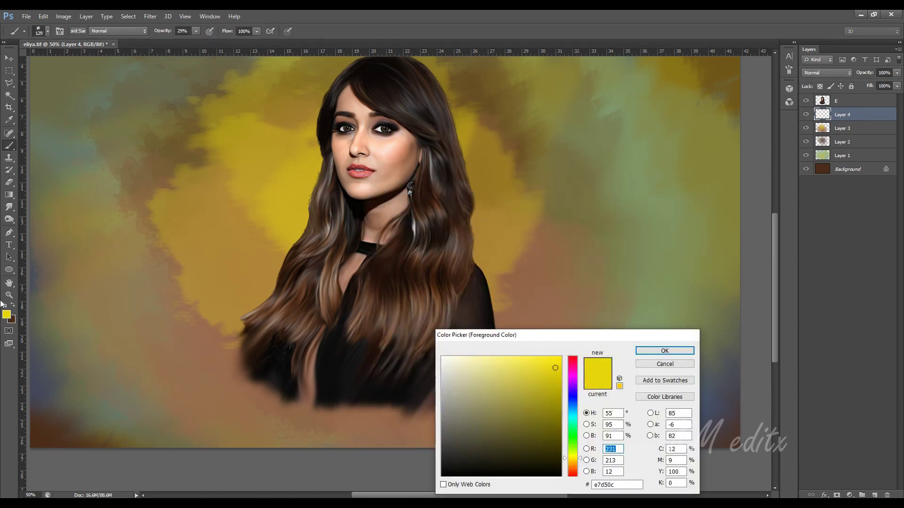
key(Escape)
key(x)
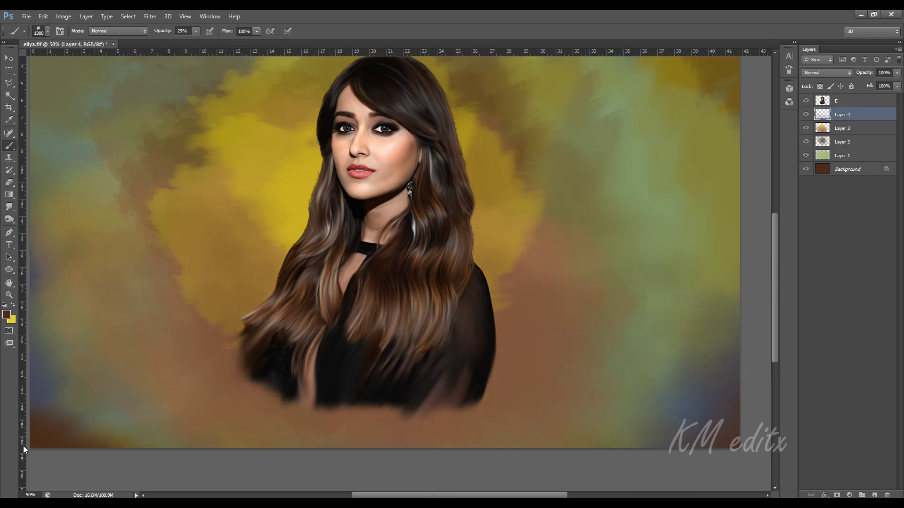
click(7, 314)
click(463, 467)
key(Return)
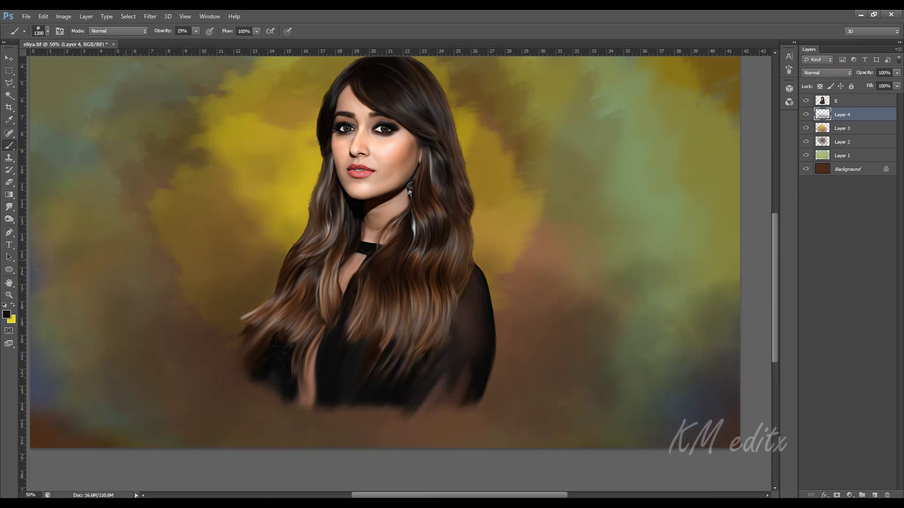
- Darken the lower and right background with soft near-black strokes
drag(155, 325, 489, 330)
click(557, 319)
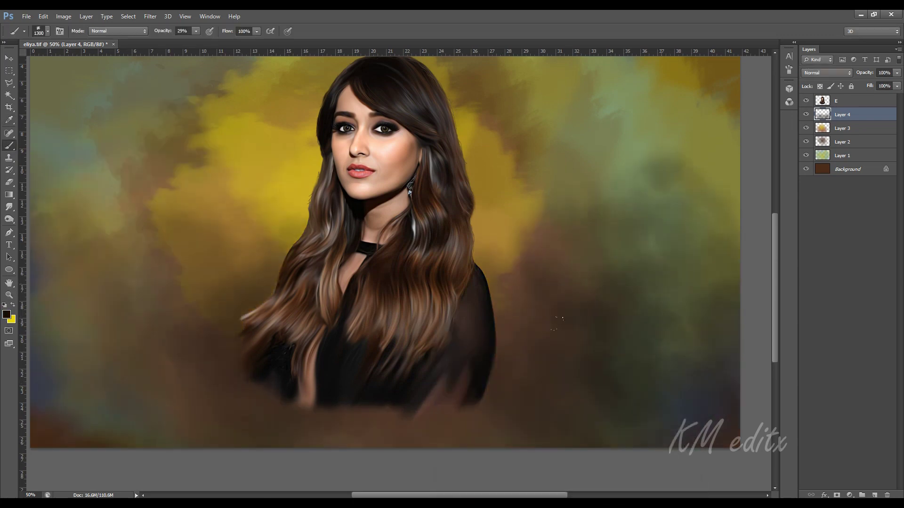
scroll(459, 431, down, 2)
scroll(459, 430, up, 2)
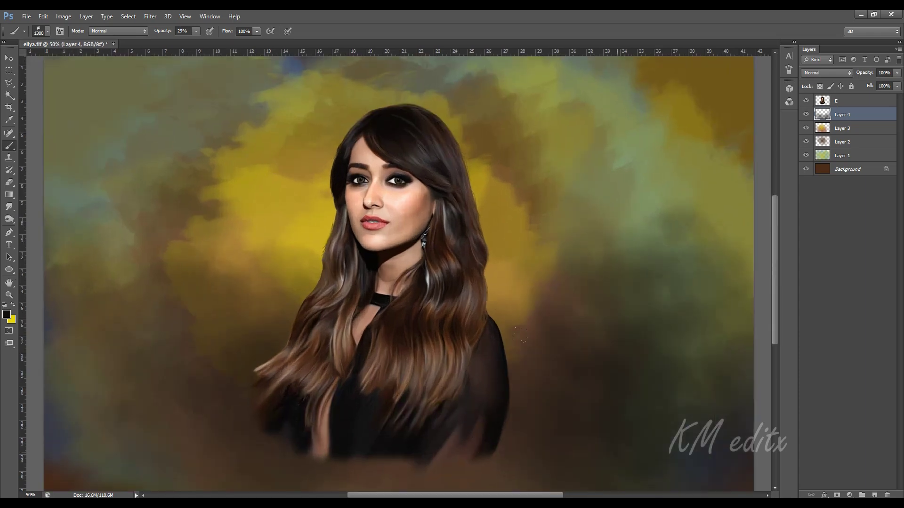
scroll(486, 264, up, 1)
- Erase the dark lower body on portrait layer E with a large eraser
key(e)
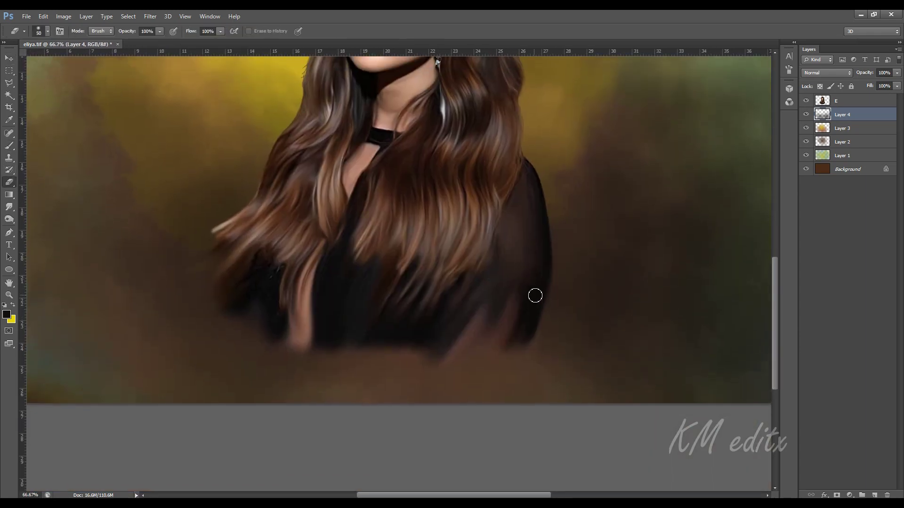
key(bracketright)
key(bracketright)
key(bracketright)
key(alt+bracketright)
drag(527, 272, 424, 326)
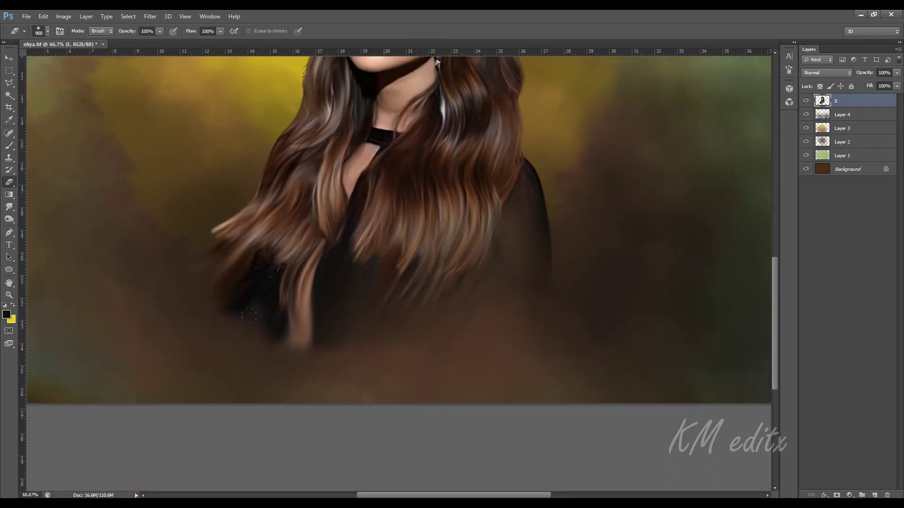
key(ctrl+0)
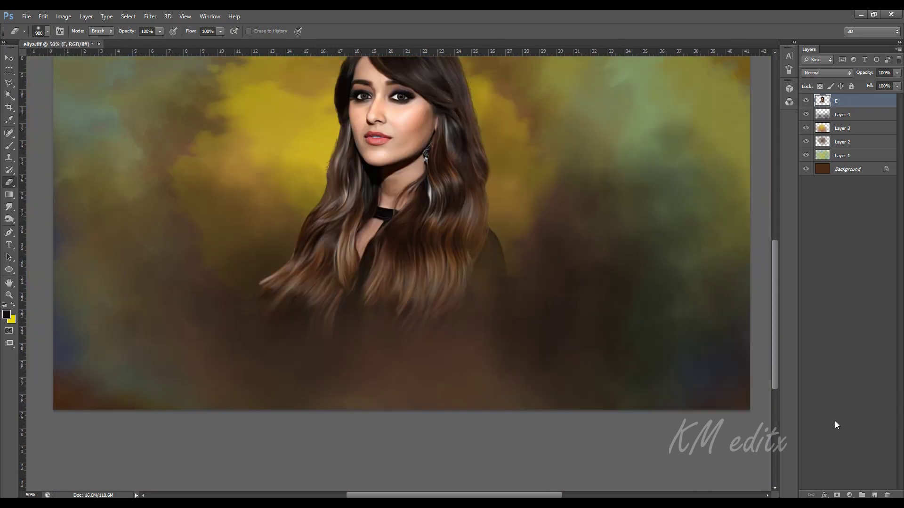
- Lower the glow paint layer's opacity to 57%
key(v)
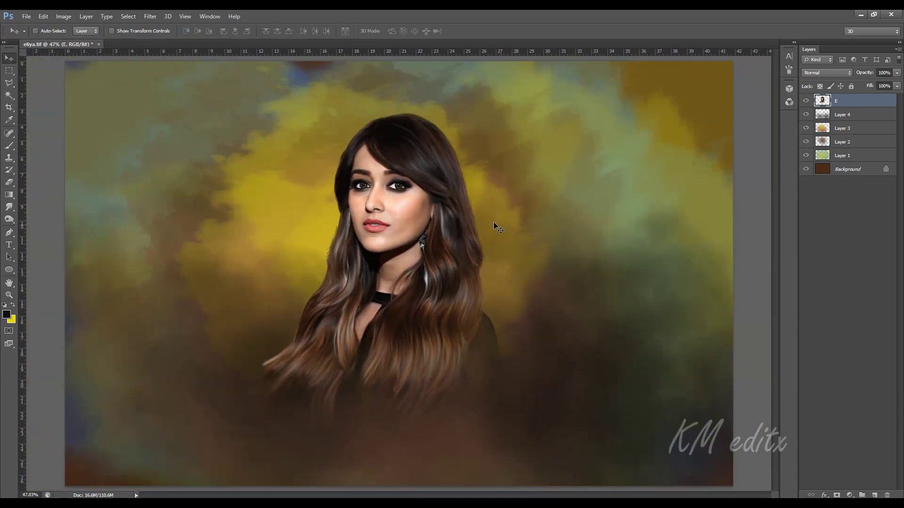
click(842, 128)
click(896, 73)
drag(897, 74, 875, 83)
key(ctrl+plus)
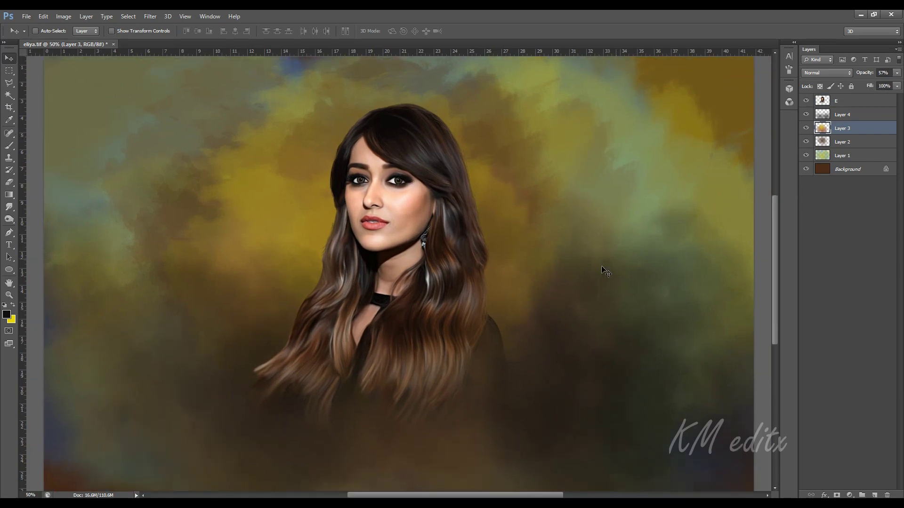
- Scale the portrait layer up to about 113%
click(829, 101)
key(ctrl+t)
drag(511, 101, 529, 77)
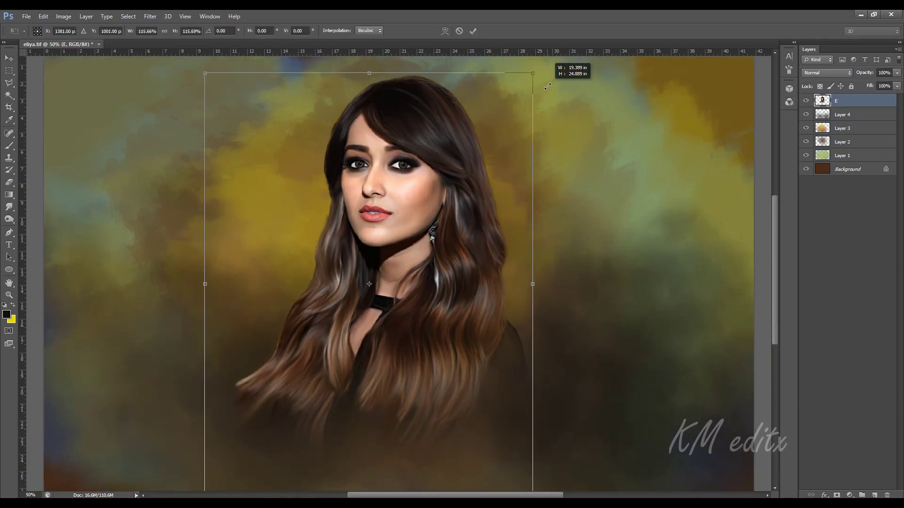
key(Return)
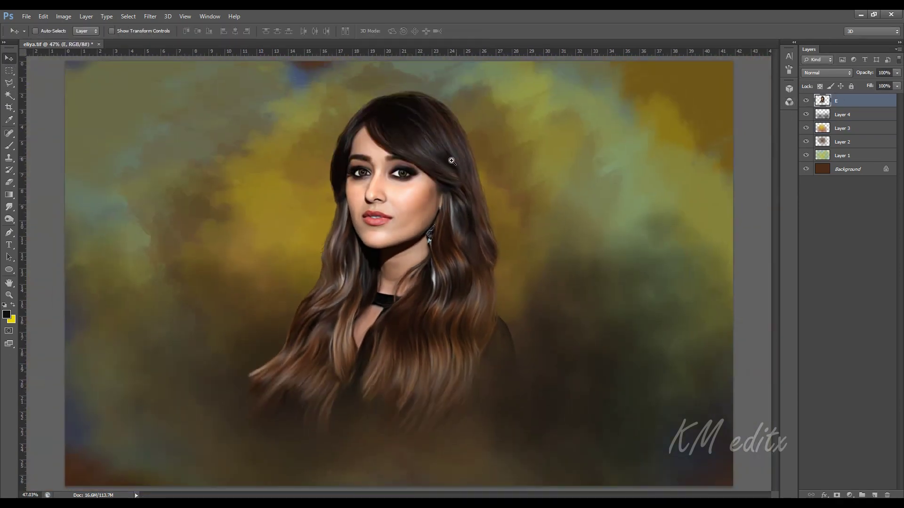
ctrl+click(457, 183)
- Apply Levels with the white input slider dragged to about 234
click(9, 207)
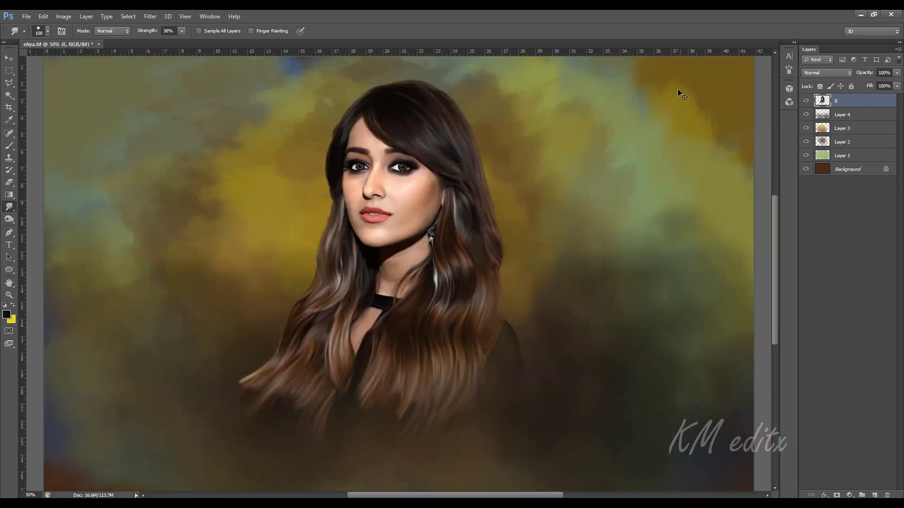
key(ctrl+l)
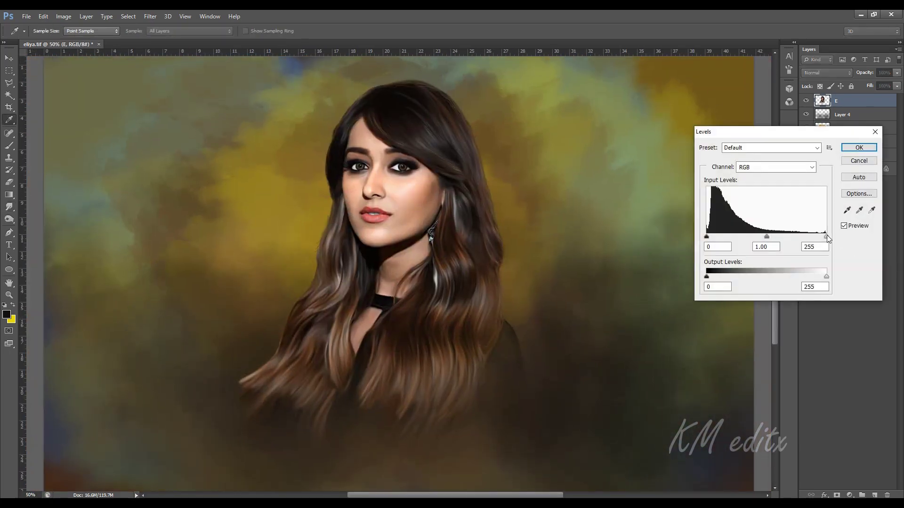
drag(826, 236, 816, 237)
click(874, 132)
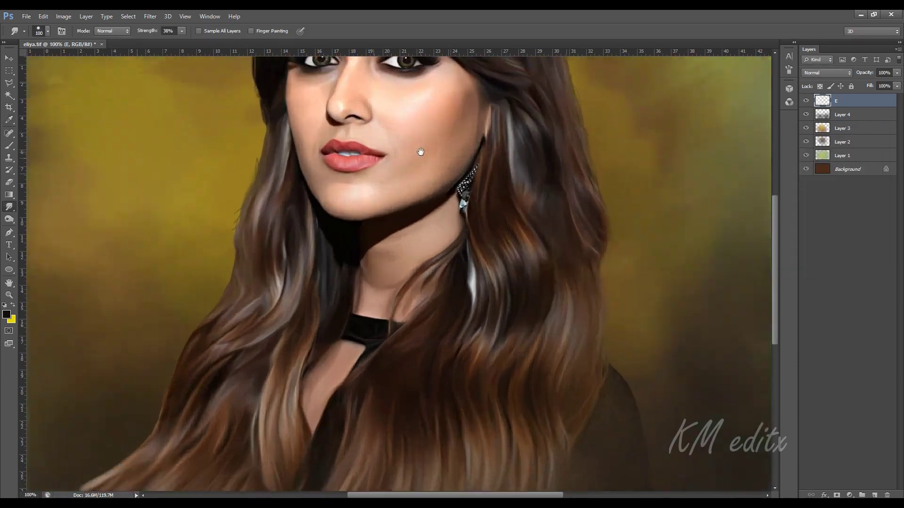
- Raise the portrait's Saturation to about +10 in Hue/Saturation
key(v)
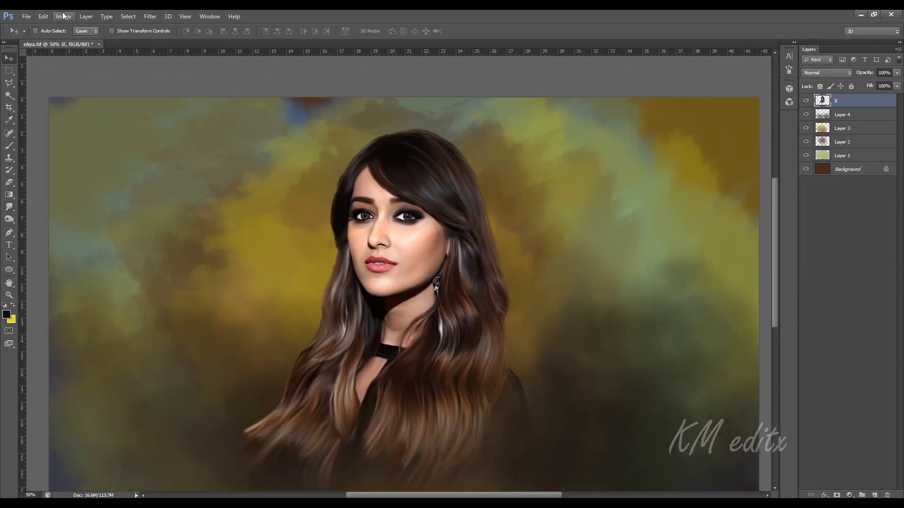
click(63, 16)
mouse_move(78, 40)
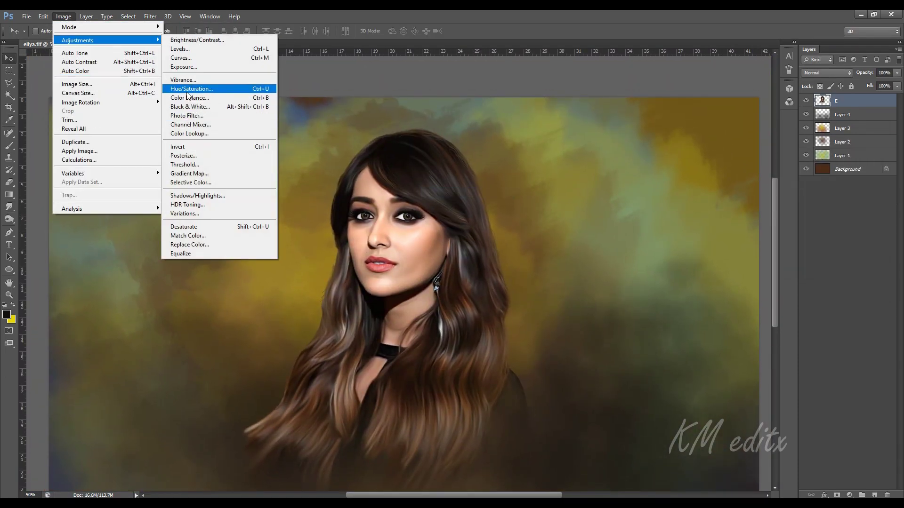
click(192, 89)
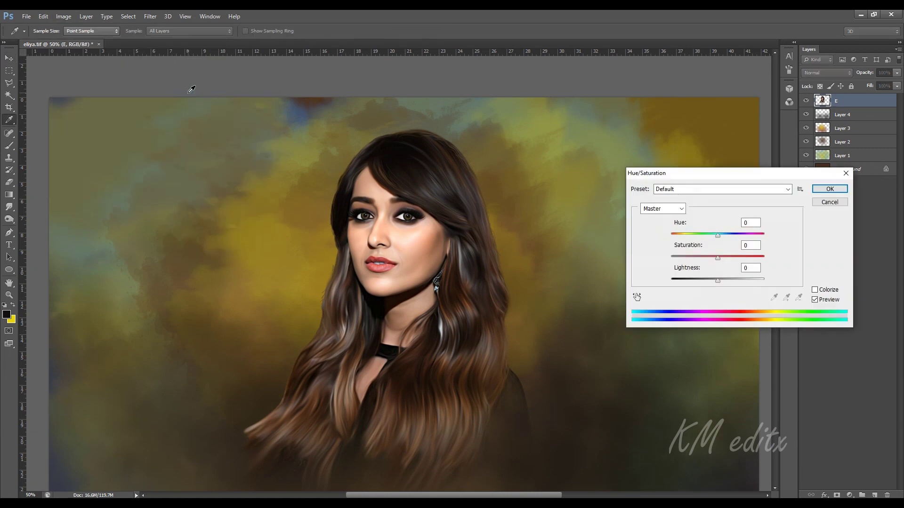
key(ctrl+plus)
key(ctrl+plus)
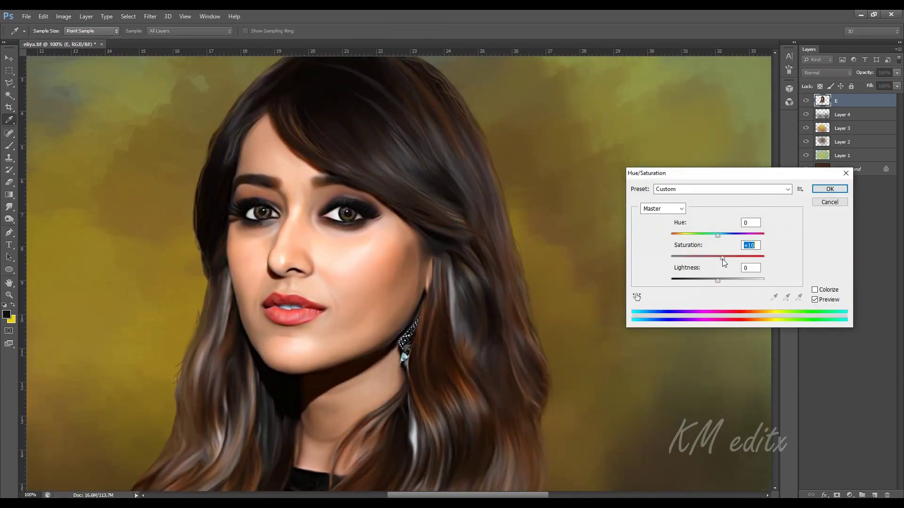
drag(722, 258, 724, 258)
key(ctrl+minus)
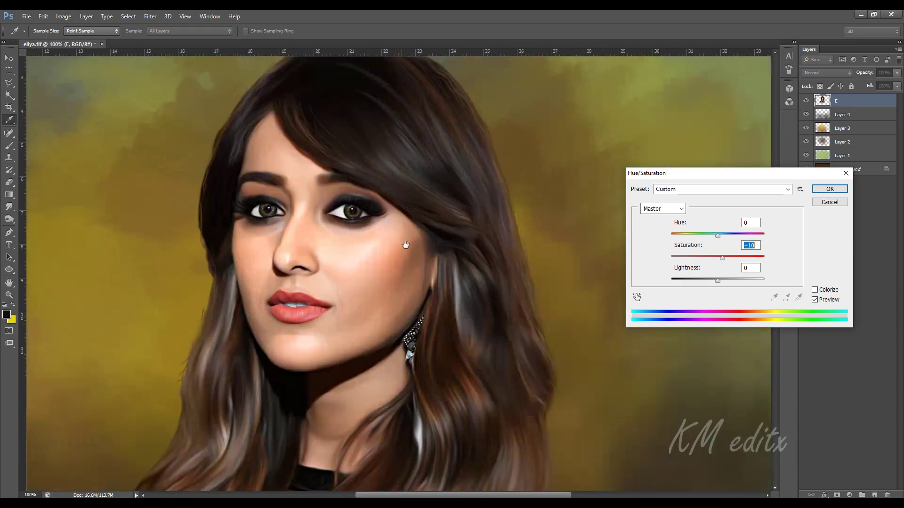
drag(410, 242, 441, 183)
click(441, 182)
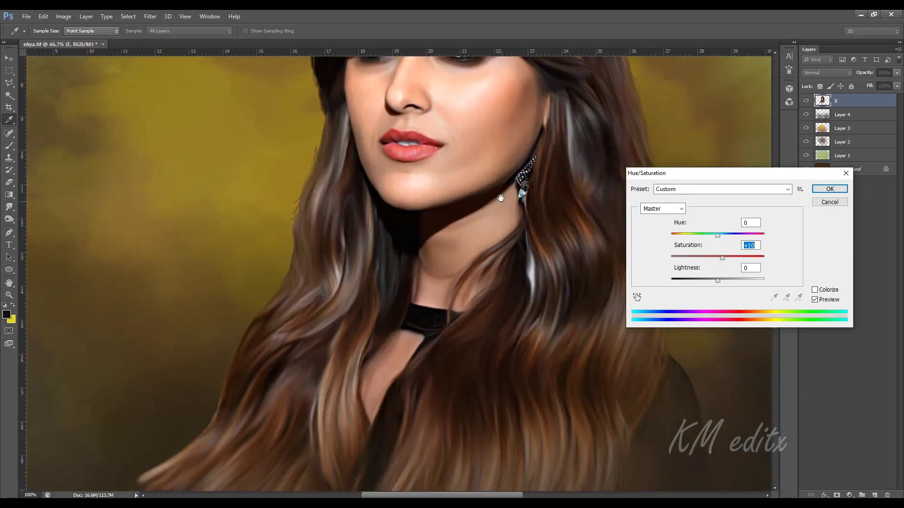
drag(472, 285, 486, 203)
key(Return)
key(ctrl+plus)
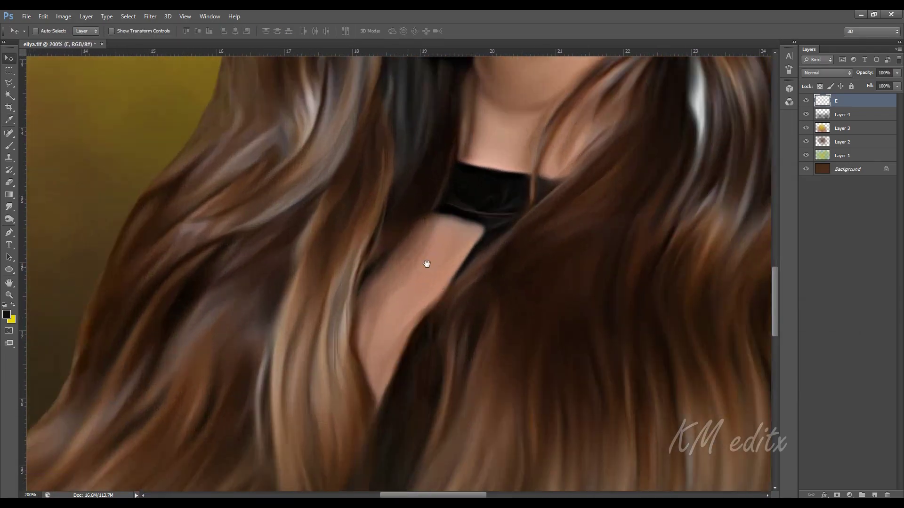
click(9, 206)
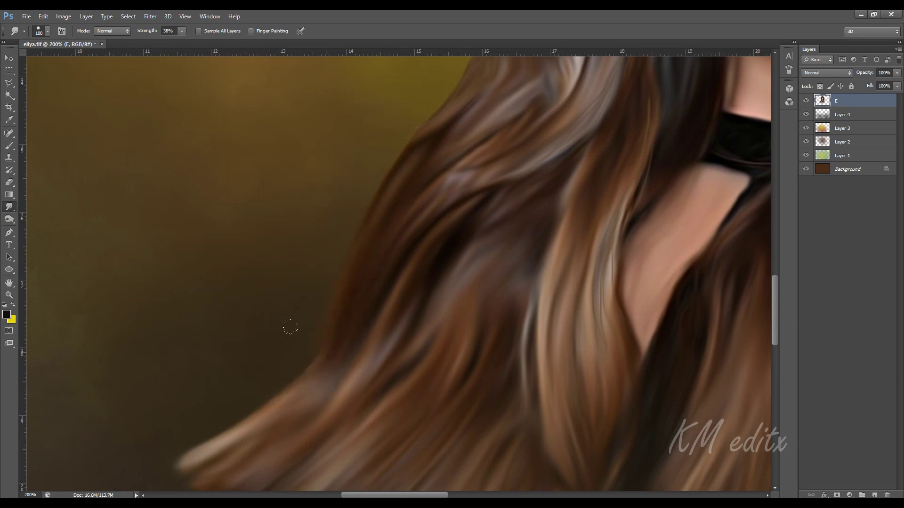
- Smudge the hair's outer edge and lower locks into the dark background at 38% strength
drag(324, 164, 254, 414)
scroll(369, 323, up, 3)
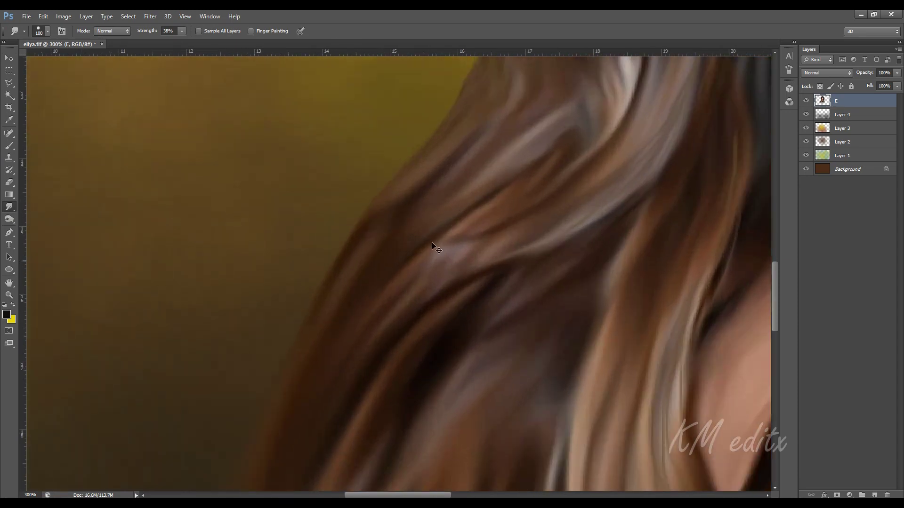
key(ctrl+0)
key(ctrl+1)
scroll(462, 265, right, 5)
key(bracketright)
key(bracketright)
key(bracketright)
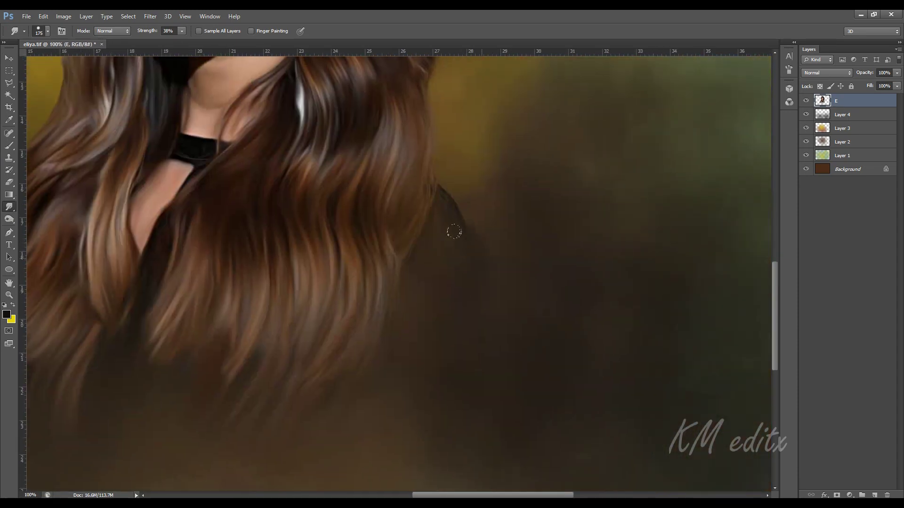
key(ctrl+0)
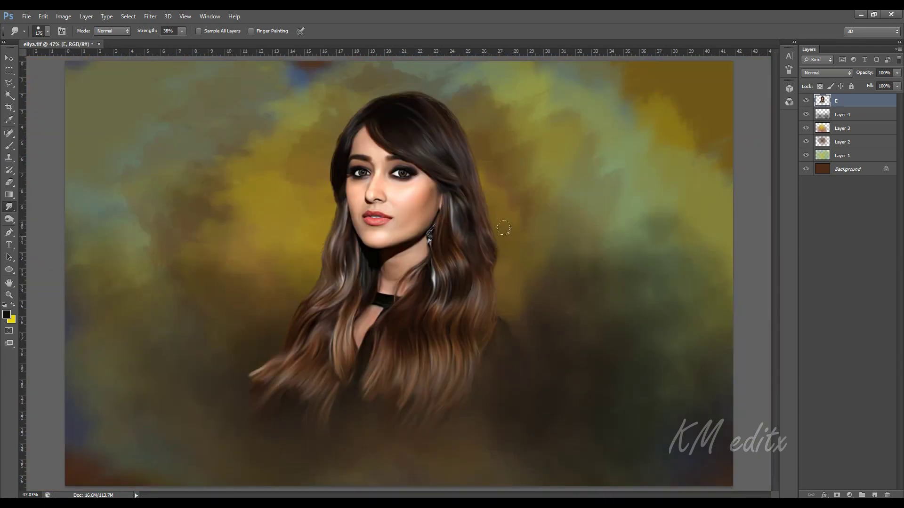
scroll(504, 229, up, 6)
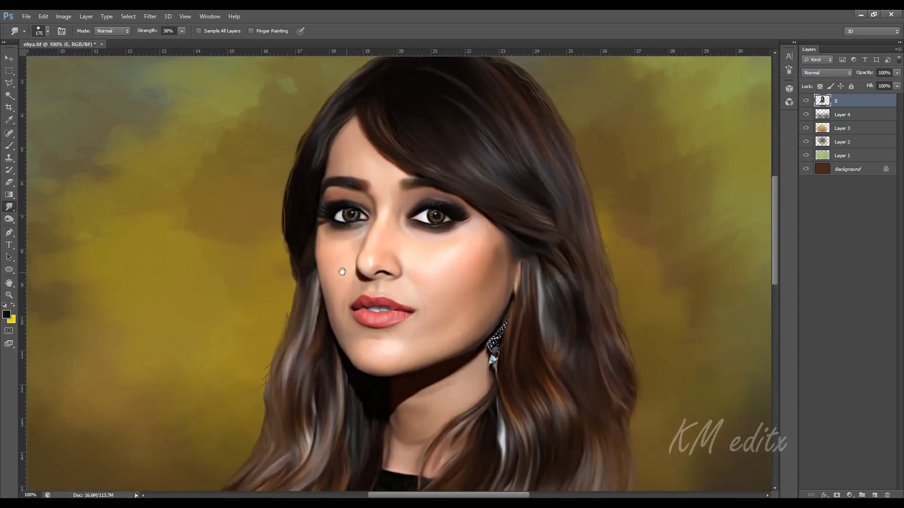
drag(409, 232, 843, 239)
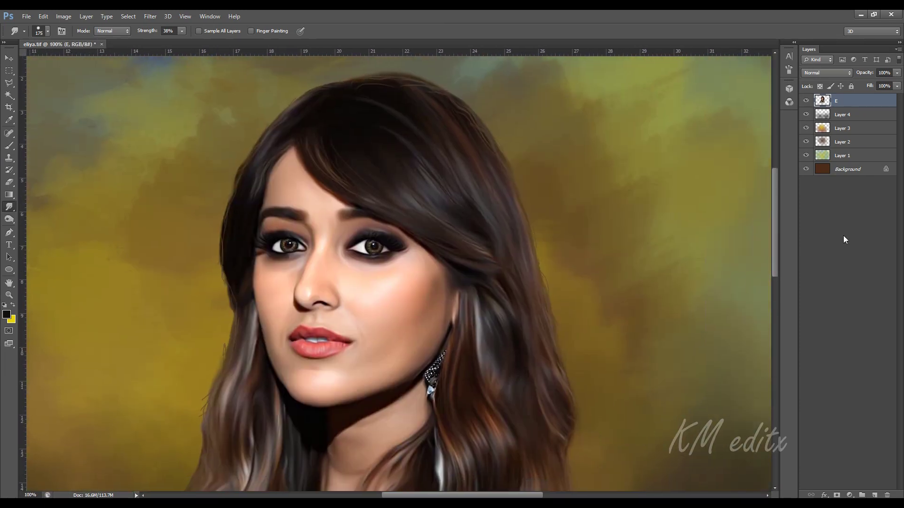
- Add a new layer named FC
click(874, 495)
double_click(842, 101)
text(FC)
key(Return)
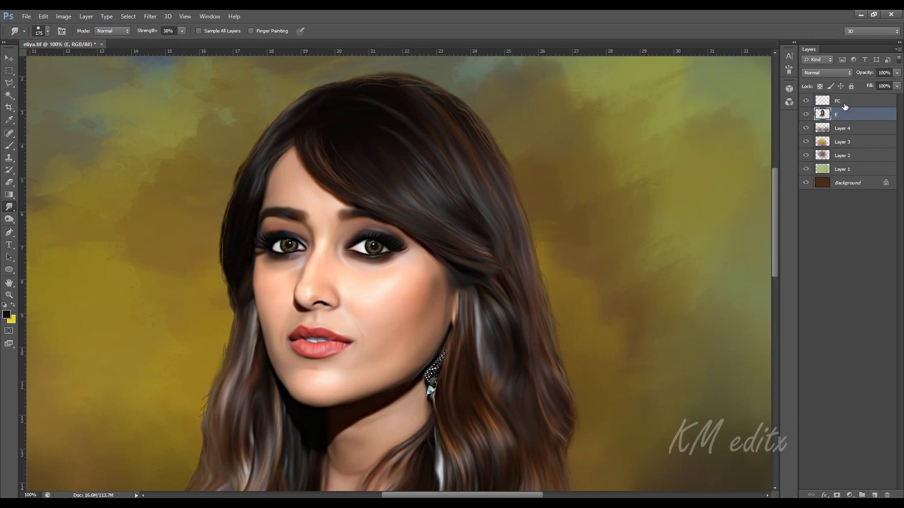
drag(533, 285, 543, 271)
- Set FC to Color blend mode and brush a faint warm yellow over the face
key(b)
right_click(549, 182)
click(562, 247)
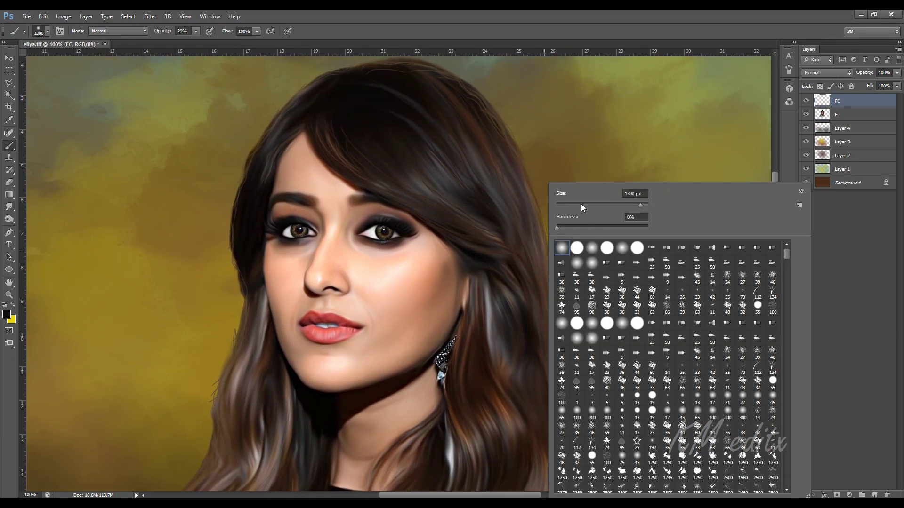
click(792, 153)
click(8, 315)
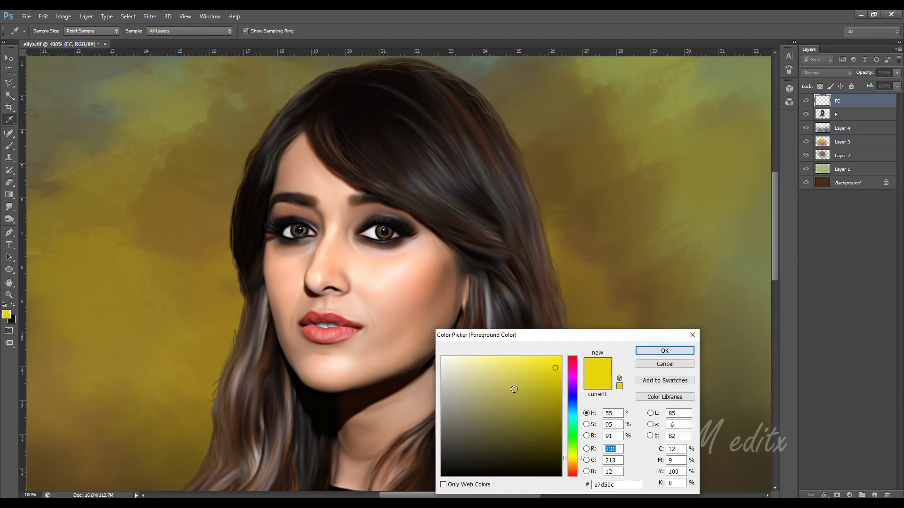
click(651, 349)
click(826, 73)
click(807, 308)
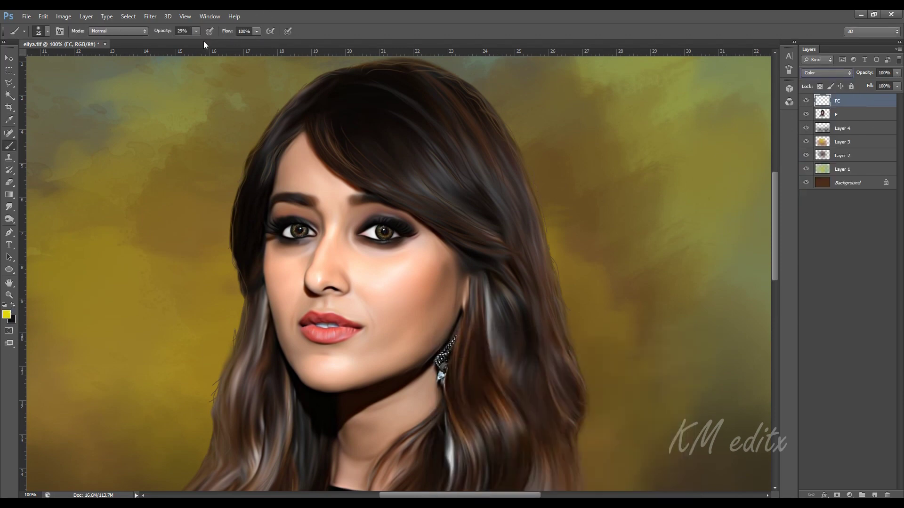
key(ctrl+plus)
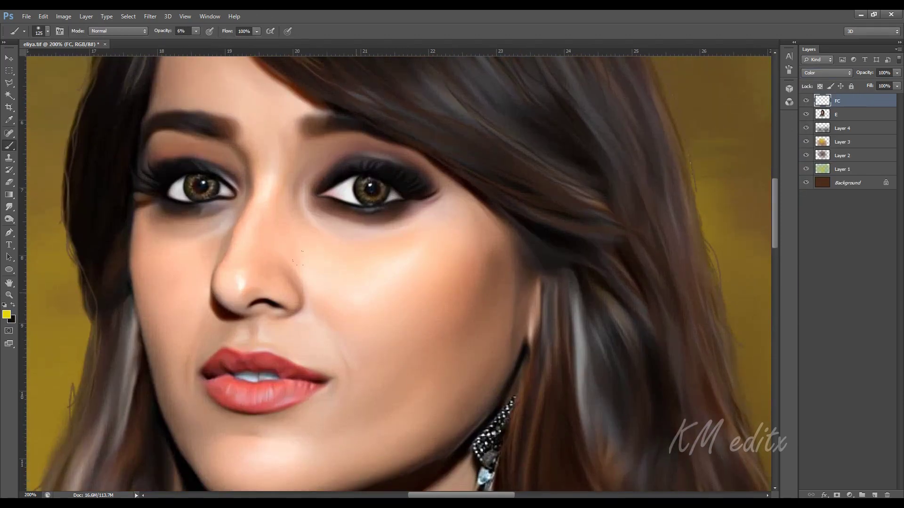
key(ctrl+minus)
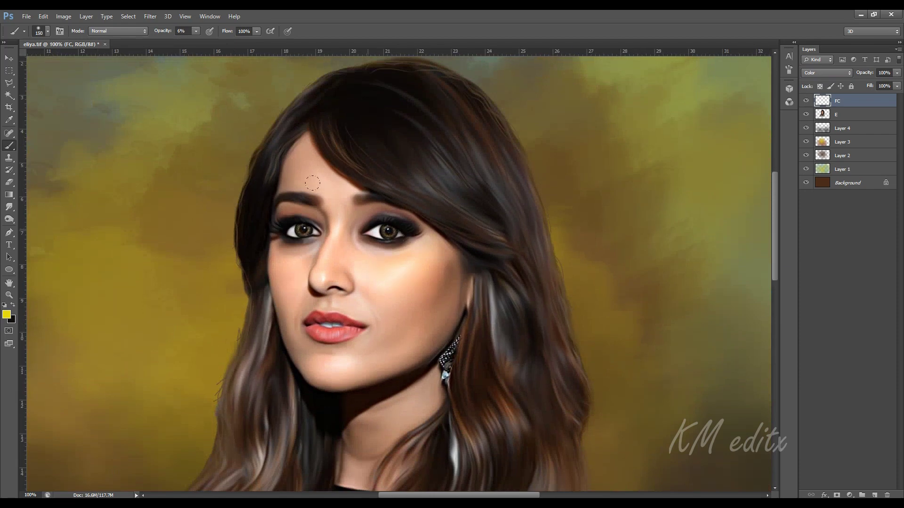
drag(330, 354, 397, 267)
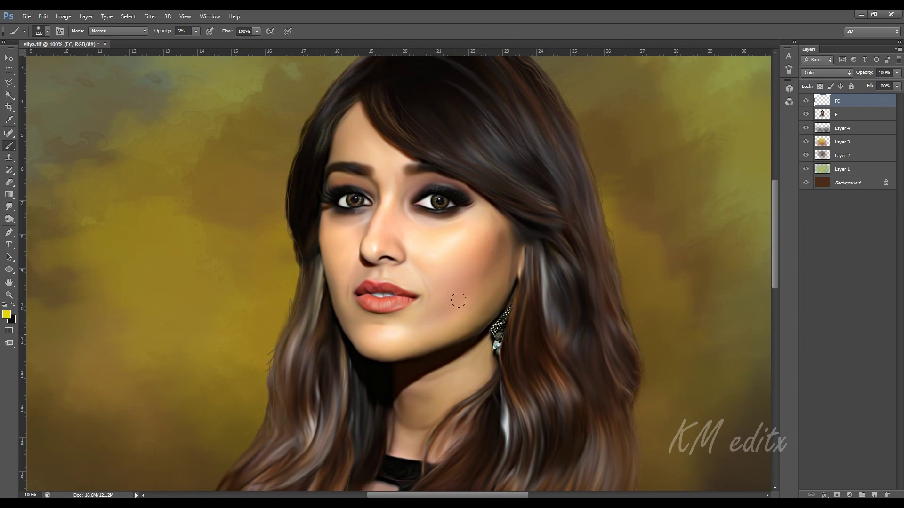
- Brush a dark red blush over the cheeks on the FC layer
click(6, 314)
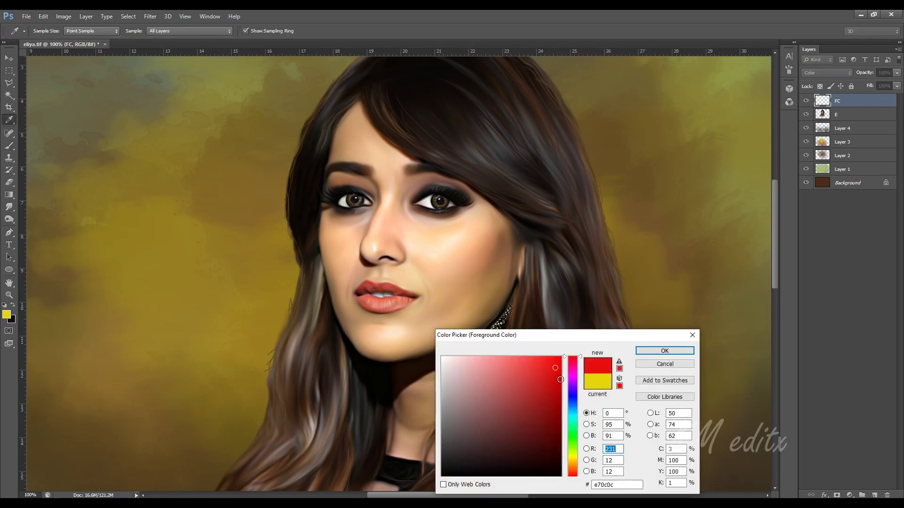
click(541, 418)
click(666, 349)
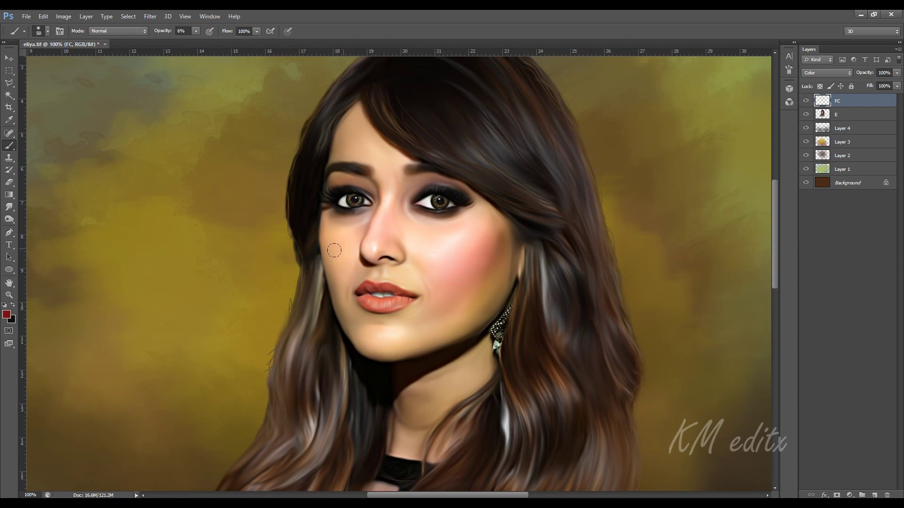
key(ctrl+plus)
key(bracketleft)
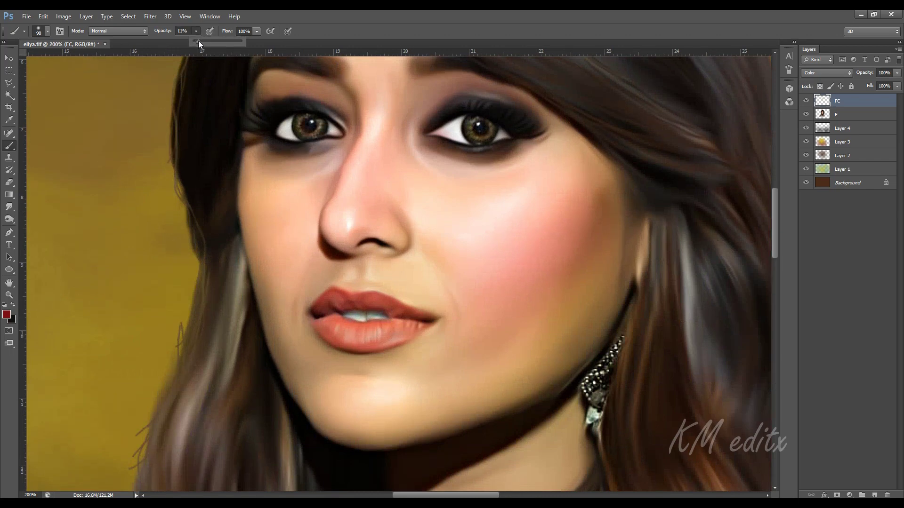
key(1)
key(1)
key(ctrl+minus)
key(bracketright)
key(bracketright)
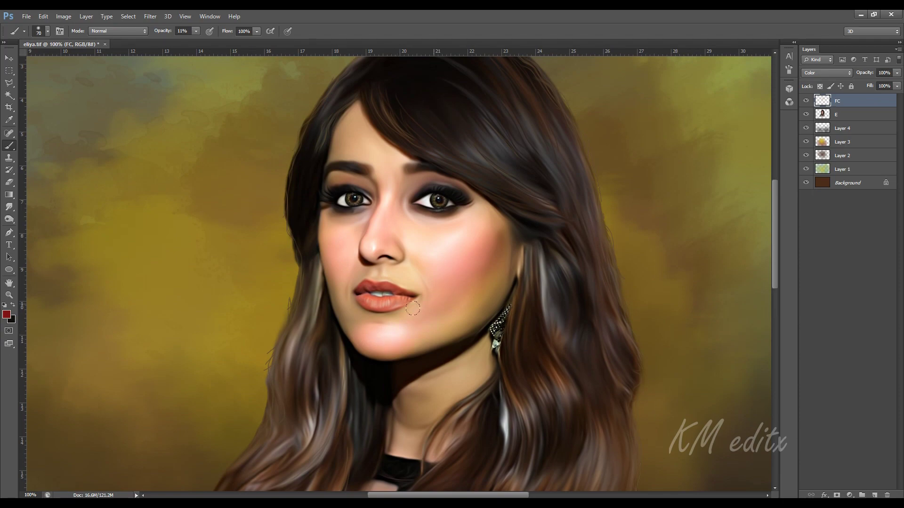
mouse_move(490, 334)
mouse_down()
mouse_move(464, 291)
mouse_move(427, 286)
mouse_up()
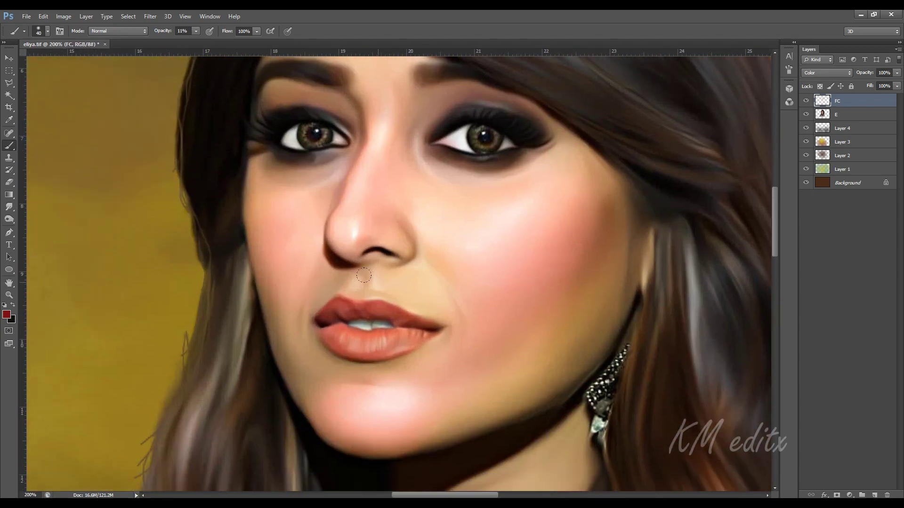
drag(349, 262, 425, 151)
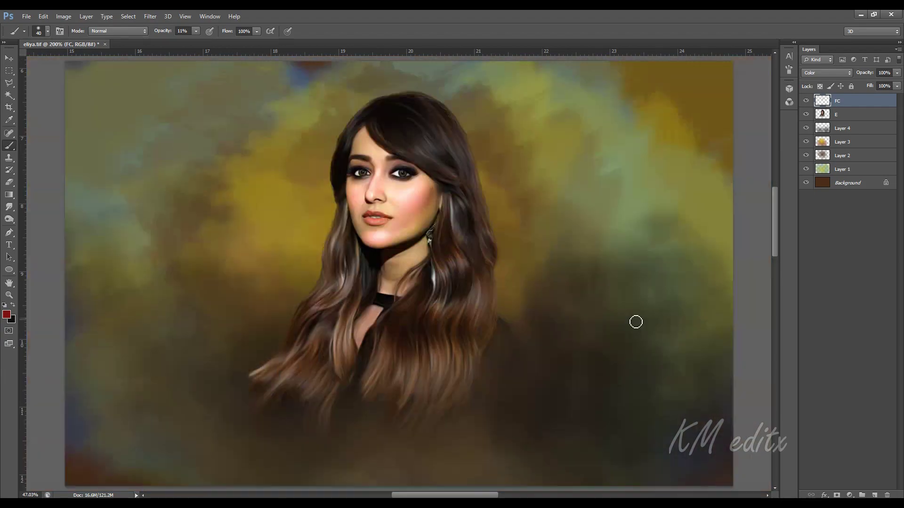
key(ctrl+minus)
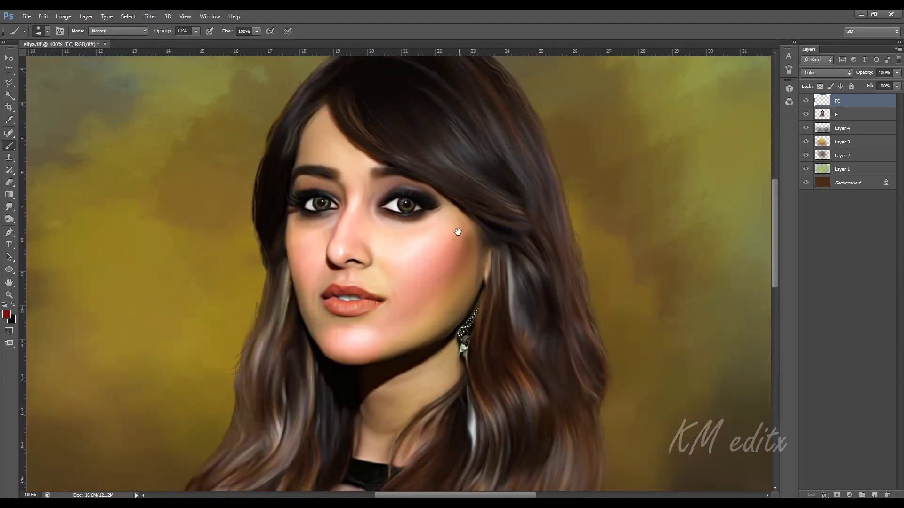
drag(452, 234, 448, 295)
- Switch to a cool cyan with a larger, low-opacity brush for the lower cheek
click(7, 314)
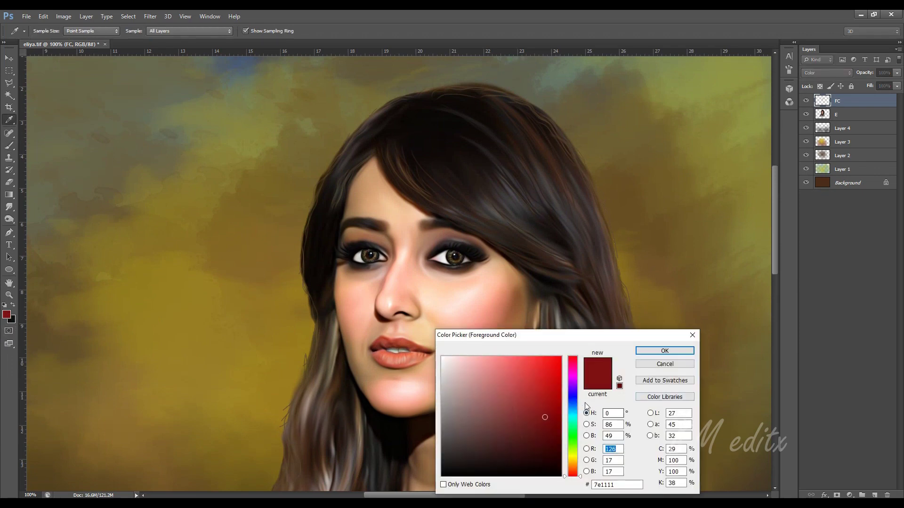
click(573, 419)
click(663, 354)
key(bracketright)
key(bracketright)
key(bracketright)
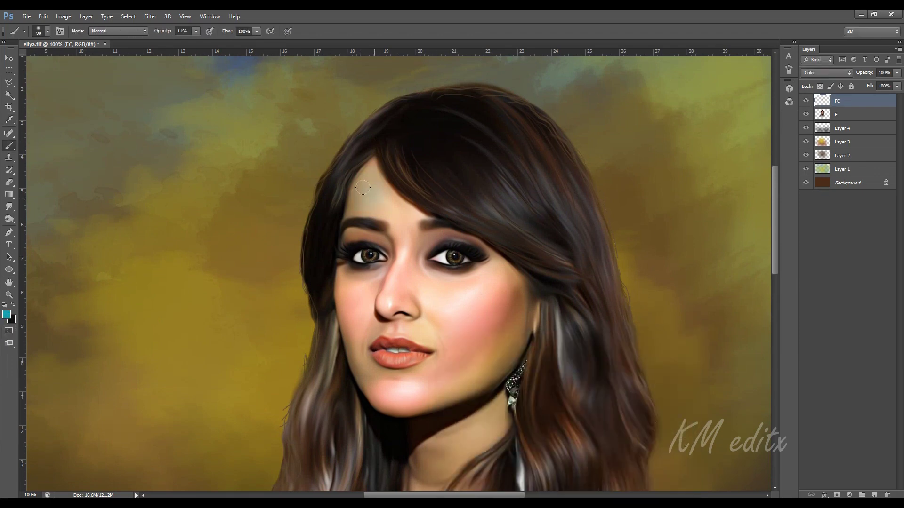
scroll(547, 307, down, 2)
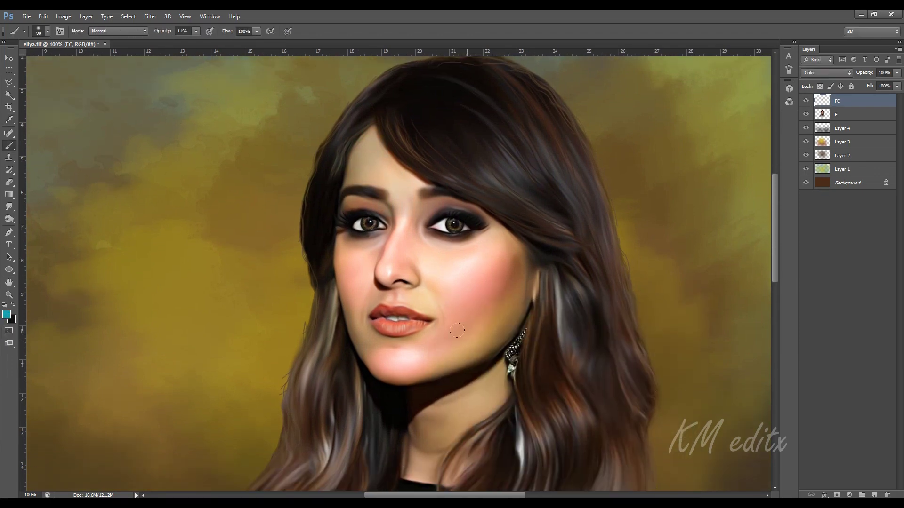
key(bracketright)
key(bracketright)
key(0)
key(4)
key(ctrl+plus)
- Add a new layer named 'lit' and set the brush colour to white
click(872, 495)
double_click(850, 101)
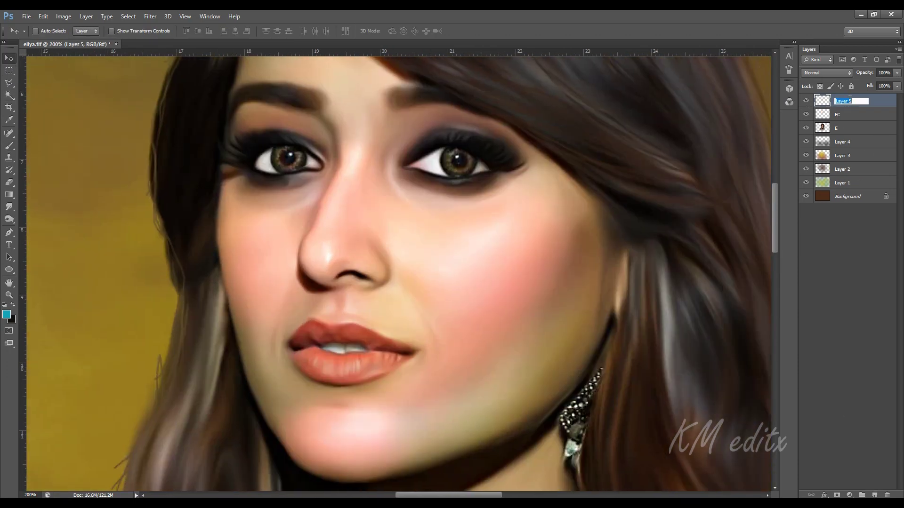
key(Return)
key(b)
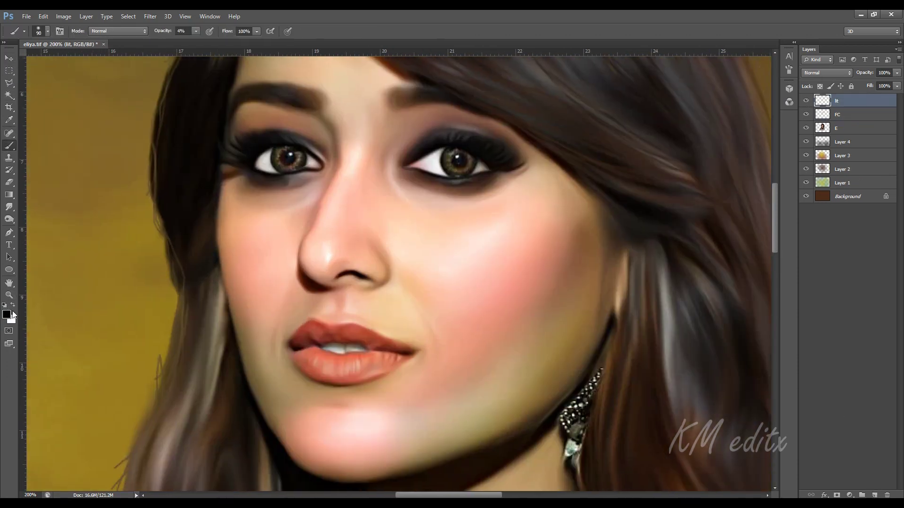
click(11, 313)
click(664, 348)
- Paint a white highlight from the nose tip up the bridge with a slightly smaller brush
key(bracketleft)
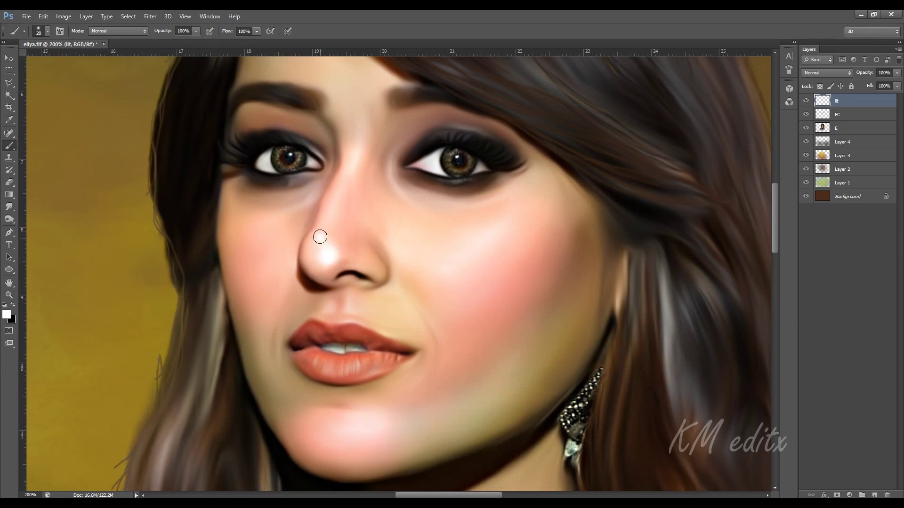
drag(318, 238, 337, 195)
key(ctrl+z)
drag(357, 149, 324, 233)
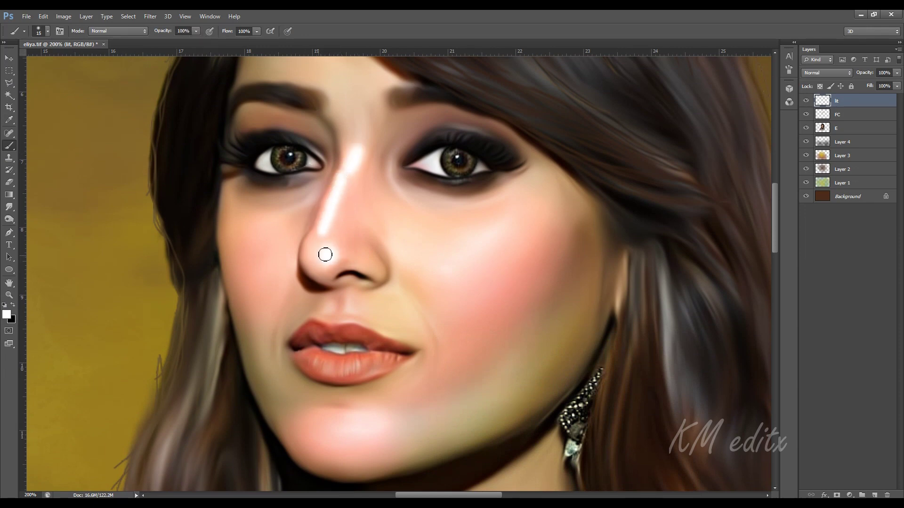
key(ctrl+z)
drag(322, 263, 340, 180)
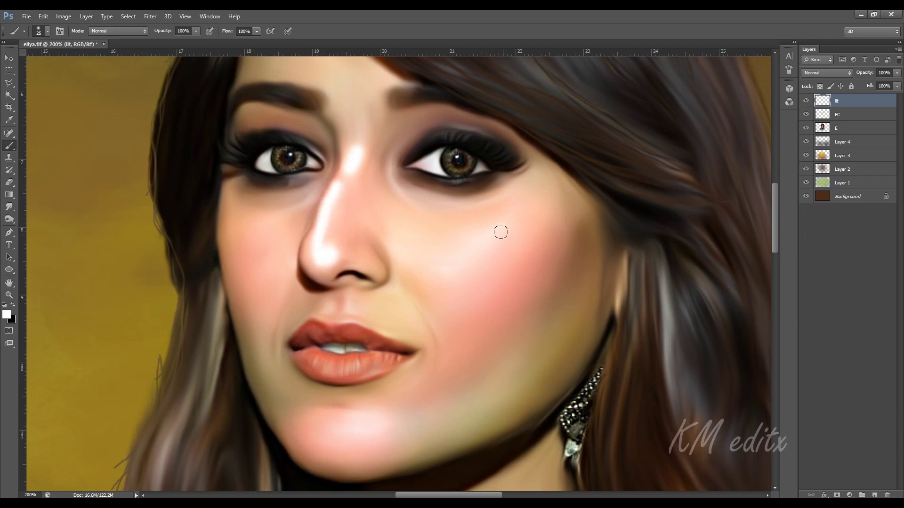
- Paint white highlights on the right cheek, chin, above the upper lip and at both lip corners
mouse_move(500, 232)
mouse_down()
mouse_move(500, 204)
mouse_move(456, 253)
mouse_up()
drag(323, 419, 355, 415)
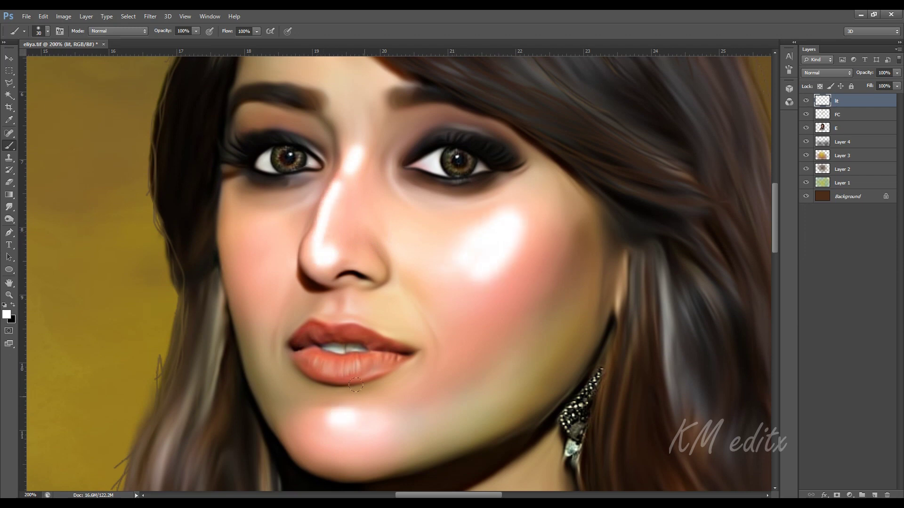
click(348, 305)
drag(433, 330, 439, 342)
key(bracketleft)
drag(281, 348, 279, 356)
- Highlight the inner corner of the left eye and the area under it with a broader brush
drag(319, 155, 324, 162)
key(bracketright)
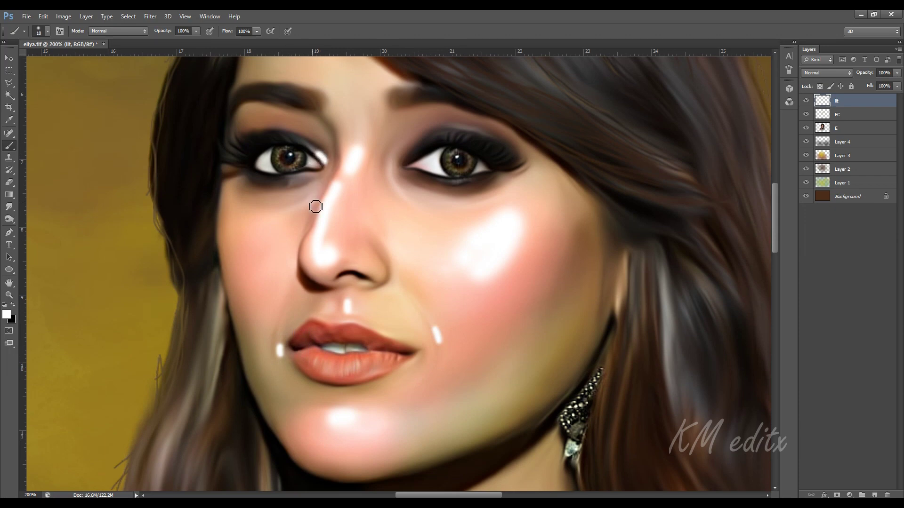
key(bracketright)
key(bracketright)
key(bracketright)
mouse_move(315, 206)
mouse_down()
mouse_move(295, 209)
mouse_move(268, 234)
mouse_up()
key(bracketleft)
key(bracketleft)
key(bracketleft)
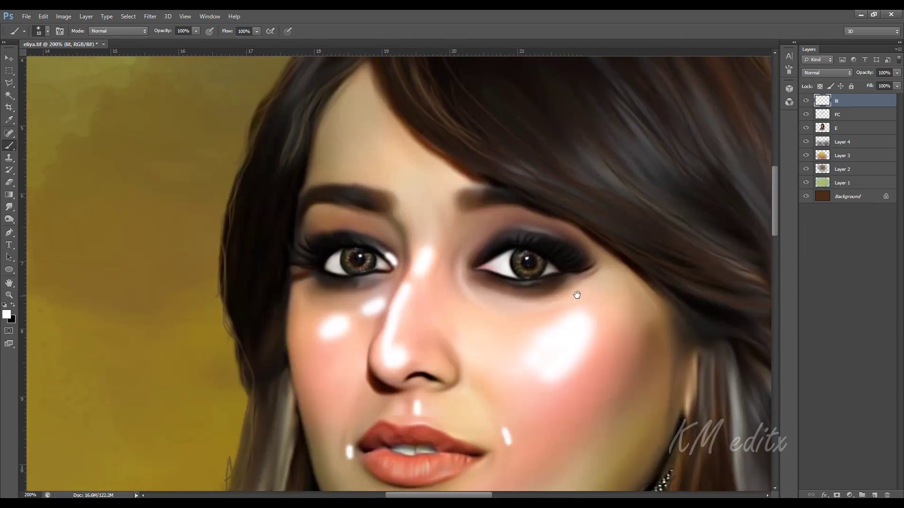
- Add highlights on the nose bridge, beside the nose and under the right eye
drag(522, 171, 592, 273)
drag(437, 236, 423, 210)
drag(462, 262, 464, 288)
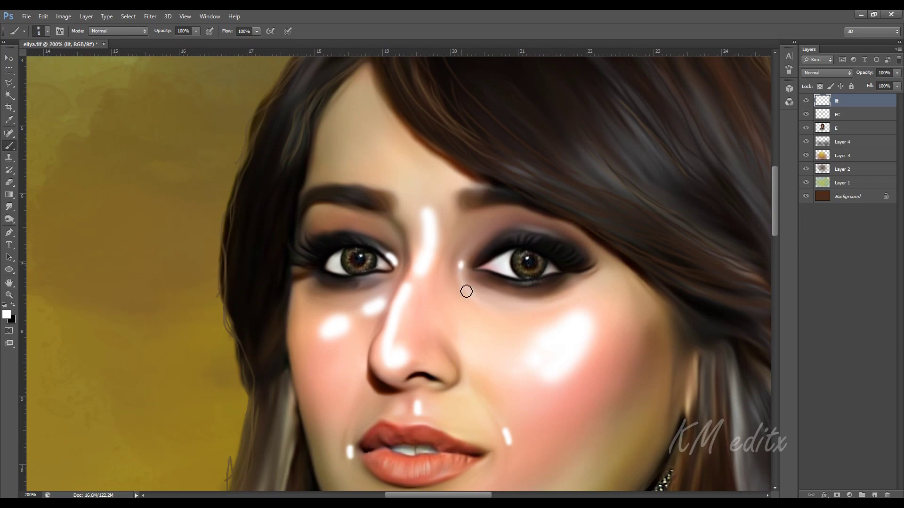
key(bracketleft)
key(bracketleft)
drag(554, 305, 577, 295)
key(bracketleft)
mouse_move(621, 381)
mouse_down()
mouse_move(584, 272)
mouse_move(357, 244)
mouse_up()
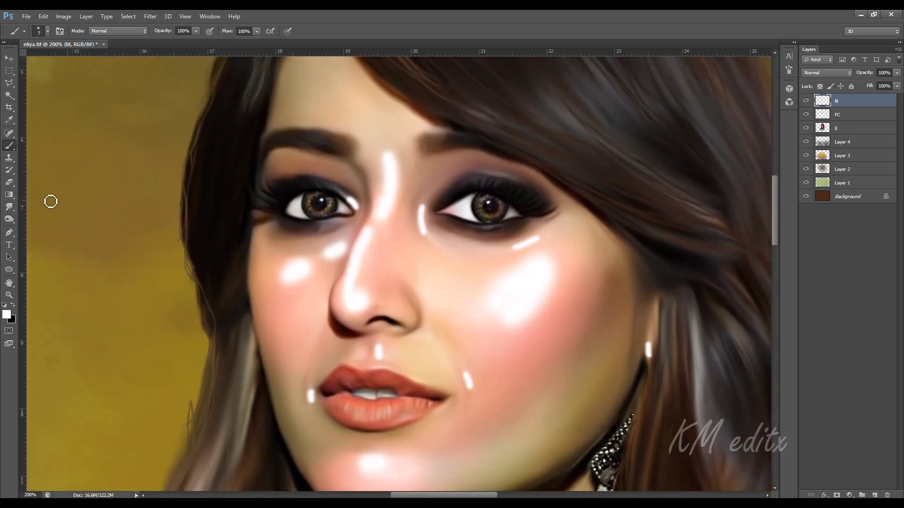
- Move the lit layer beneath FC and smudge the under-nose and cheek highlights
click(9, 206)
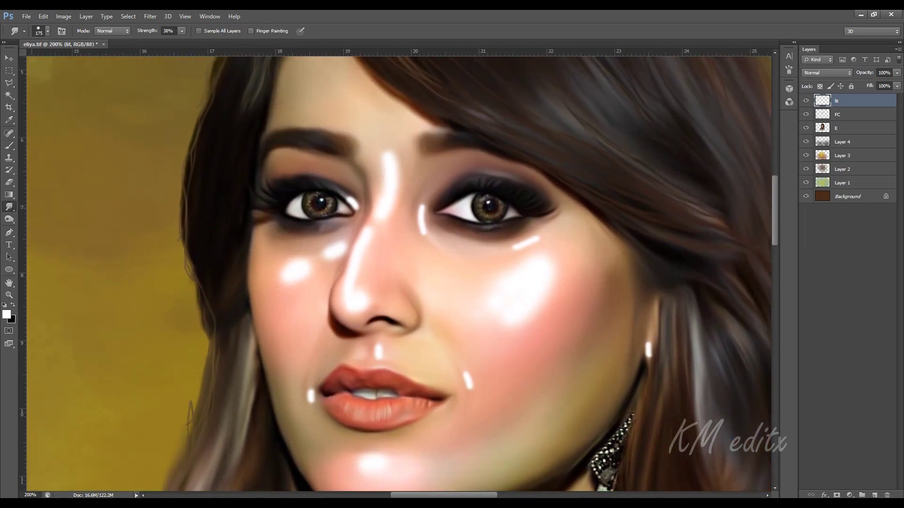
key(ctrl+bracketleft)
drag(323, 262, 377, 298)
ctrl+click(376, 297)
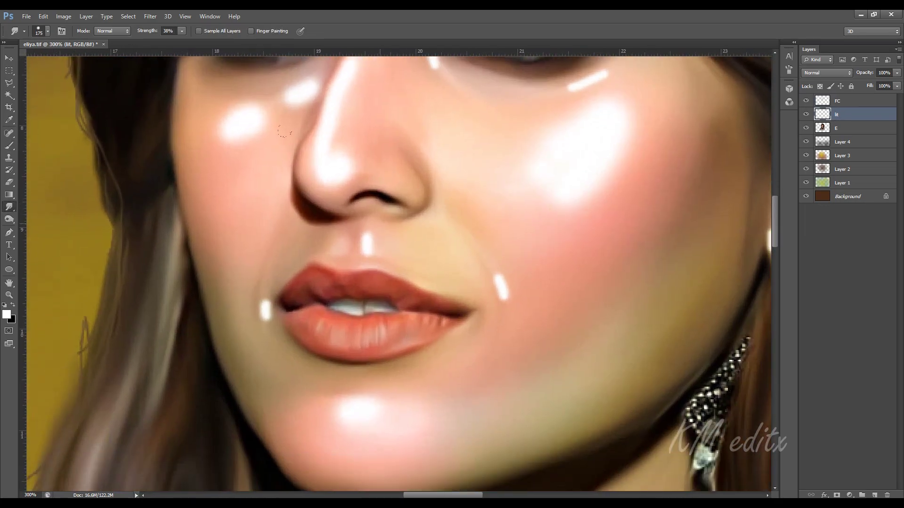
drag(364, 244, 367, 246)
drag(502, 295, 486, 261)
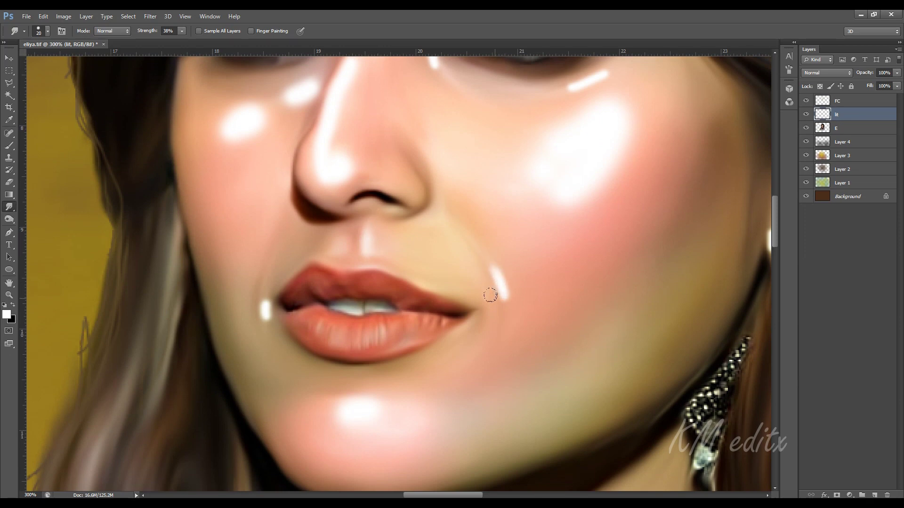
- Blend the cheek streak into the skin and the chin highlight toward the lip corner
key(bracketright)
key(bracketright)
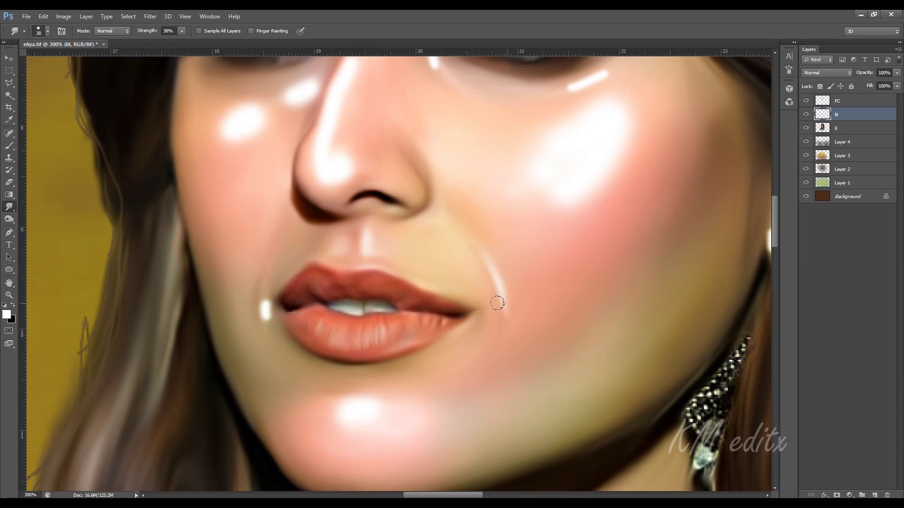
drag(498, 303, 482, 262)
drag(500, 317, 467, 235)
key(bracketright)
key(bracketright)
key(bracketright)
key(bracketright)
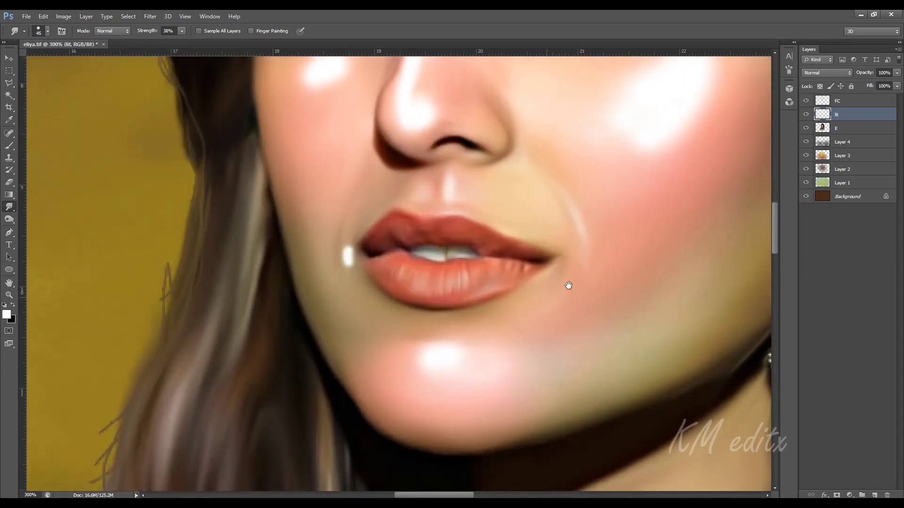
drag(506, 343, 379, 314)
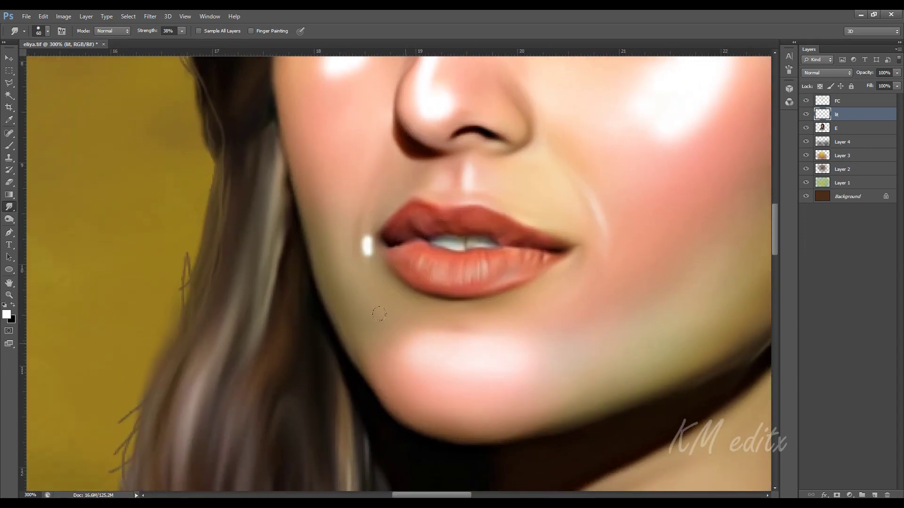
drag(359, 232, 366, 257)
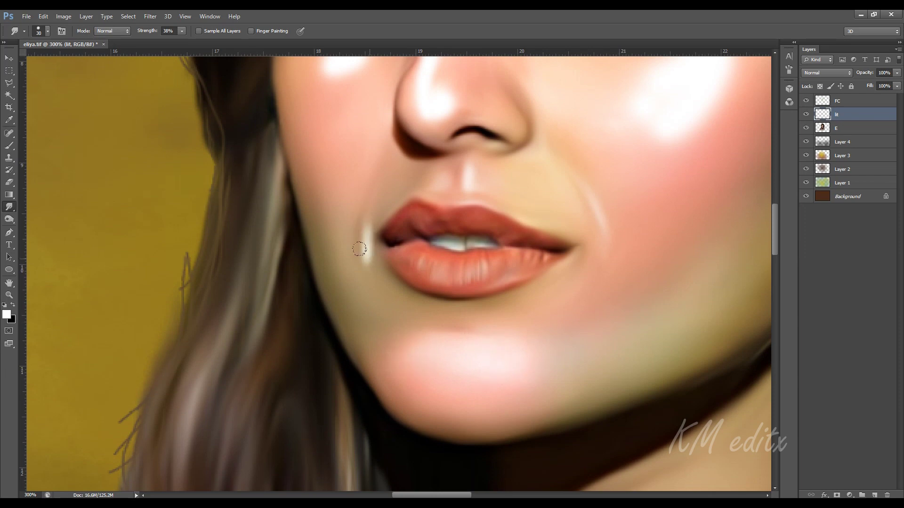
key(bracketleft)
key(bracketleft)
key(bracketleft)
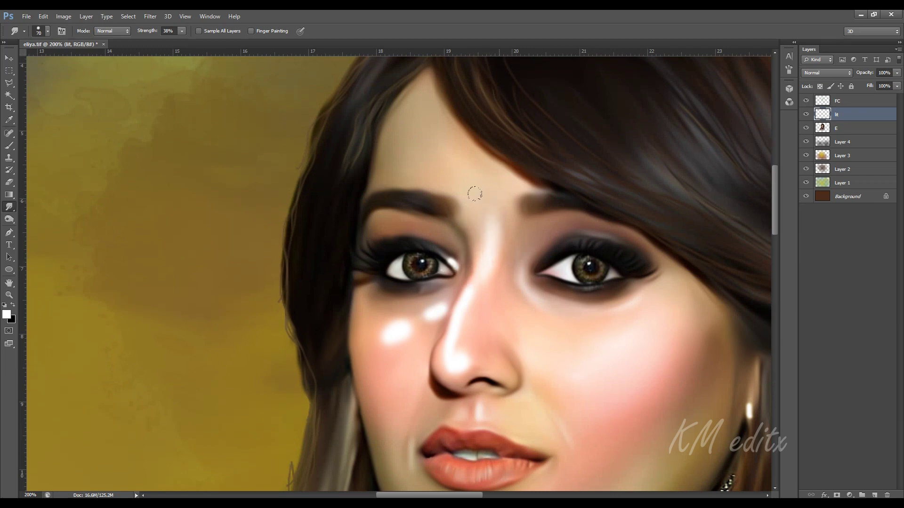
- Smudge the highlights between the eyes, along the nose ridge, below the eye and on the cheek
drag(473, 193, 454, 303)
key(bracketright)
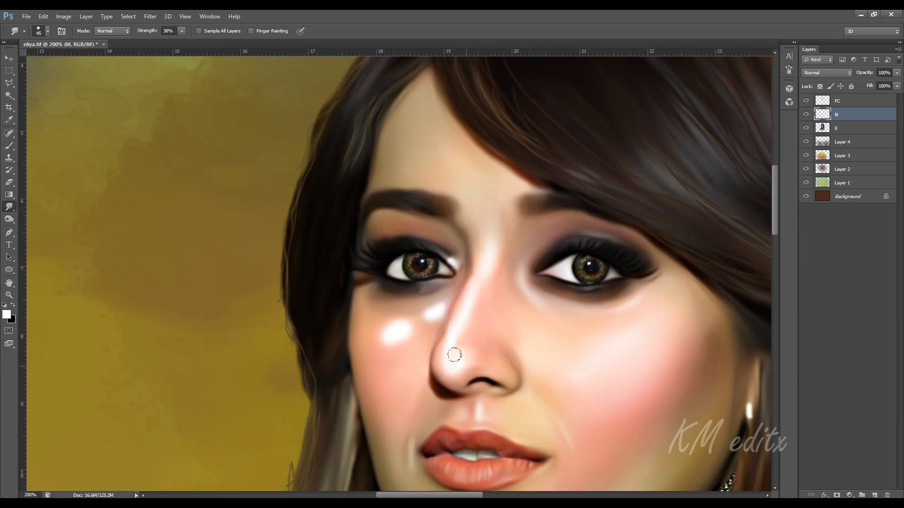
drag(438, 354, 483, 238)
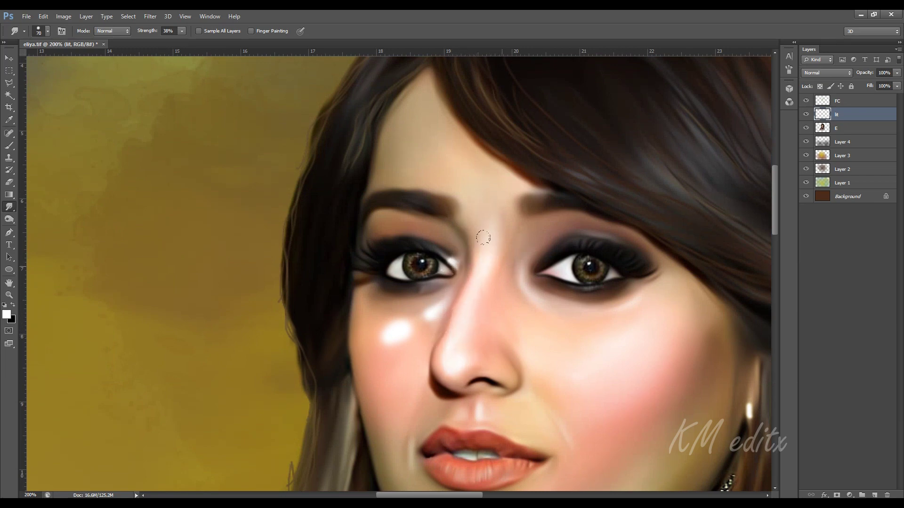
drag(434, 295, 422, 314)
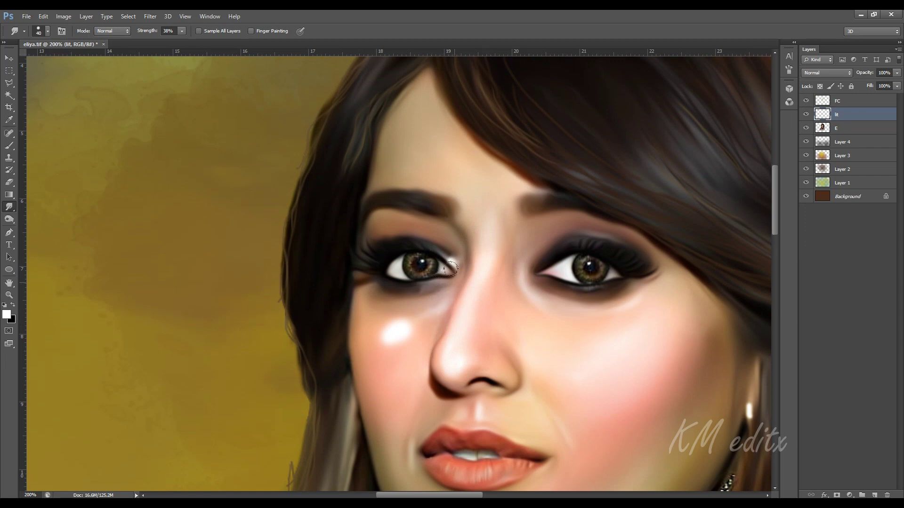
key(bracketleft)
drag(479, 344, 517, 319)
key(bracketright)
key(bracketright)
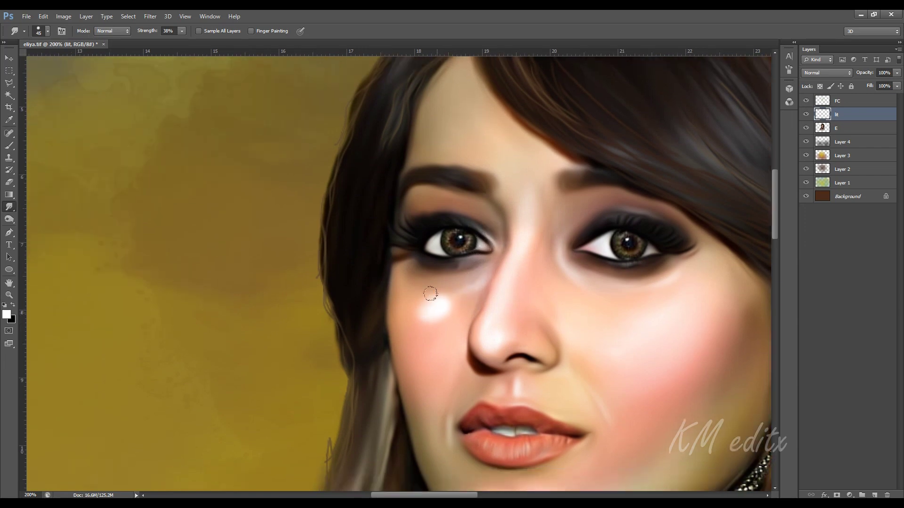
mouse_move(430, 293)
mouse_down()
mouse_move(440, 317)
mouse_move(428, 317)
mouse_move(435, 286)
mouse_move(413, 343)
mouse_move(448, 296)
mouse_up()
key(bracketright)
key(bracketright)
key(bracketright)
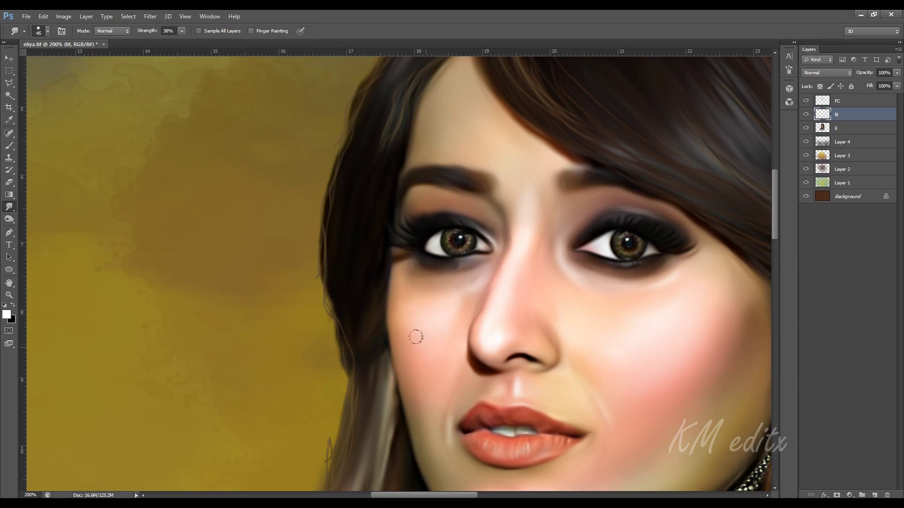
- Dab brush highlights on the lower and upper lips
key(ctrl+0)
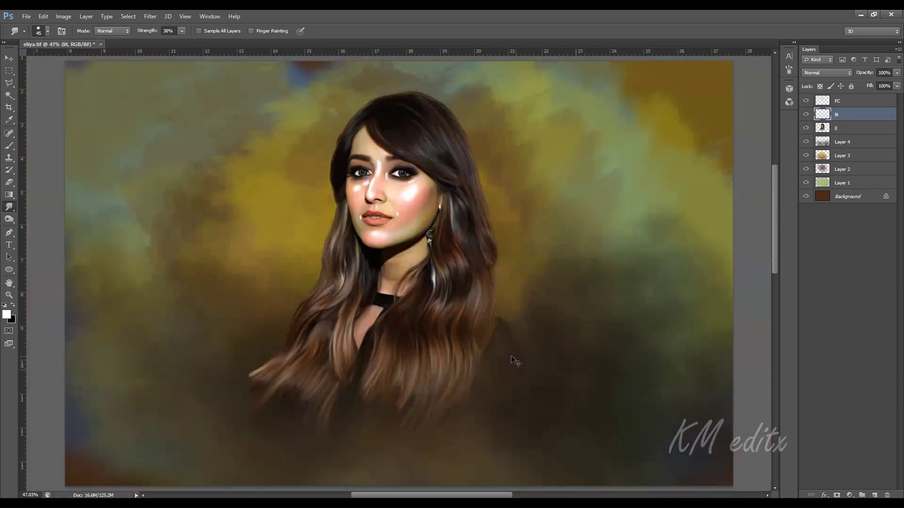
key(ctrl+1)
key(ctrl+plus)
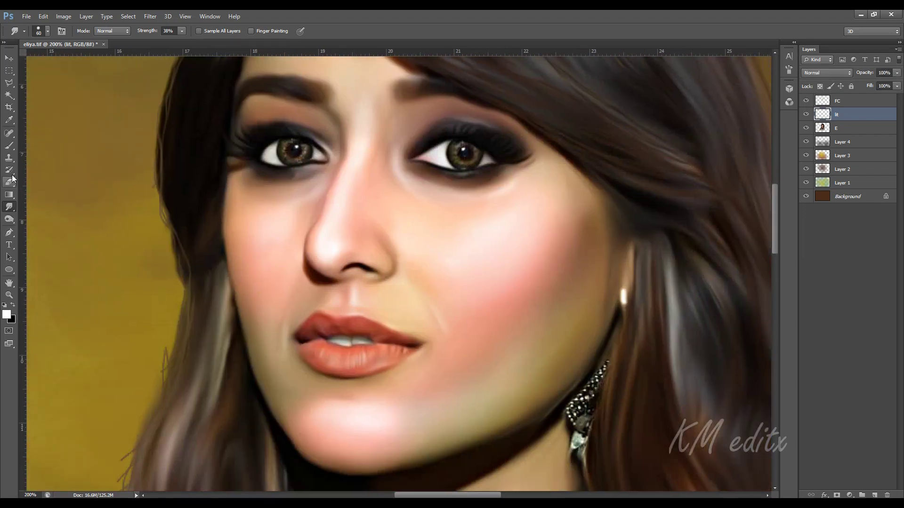
key(b)
click(363, 356)
click(323, 353)
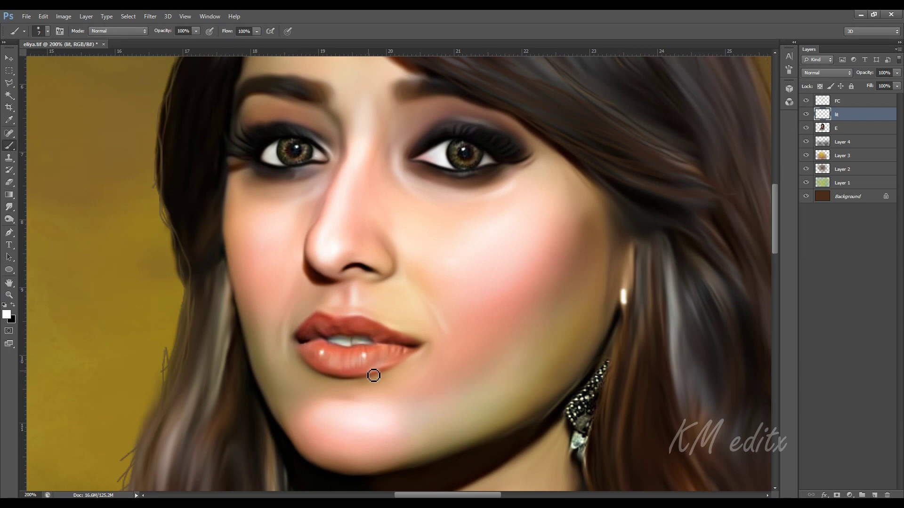
click(323, 330)
- Return to the Smudge tool and lower the painted layer's opacity to 59%
key(r)
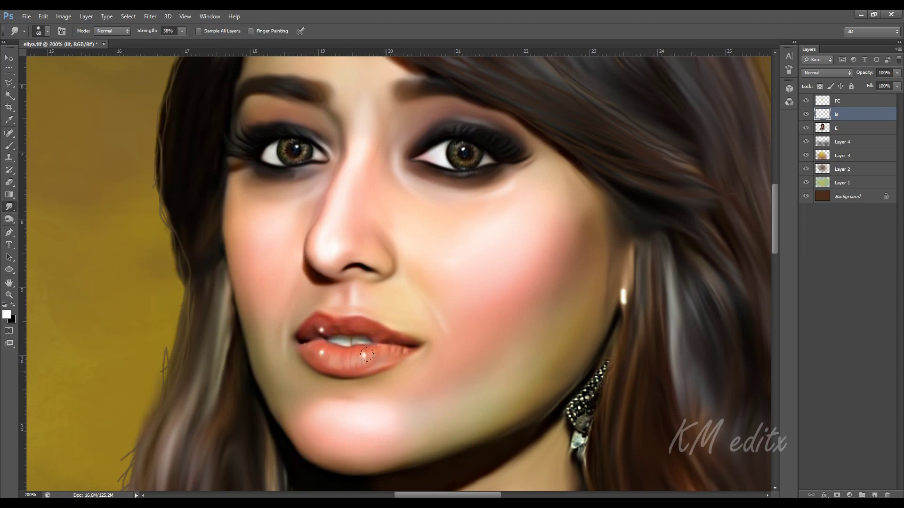
key(bracketleft)
key(ctrl+plus)
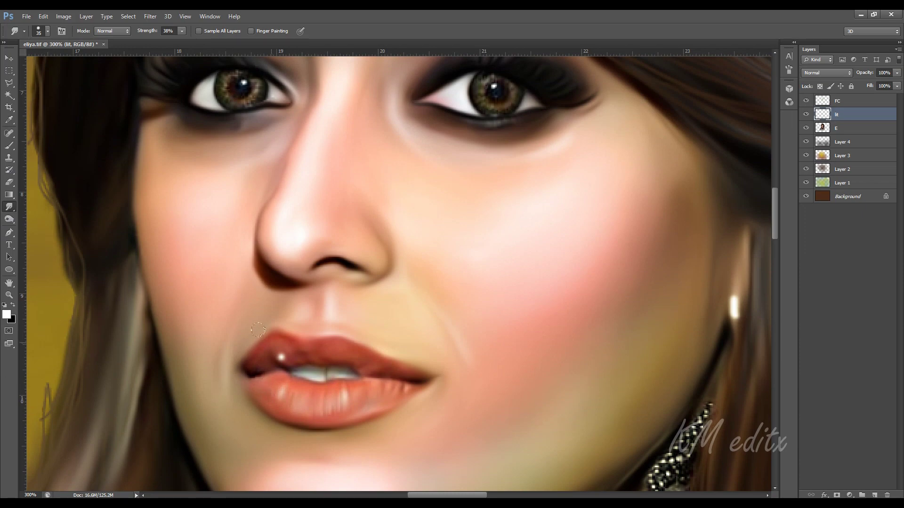
key(bracketright)
key(bracketright)
key(bracketright)
key(ctrl+minus)
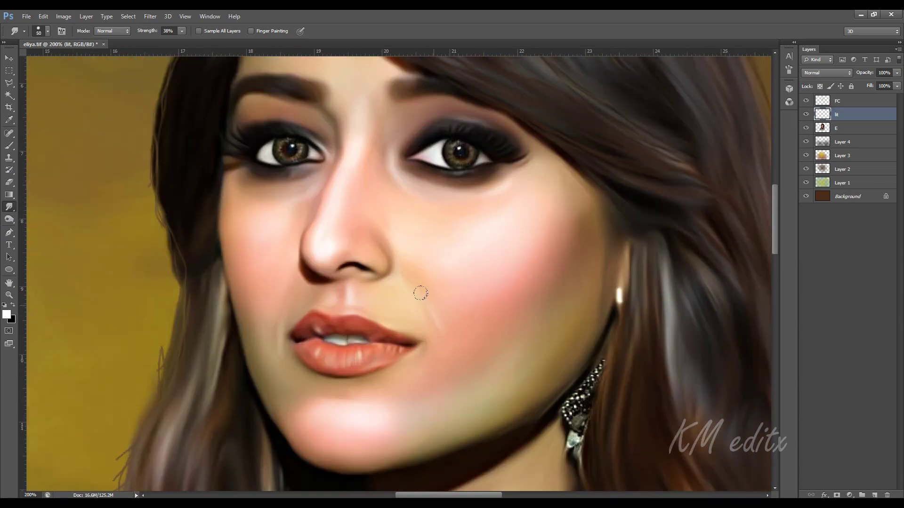
key(ctrl+minus)
drag(896, 73, 877, 80)
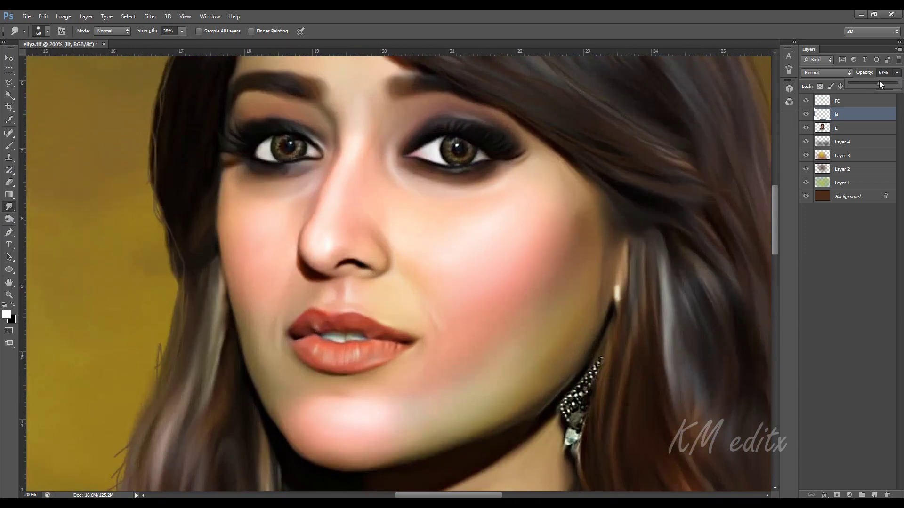
- Name the portrait layer E and raise its saturation by +14 in Hue/Saturation
text(E)
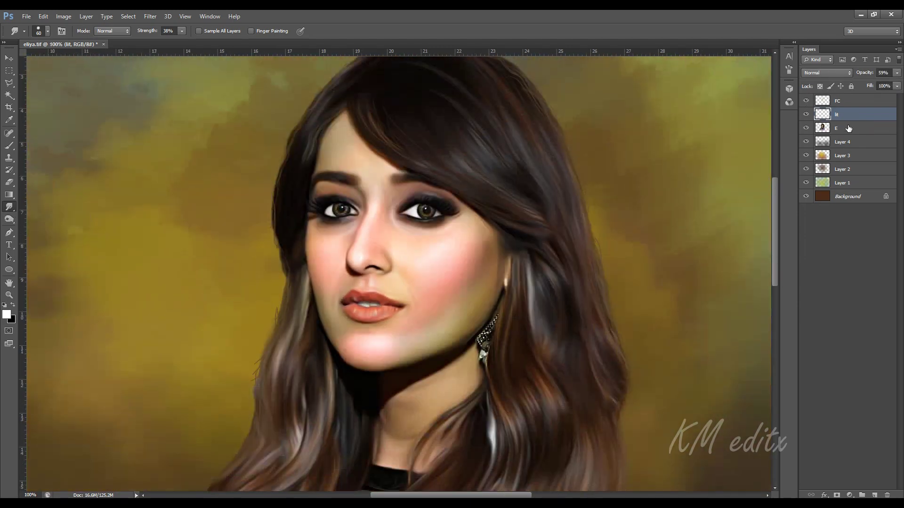
click(849, 128)
click(64, 16)
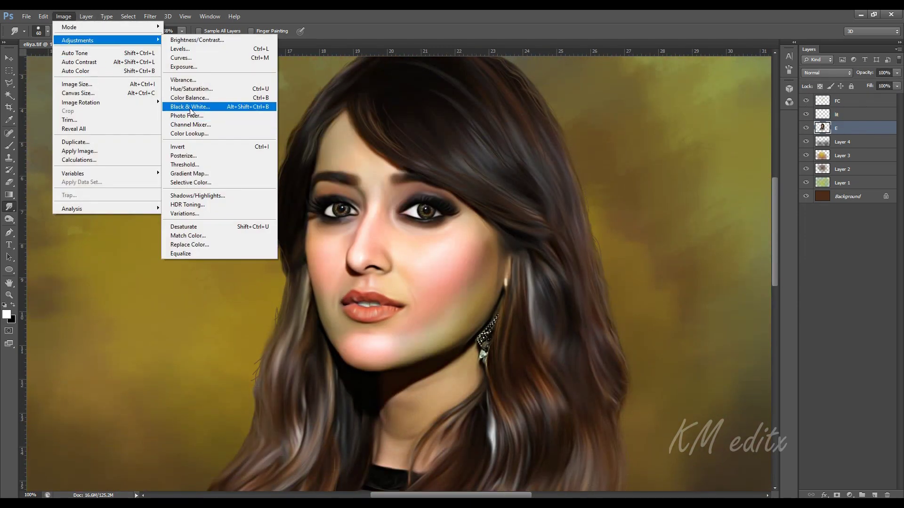
click(189, 91)
mouse_move(717, 258)
mouse_down()
mouse_move(722, 235)
mouse_move(710, 238)
mouse_move(719, 237)
mouse_up()
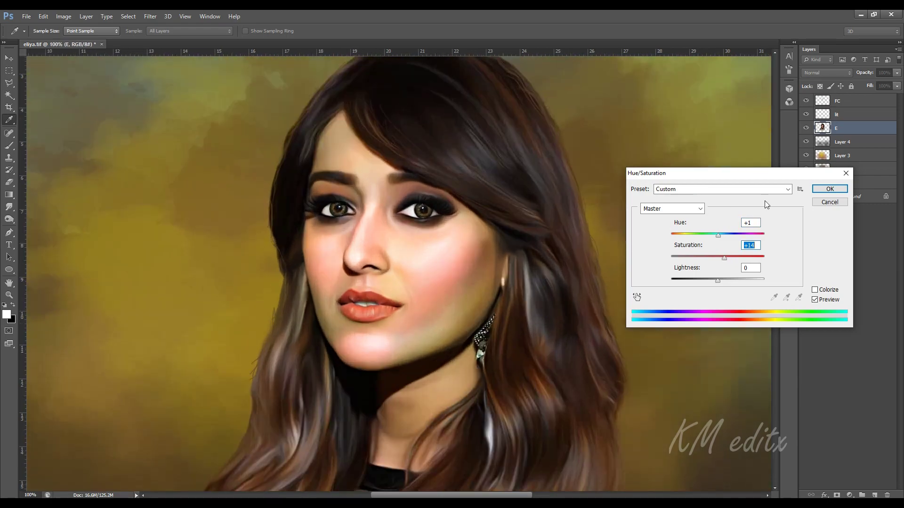
click(830, 188)
- Set the layer just above E to 74% opacity
key(r)
click(839, 117)
drag(897, 72, 884, 85)
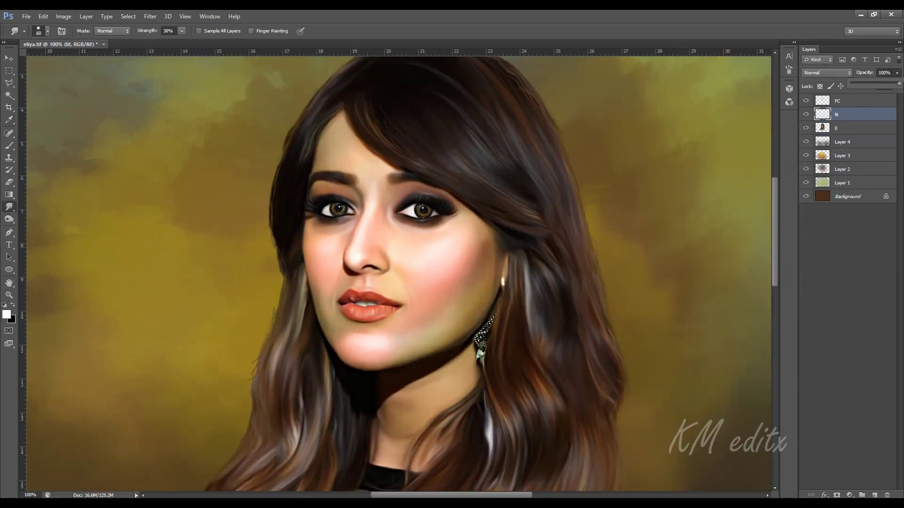
scroll(720, 242, down, 2)
scroll(524, 216, down, 3)
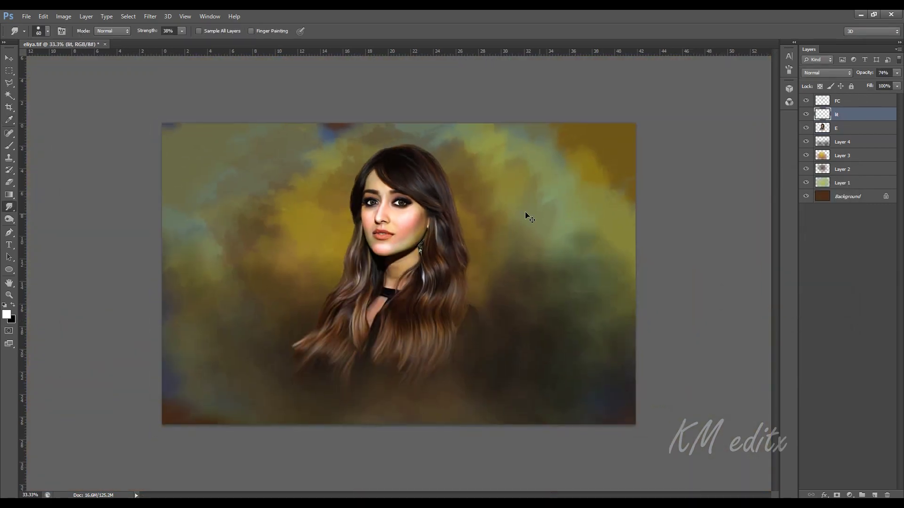
scroll(524, 216, up, 3)
scroll(525, 216, up, 2)
- Smudge the skin near the earlobe upward with a smaller brush
key(bracketleft)
scroll(447, 291, up, 2)
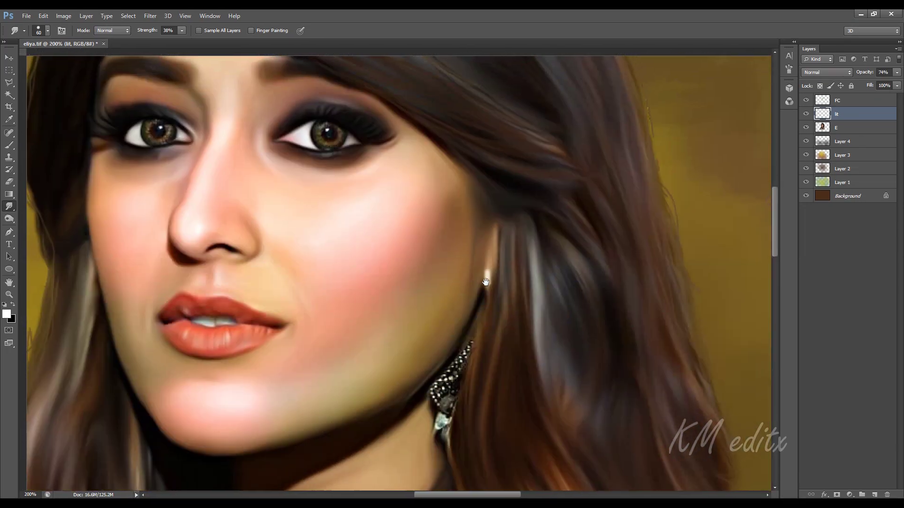
drag(454, 288, 457, 245)
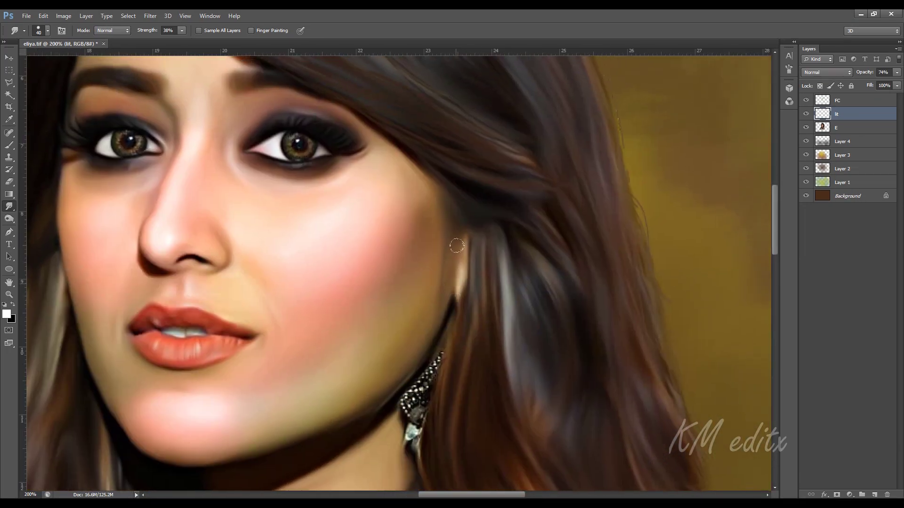
scroll(465, 275, down, 3)
scroll(575, 347, up, 3)
scroll(574, 347, down, 2)
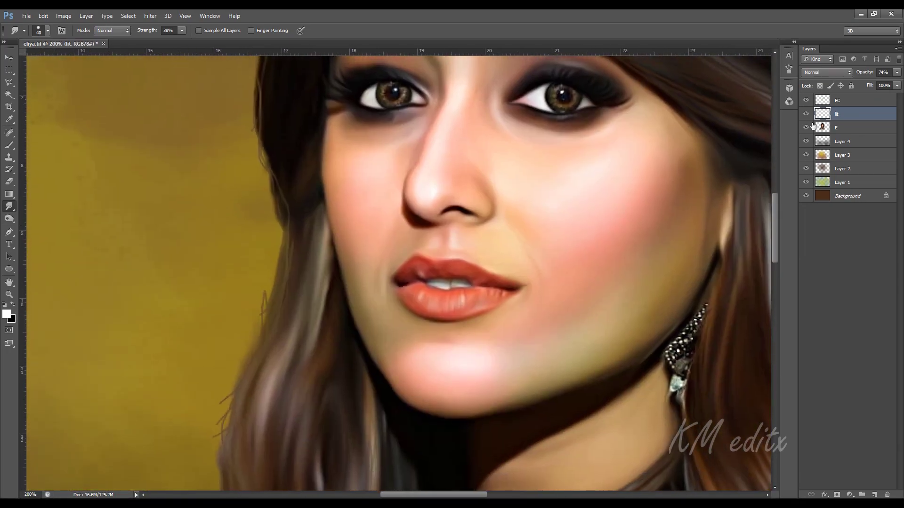
key(alt+bracketright)
- Add a new layer named Lips
click(874, 495)
double_click(845, 100)
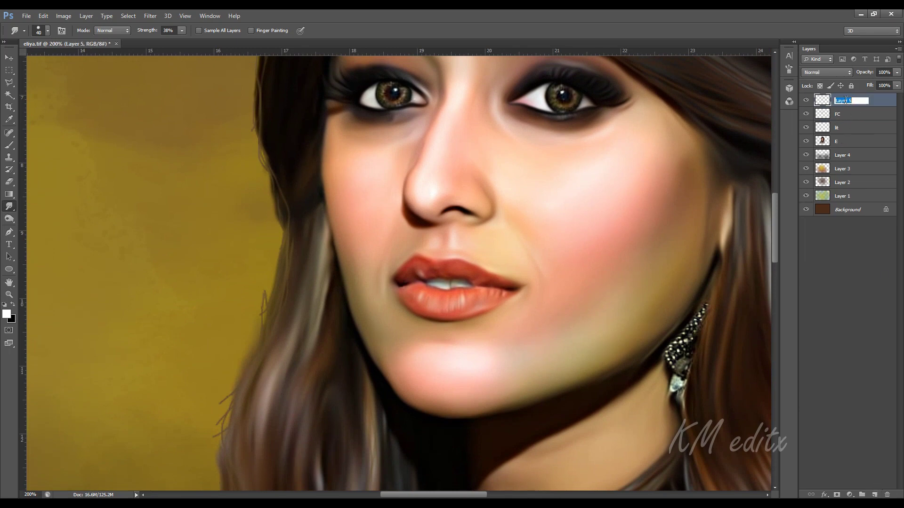
text(Lips)
double_click(861, 102)
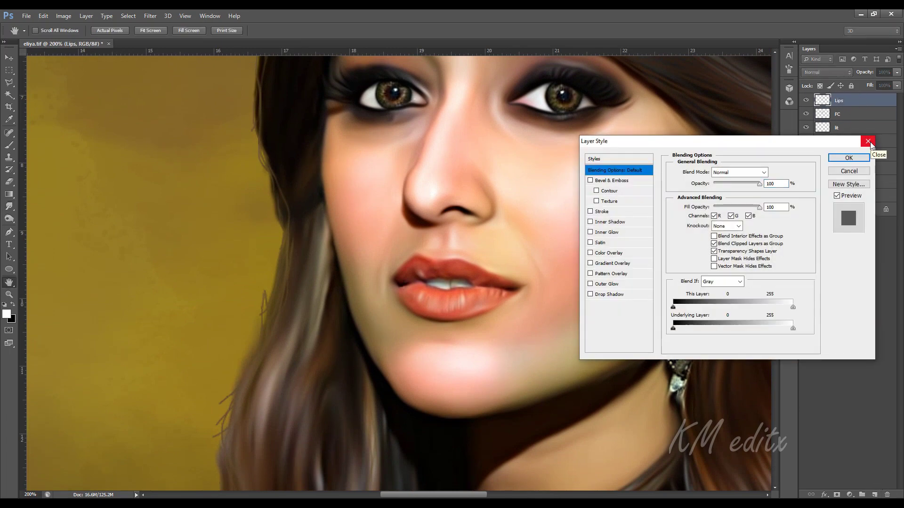
click(868, 142)
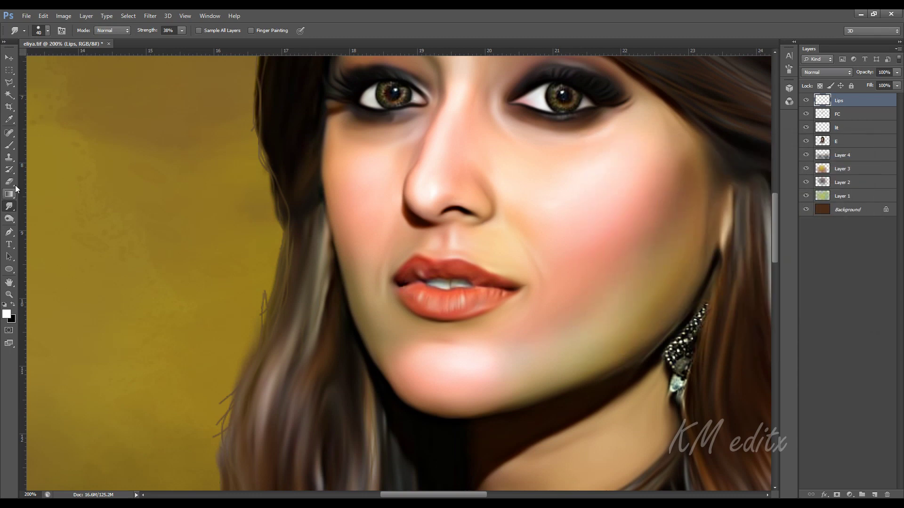
- Choose a dark red foreground colour for the Brush tool
click(10, 146)
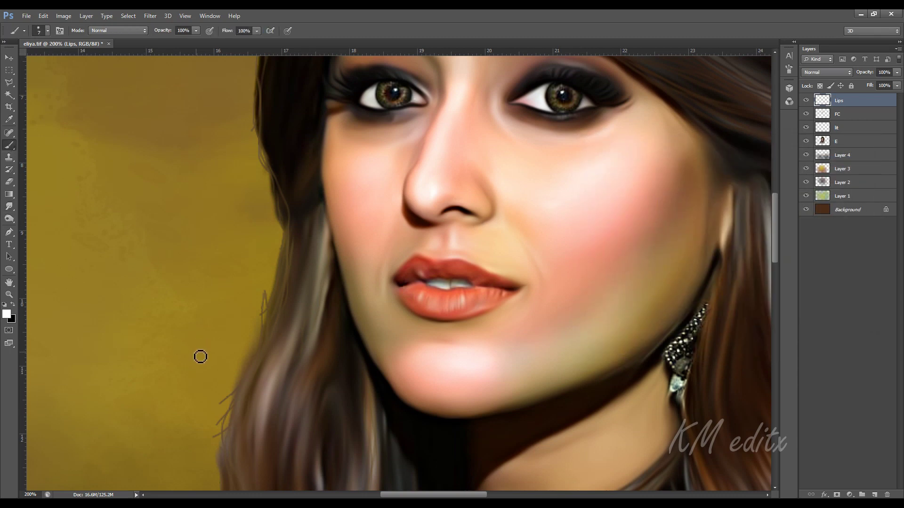
click(7, 314)
drag(572, 368, 572, 359)
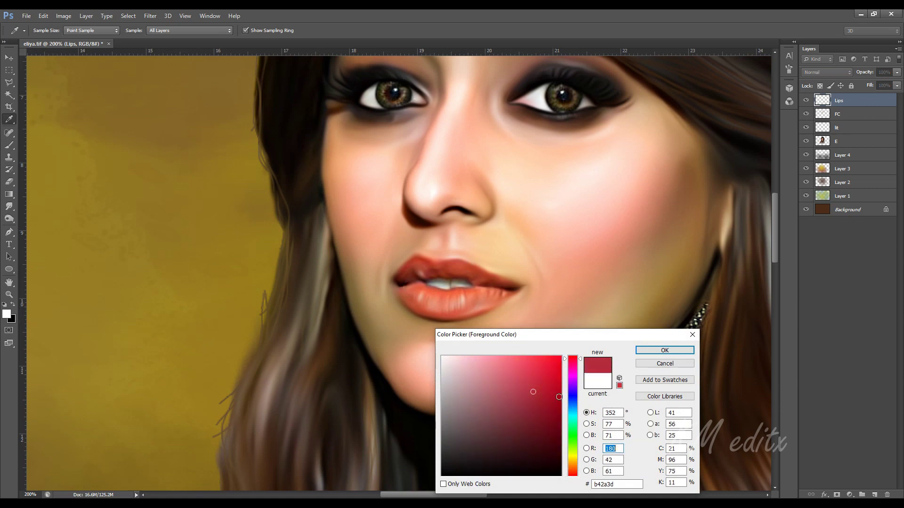
click(548, 400)
click(659, 353)
key(b)
scroll(452, 294, up, 2)
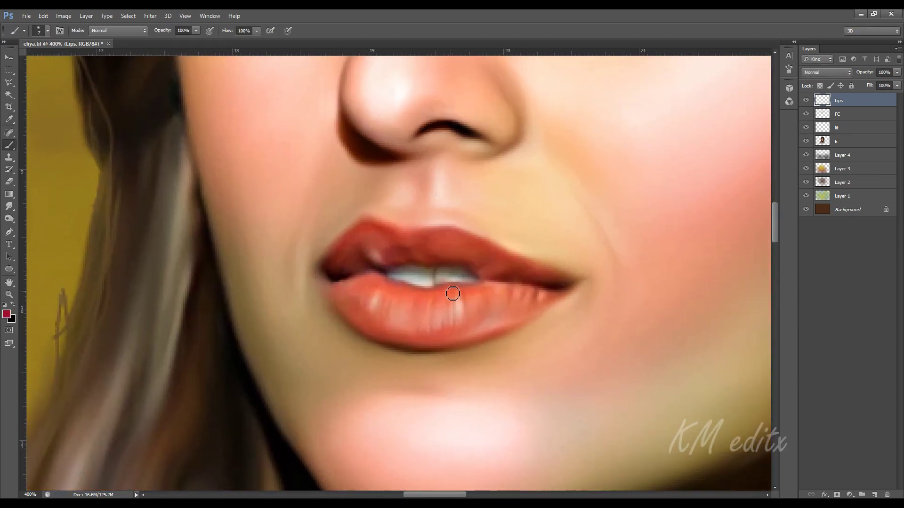
- Paint dark red over both lips and set the Lips layer to Soft Light
mouse_move(530, 296)
mouse_down()
mouse_move(350, 288)
mouse_move(537, 293)
mouse_move(424, 325)
mouse_move(355, 292)
mouse_move(484, 305)
mouse_up()
key(bracketright)
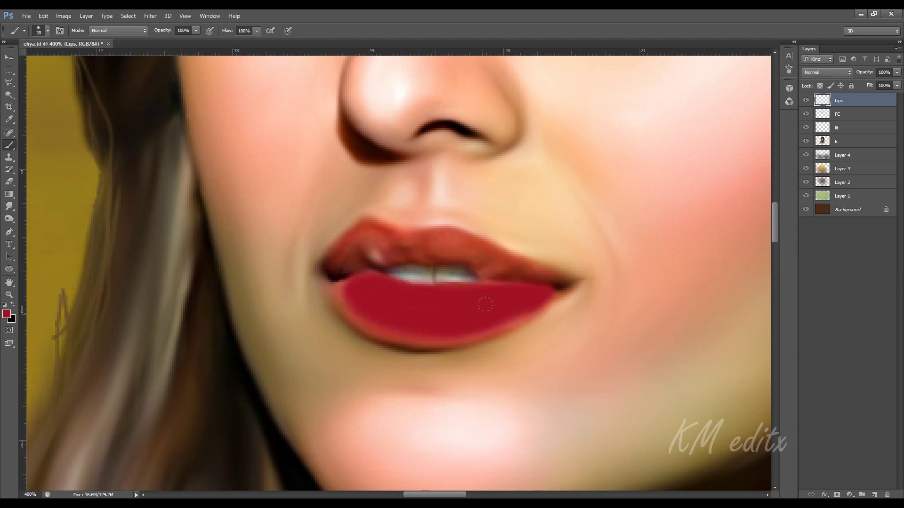
mouse_move(524, 274)
mouse_down()
mouse_move(447, 238)
mouse_move(470, 264)
mouse_move(473, 252)
mouse_move(376, 225)
mouse_move(336, 250)
mouse_move(398, 250)
mouse_up()
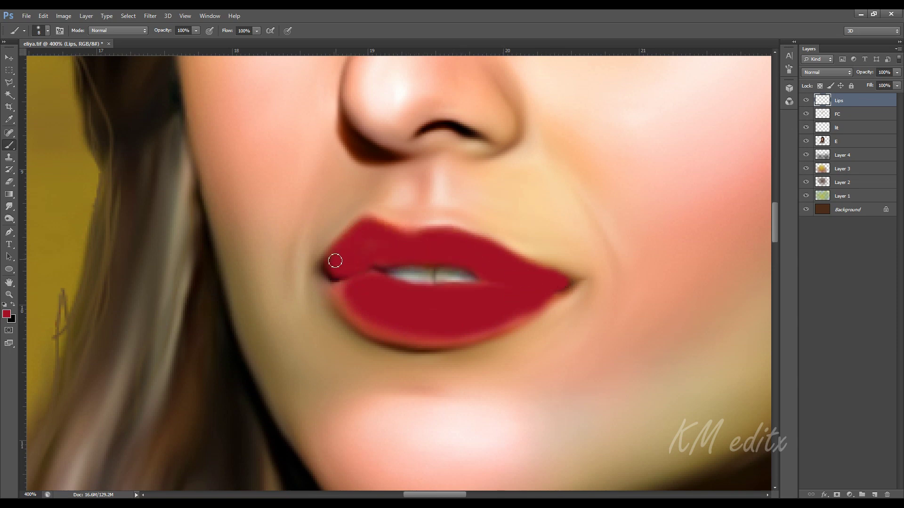
drag(329, 263, 430, 287)
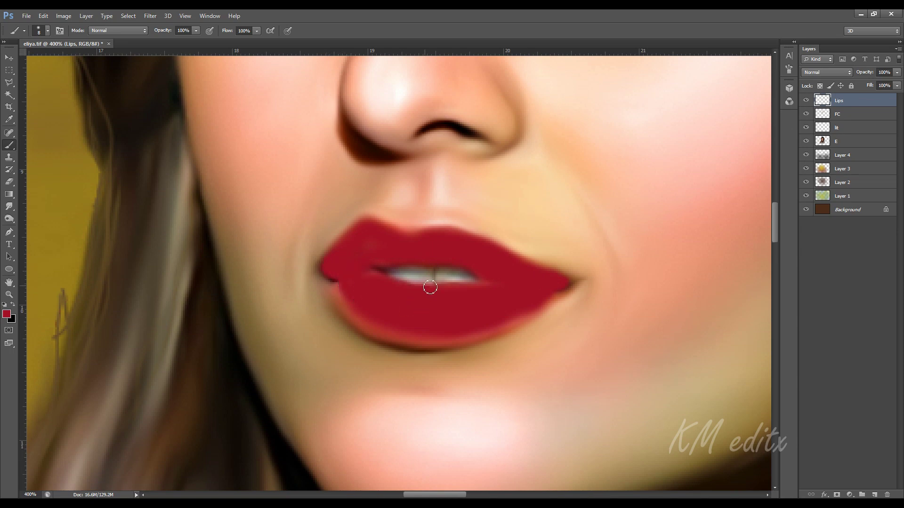
click(849, 72)
click(823, 198)
key(ctrl+minus)
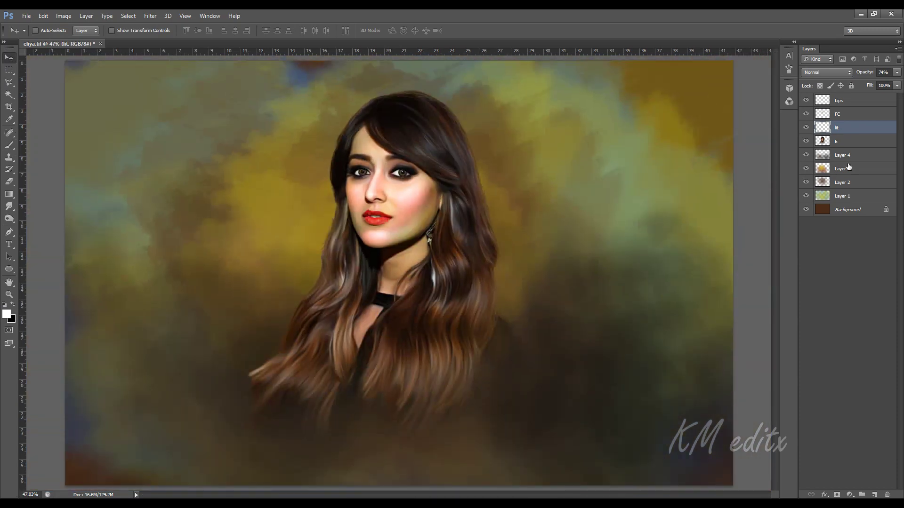
- Load the hair selection and add a new layer named HC
ctrl+click(822, 142)
click(843, 100)
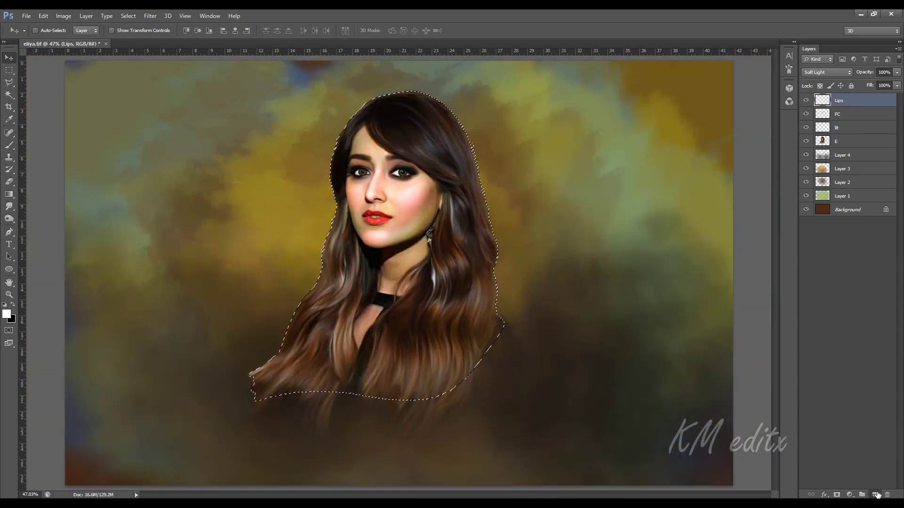
click(873, 494)
double_click(842, 101)
text(HC)
key(Return)
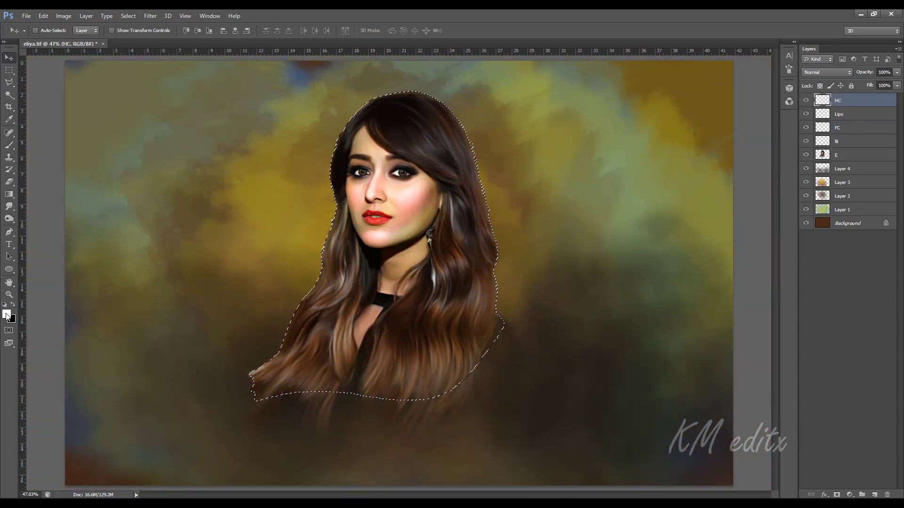
- Pick a gold colour and brush it along the left hair edge
click(7, 314)
click(537, 403)
click(548, 369)
click(664, 350)
key(b)
mouse_move(308, 288)
mouse_down()
mouse_move(402, 78)
mouse_move(516, 393)
mouse_up()
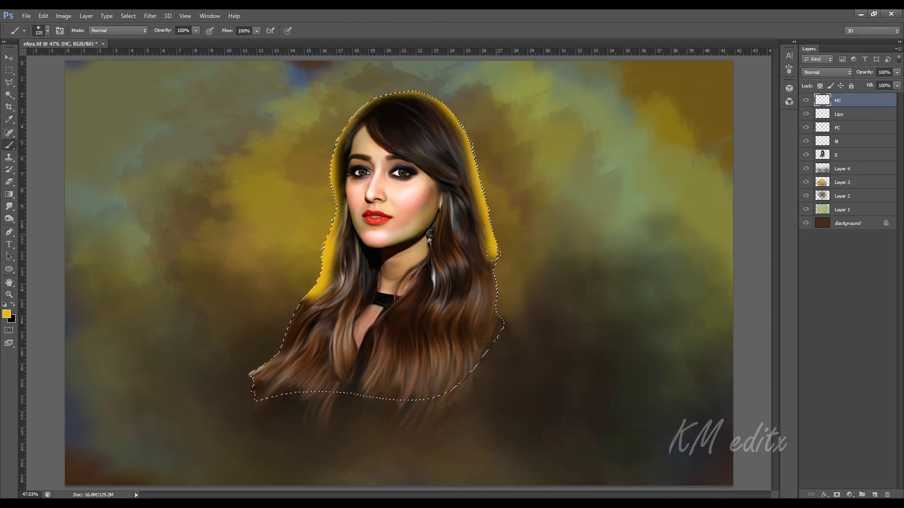
- Repaint the gold over the hair crown, set HC to Soft Light and deselect
key(ctrl+z)
mouse_move(339, 136)
mouse_down()
mouse_move(472, 151)
mouse_move(499, 329)
mouse_up()
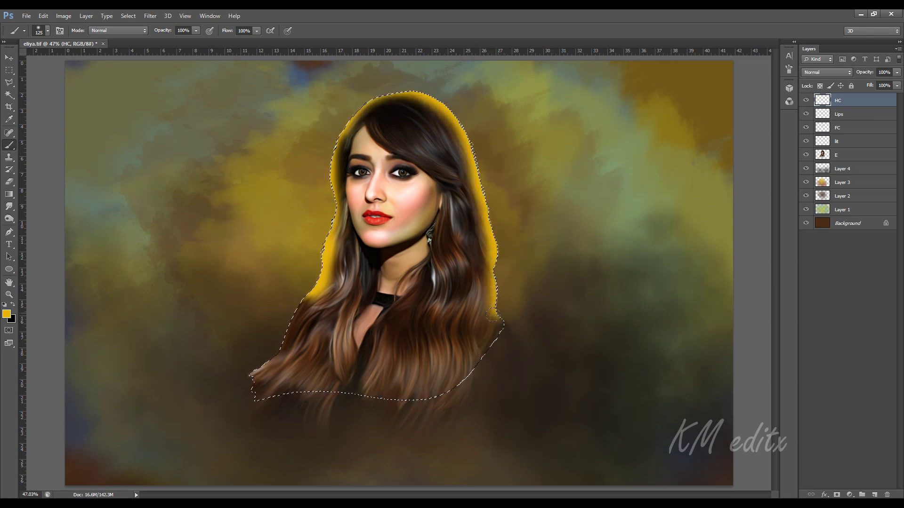
click(827, 72)
click(812, 206)
key(ctrl+d)
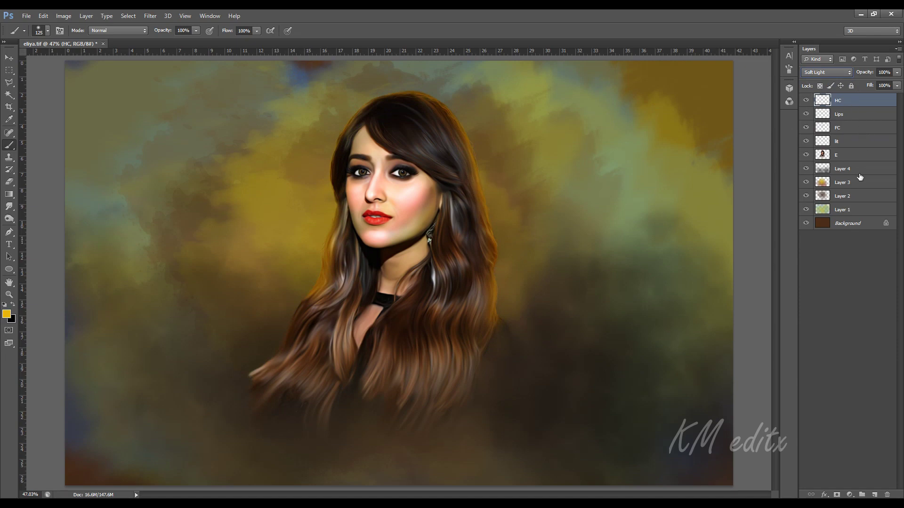
- Add a layer above Layer 4 with a yellow glow around the head in Soft Light
click(859, 173)
click(874, 495)
key(bracketleft)
key(bracketleft)
key(bracketleft)
drag(518, 226, 517, 306)
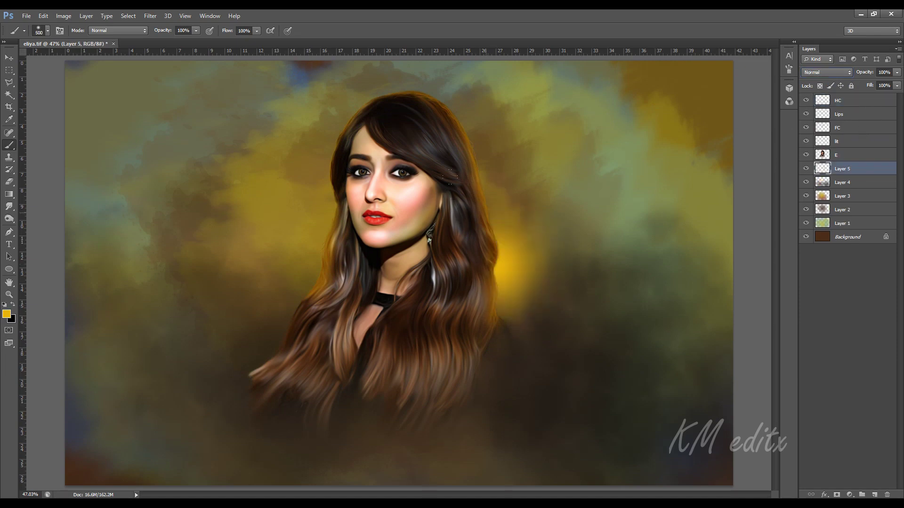
key(ctrl+z)
mouse_move(291, 244)
mouse_down()
mouse_move(471, 94)
mouse_move(527, 306)
mouse_up()
click(827, 72)
click(821, 193)
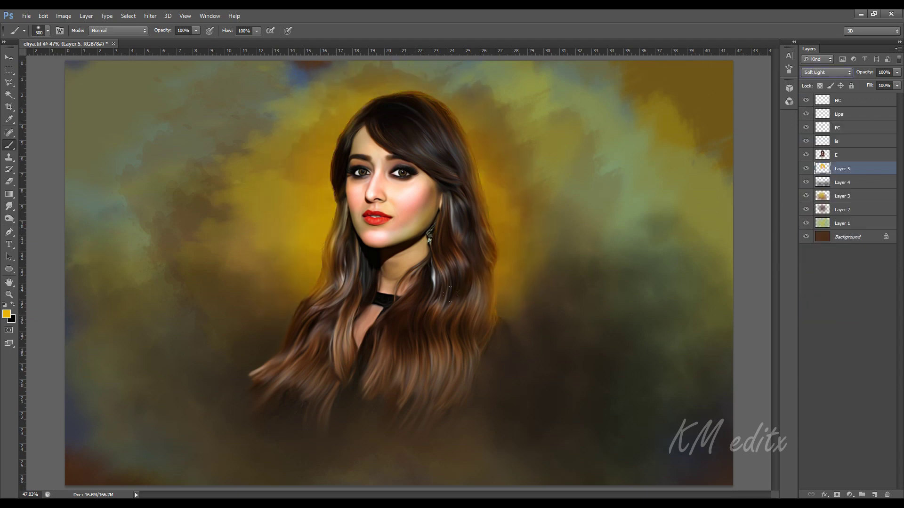
- Lift the highlights of portrait layer E slightly with a Levels adjustment
drag(834, 161, 823, 162)
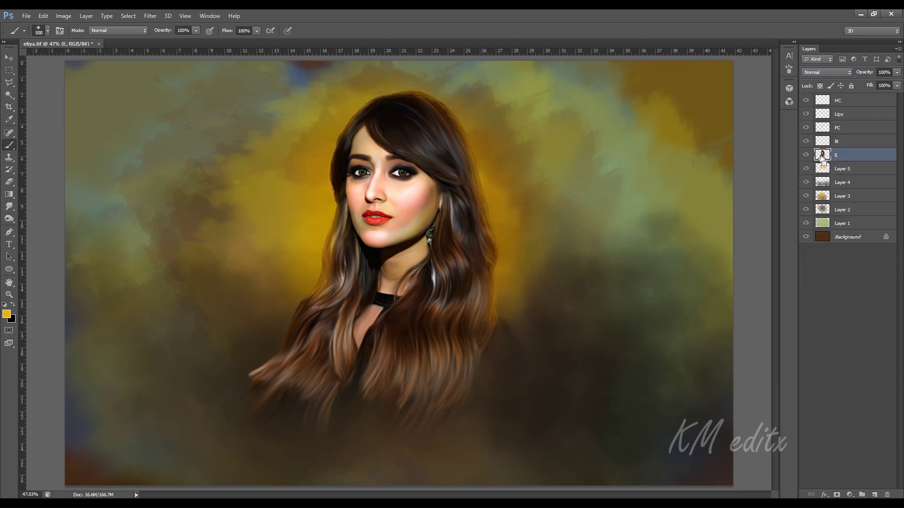
key(ctrl+l)
drag(826, 236, 816, 240)
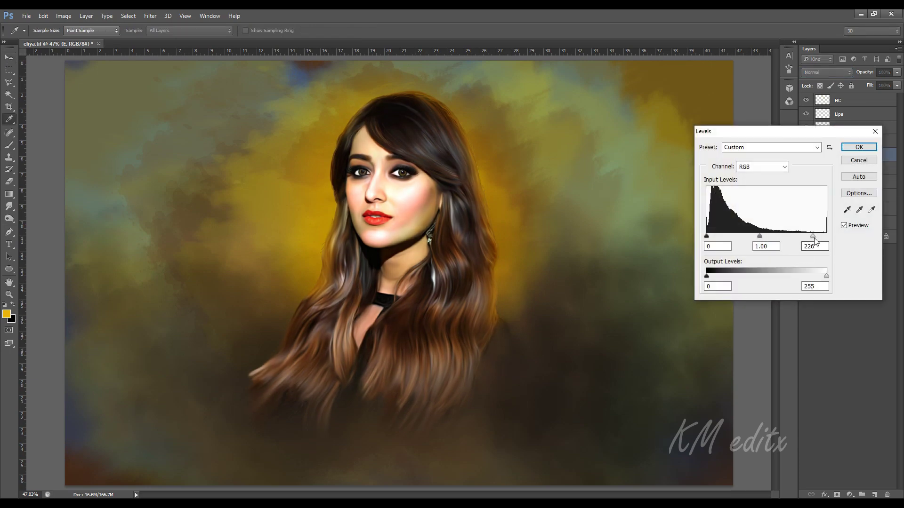
click(875, 131)
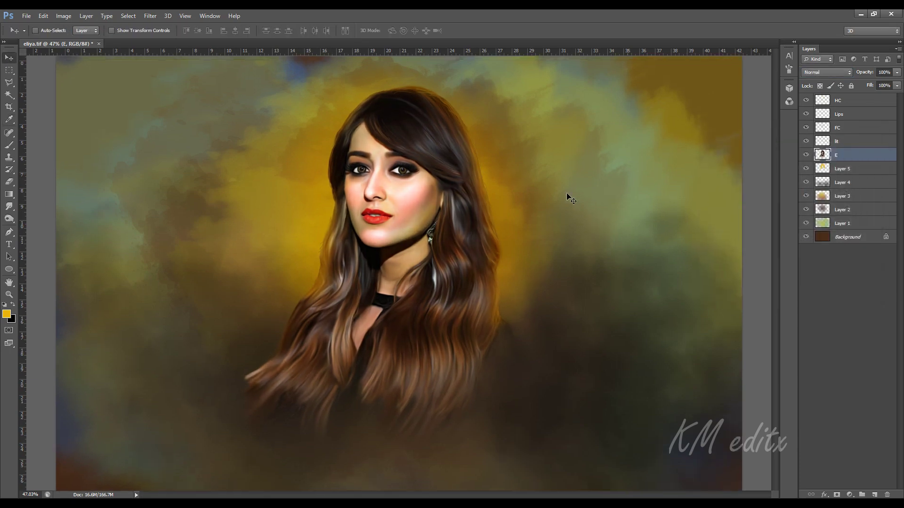
drag(626, 241, 630, 265)
key(ctrl+l)
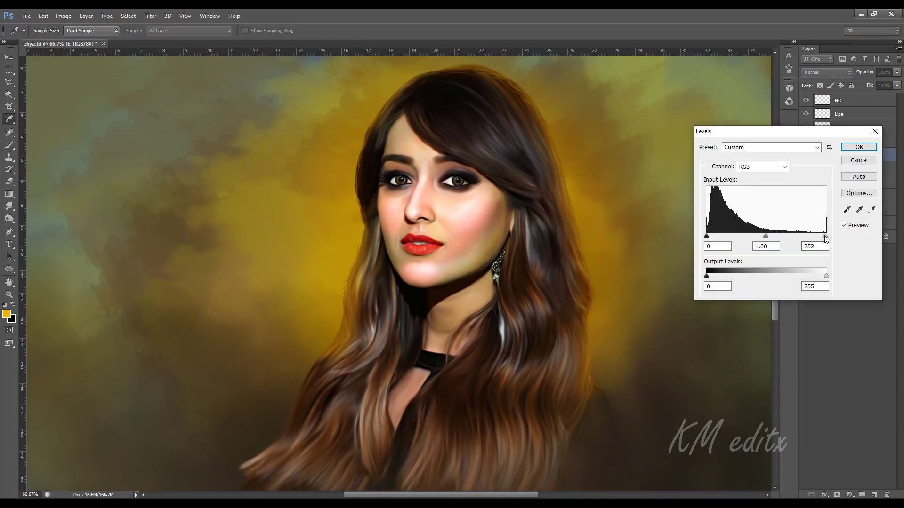
drag(826, 237, 819, 240)
drag(758, 237, 765, 238)
key(ctrl+z)
drag(826, 236, 823, 239)
click(858, 147)
- Switch to the Move tool and zoom out to 50% to centre the whole portrait
key(v)
key(ctrl+minus)
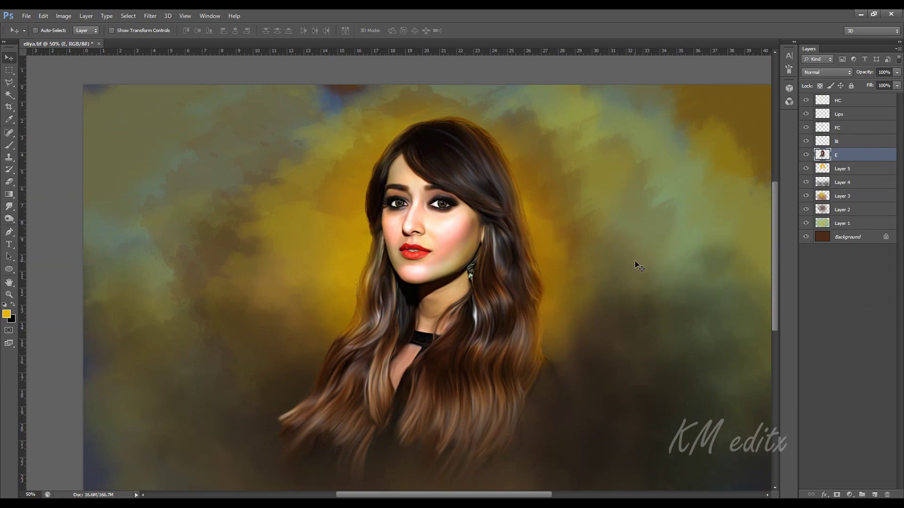
mouse_move(635, 262)
mouse_down()
mouse_move(545, 253)
mouse_move(530, 238)
mouse_move(583, 289)
mouse_up()
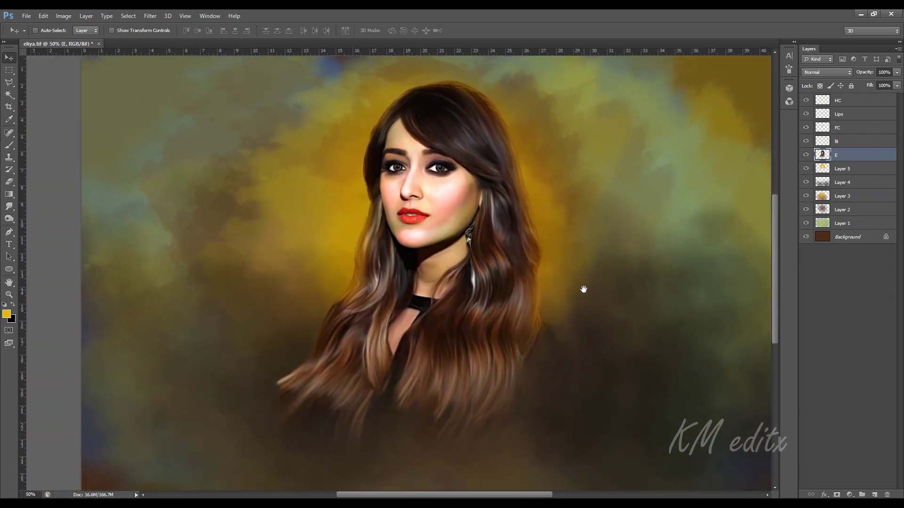
- Zoom in on the face and add a new layer named 'eye' above HC
key(ctrl+plus)
key(ctrl+plus)
key(ctrl+plus)
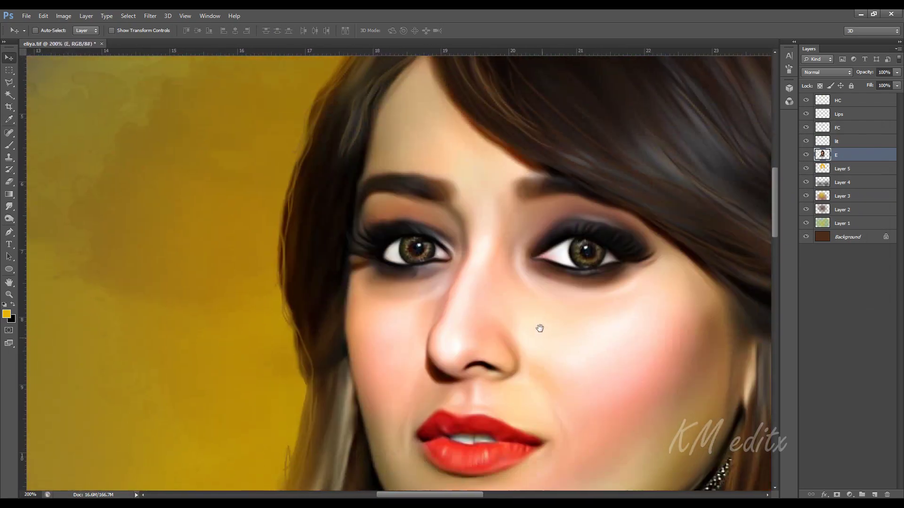
scroll(539, 328, down, 3)
scroll(558, 281, up, 2)
scroll(403, 347, up, 2)
scroll(502, 303, up, 1)
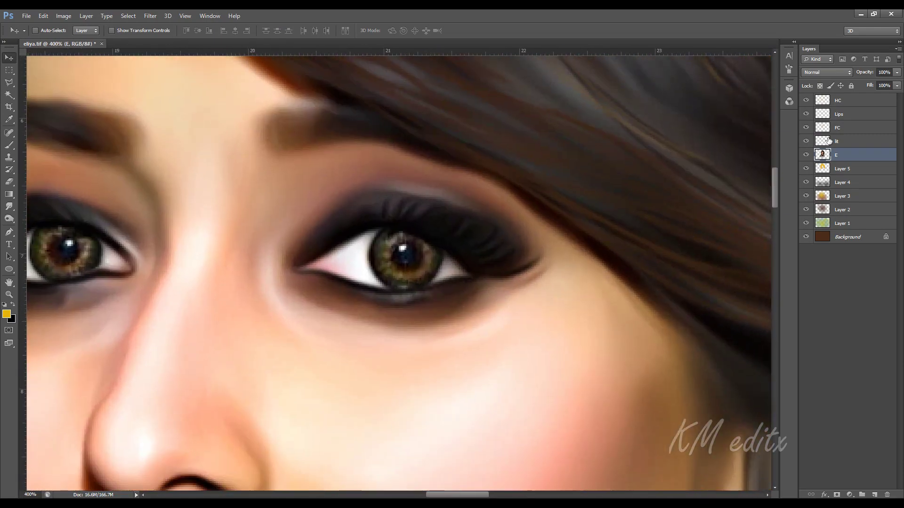
click(838, 101)
click(874, 495)
double_click(843, 101)
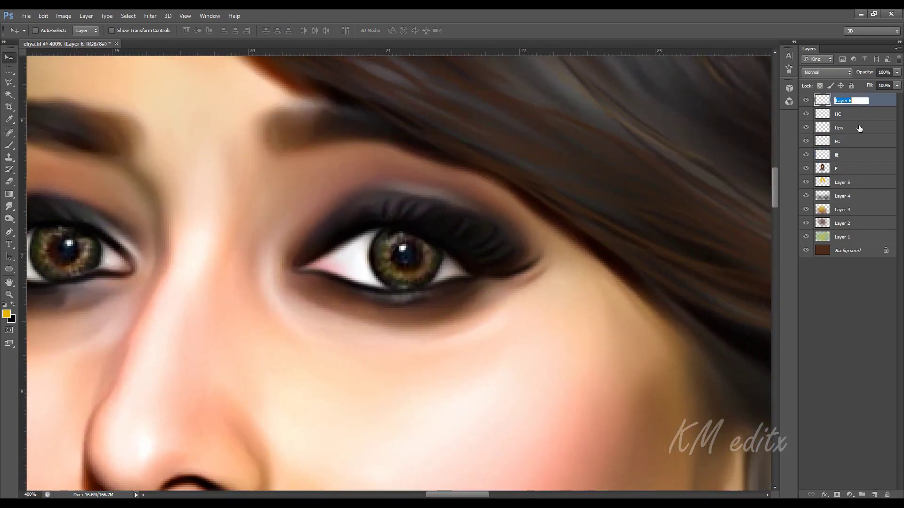
text(eye)
key(Return)
- Paint magenta rings over both irises with a small brush
key(b)
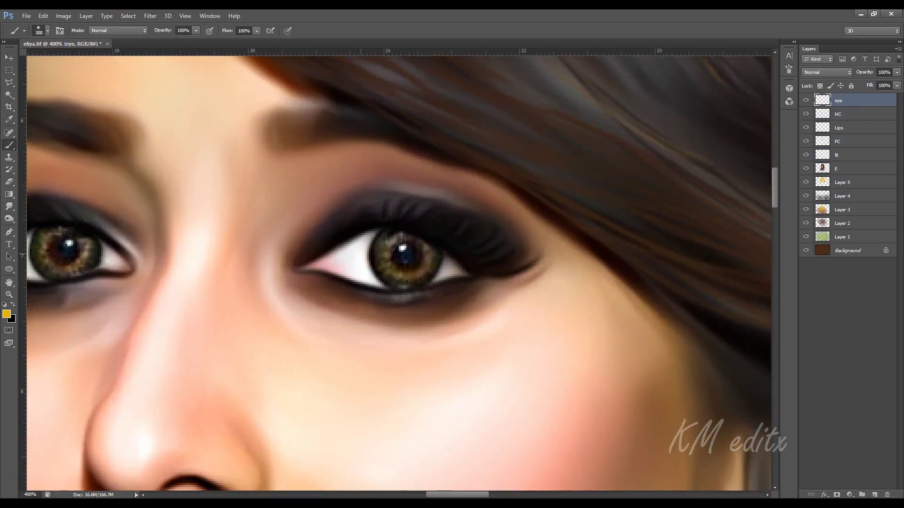
click(7, 314)
click(574, 360)
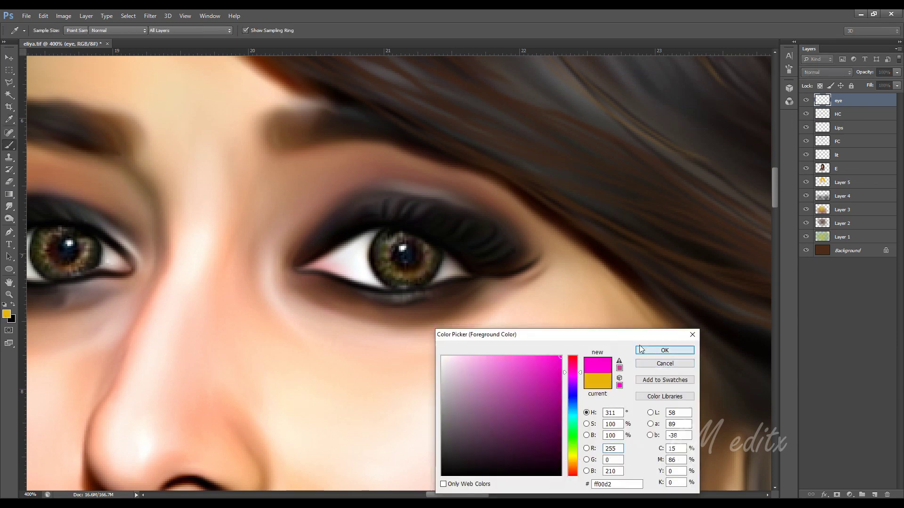
click(665, 349)
key(bracketleft)
key(bracketleft)
key(bracketleft)
mouse_move(381, 259)
mouse_down()
mouse_move(393, 277)
mouse_move(428, 279)
mouse_move(435, 254)
mouse_up()
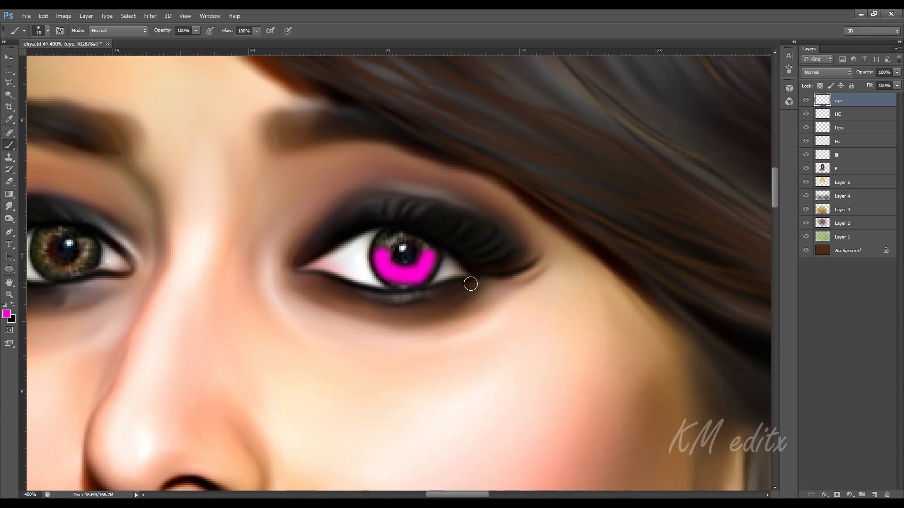
drag(209, 305, 289, 308)
mouse_move(116, 249)
mouse_down()
mouse_move(146, 282)
mouse_move(176, 261)
mouse_move(172, 247)
mouse_up()
- Smudge the magenta into the iris edges and around the pupils
click(9, 206)
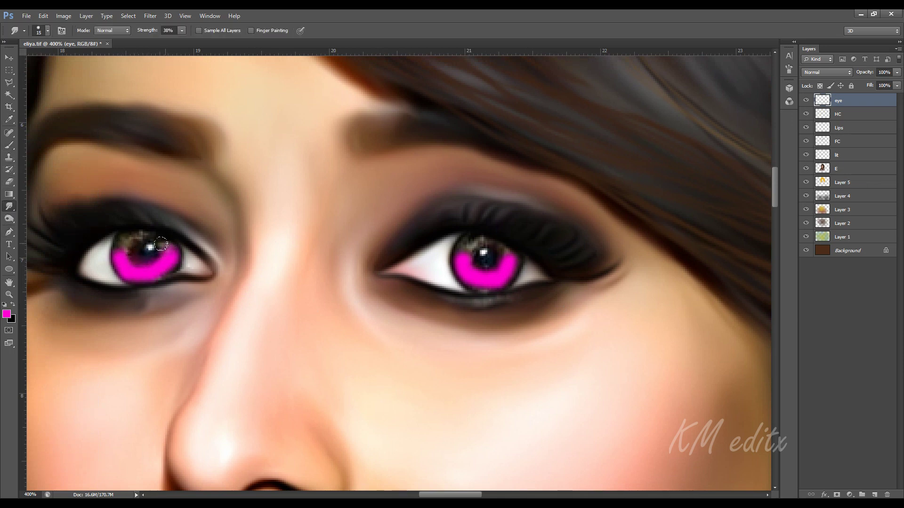
drag(140, 286, 116, 249)
key(bracketleft)
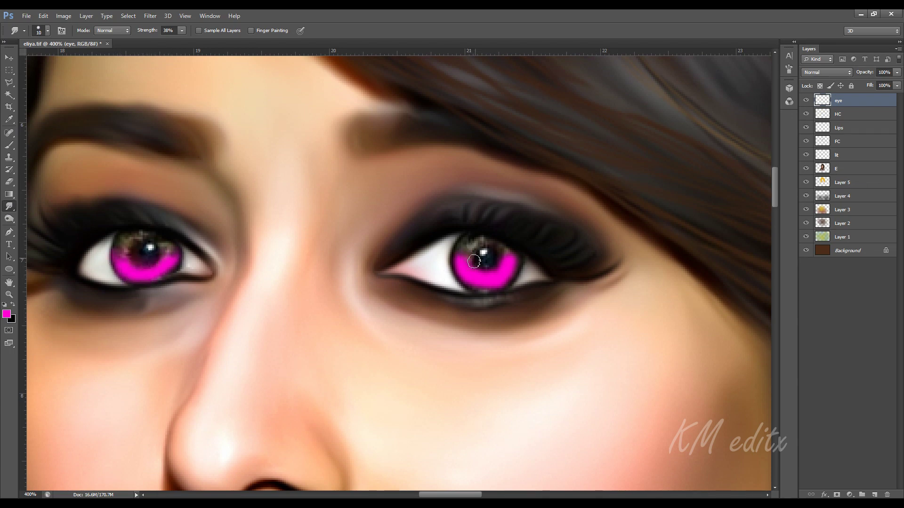
mouse_move(474, 262)
mouse_down()
mouse_move(503, 261)
mouse_move(467, 259)
mouse_up()
key(bracketleft)
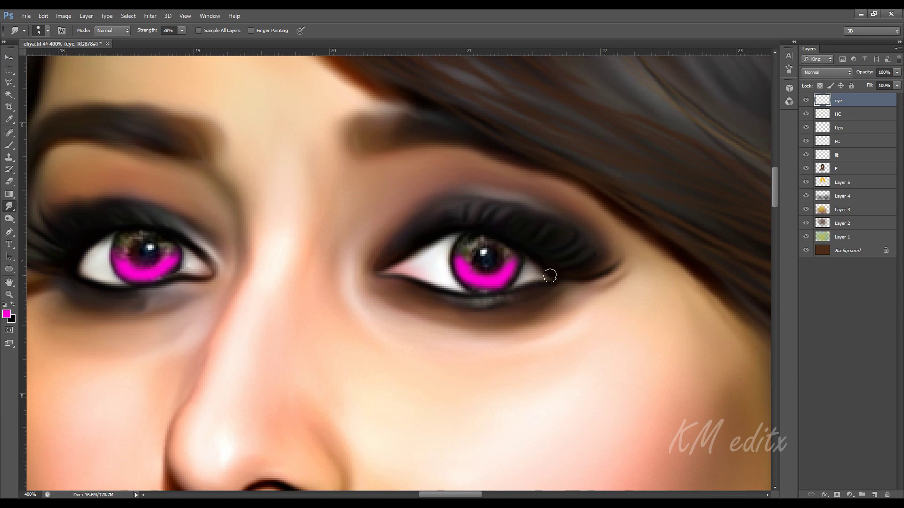
drag(516, 275, 509, 273)
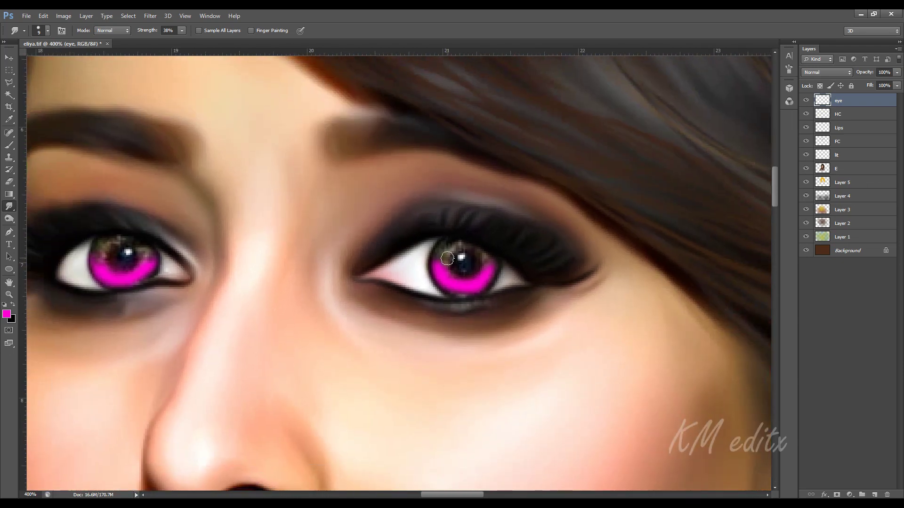
scroll(226, 263, left, 2)
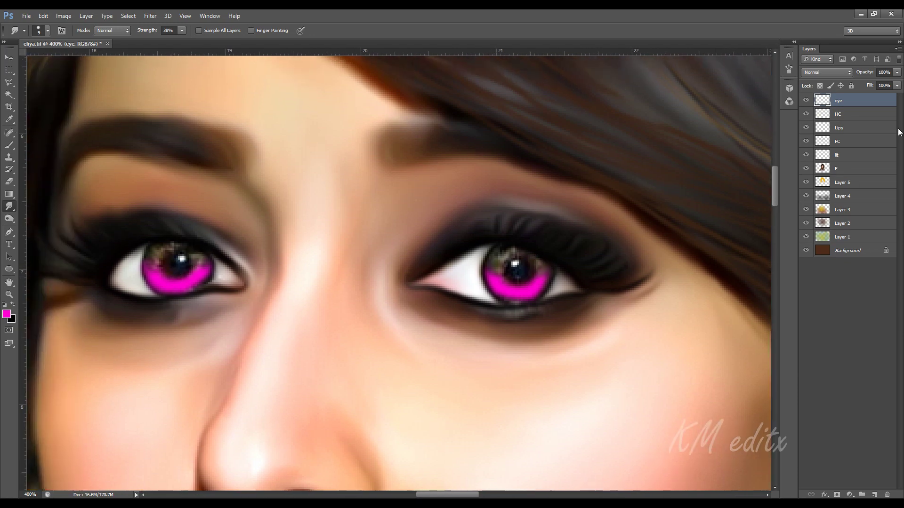
- Try Soft Light, Hard Light, Color Burn and Linear Light blending on the eye layer
click(826, 72)
click(811, 203)
click(825, 72)
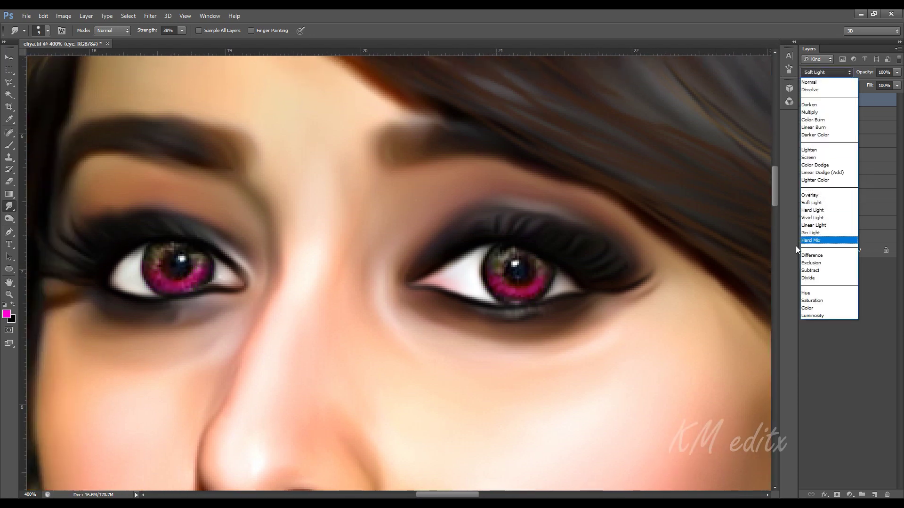
click(812, 210)
click(826, 72)
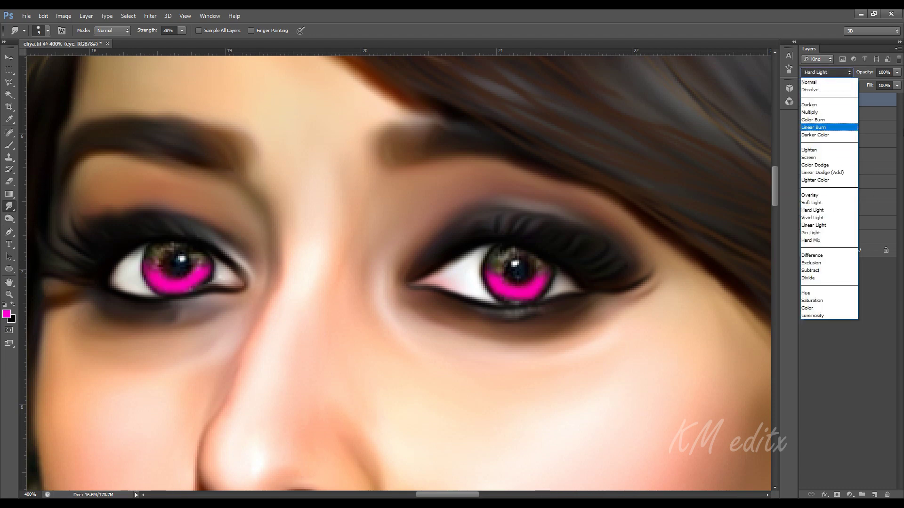
click(813, 119)
click(810, 73)
click(809, 82)
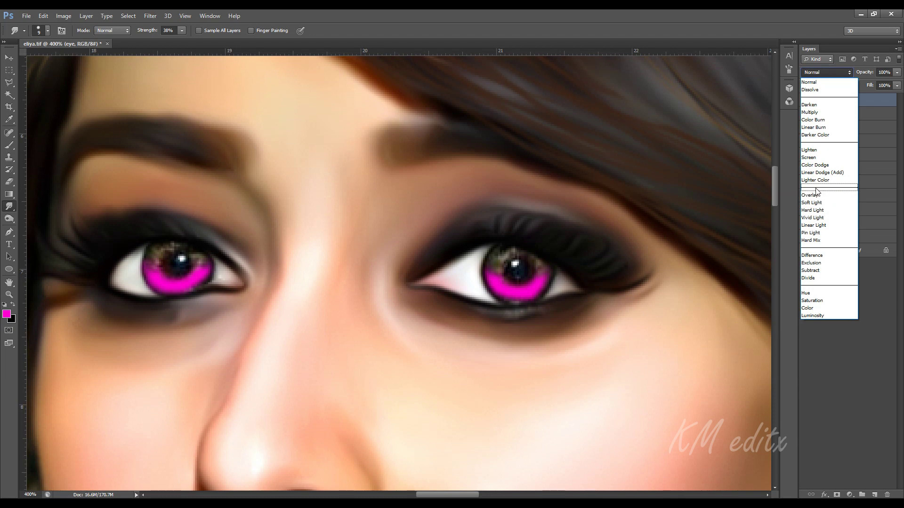
click(815, 211)
click(826, 72)
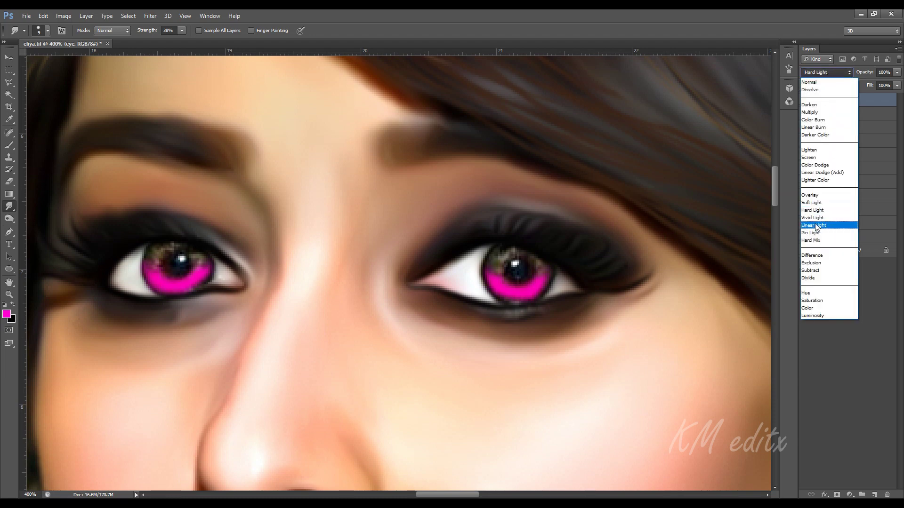
click(814, 225)
- Set the eye layer to Color blending and add a new empty layer above it
click(826, 72)
click(811, 202)
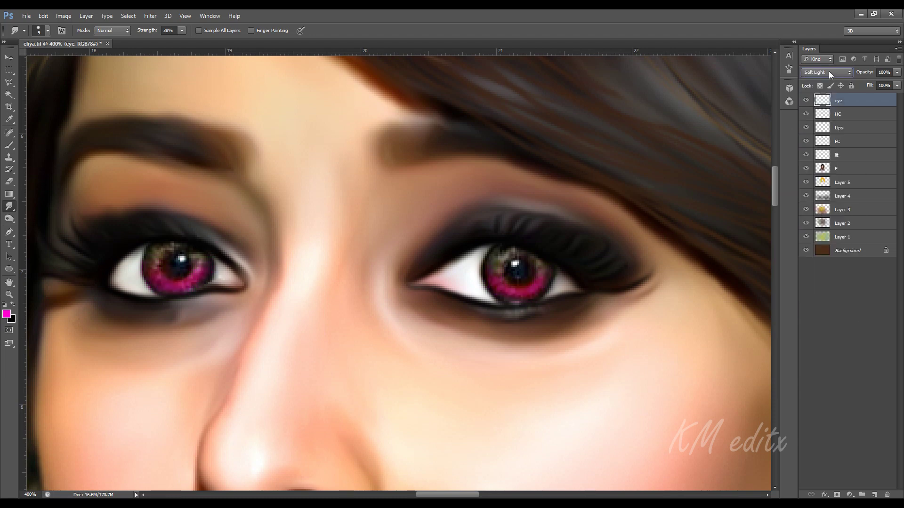
click(829, 72)
click(812, 308)
click(839, 168)
click(862, 102)
click(874, 494)
- Name the new layer 'eye dote' and load a white brush colour
double_click(842, 101)
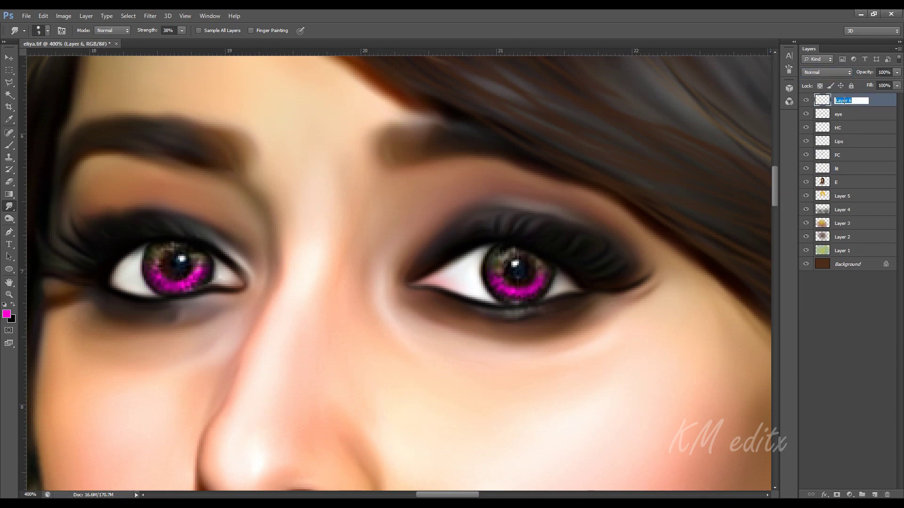
text(eye dot)
key(Return)
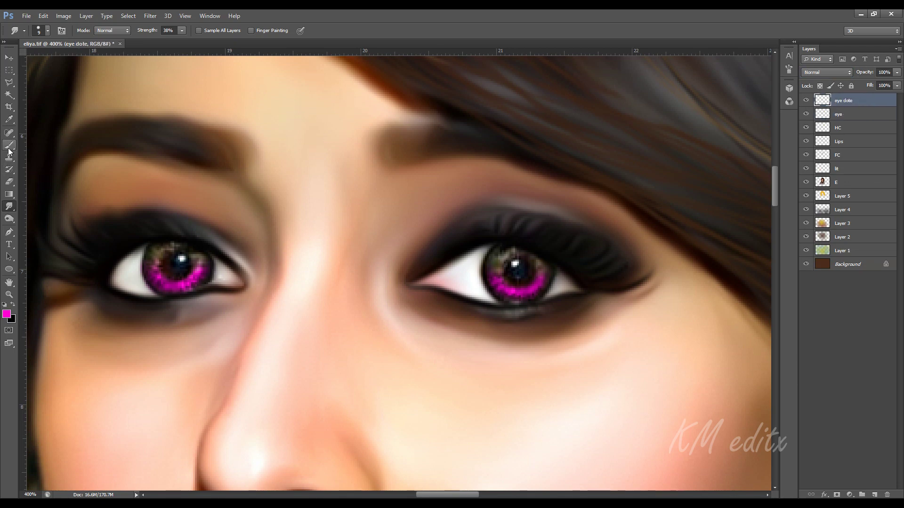
click(9, 145)
click(7, 314)
click(445, 354)
click(652, 349)
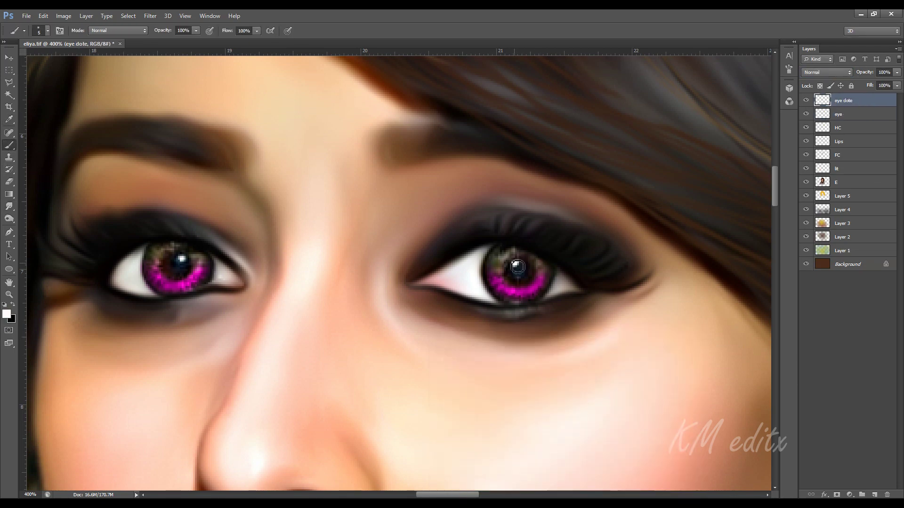
- Dab a white catchlight on the left pupil with a small brush
drag(492, 351, 581, 356)
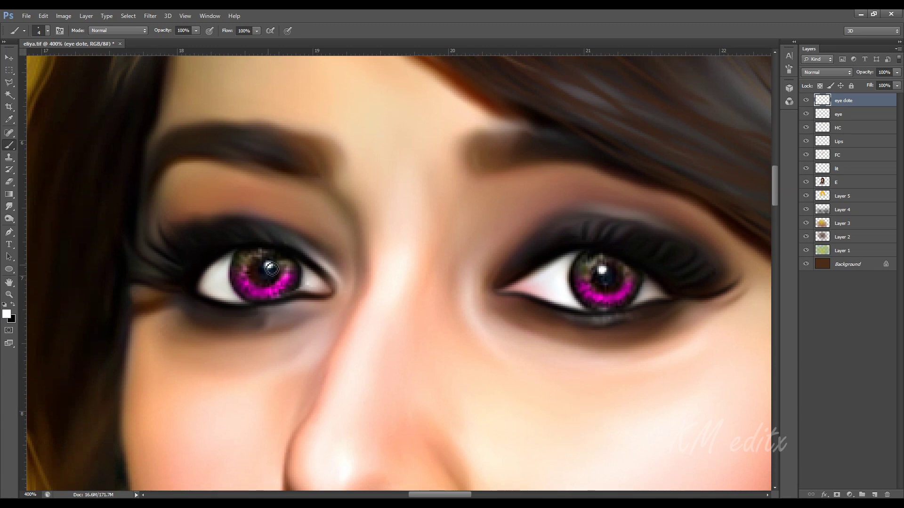
key(bracketleft)
key(bracketright)
click(258, 268)
- Add a layer named 'eye line' and switch the paint colour to black
click(875, 495)
double_click(845, 100)
text(eye line)
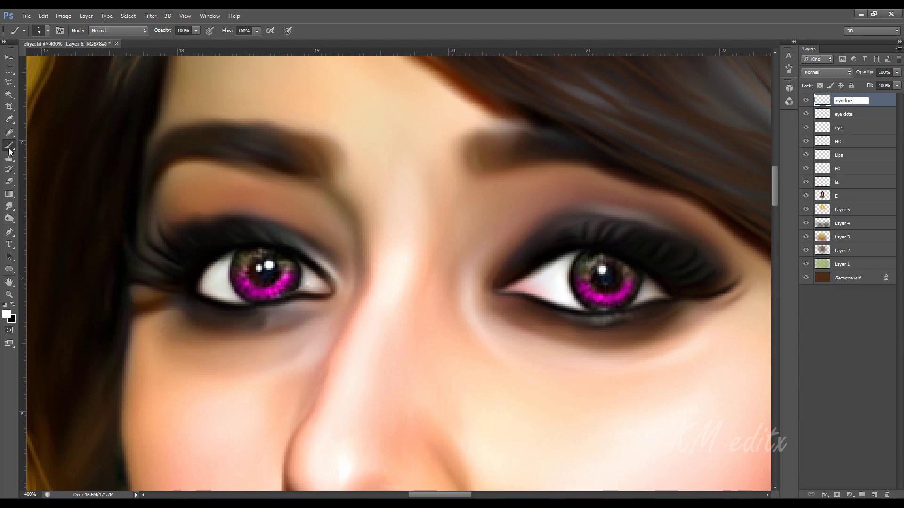
key(Return)
key(x)
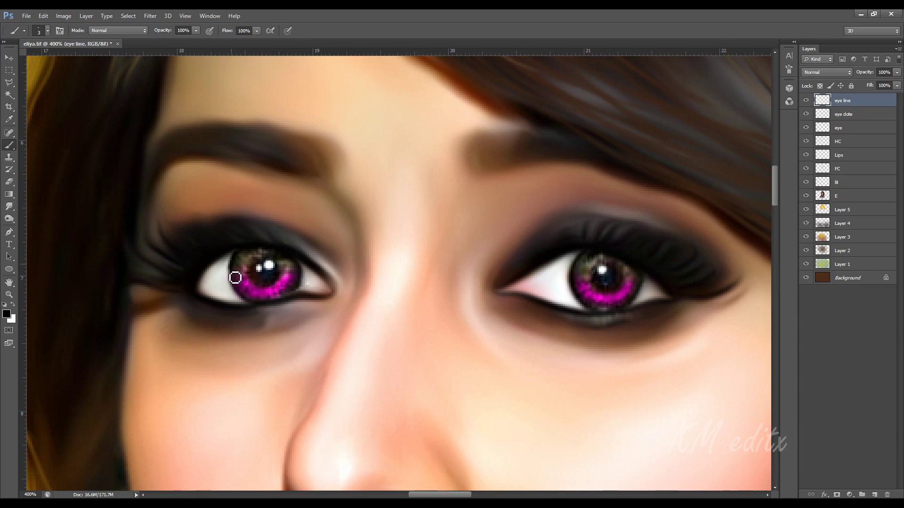
scroll(407, 258, right, 3)
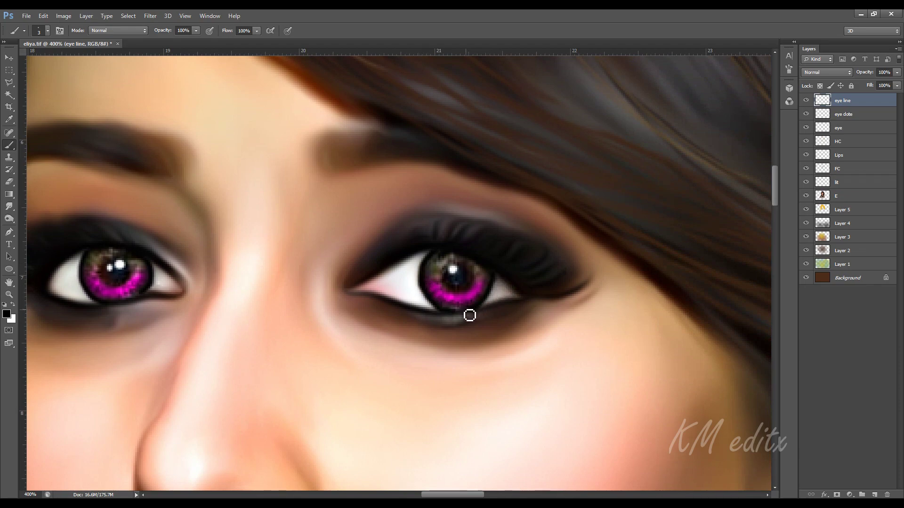
key(ctrl+minus)
- Select portrait layer E, check the brush opacity, then zoom out with the Move tool active
scroll(413, 158, up, 2)
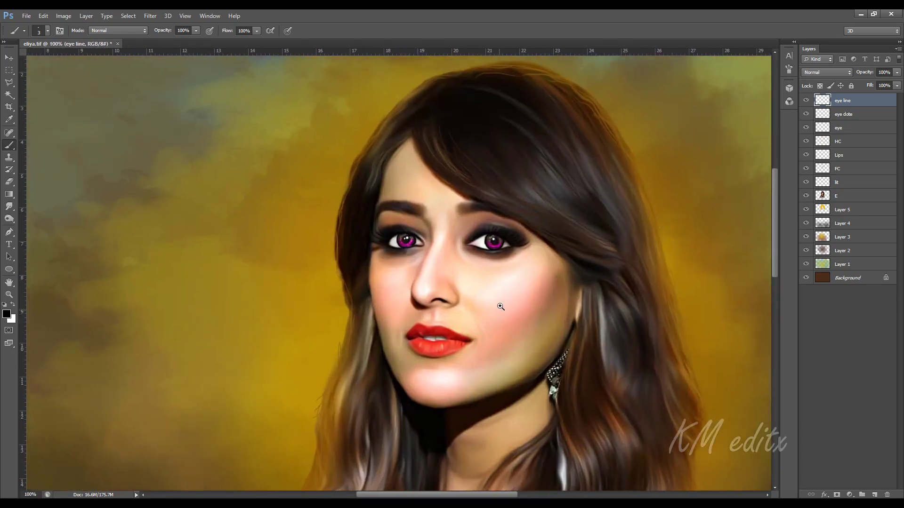
key(alt+bracketleft)
key(alt+bracketleft)
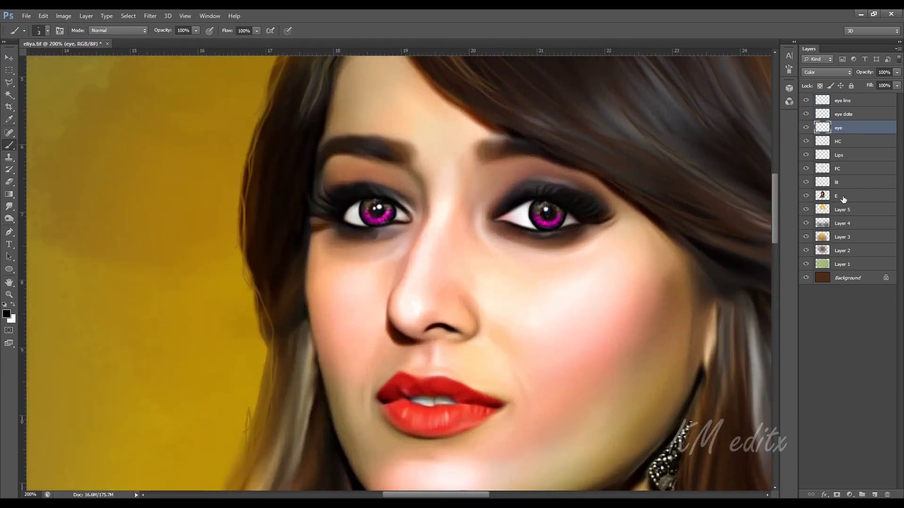
click(843, 199)
scroll(563, 238, up, 2)
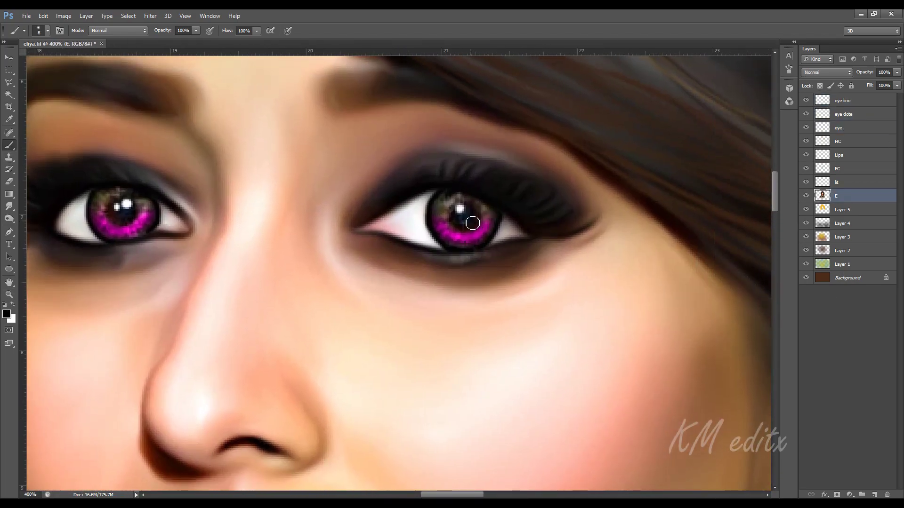
key(bracketleft)
click(195, 30)
click(460, 214)
scroll(305, 237, left, 5)
key(ctrl+minus)
key(ctrl+minus)
key(ctrl+minus)
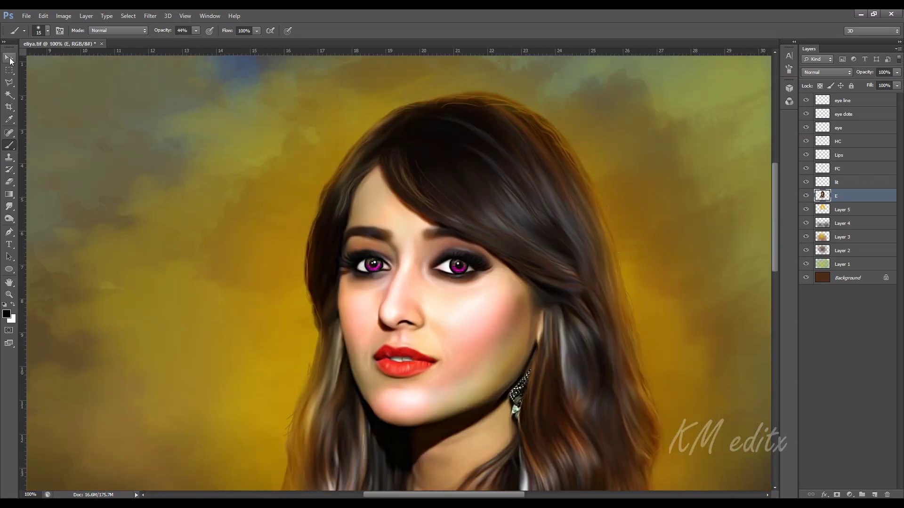
key(v)
- Shift the eye layer's hue from magenta to red-orange with Hue/Saturation
click(842, 127)
click(70, 19)
click(244, 83)
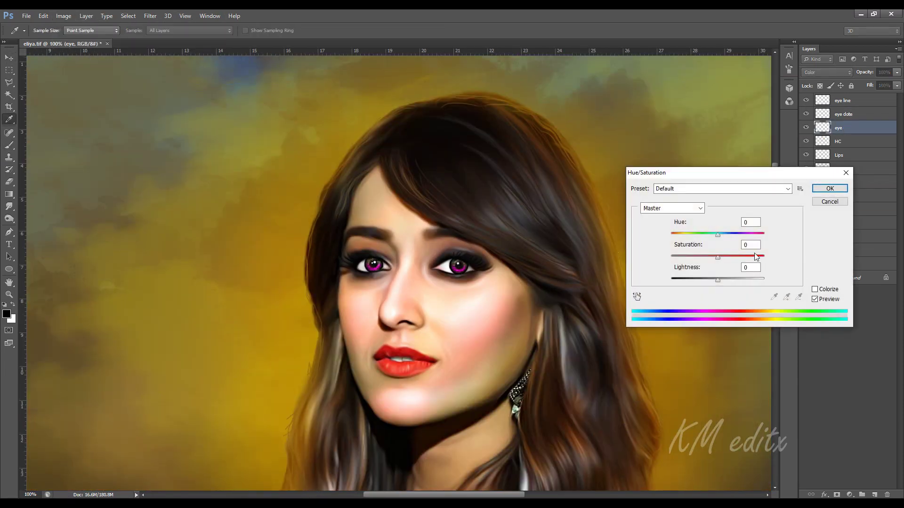
mouse_move(717, 257)
mouse_down()
mouse_move(751, 236)
mouse_move(742, 239)
mouse_up()
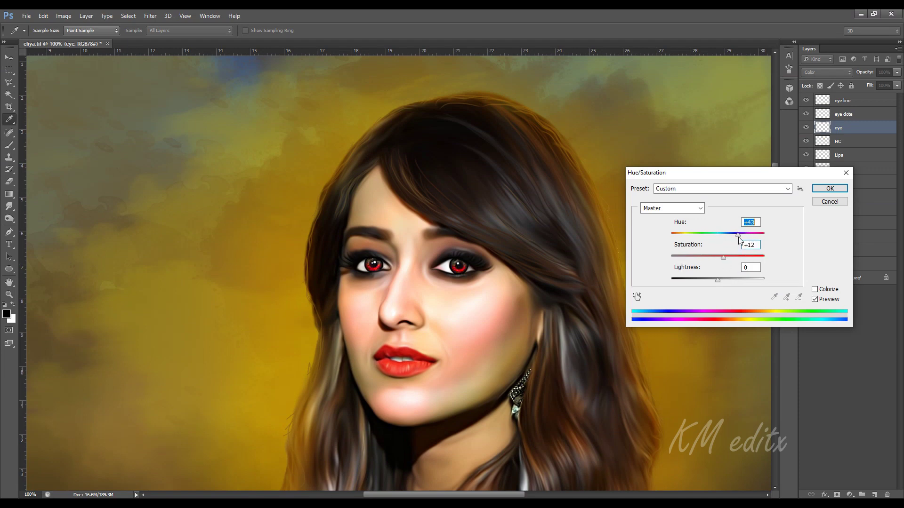
key(Return)
- Add a new empty layer at the top of the layer stack
scroll(613, 261, down, 3)
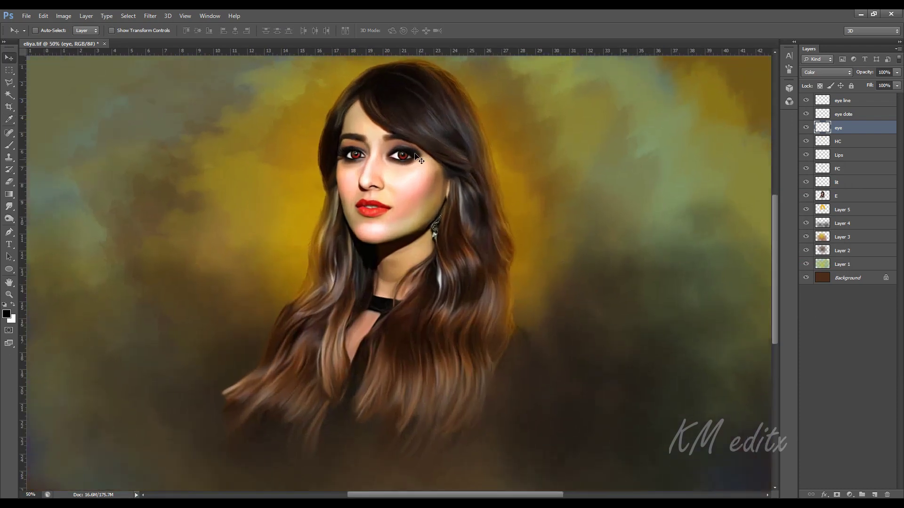
scroll(613, 262, up, 5)
scroll(613, 261, up, 1)
scroll(581, 246, up, 1)
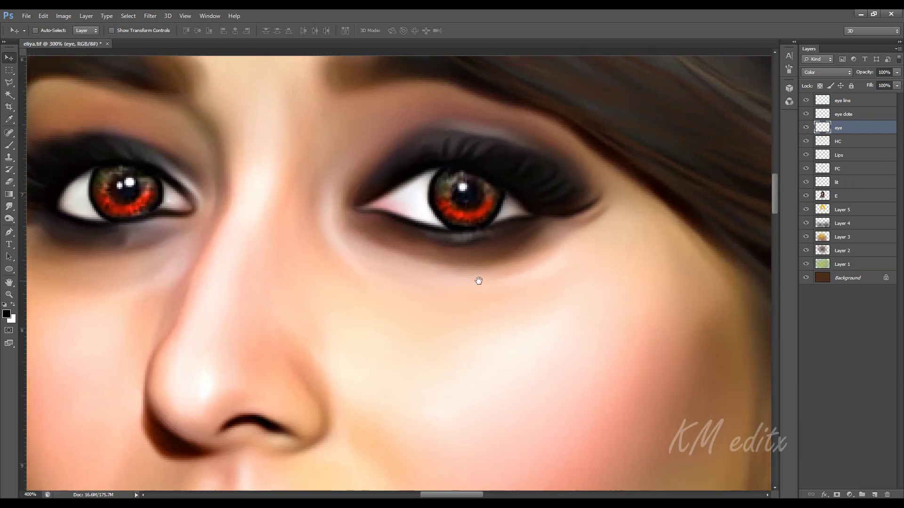
click(842, 100)
click(875, 495)
- Name the new layer 'splash' and load a light pink brush colour
double_click(843, 100)
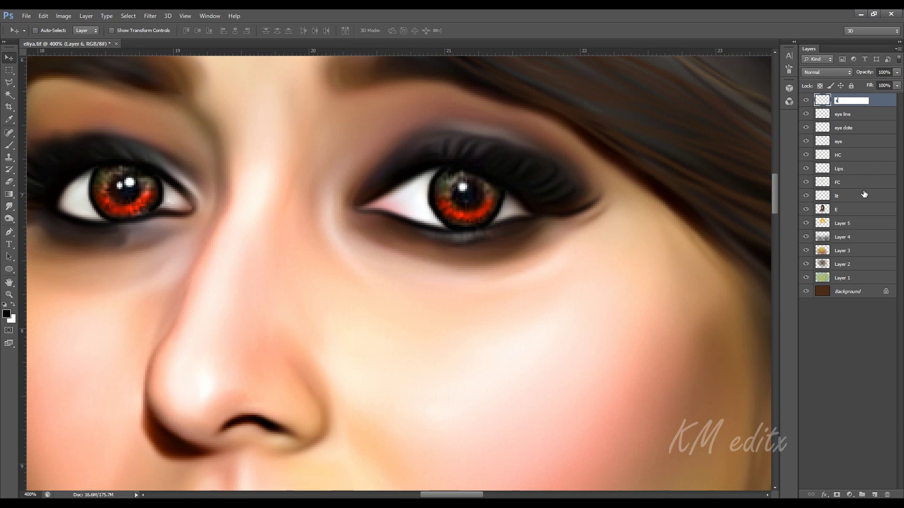
key(Return)
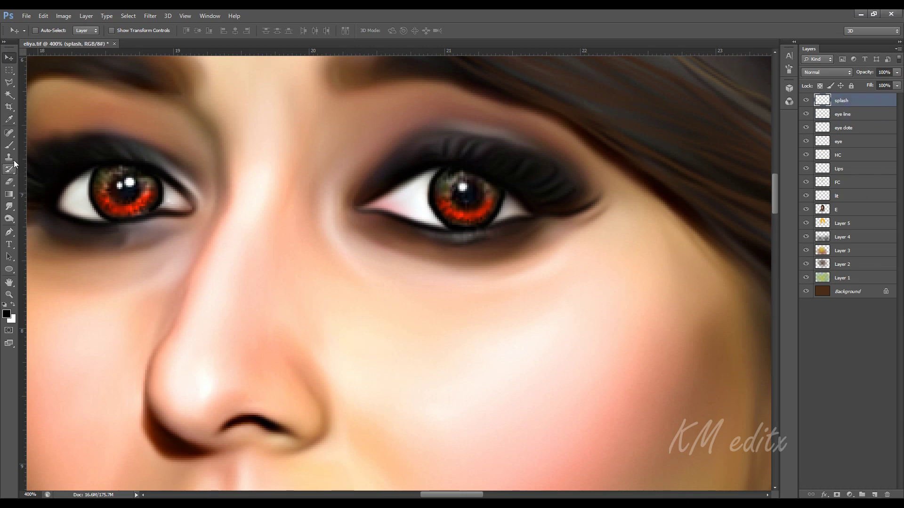
key(b)
click(6, 314)
click(440, 289)
click(664, 351)
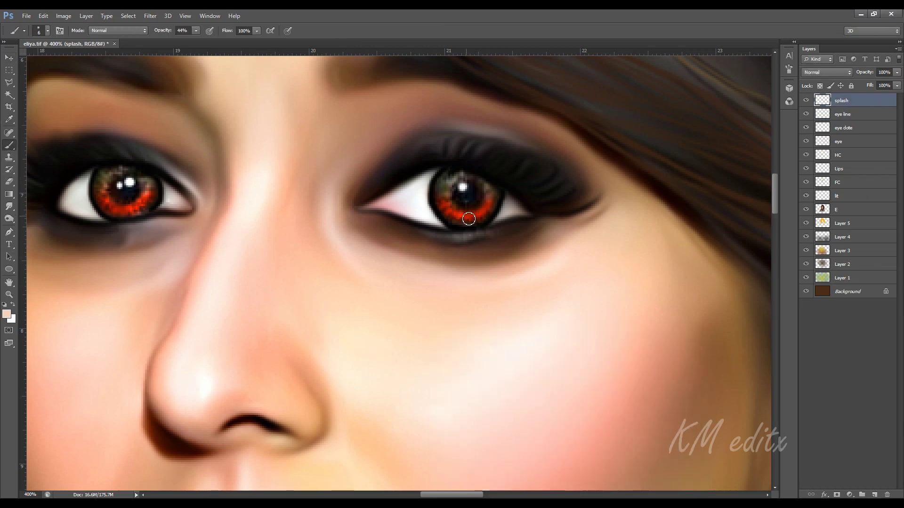
click(196, 31)
- Dab a light pink glint on the lower iris, smudge it into the red, and add a new layer
drag(469, 219, 518, 272)
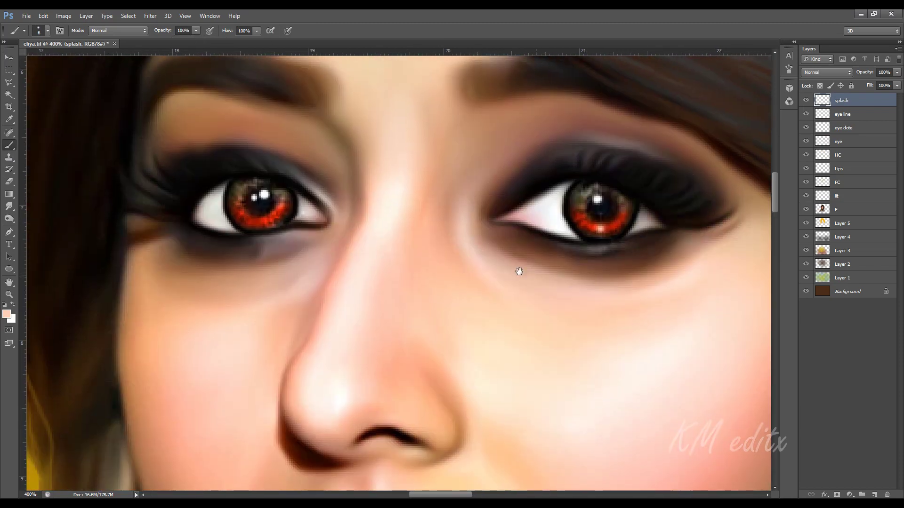
click(258, 225)
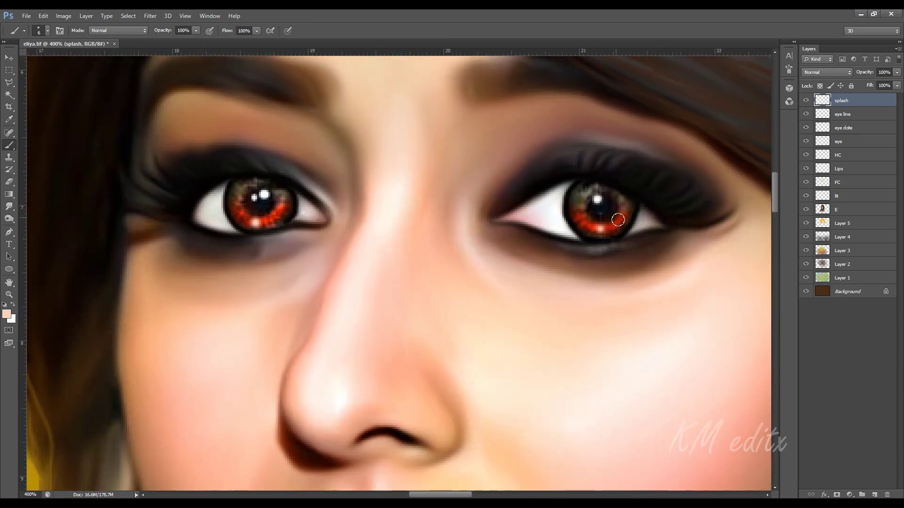
click(9, 207)
drag(601, 232, 604, 228)
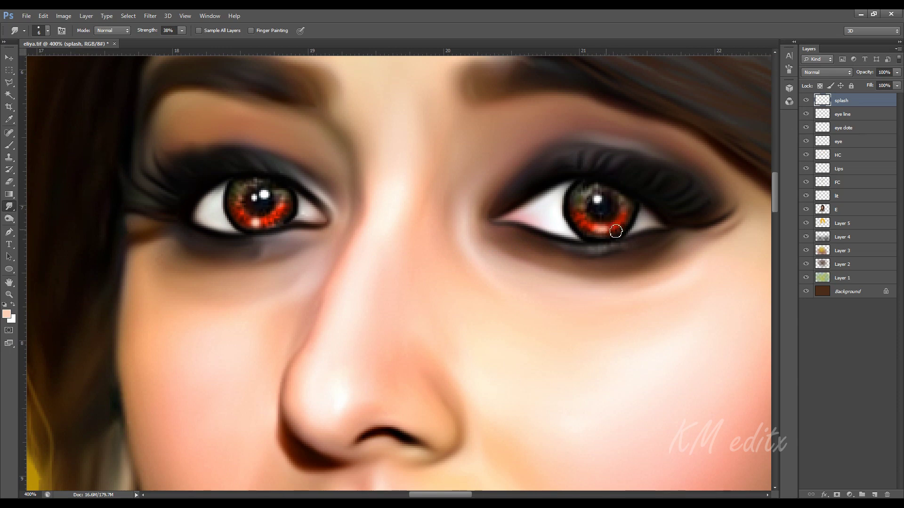
scroll(365, 231, left, 5)
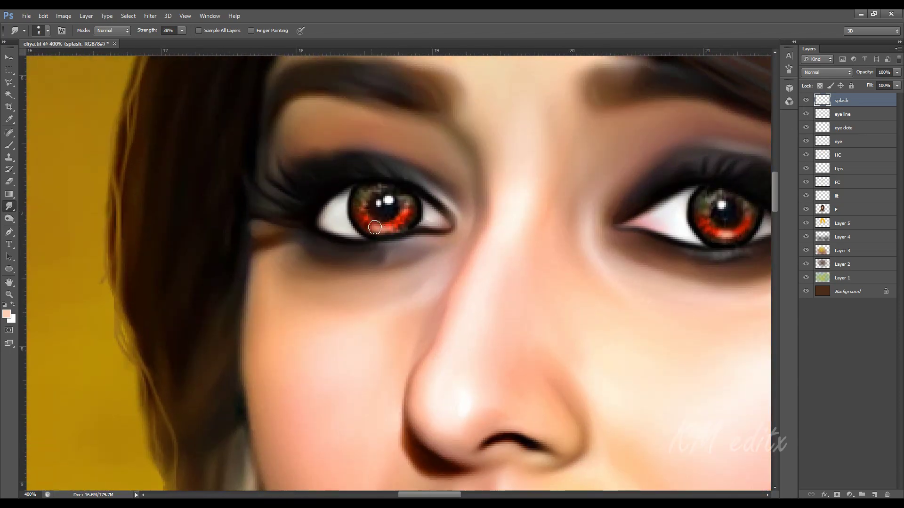
scroll(403, 241, right, 5)
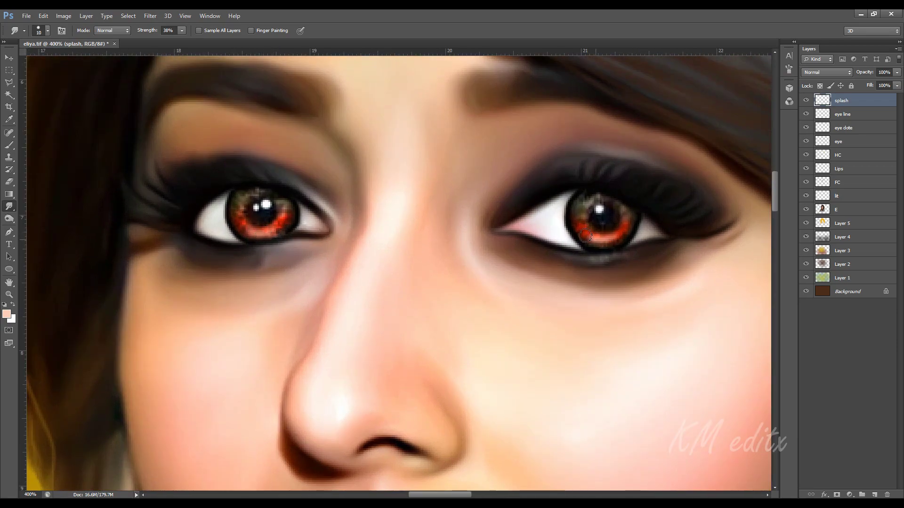
drag(585, 235, 616, 234)
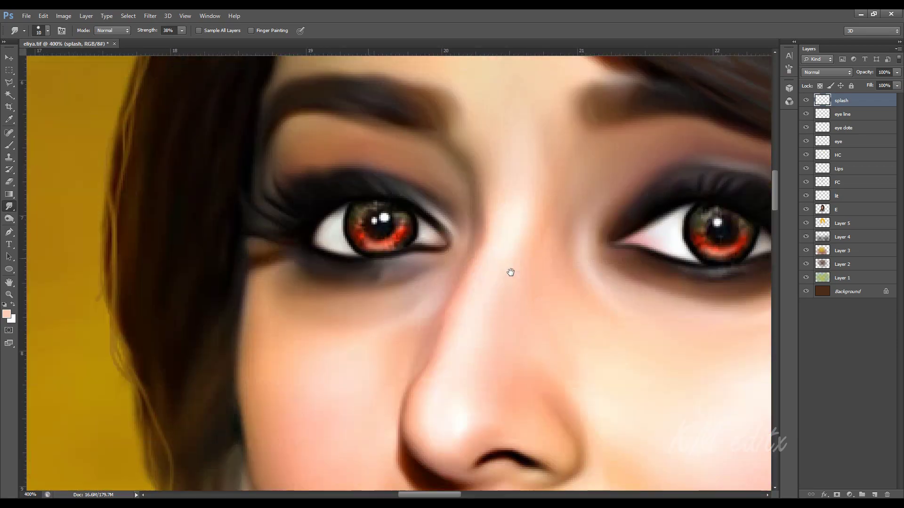
key(bracketleft)
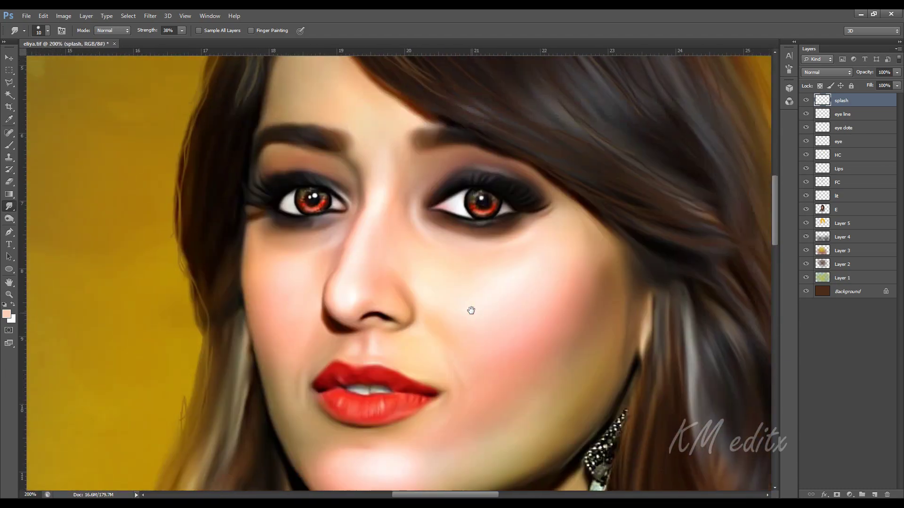
drag(470, 310, 464, 342)
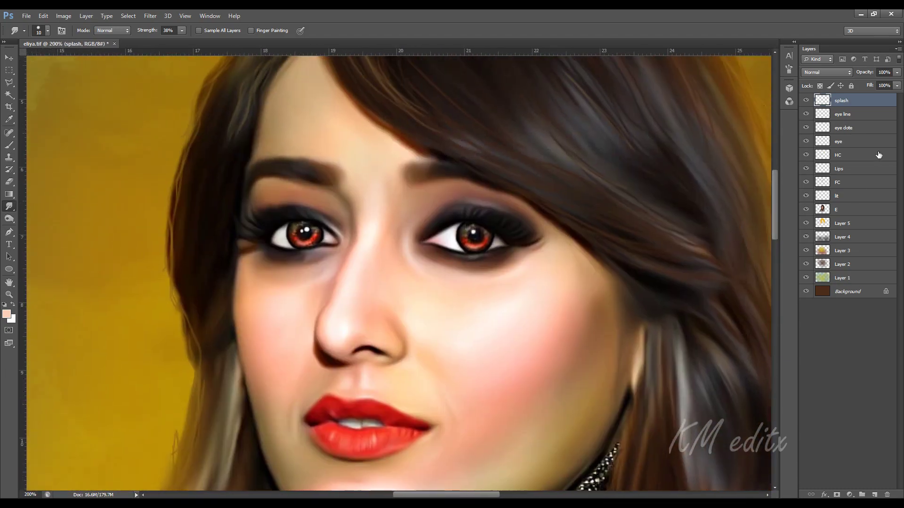
key(ctrl+shift+alt+n)
double_click(843, 100)
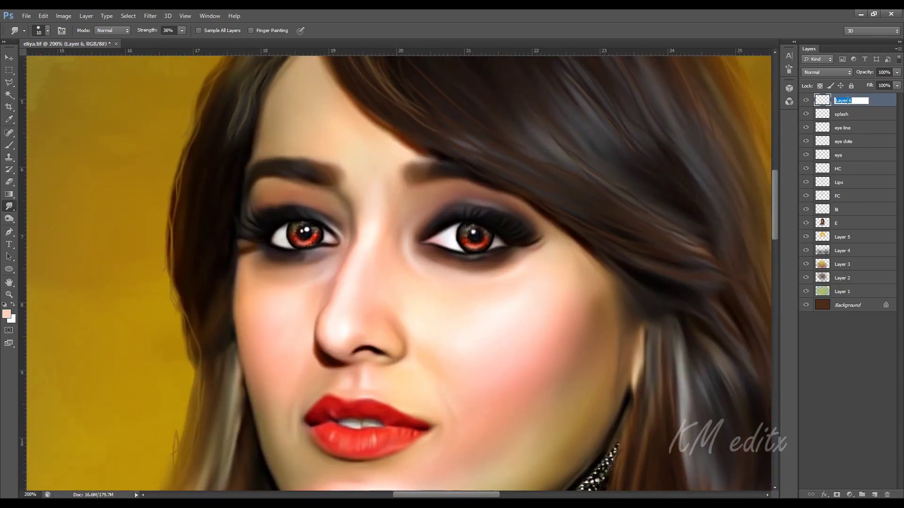
text(foud)
- Name the layer 'foud' and pick a dark brown brush colour
key(Return)
key(i)
key(ctrl+plus)
click(7, 314)
click(530, 430)
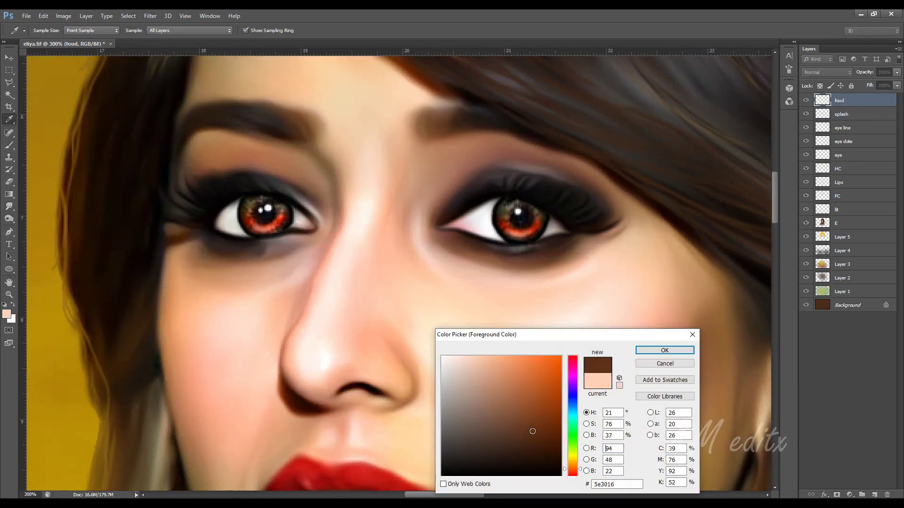
key(Return)
key(b)
- Paint dark brown shadows along and beside the nose, with layer opacity at 62%
drag(286, 374, 342, 207)
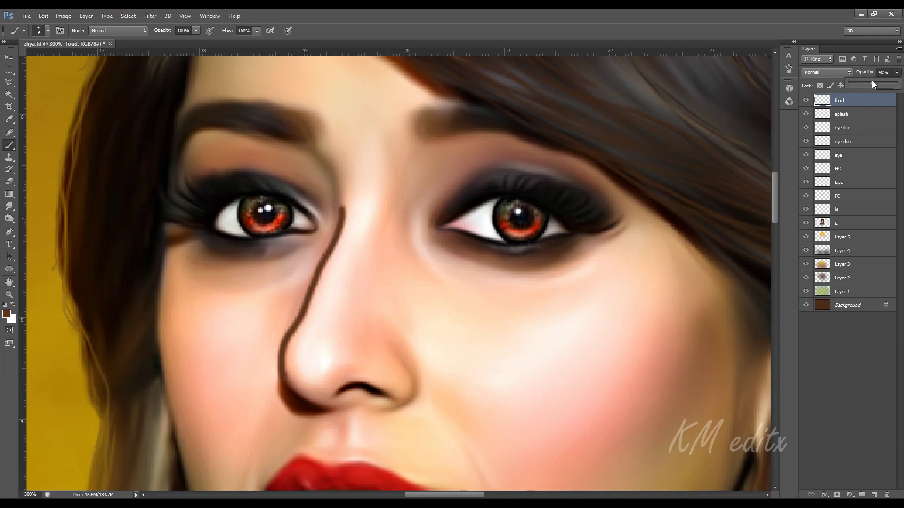
drag(872, 84, 885, 82)
drag(275, 490, 338, 401)
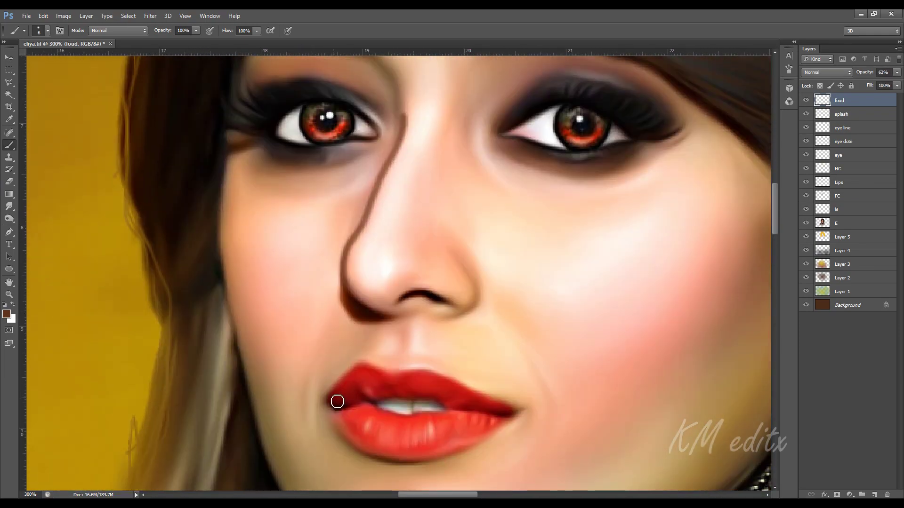
drag(531, 235, 529, 355)
mouse_move(464, 229)
mouse_down()
mouse_move(494, 246)
mouse_move(466, 255)
mouse_move(410, 202)
mouse_up()
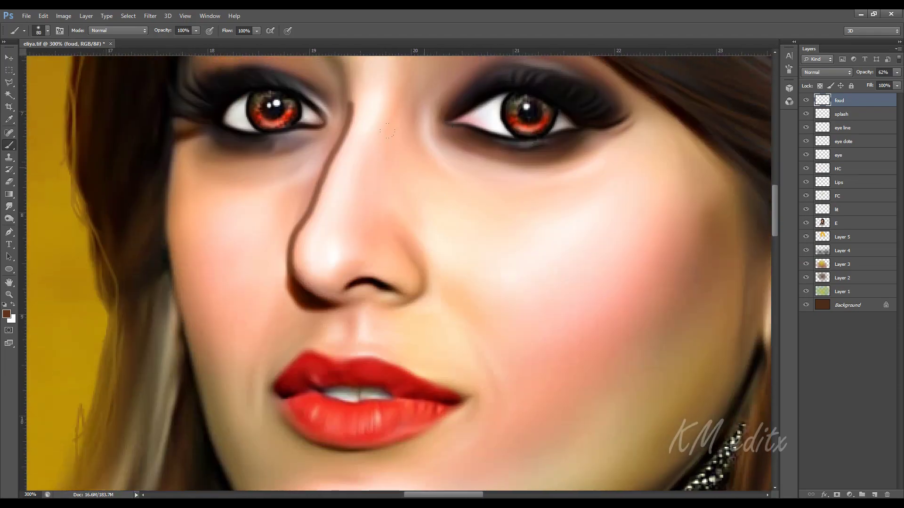
key(bracketright)
drag(387, 129, 461, 226)
- Paint a dark shadow on the right cheek and thinly outline the upper lip
drag(480, 363, 434, 264)
key(bracketleft)
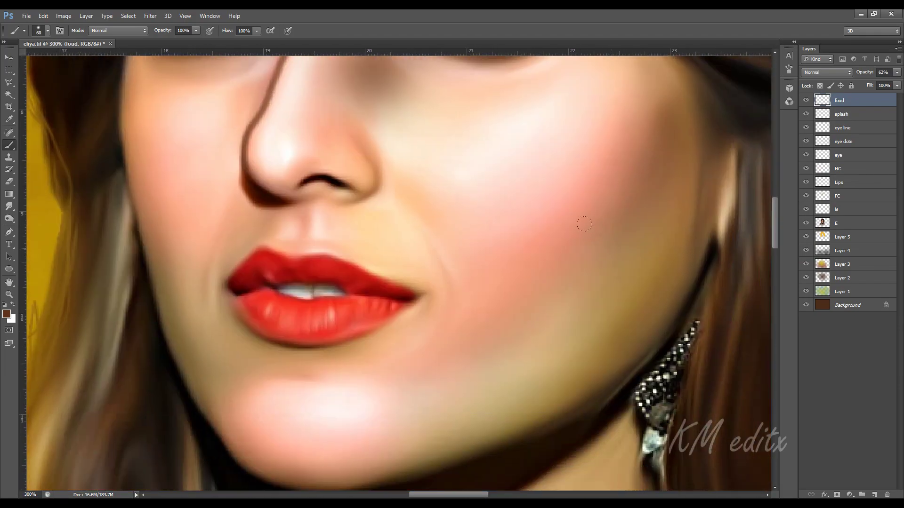
drag(507, 293, 612, 283)
mouse_move(490, 234)
mouse_down()
mouse_move(528, 353)
mouse_move(560, 357)
mouse_up()
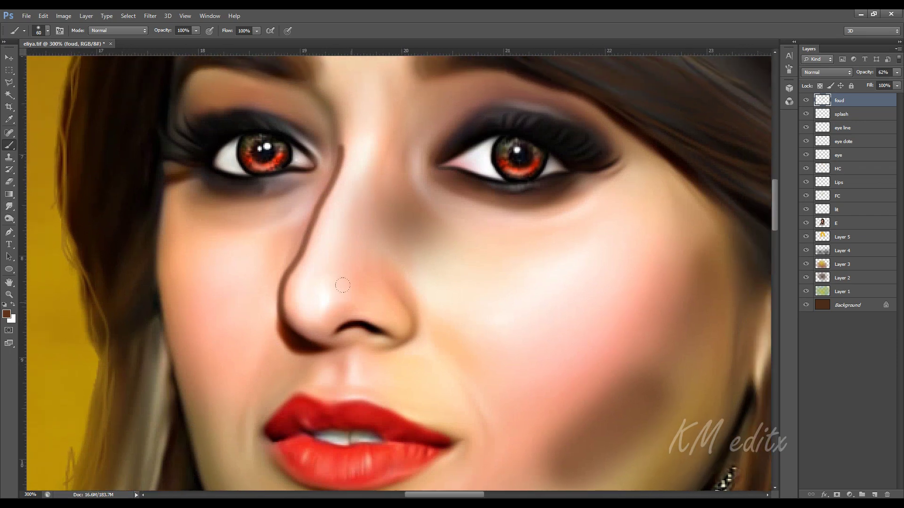
drag(351, 322, 333, 257)
key(bracketleft)
drag(359, 317, 371, 258)
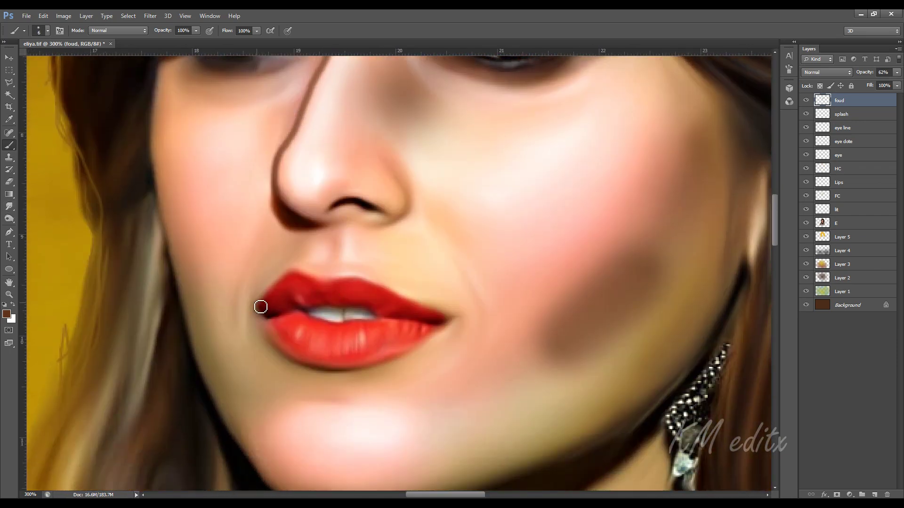
mouse_move(261, 307)
mouse_down()
mouse_move(286, 278)
mouse_move(412, 299)
mouse_move(447, 320)
mouse_up()
key(bracketleft)
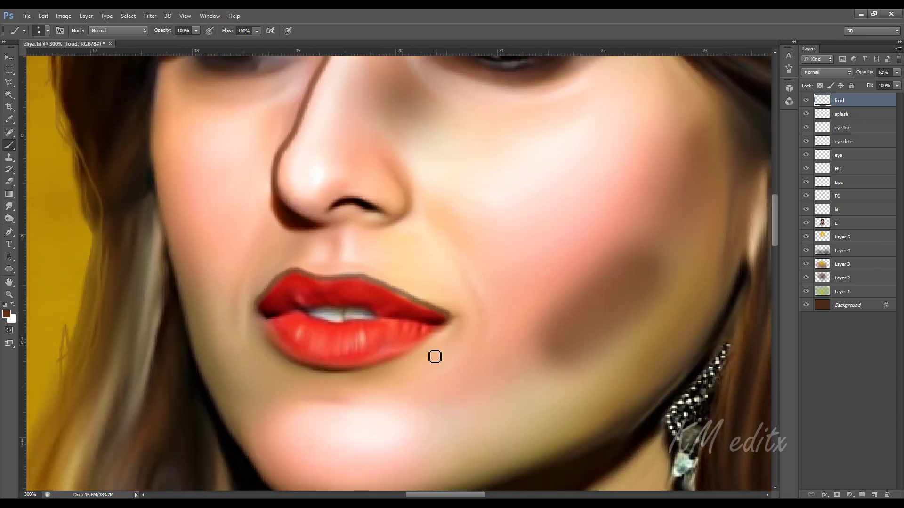
drag(469, 114, 510, 258)
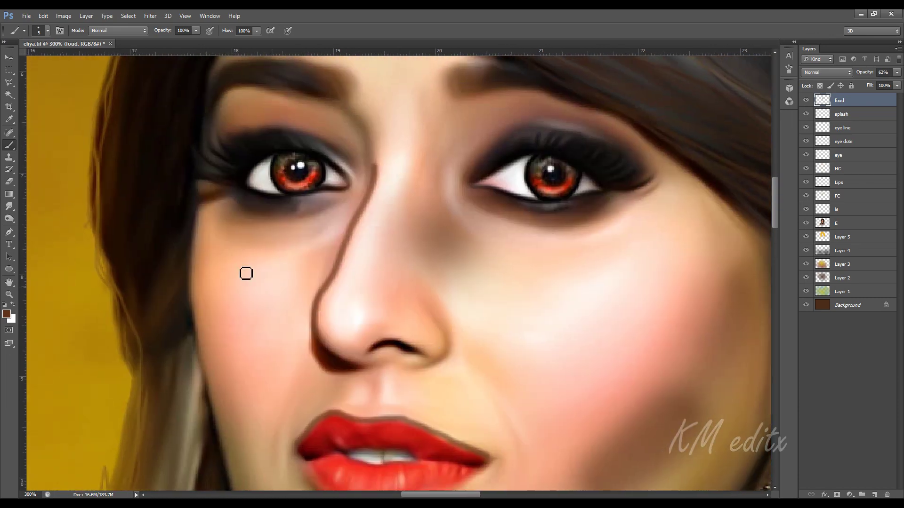
- Smudge and soften the nose edge line beside the eye with an enlarged Smudge brush
key(r)
drag(367, 145, 358, 181)
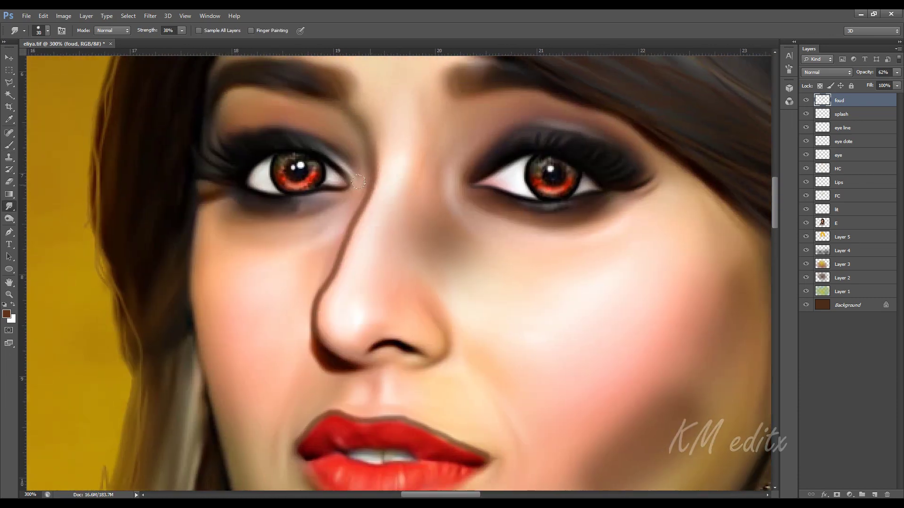
key(bracketright)
mouse_move(315, 325)
mouse_down()
mouse_move(326, 276)
mouse_move(363, 202)
mouse_move(333, 285)
mouse_move(328, 228)
mouse_move(343, 258)
mouse_up()
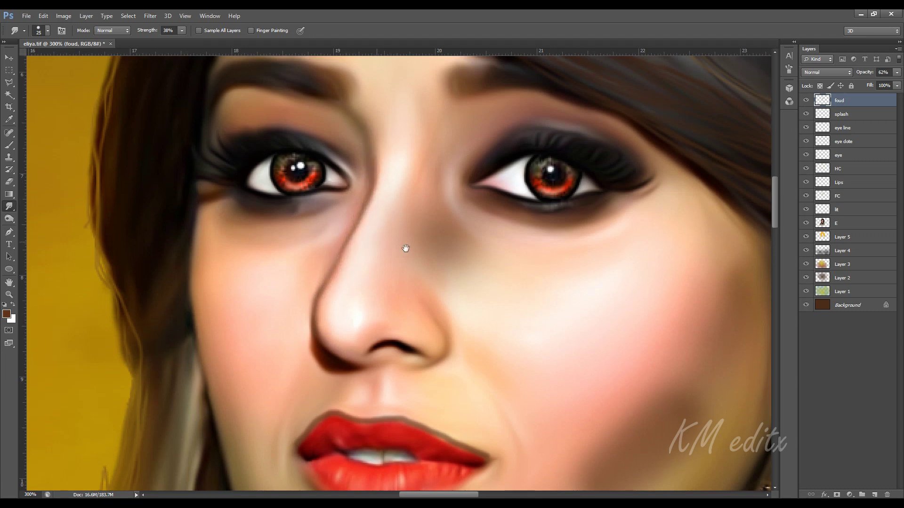
mouse_move(291, 273)
mouse_down()
mouse_move(332, 281)
mouse_move(335, 384)
mouse_up()
key(bracketright)
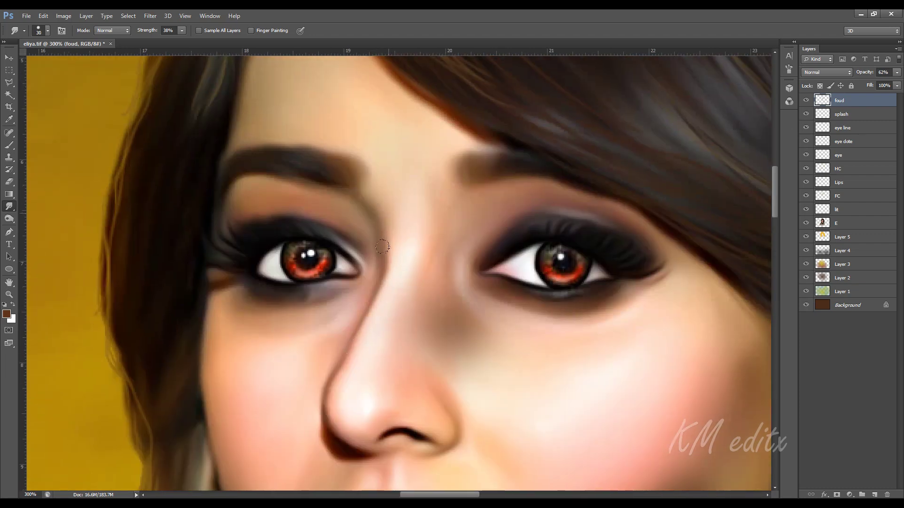
key(bracketright)
key(bracketright)
key(bracketright)
- Smudge the cheek shadow beside the nose and below the eye, then check the whole portrait
drag(382, 246, 356, 208)
mouse_move(451, 301)
mouse_down()
mouse_move(476, 330)
mouse_move(414, 245)
mouse_move(467, 290)
mouse_move(499, 339)
mouse_up()
mouse_move(490, 301)
mouse_down()
mouse_move(423, 353)
mouse_move(499, 343)
mouse_up()
key(bracketleft)
key(bracketleft)
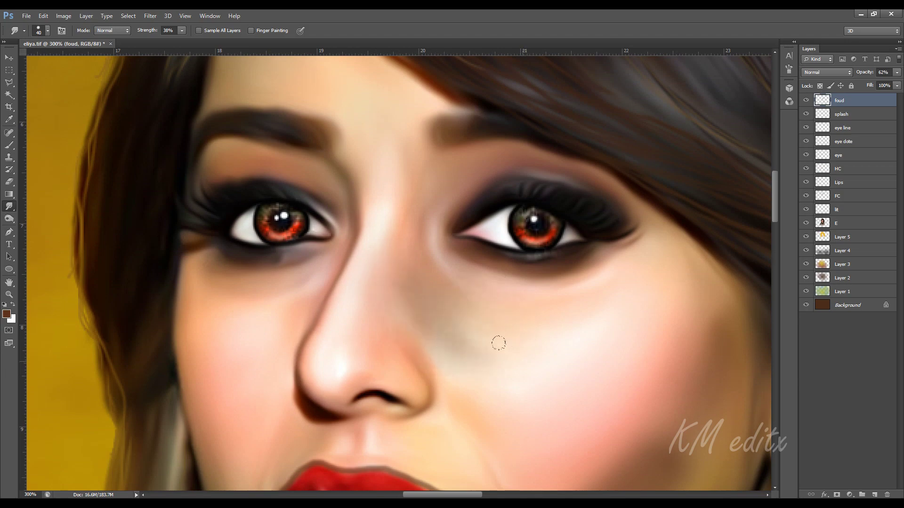
key(bracketright)
key(bracketright)
key(bracketright)
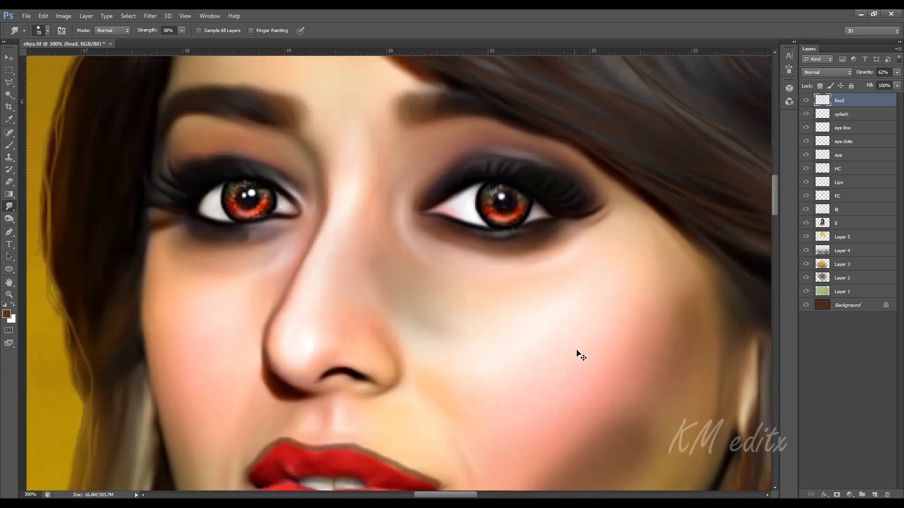
scroll(580, 356, down, 5)
scroll(352, 305, up, 5)
scroll(352, 306, up, 2)
key(bracketleft)
key(bracketleft)
key(bracketleft)
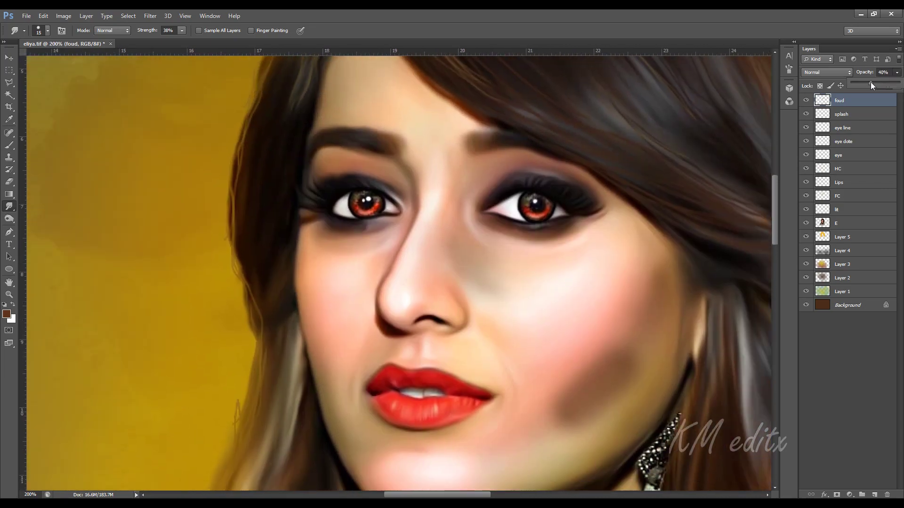
- Raise the foud layer opacity to 47% and soften the cheek and jaw shadow near the lips
drag(871, 84, 873, 83)
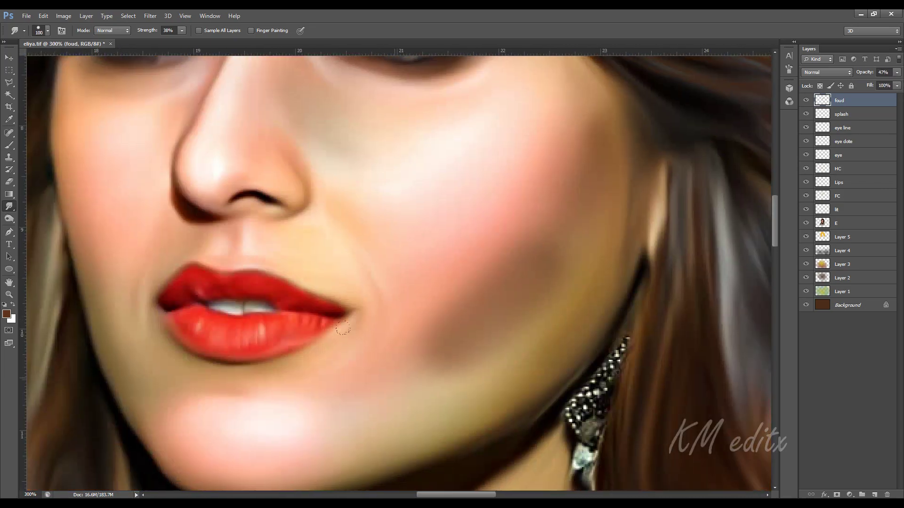
drag(343, 328, 502, 220)
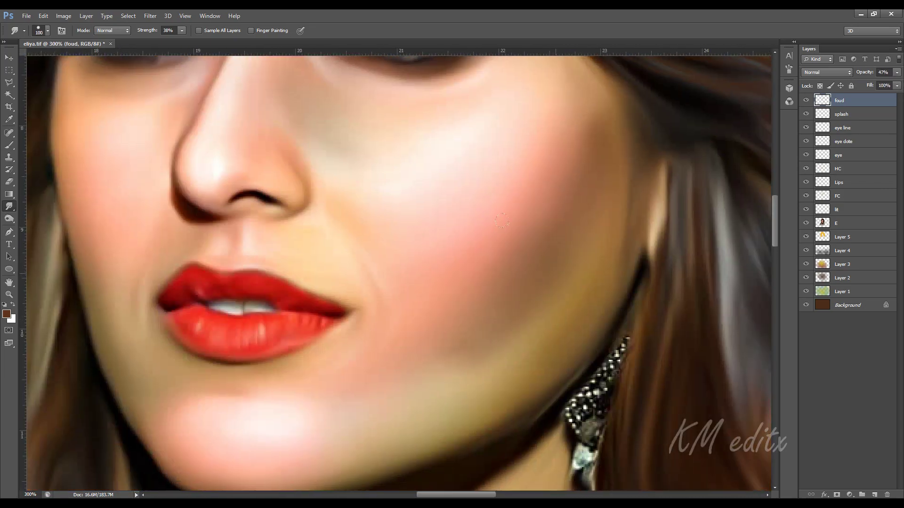
key(ctrl+minus)
key(bracketright)
key(bracketright)
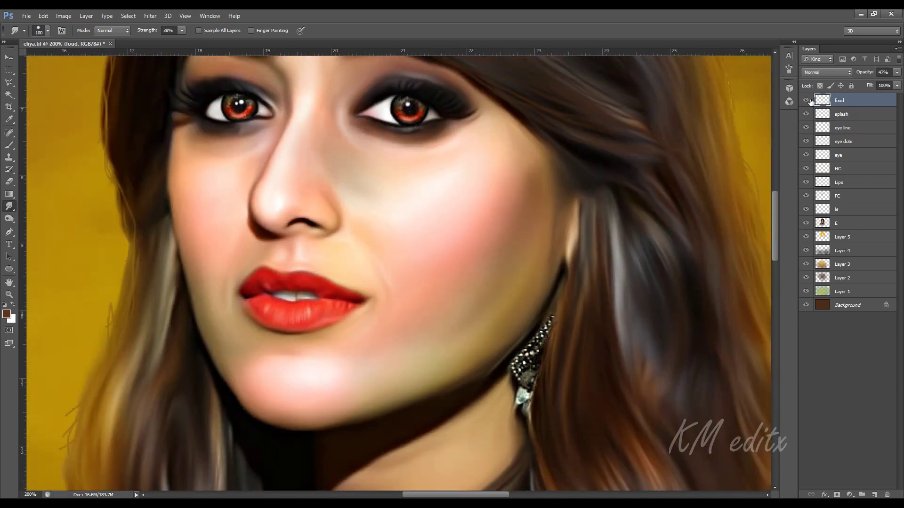
key(ctrl+minus)
key(ctrl+plus)
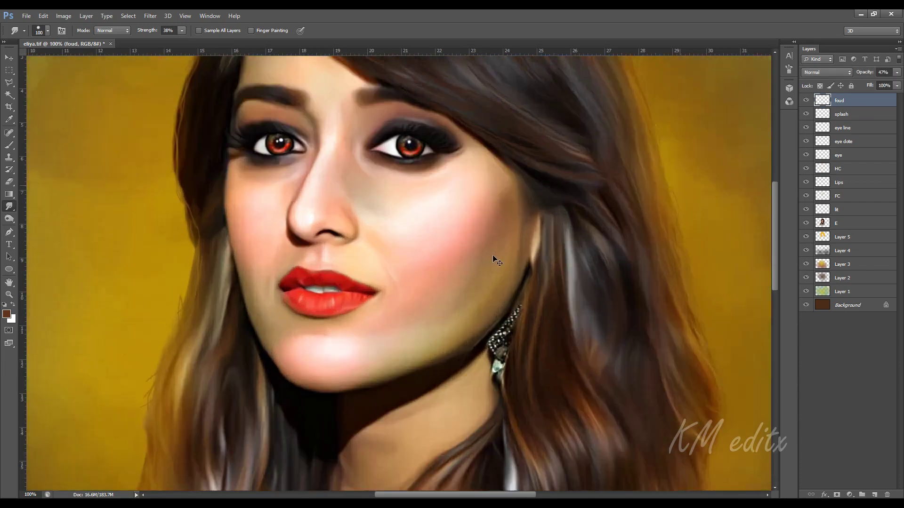
- Compare the lit layer on and off, then select lit and set a smaller Eraser to 38% opacity
click(806, 210)
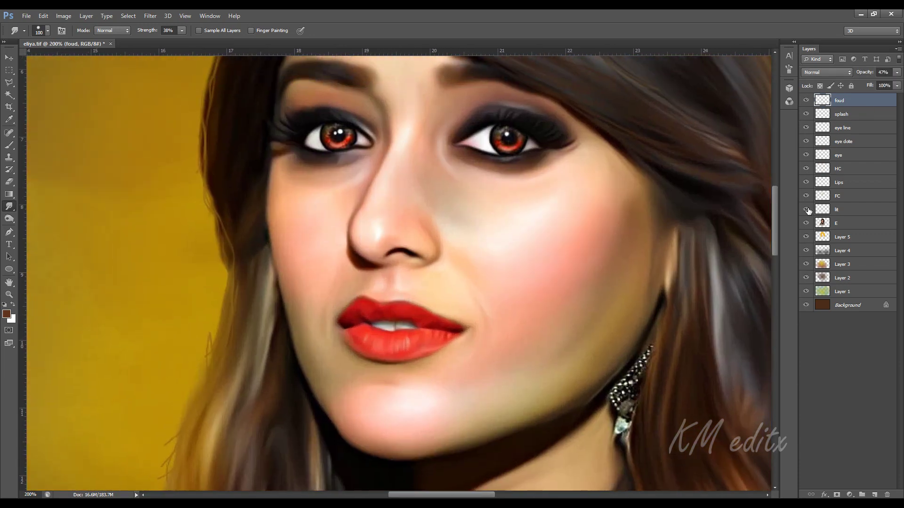
click(805, 210)
click(806, 210)
click(842, 211)
key(e)
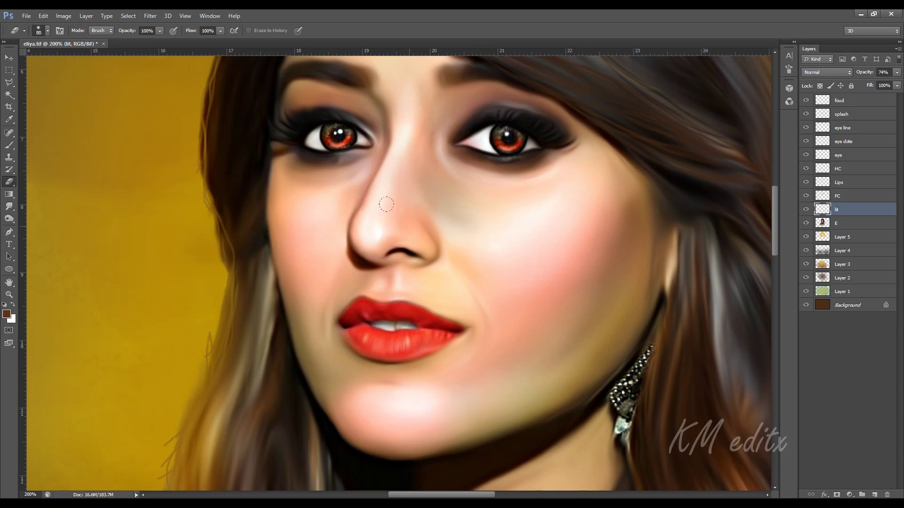
key(bracketleft)
key(3)
key(8)
key(ctrl+minus)
key(ctrl+plus)
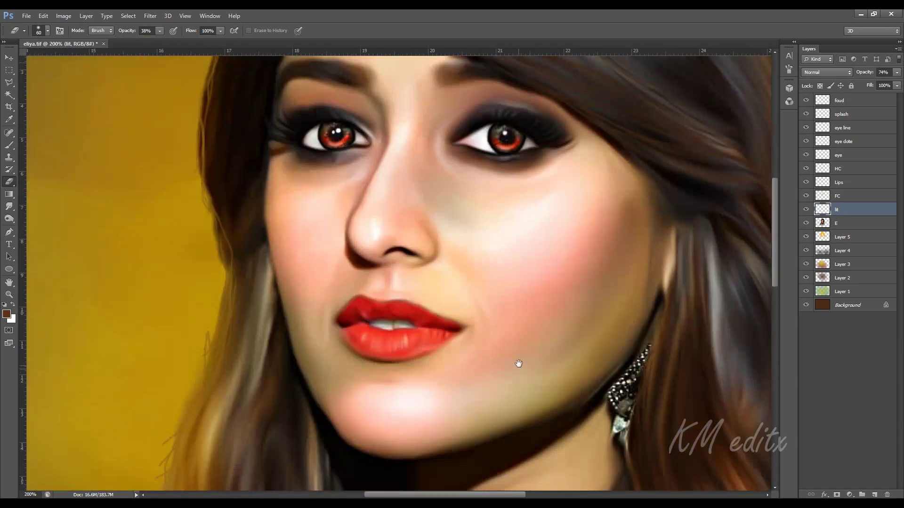
key(ctrl+minus)
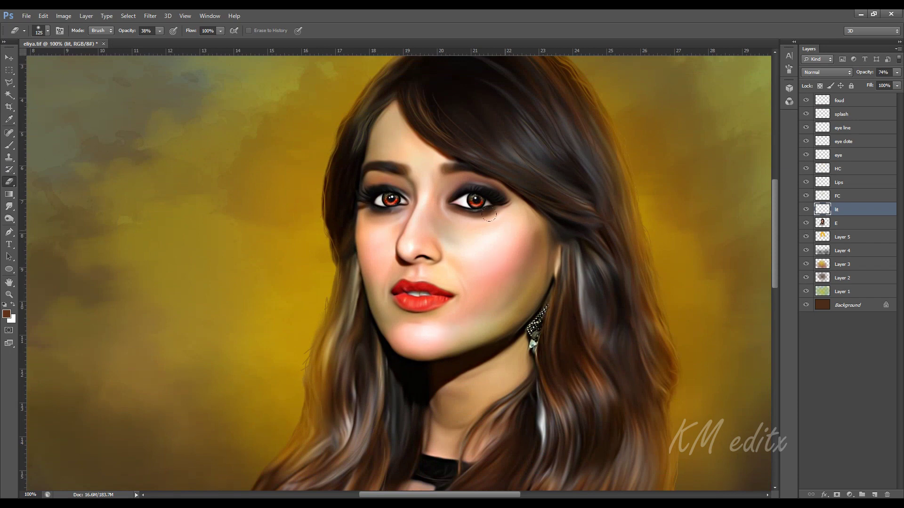
- Toggle the lit highlight layer off and on to compare, leaving it visible
click(806, 209)
double_click(805, 209)
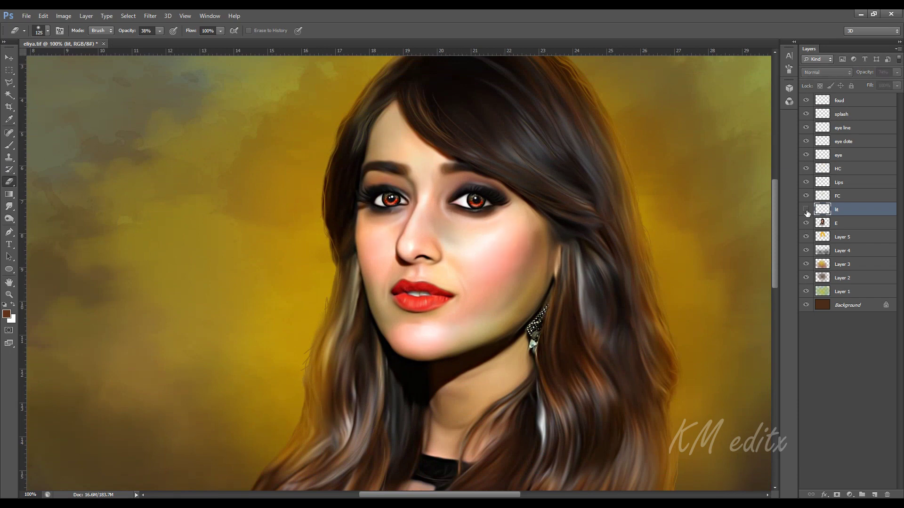
double_click(806, 210)
click(806, 209)
double_click(806, 210)
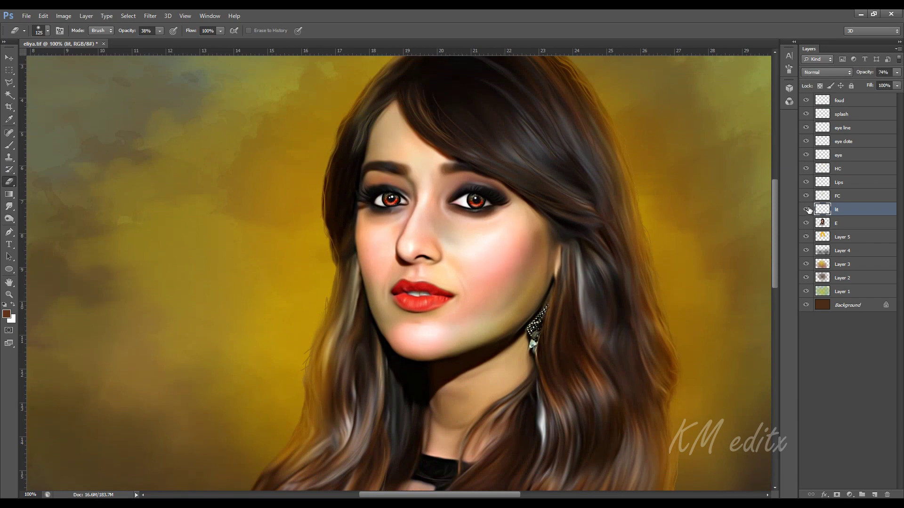
key(ctrl+minus)
key(ctrl+minus)
key(v)
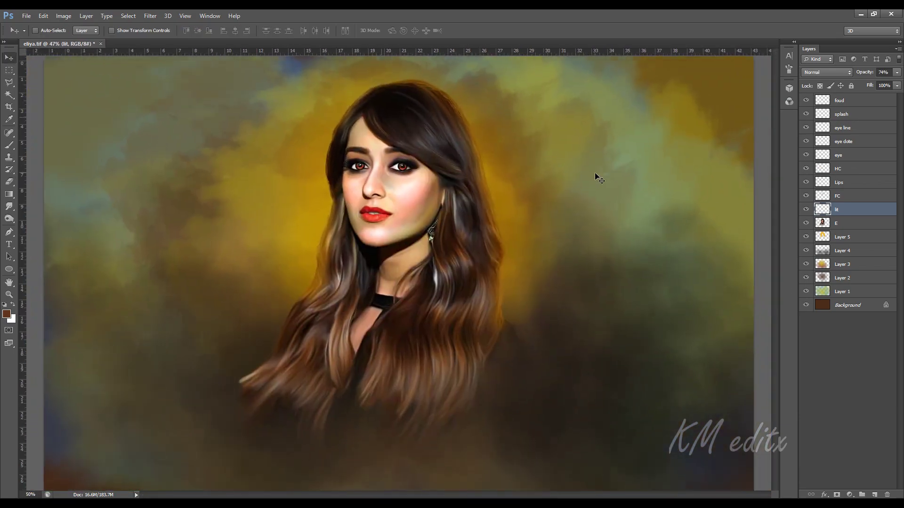
key(ctrl+plus)
key(ctrl+plus)
key(ctrl+plus)
- Recheck the face at full size and select portrait layer E
key(e)
key(alt+period)
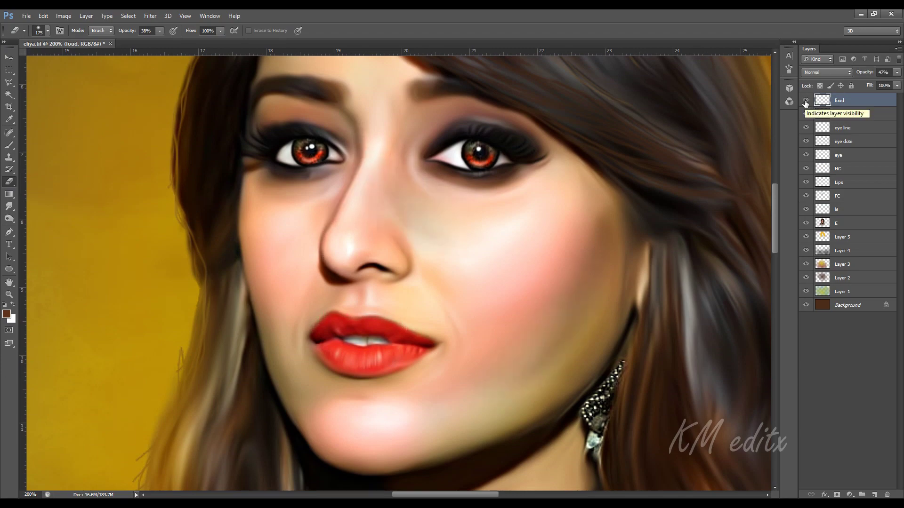
key(ctrl+minus)
key(ctrl+minus)
key(ctrl+plus)
click(843, 223)
key(i)
click(63, 16)
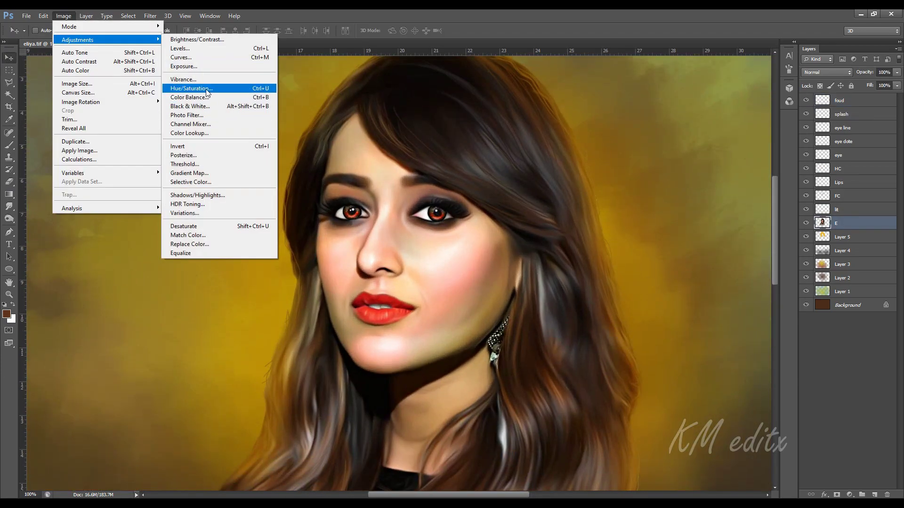
- Raise layer E's saturation with Hue/Saturation
click(189, 91)
mouse_move(717, 256)
mouse_down()
mouse_move(715, 235)
mouse_move(728, 258)
mouse_up()
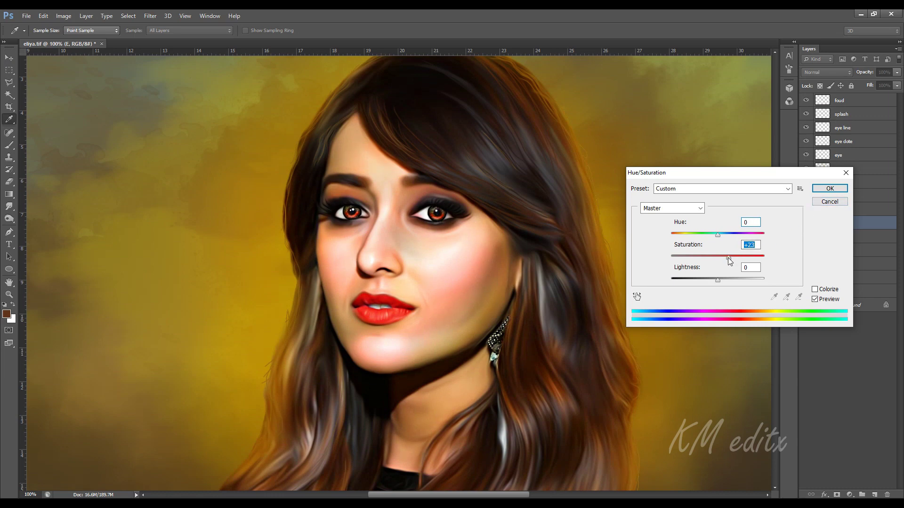
key(Return)
- Apply Selective Color to layer E, darkening the Reds and reducing cyan and adjusting black in Yellows
click(150, 16)
mouse_move(64, 15)
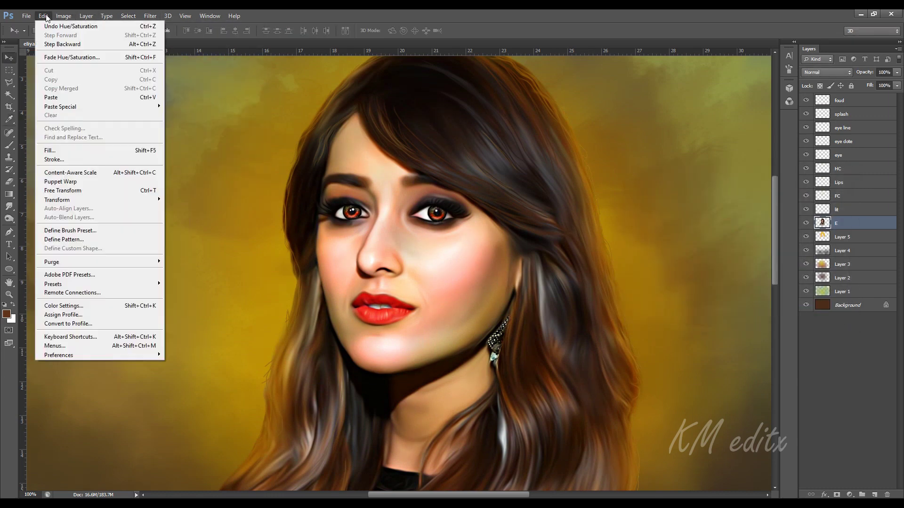
mouse_move(78, 39)
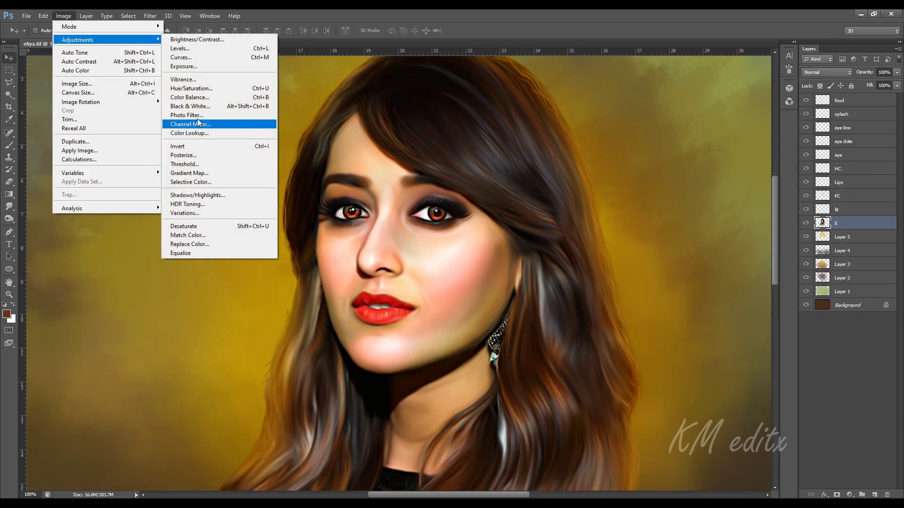
click(191, 181)
mouse_move(697, 215)
mouse_down()
mouse_move(712, 216)
mouse_move(689, 216)
mouse_move(712, 217)
mouse_up()
key(ctrl+minus)
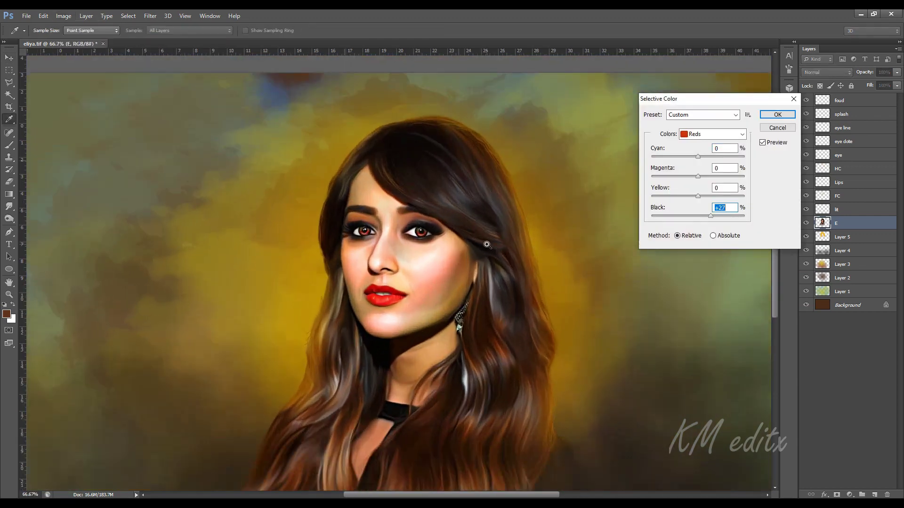
click(712, 134)
click(705, 149)
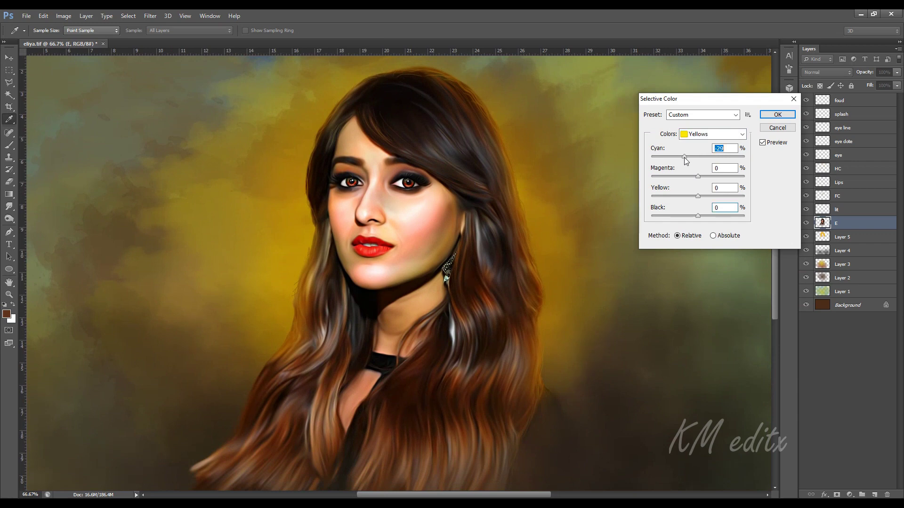
mouse_move(698, 156)
mouse_down()
mouse_move(664, 156)
mouse_move(743, 176)
mouse_move(697, 176)
mouse_move(740, 196)
mouse_up()
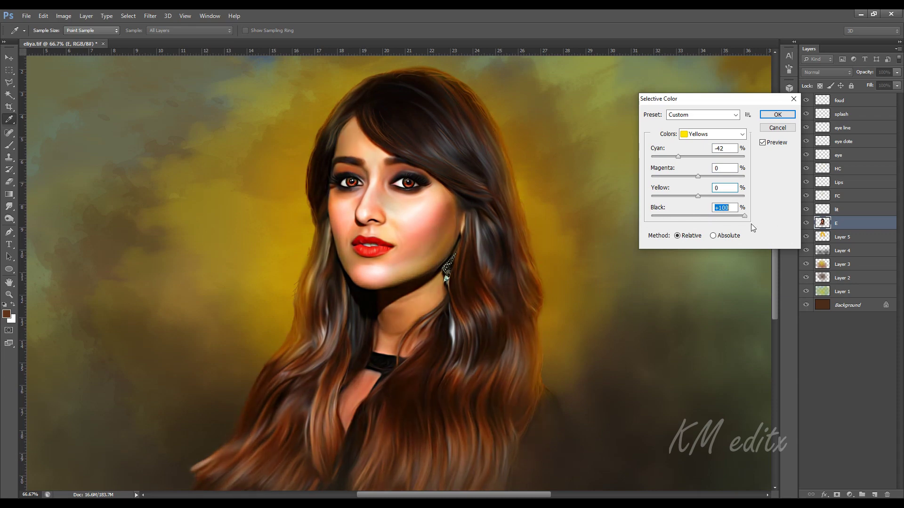
drag(695, 215, 692, 221)
click(777, 115)
key(v)
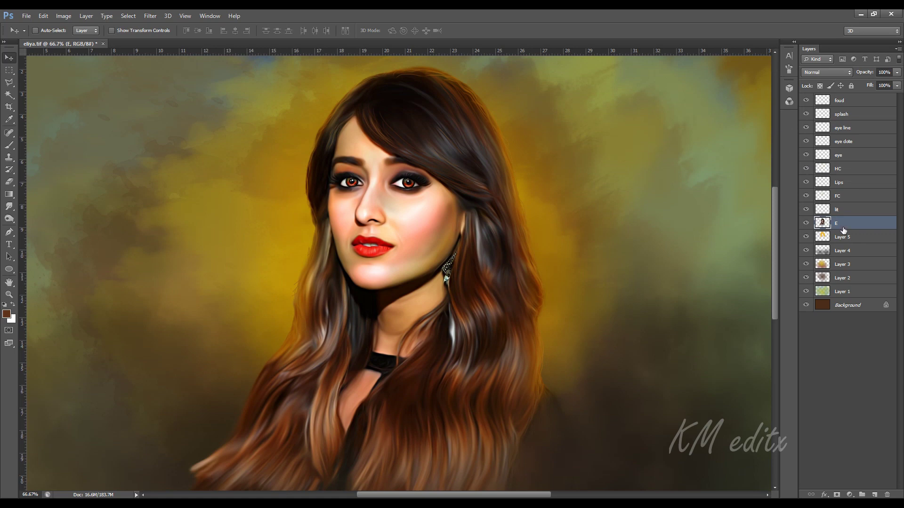
- Duplicate layer E as E copy and apply a Motion Blur to it
drag(820, 290, 867, 230)
click(151, 16)
mouse_move(155, 111)
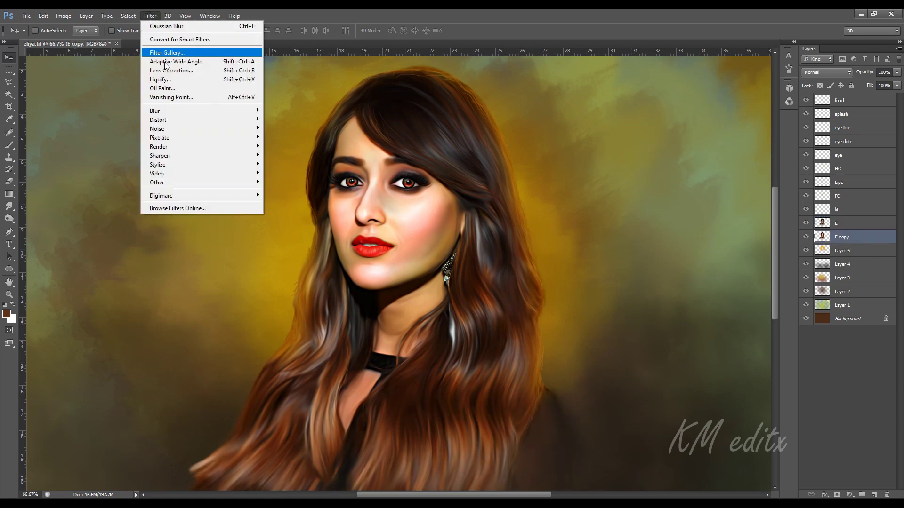
click(286, 195)
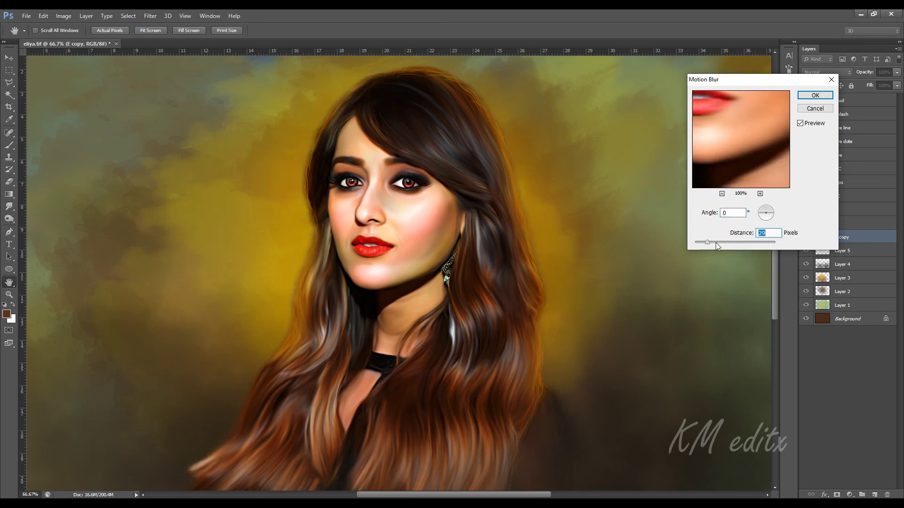
key(Return)
key(v)
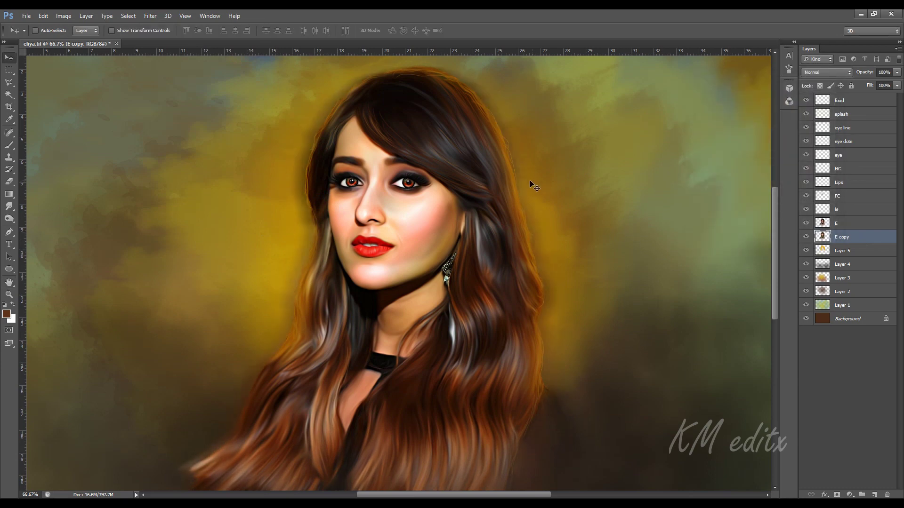
- Lighten the blurred copy with Levels by lifting the shadows
key(ctrl+l)
drag(706, 276, 779, 278)
key(ctrl+minus)
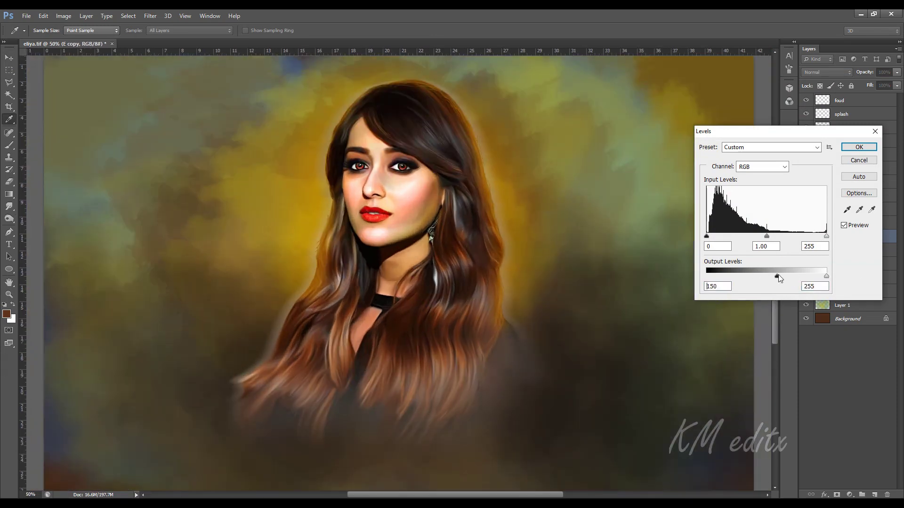
key(Return)
- Erase the glow from the lower hair and body with a large soft Eraser
key(e)
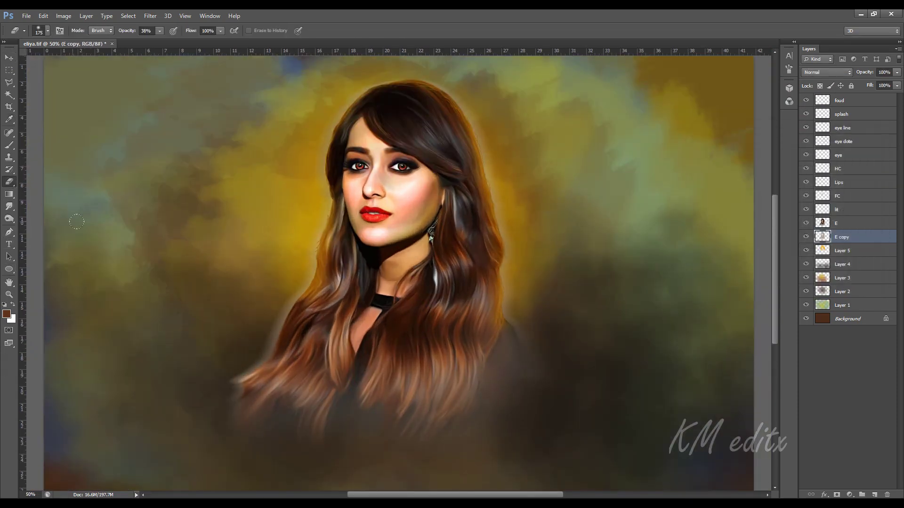
key(bracketright)
key(bracketright)
key(bracketright)
drag(485, 400, 339, 400)
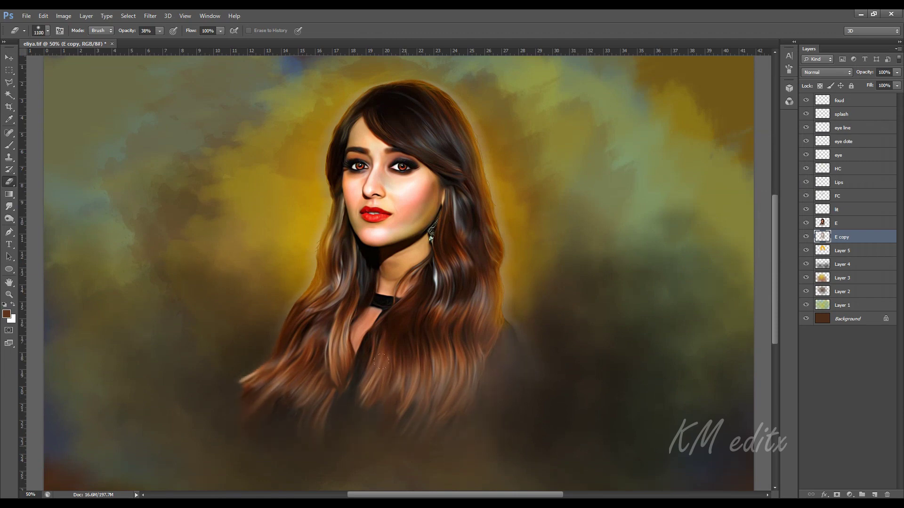
click(8, 66)
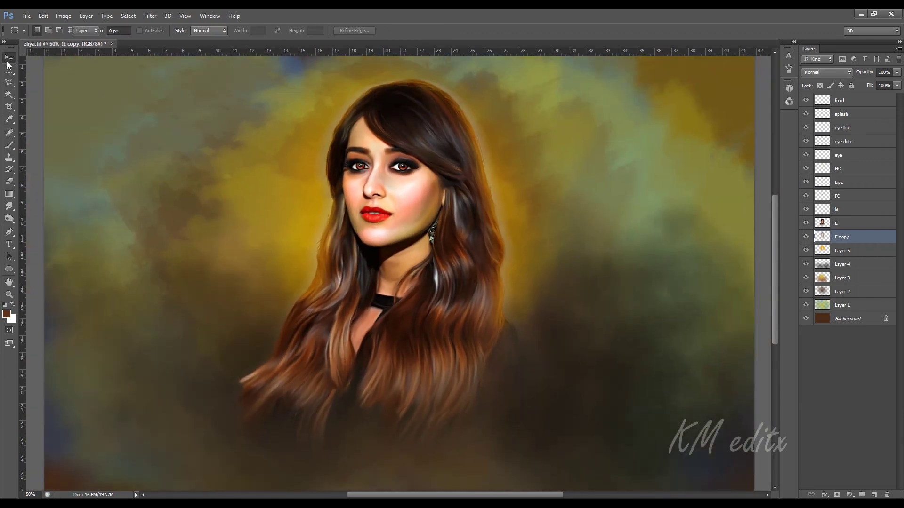
- Fit the whole canvas on screen and hide all panels with Tab to show the finished portrait
key(ctrl+plus)
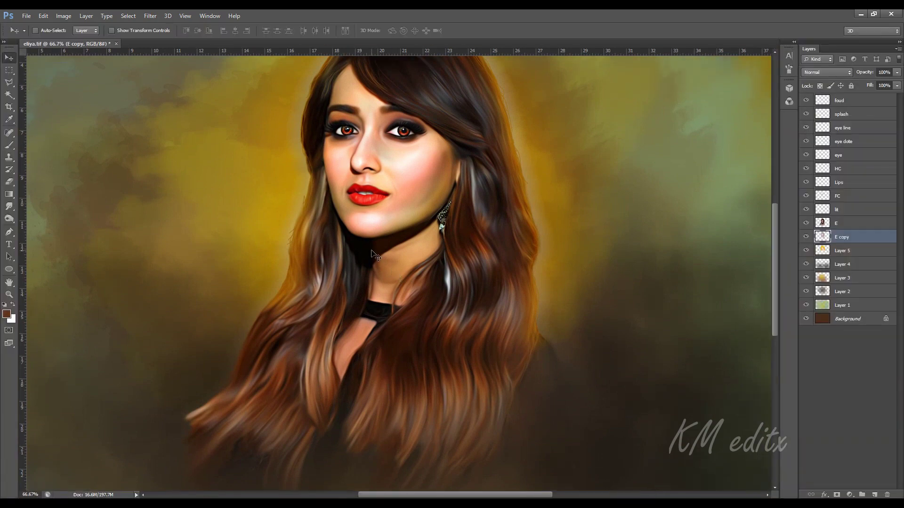
key(ctrl+minus)
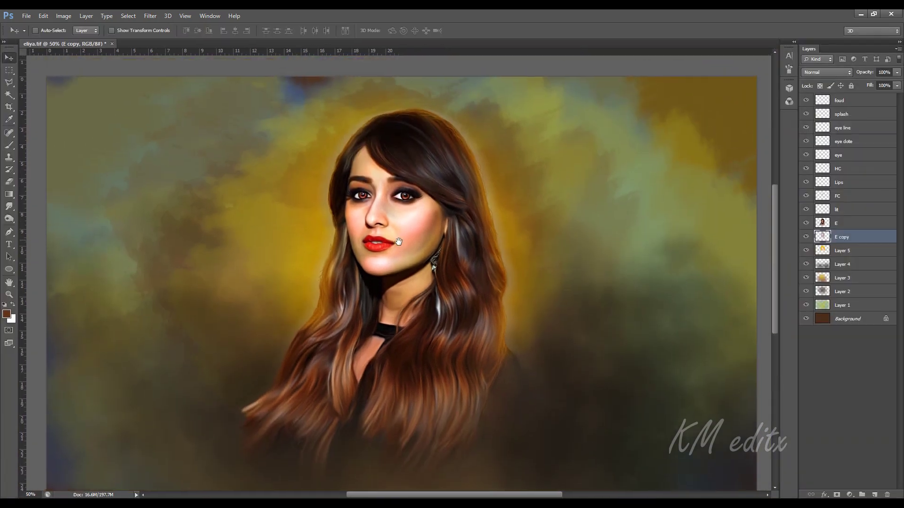
key(Tab)
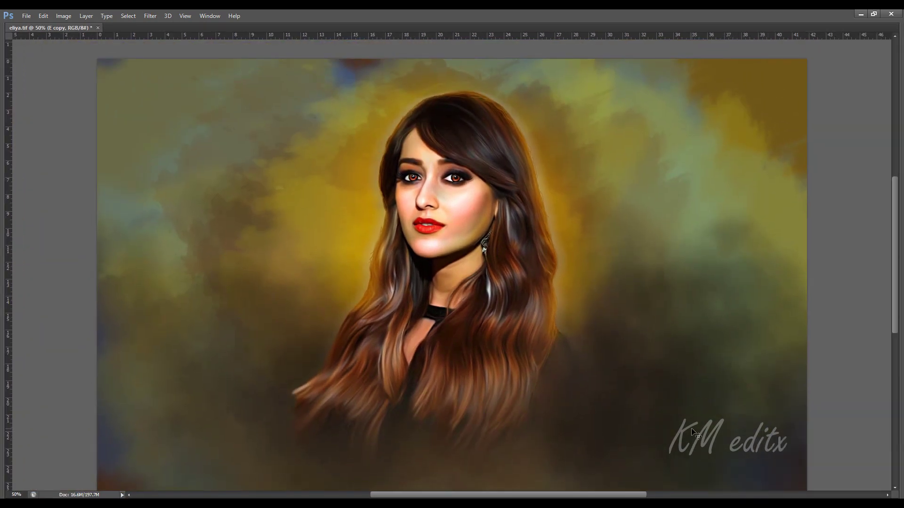